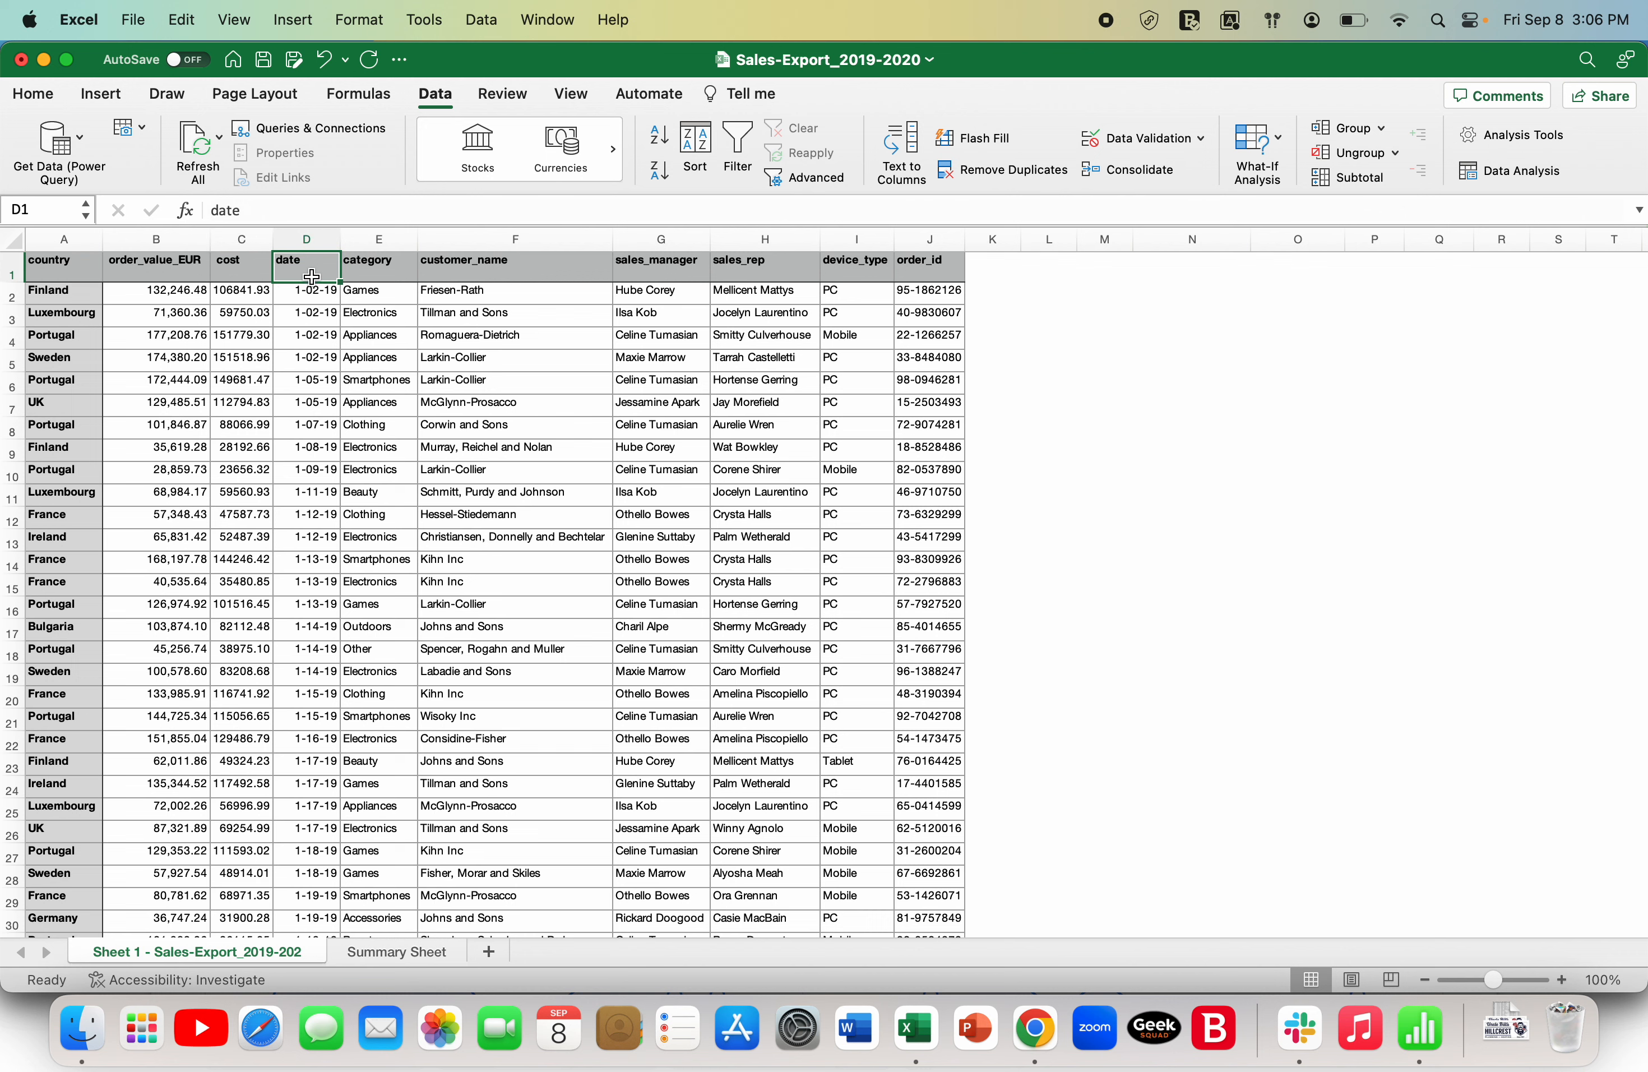
- Review the sales export's column headers from category through order_id
{"action": "left_click", "coordinate": [371, 271]}
{"action": "left_click", "coordinate": [502, 283]}
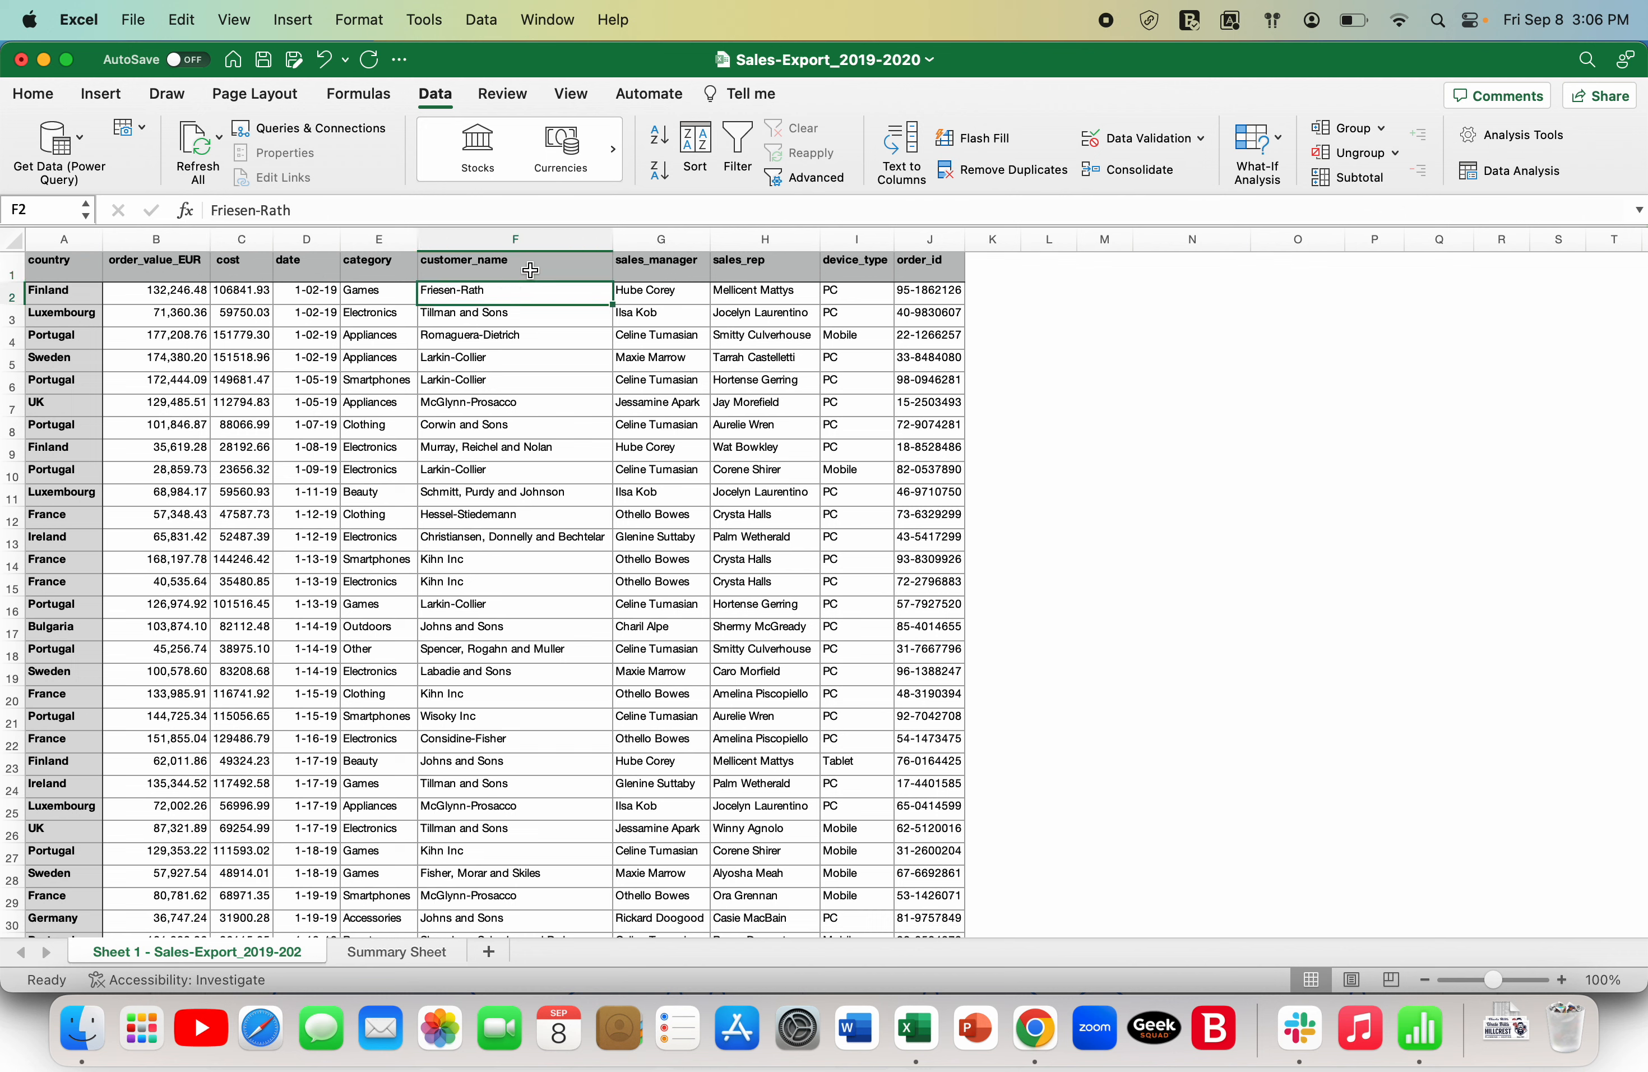
{"action": "left_click", "coordinate": [550, 266]}
{"action": "left_click", "coordinate": [641, 267]}
{"action": "left_click", "coordinate": [734, 267]}
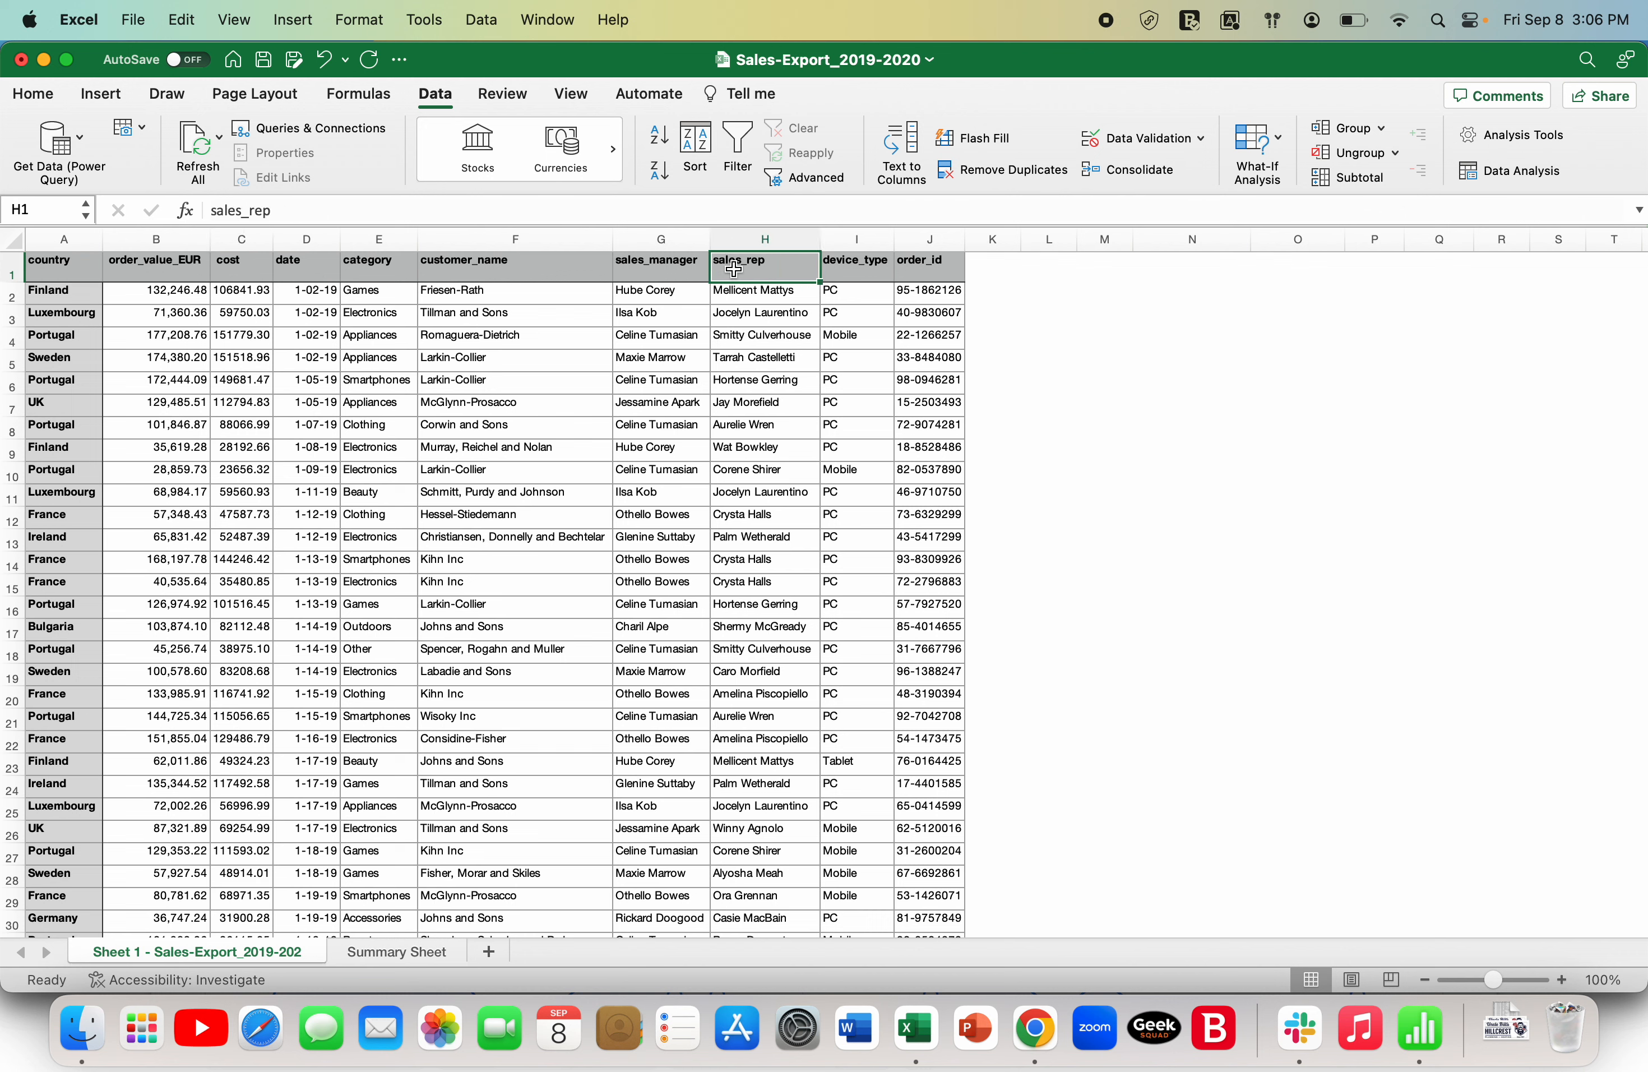
{"action": "left_click", "coordinate": [863, 267]}
{"action": "left_click", "coordinate": [918, 268]}
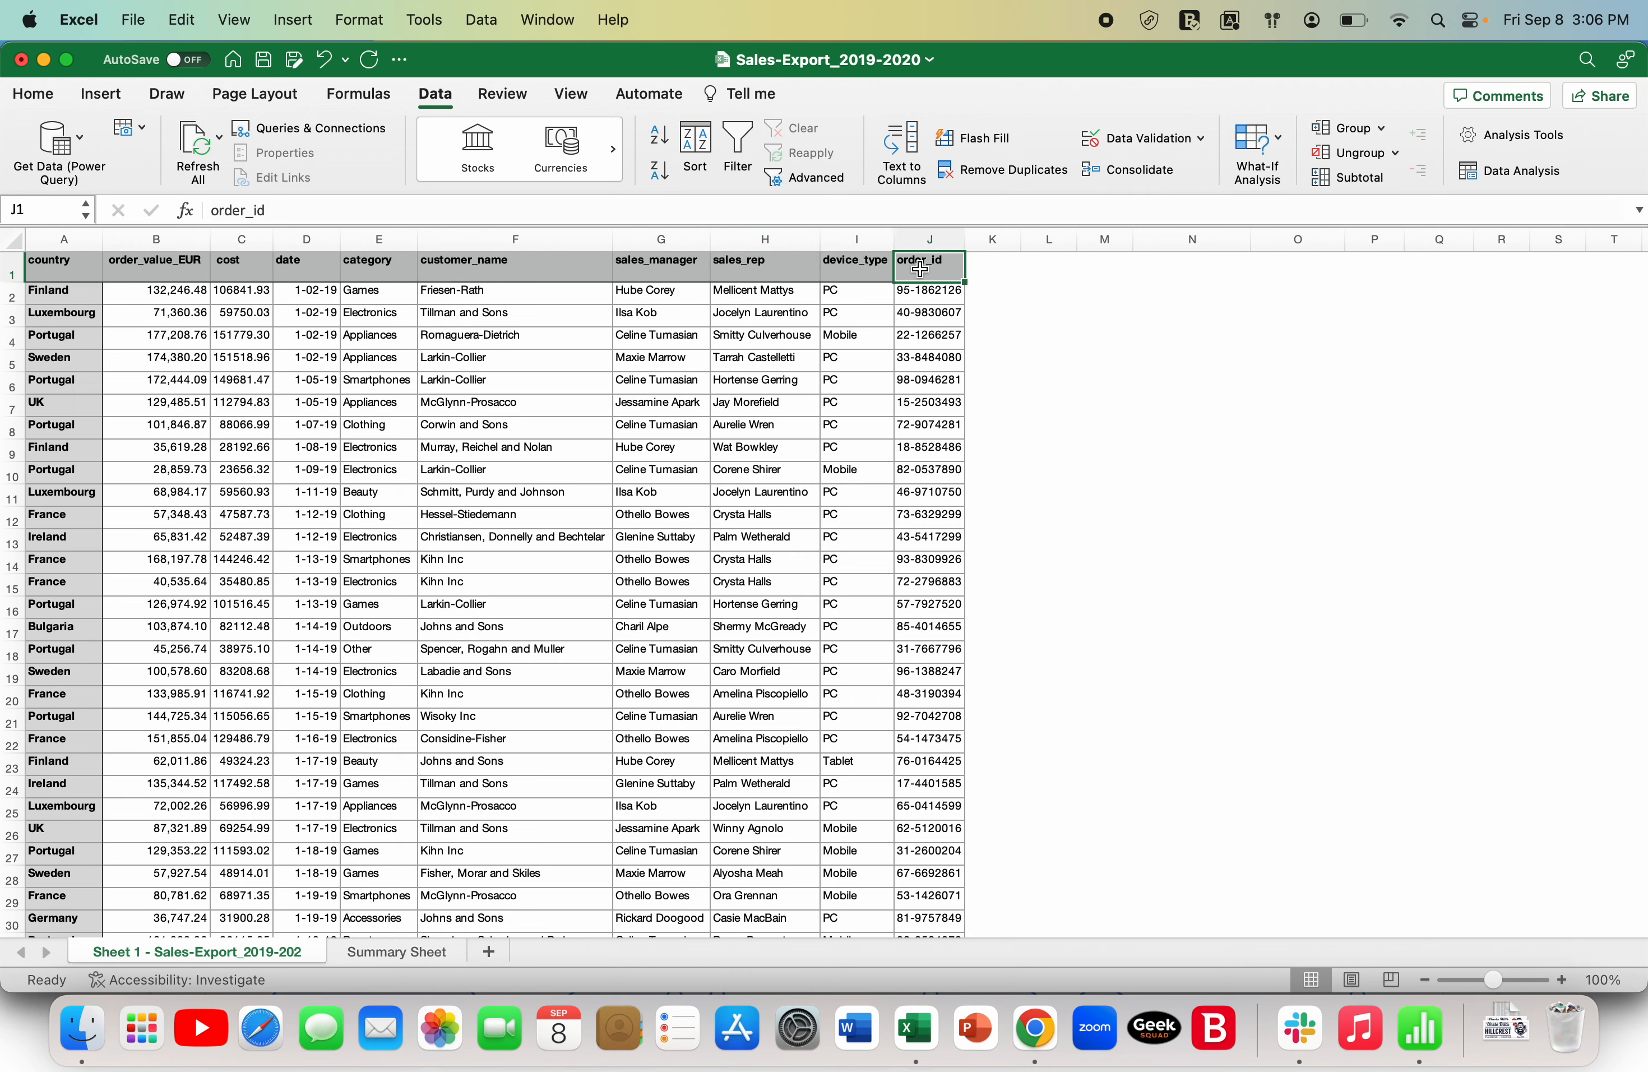
- Check the extent of the sales records by going to the last row of the sales_rep column and back to its header
{"action": "left_click", "coordinate": [763, 353]}
{"action": "key", "text": "Down"}
{"action": "key", "text": "Up"}
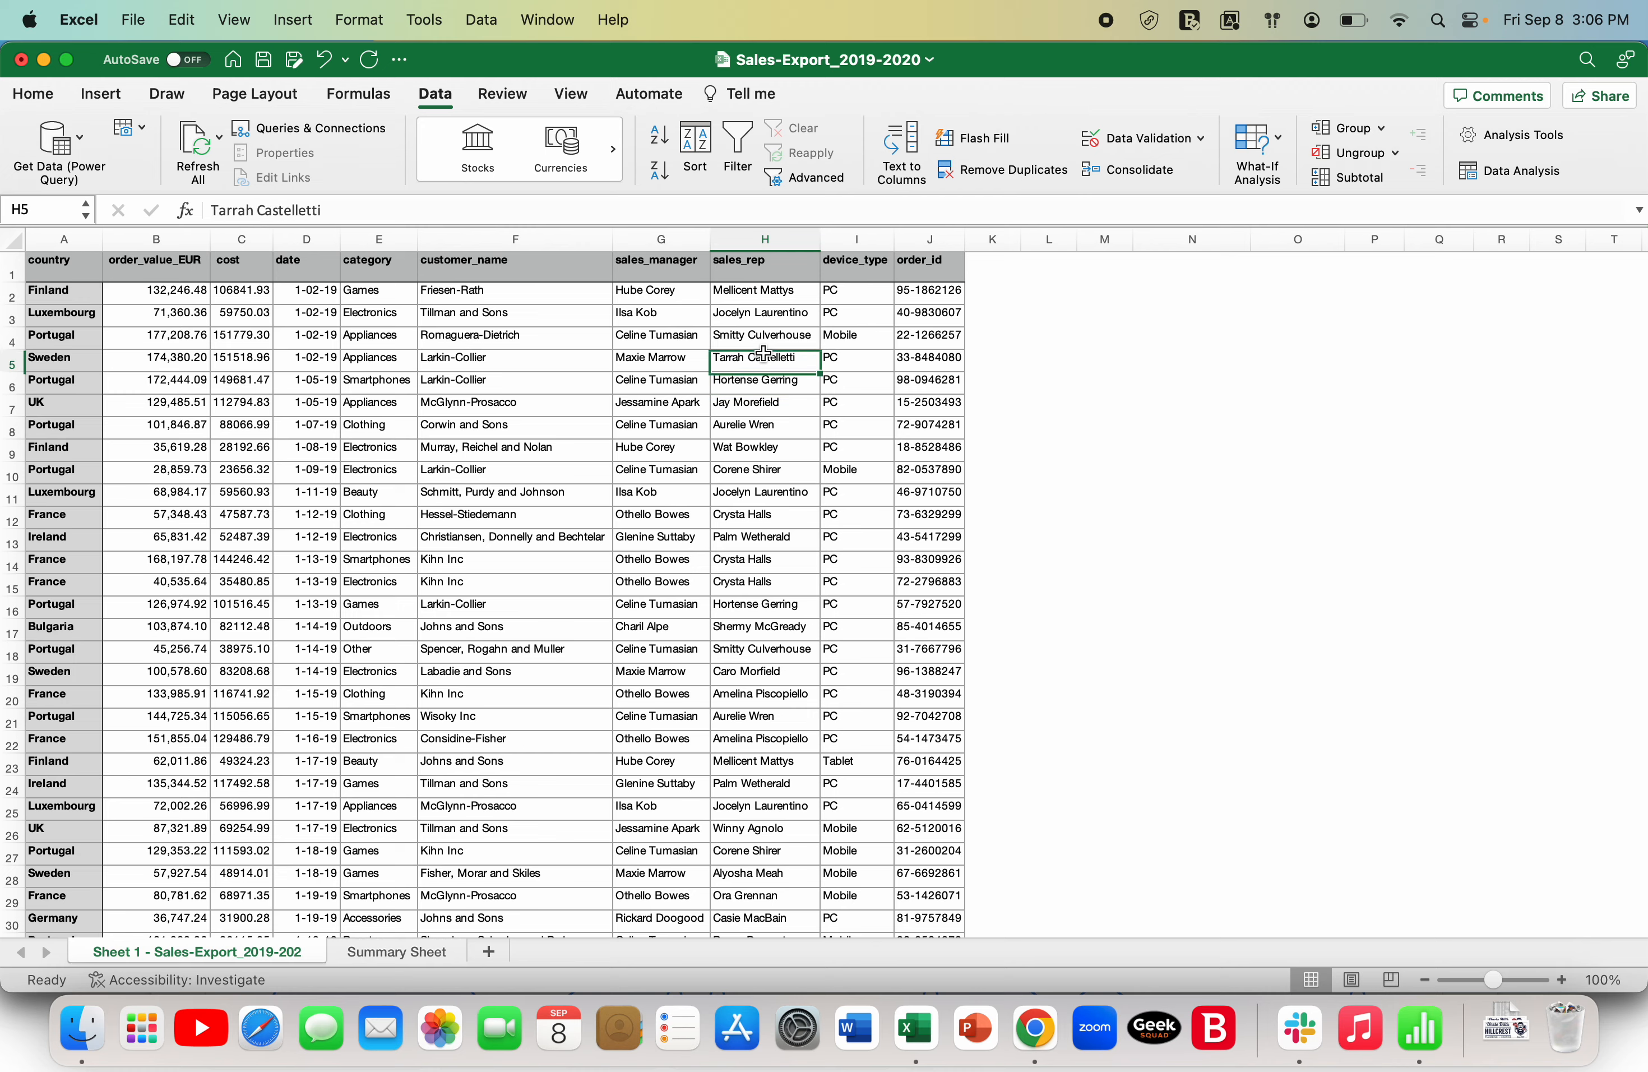
{"action": "key", "text": "super+Down"}
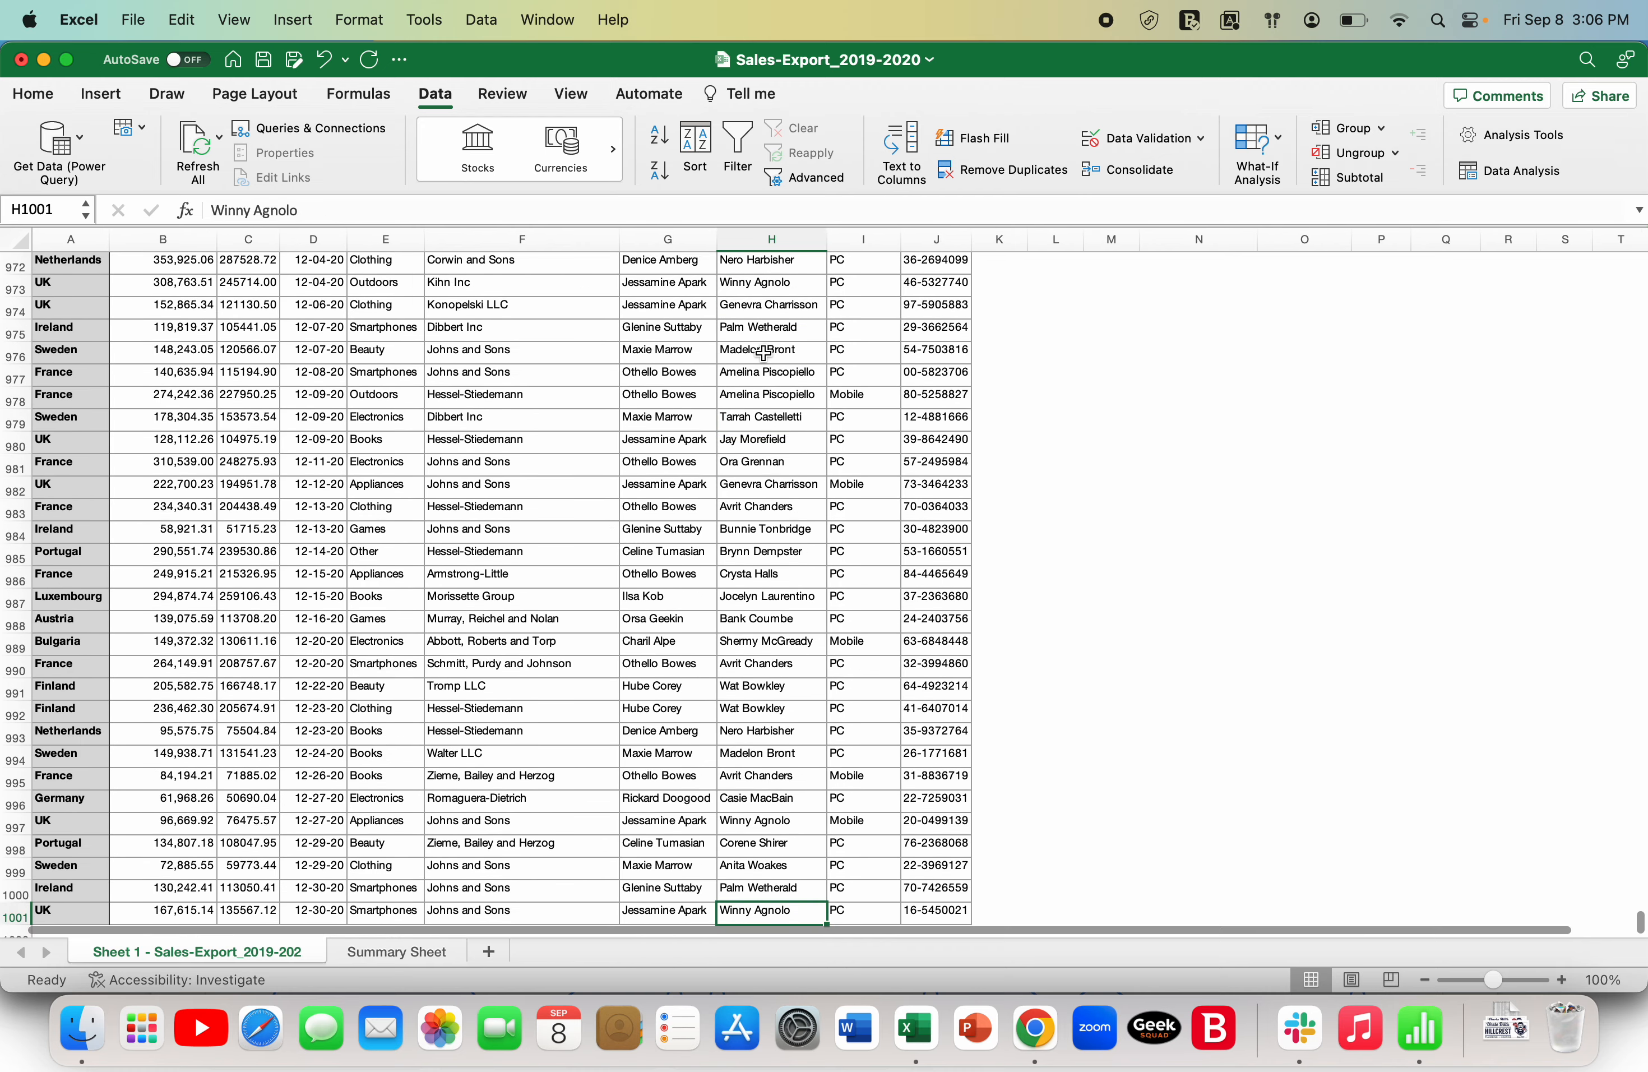
{"action": "key", "text": "super+Up"}
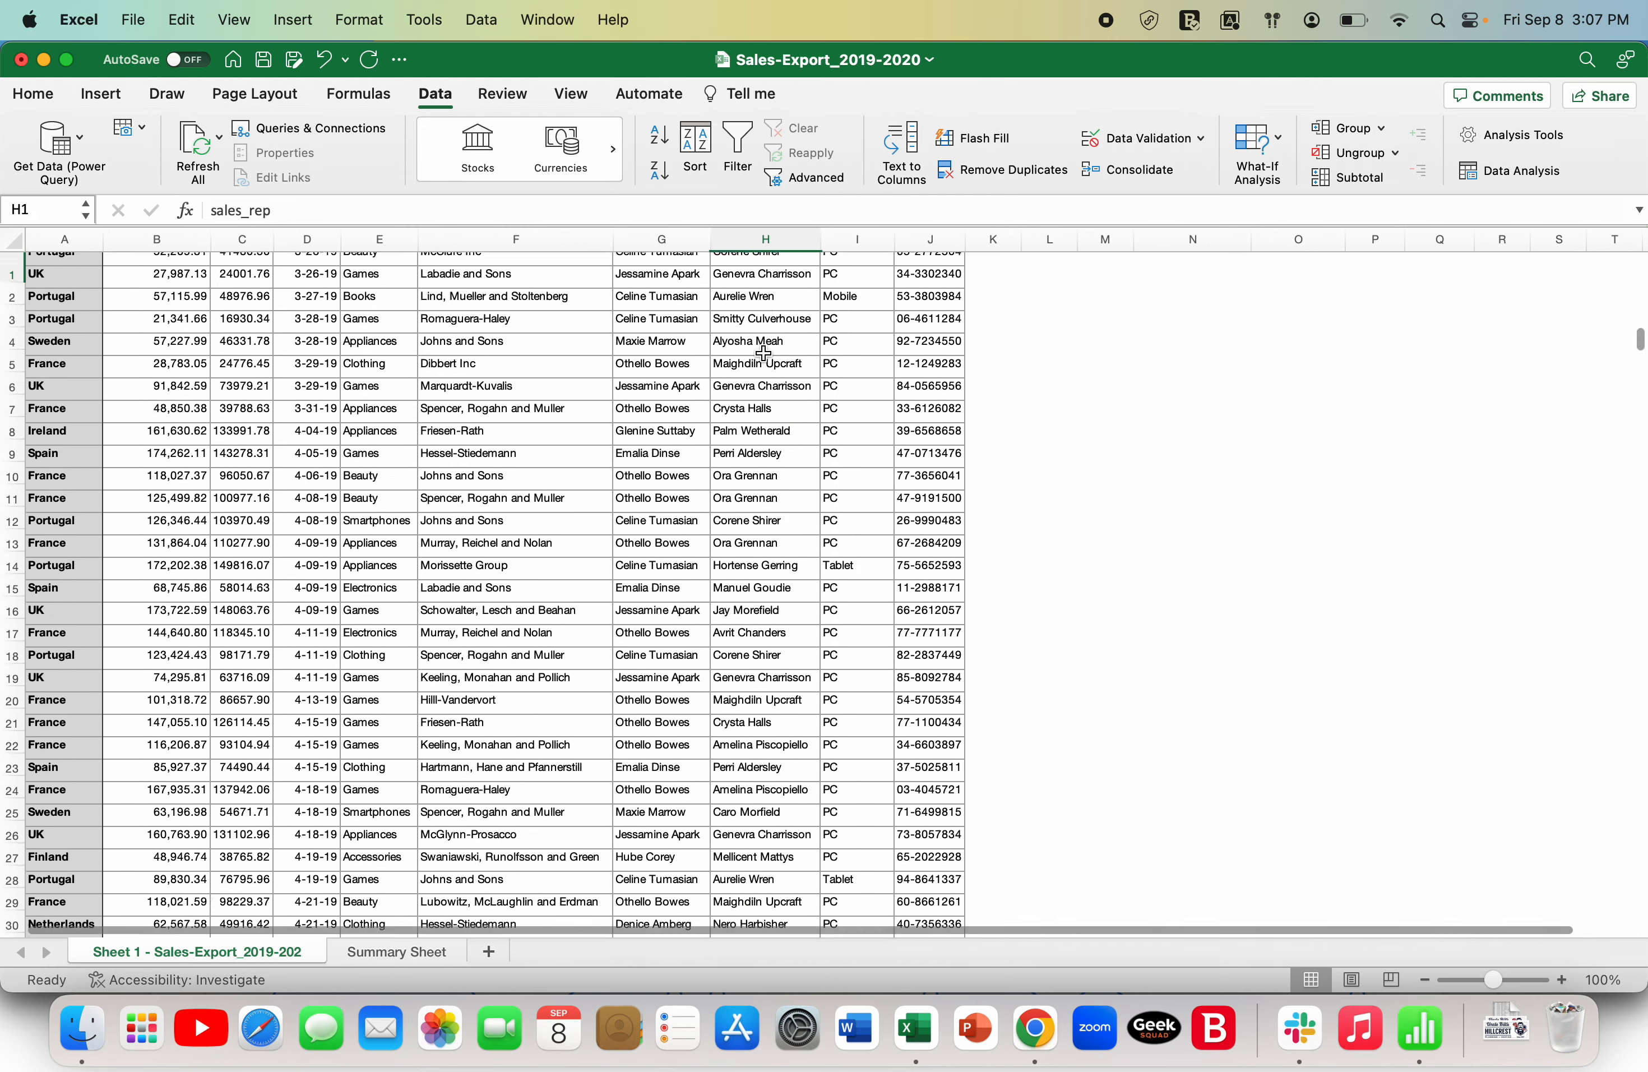
- Review the header row of the sales export from sales_manager back to country, and on to customer_name
{"action": "key", "text": "Down"}
{"action": "key", "text": "Left"}
{"action": "key", "text": "Up"}
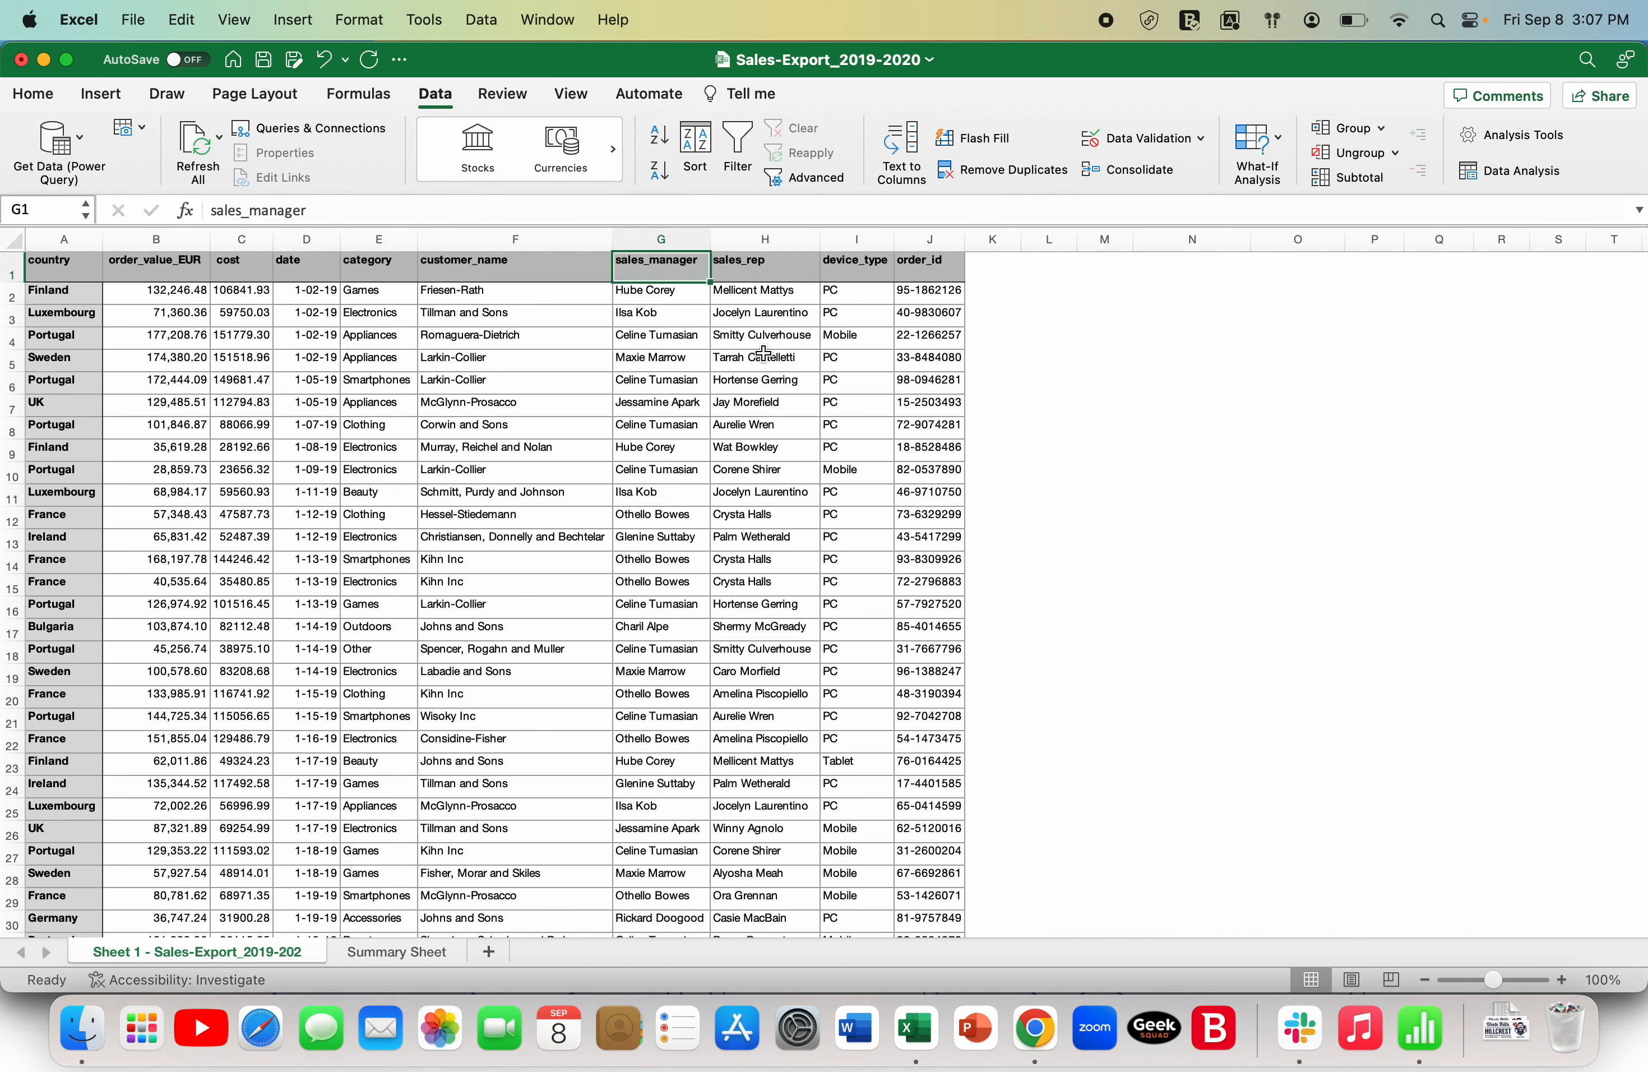
{"action": "key", "text": "Left"}
{"action": "key", "text": "Left"}
{"action": "key", "text": "Left"}
{"action": "key", "text": "Left"}
{"action": "key", "text": "Left"}
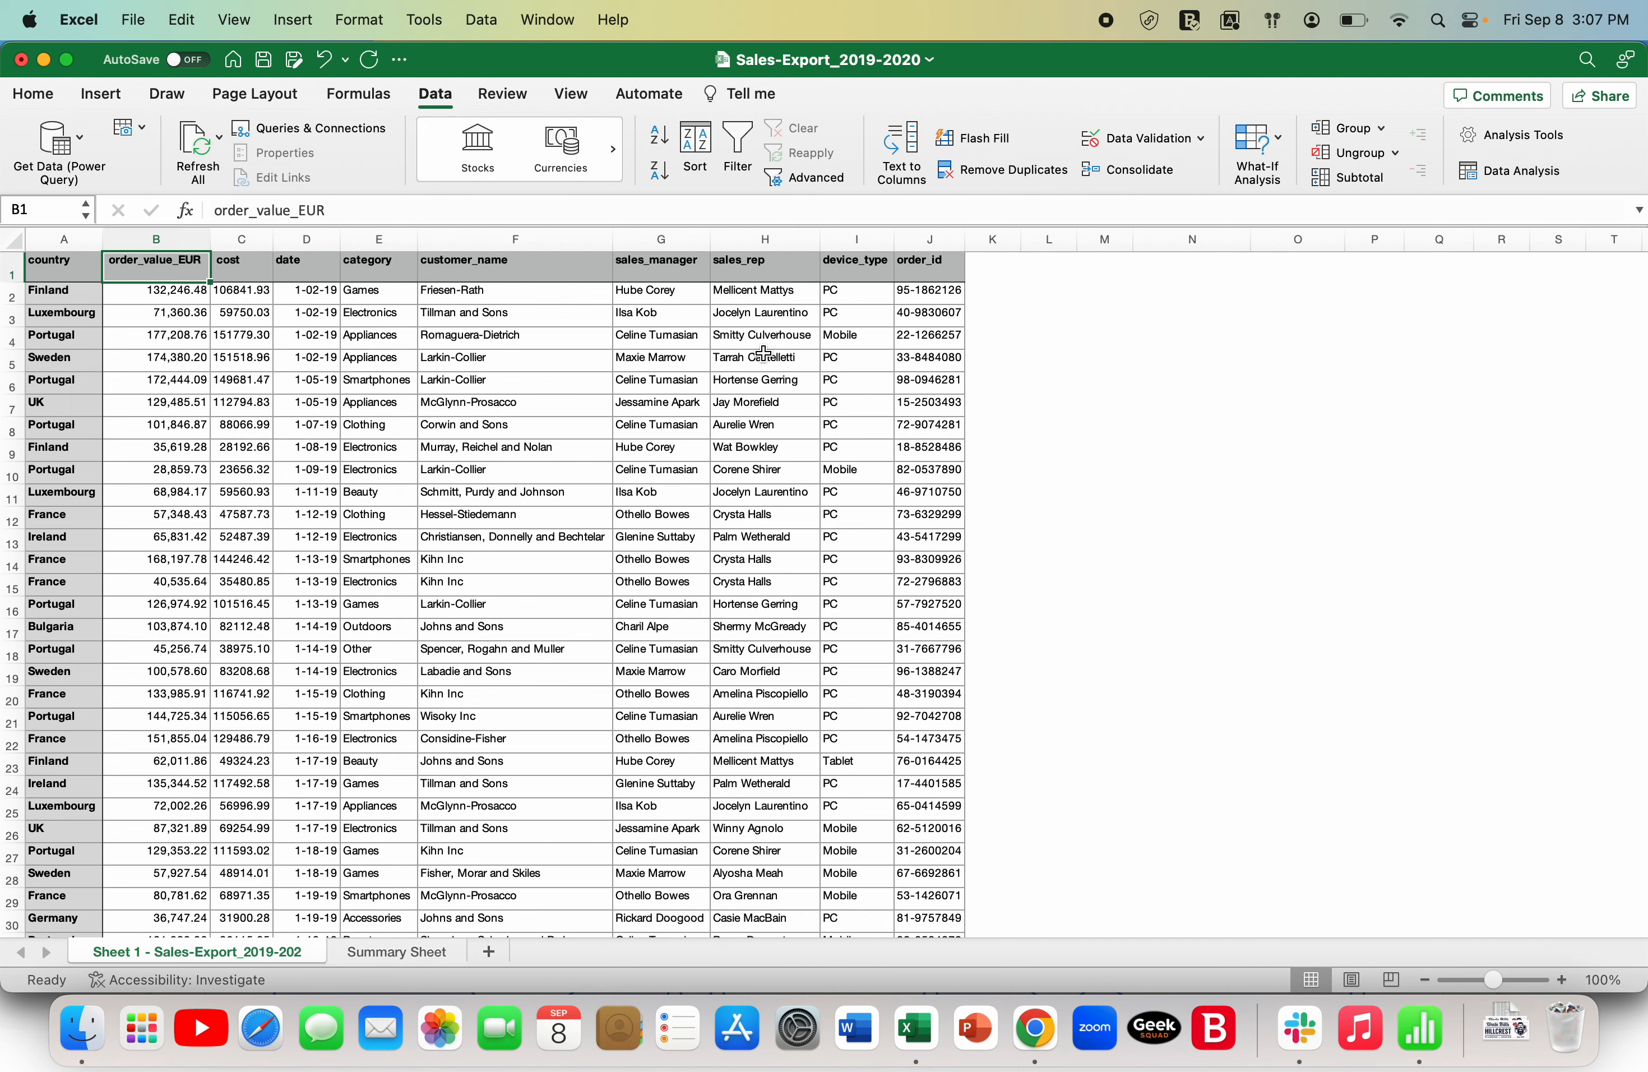
{"action": "key", "text": "Left"}
{"action": "key", "text": "Right"}
{"action": "key", "text": "Right"}
{"action": "key", "text": "Right"}
{"action": "key", "text": "Right"}
{"action": "key", "text": "Right"}
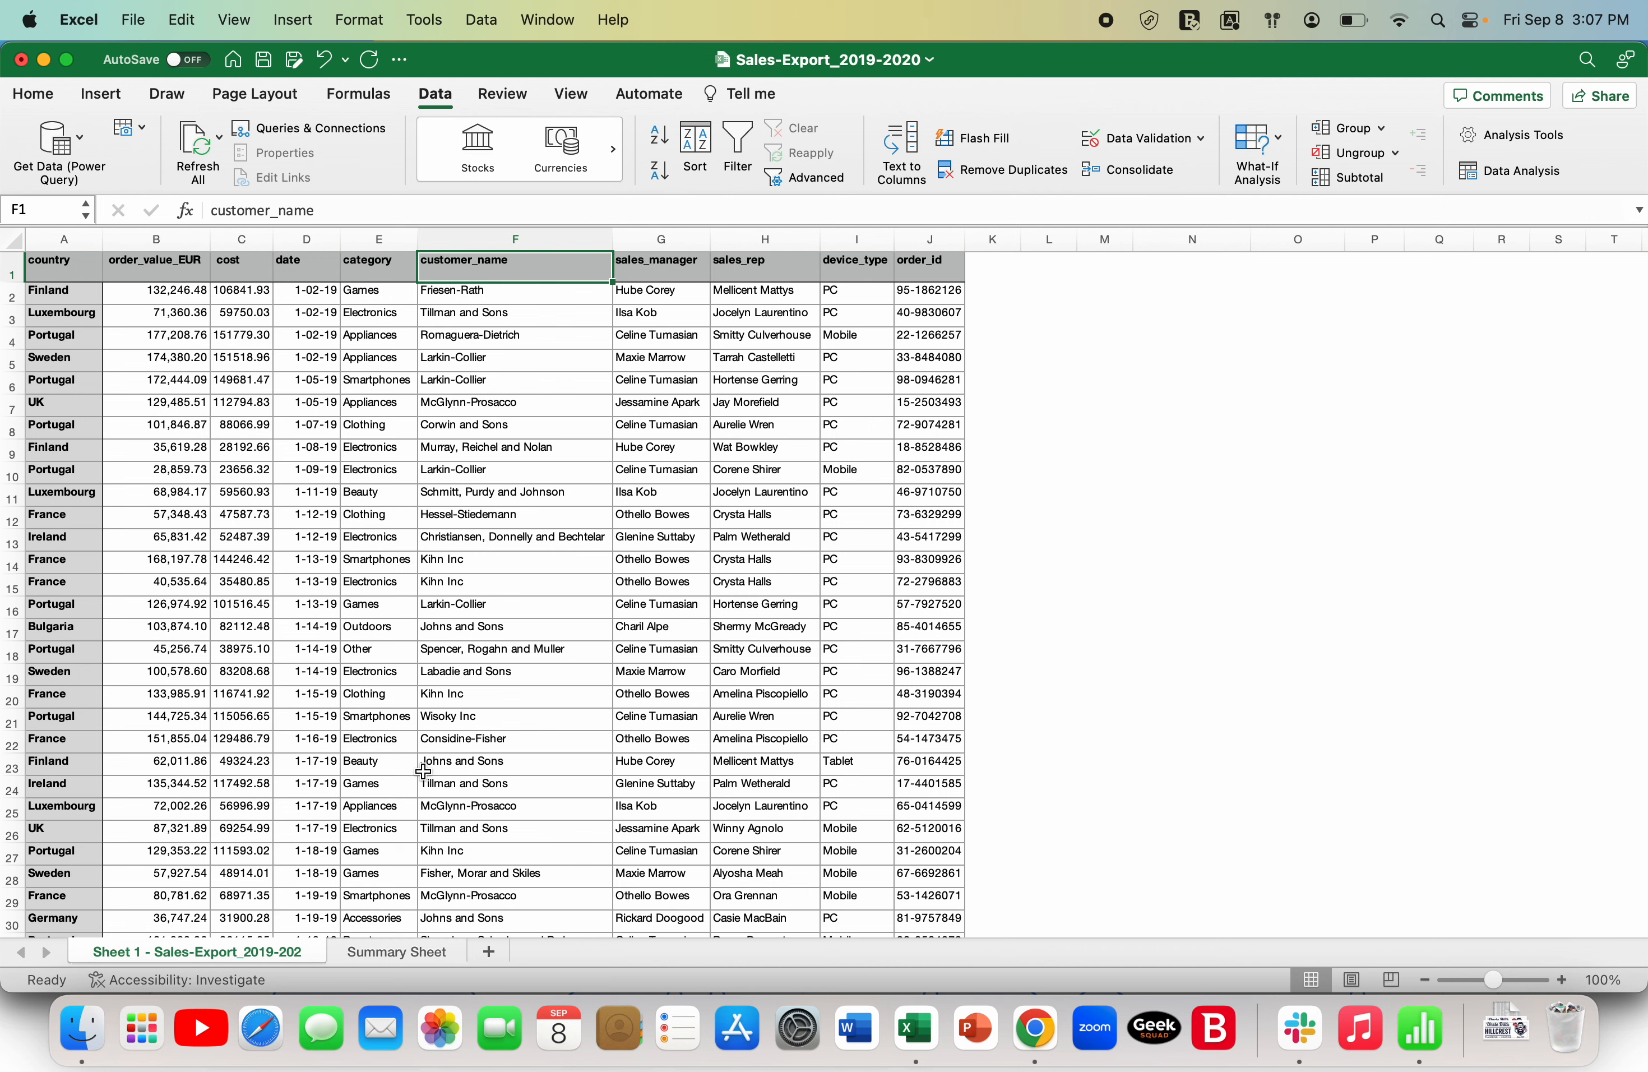
- Set the country on the Summary Sheet to Germany and compare the summary with the sales export sheet
{"action": "left_click", "coordinate": [405, 951]}
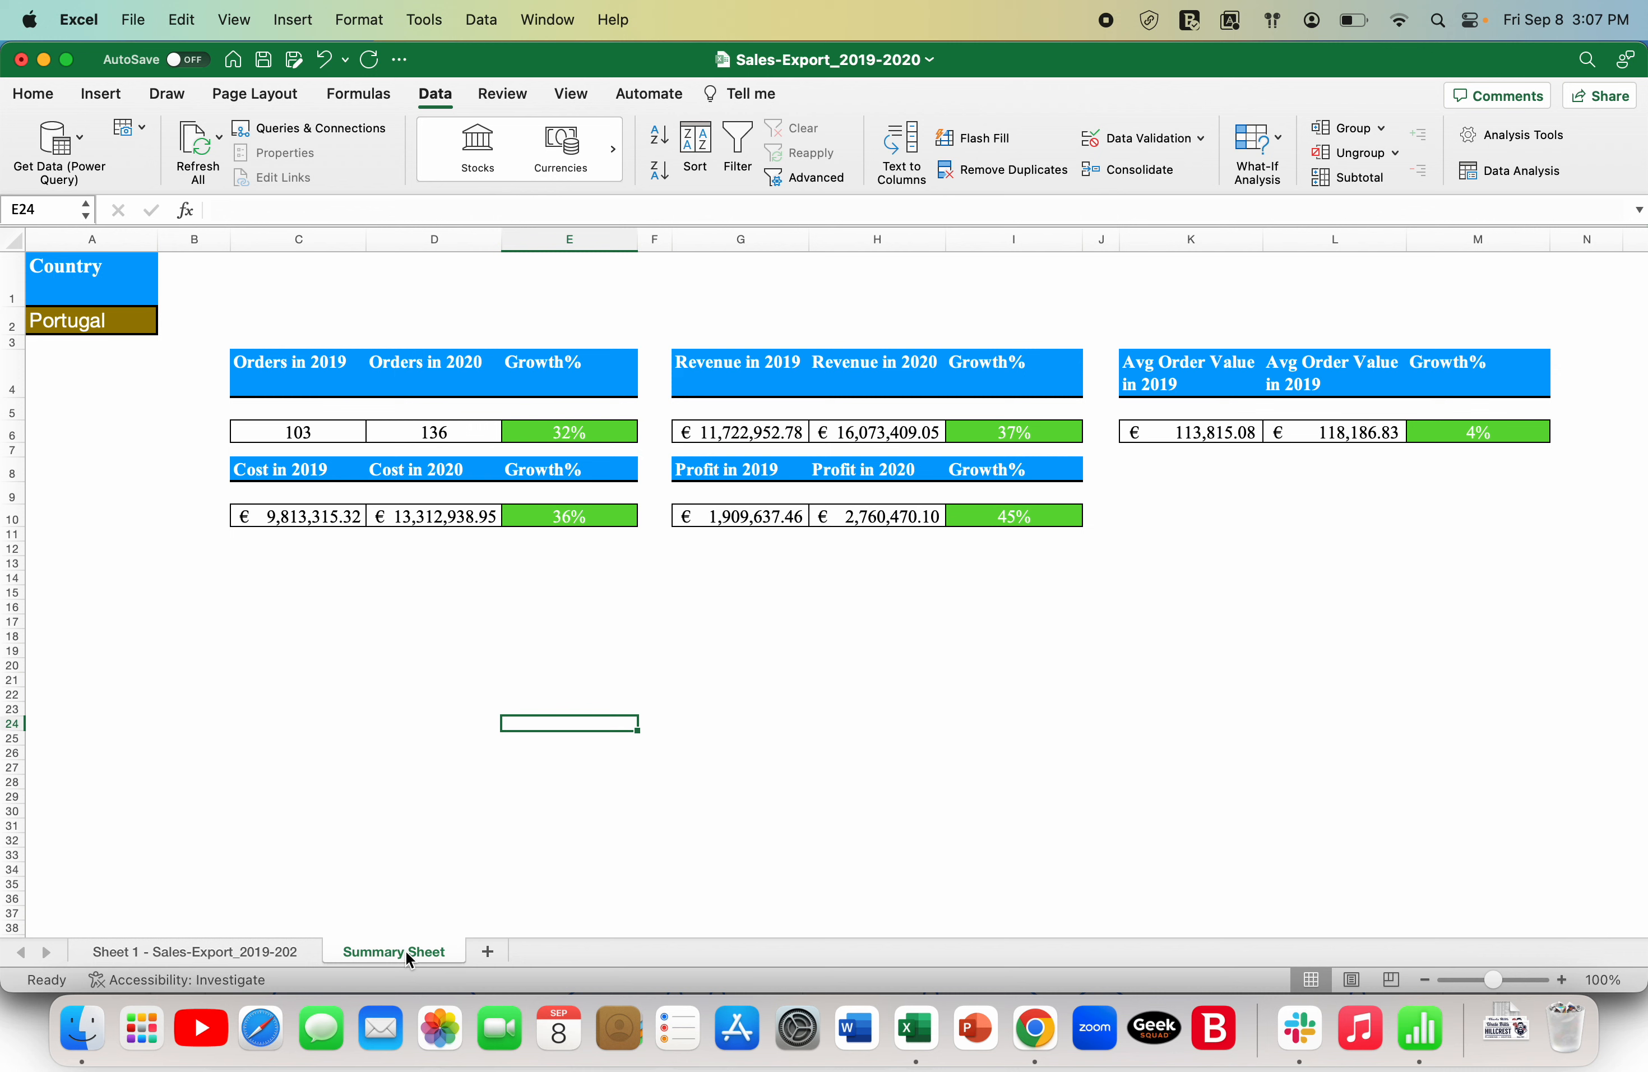
{"action": "left_click", "coordinate": [115, 326]}
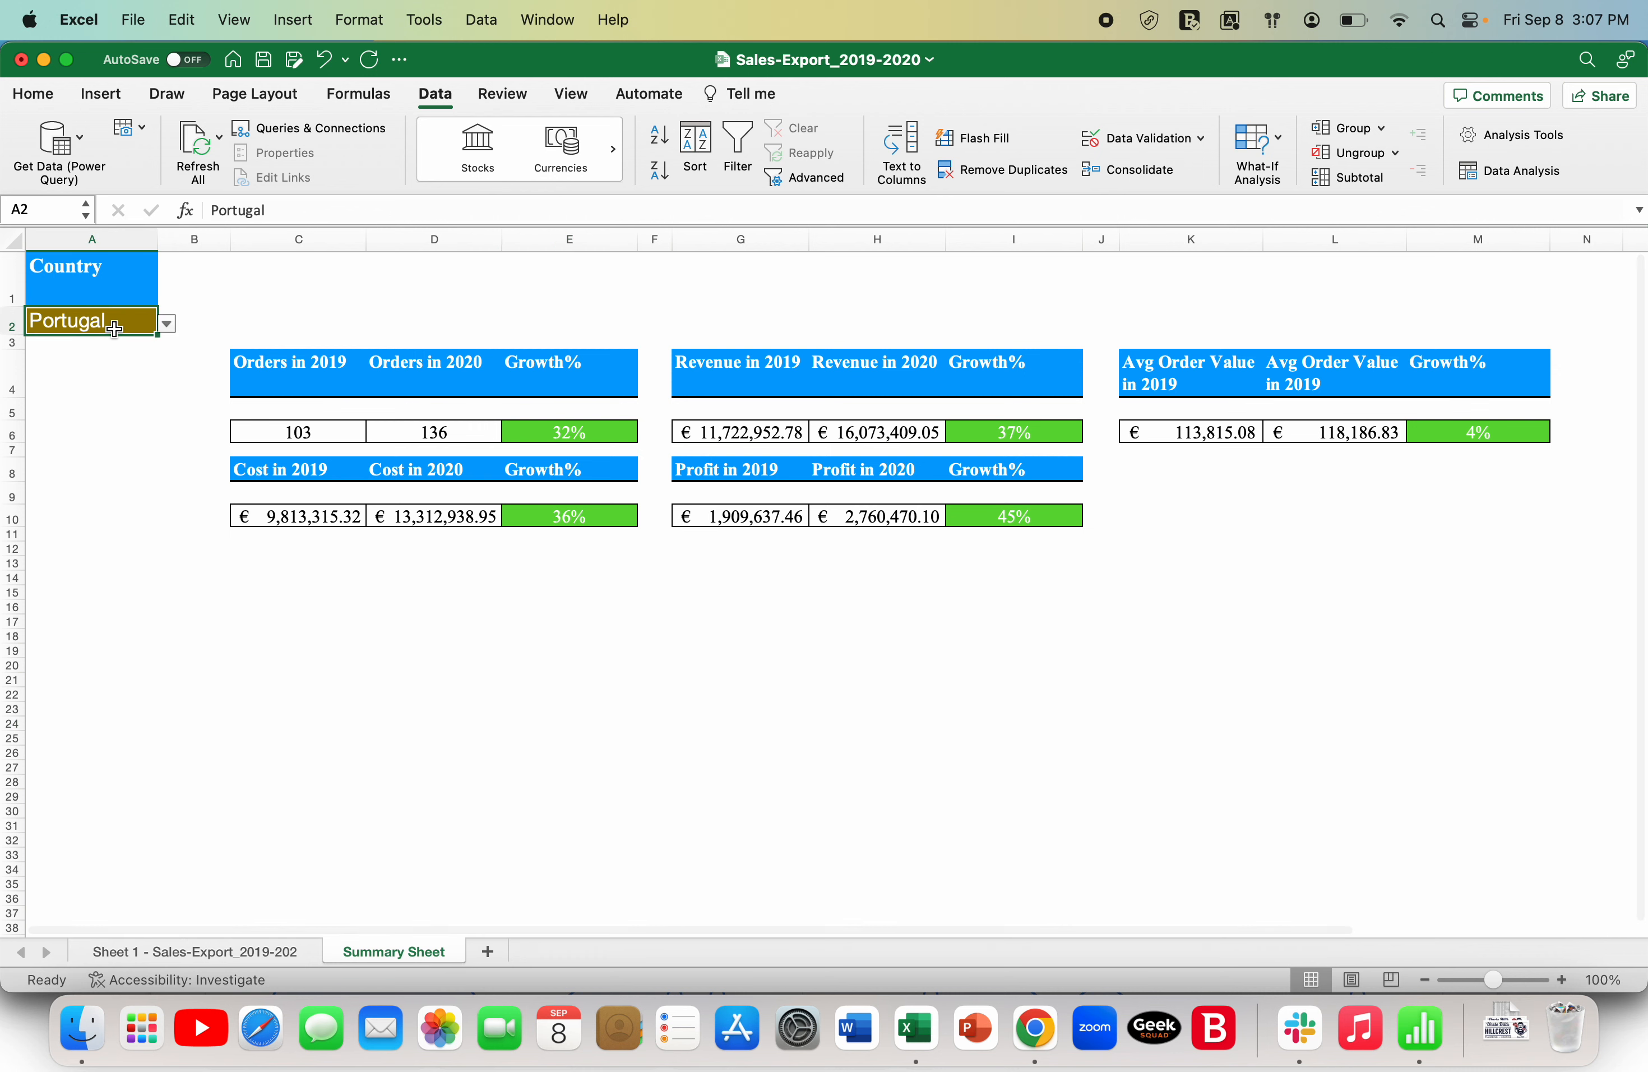
{"action": "left_click", "coordinate": [167, 325]}
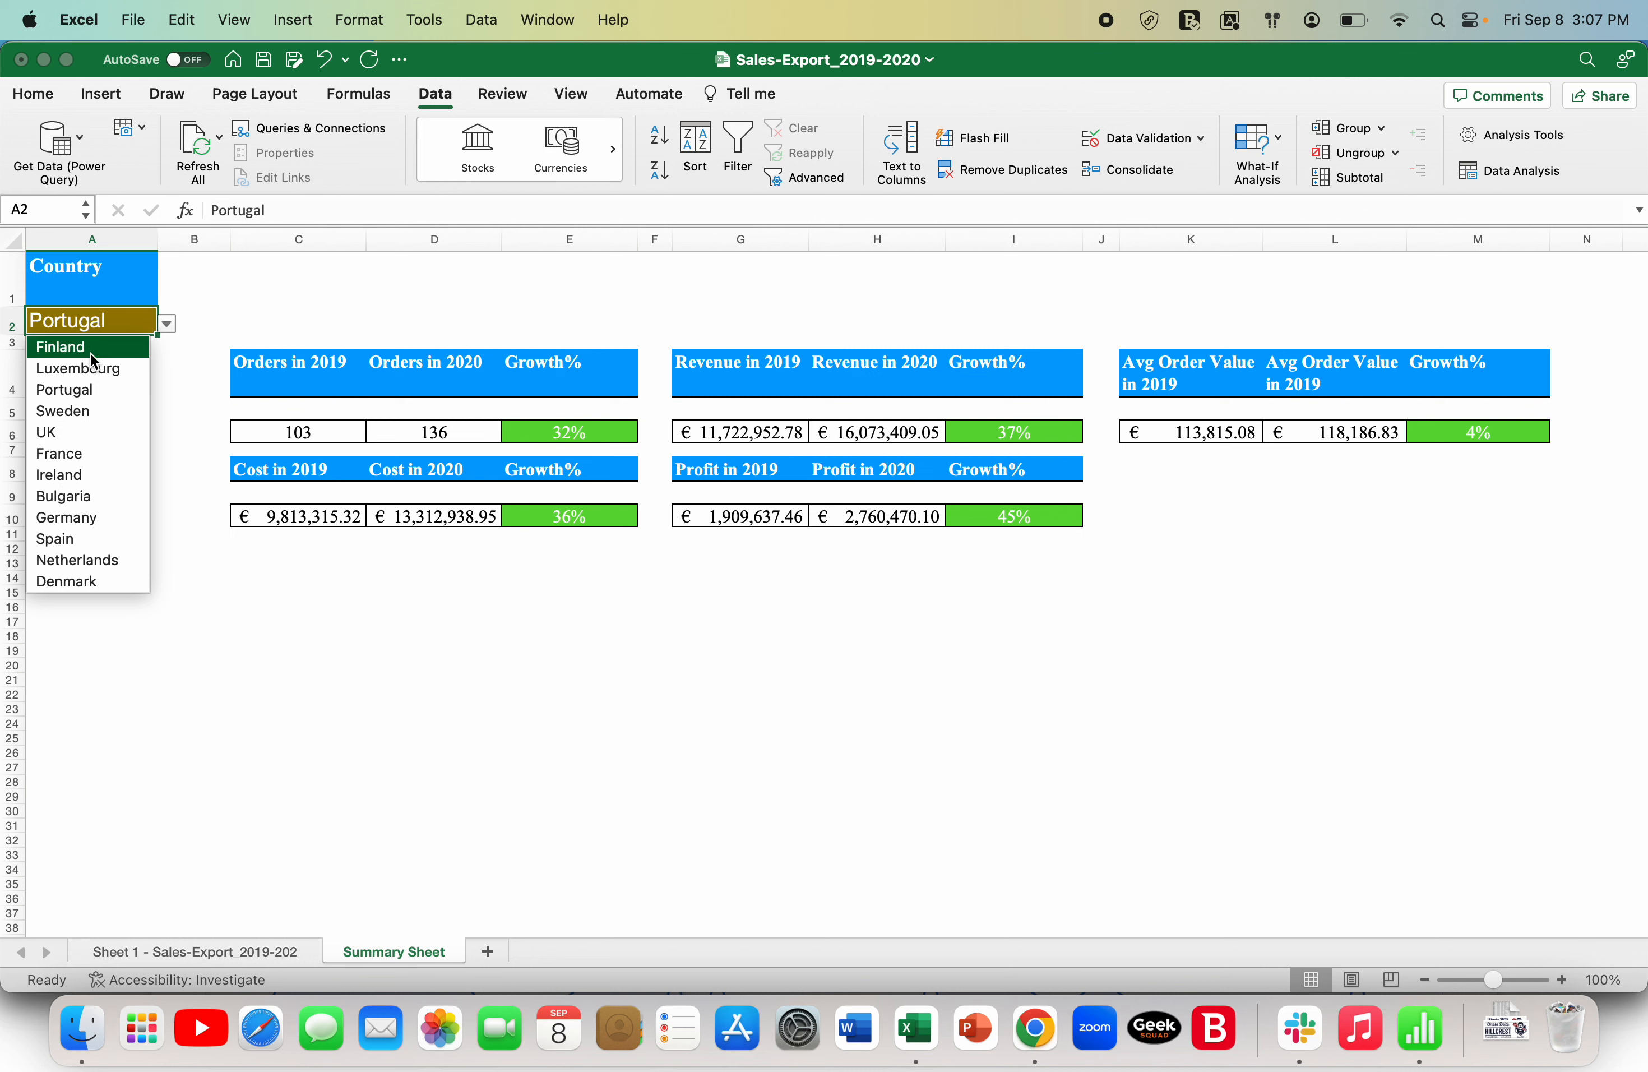
{"action": "left_click", "coordinate": [97, 530]}
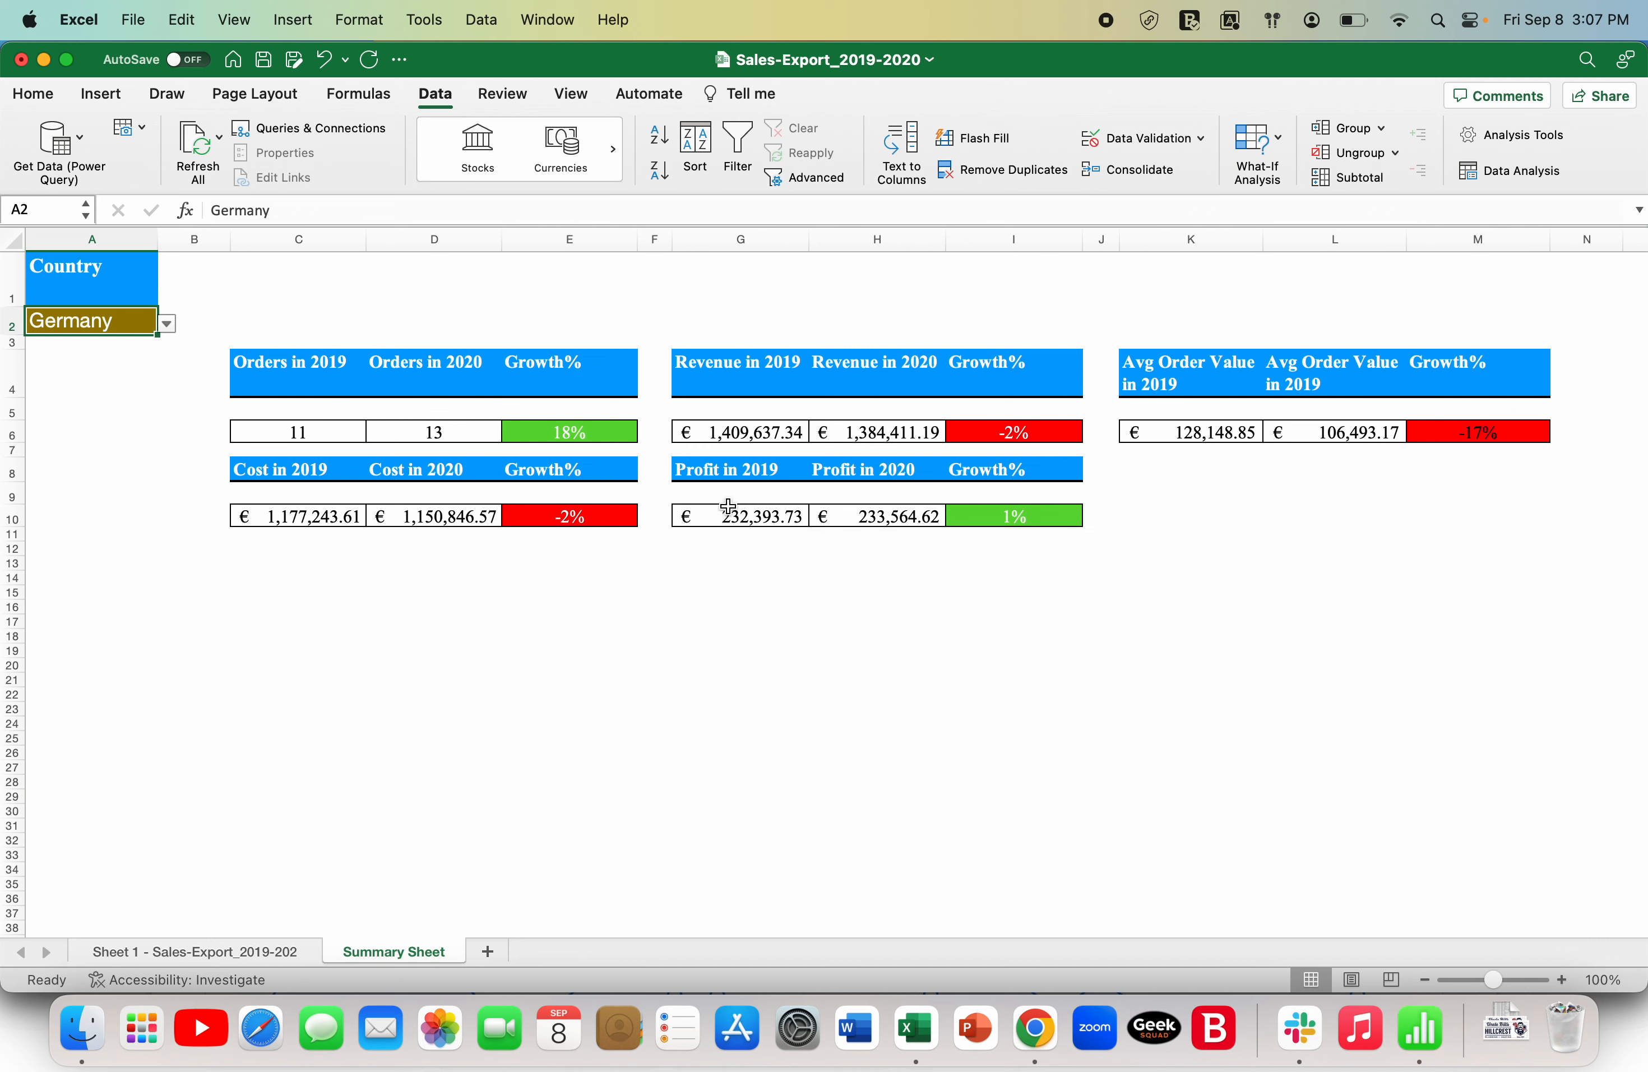
{"action": "left_click", "coordinate": [234, 952]}
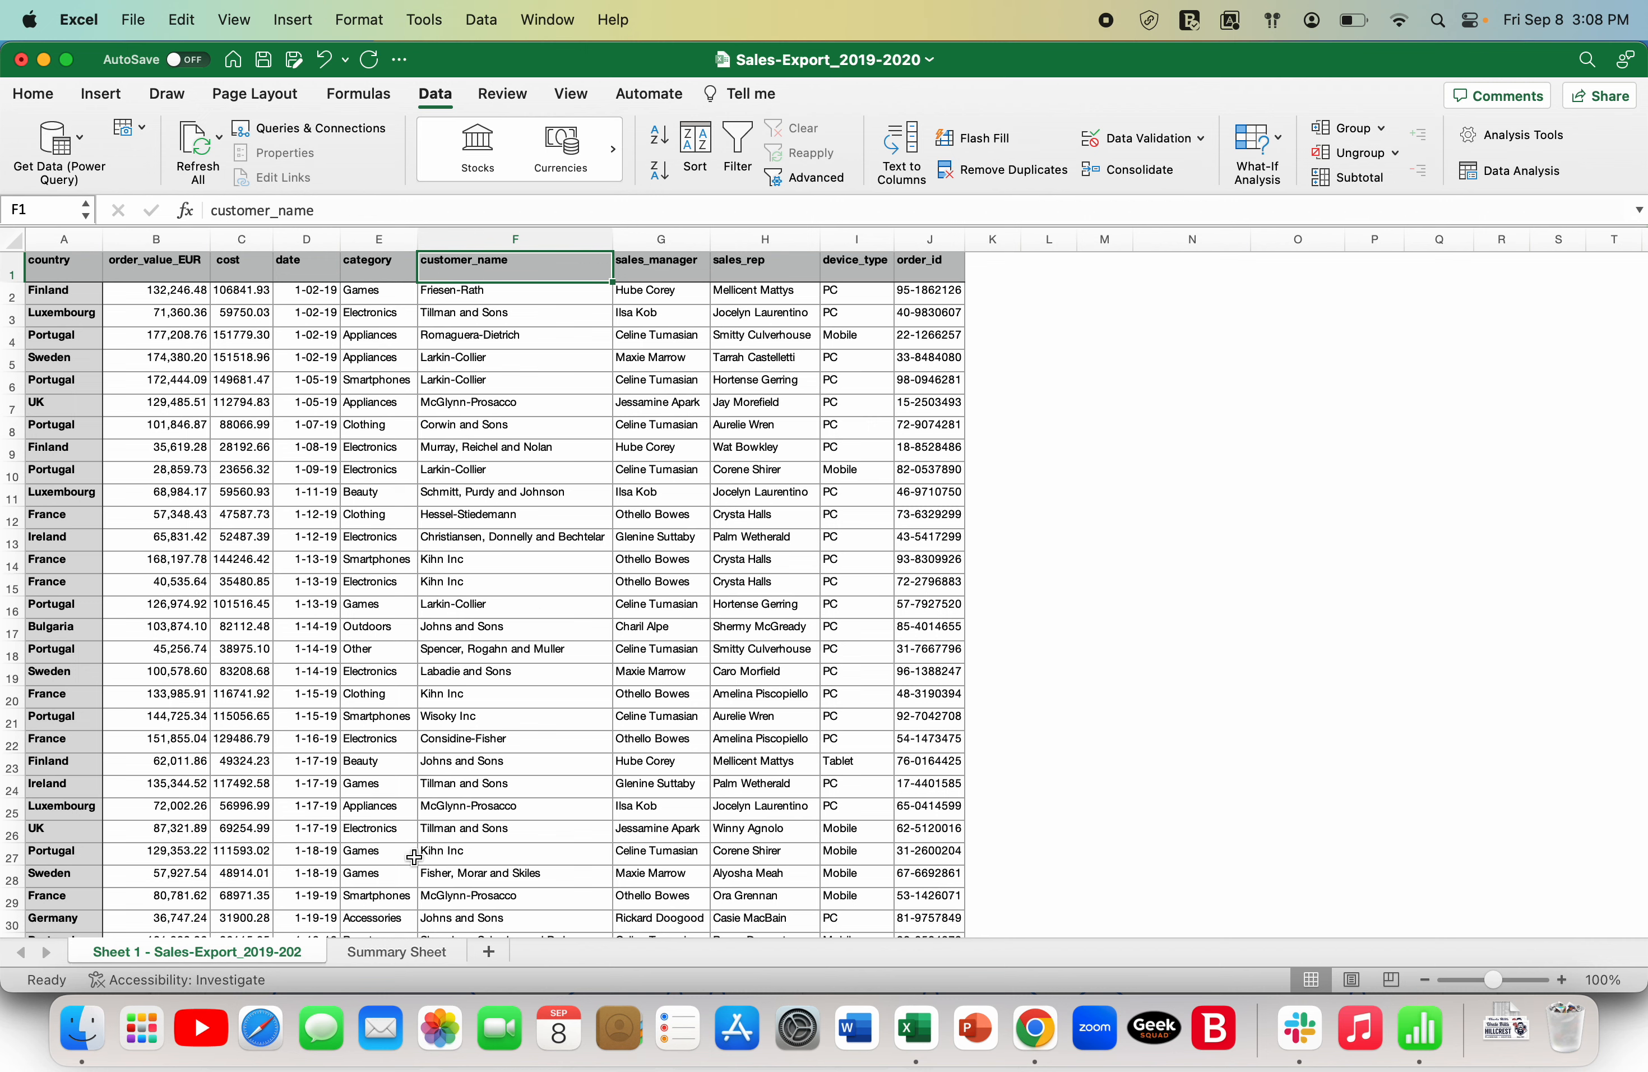
{"action": "left_click", "coordinate": [406, 953]}
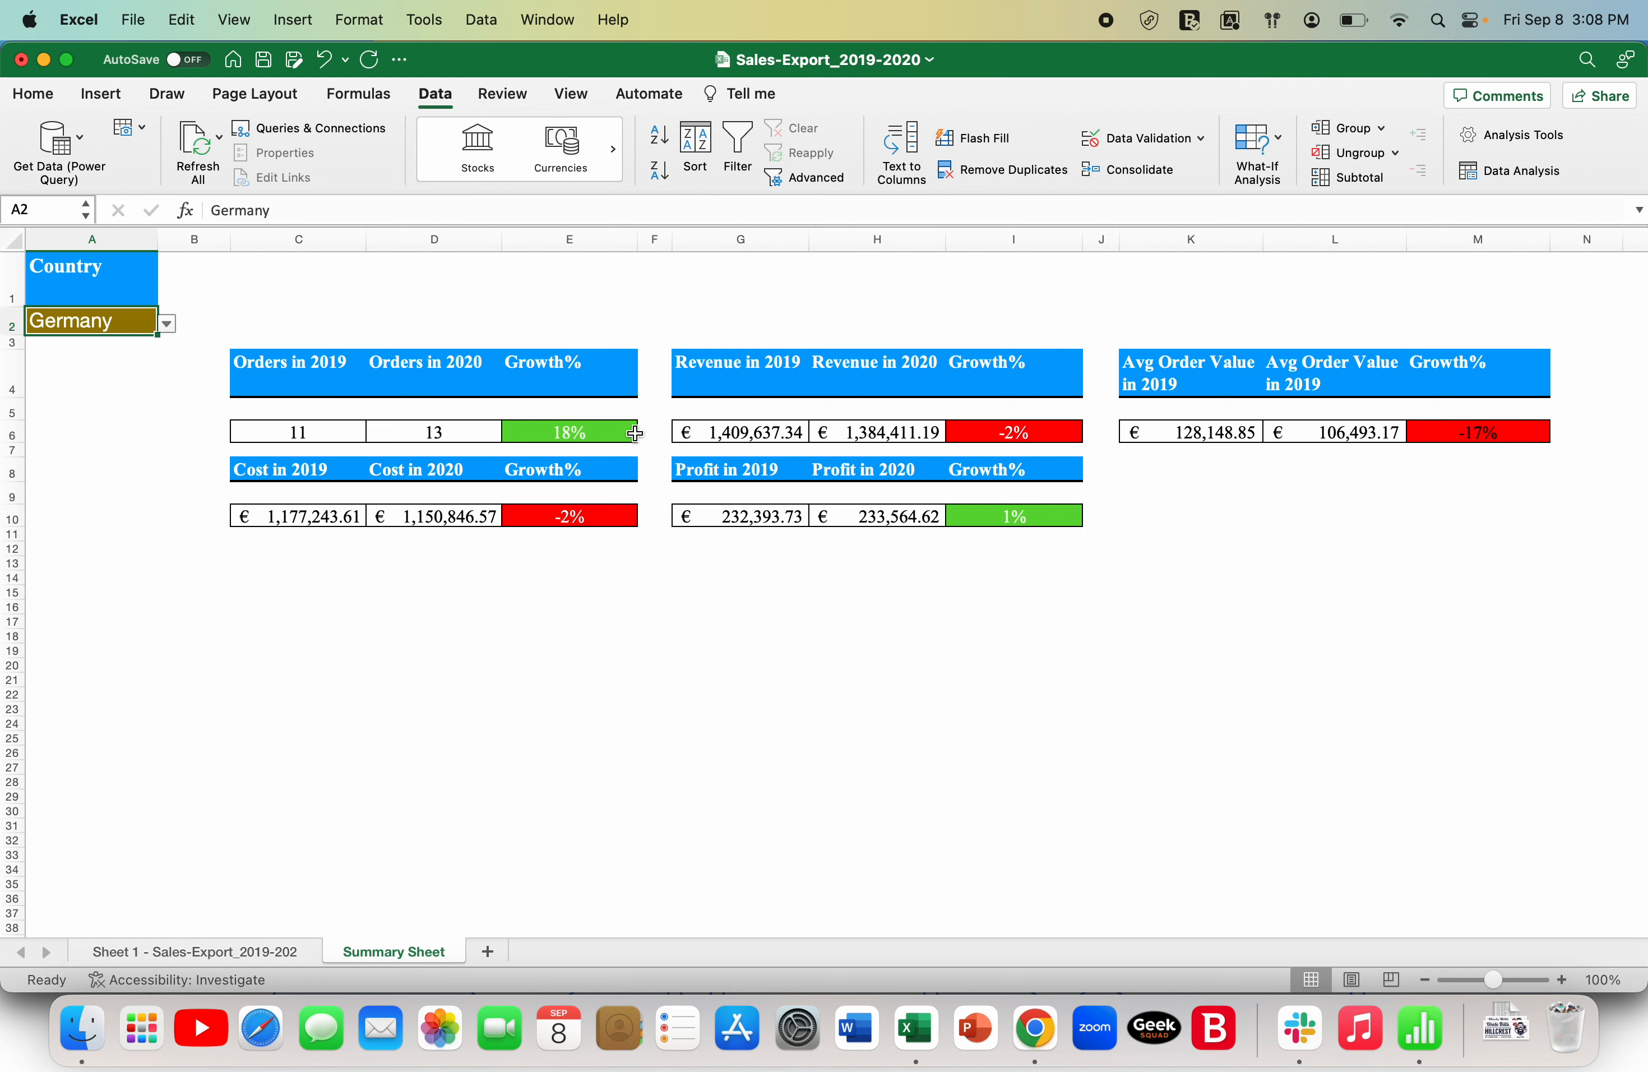
- Switch the Summary Sheet's country to Netherlands and finally to Luxembourg
{"action": "left_click", "coordinate": [168, 325]}
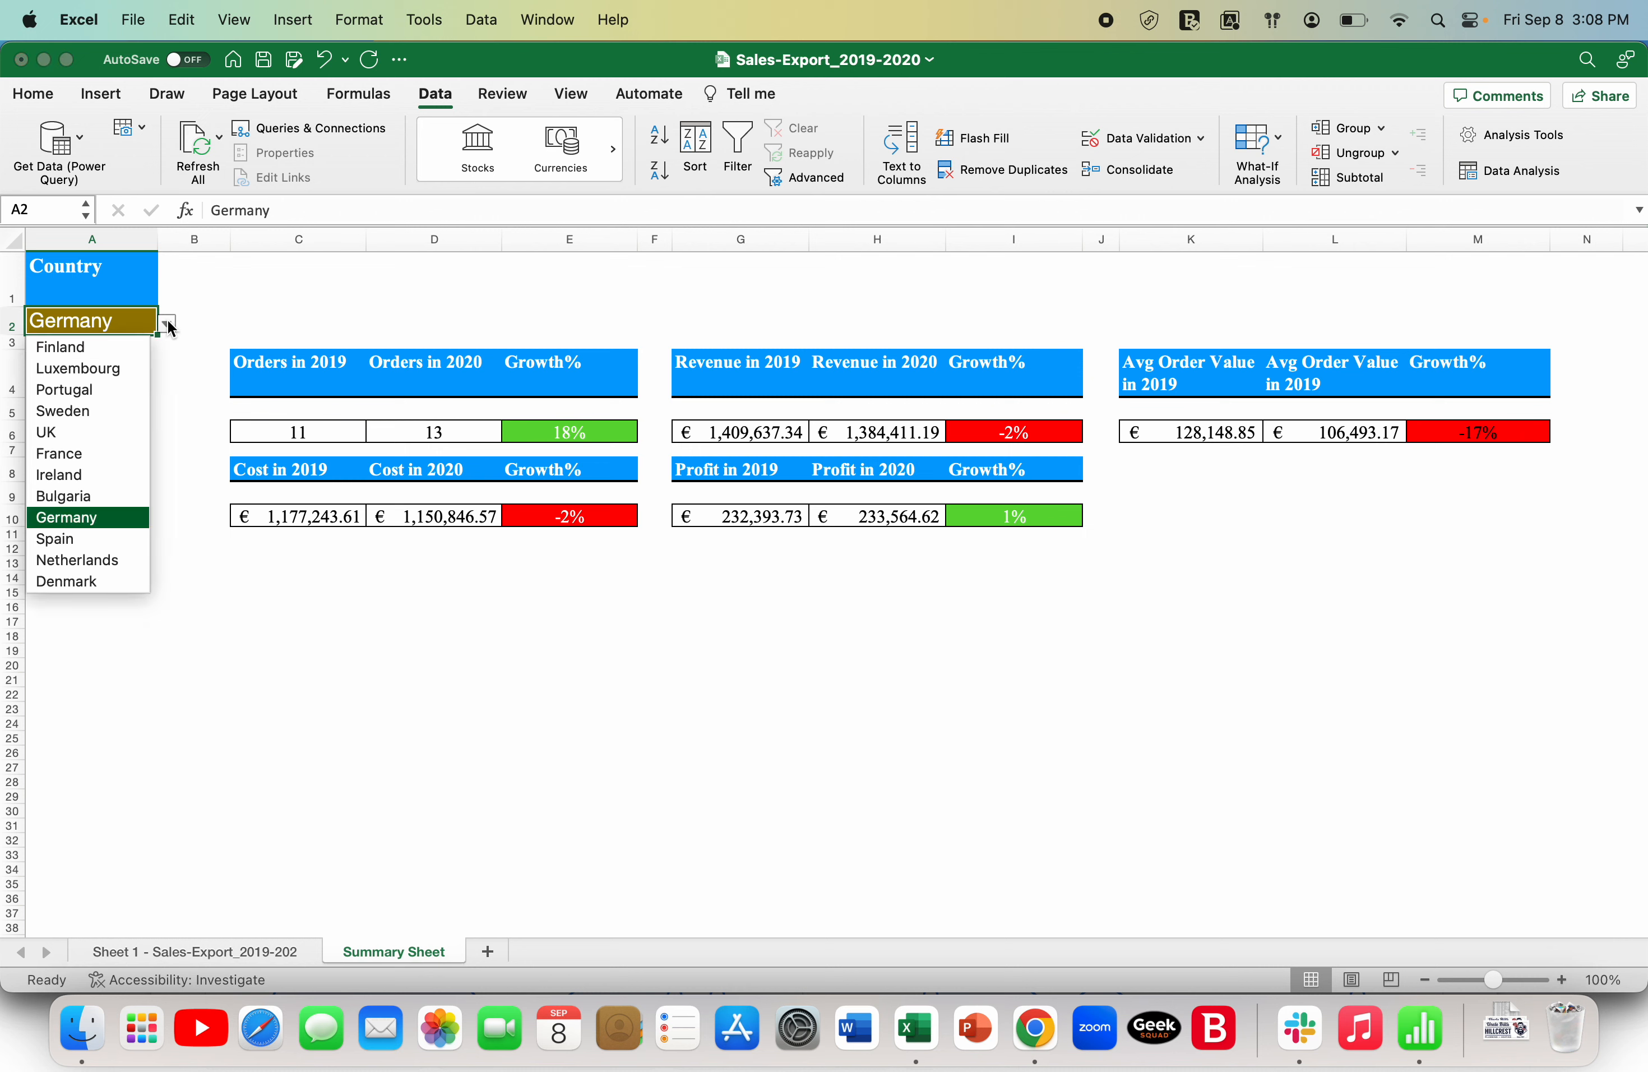
{"action": "left_click", "coordinate": [52, 564]}
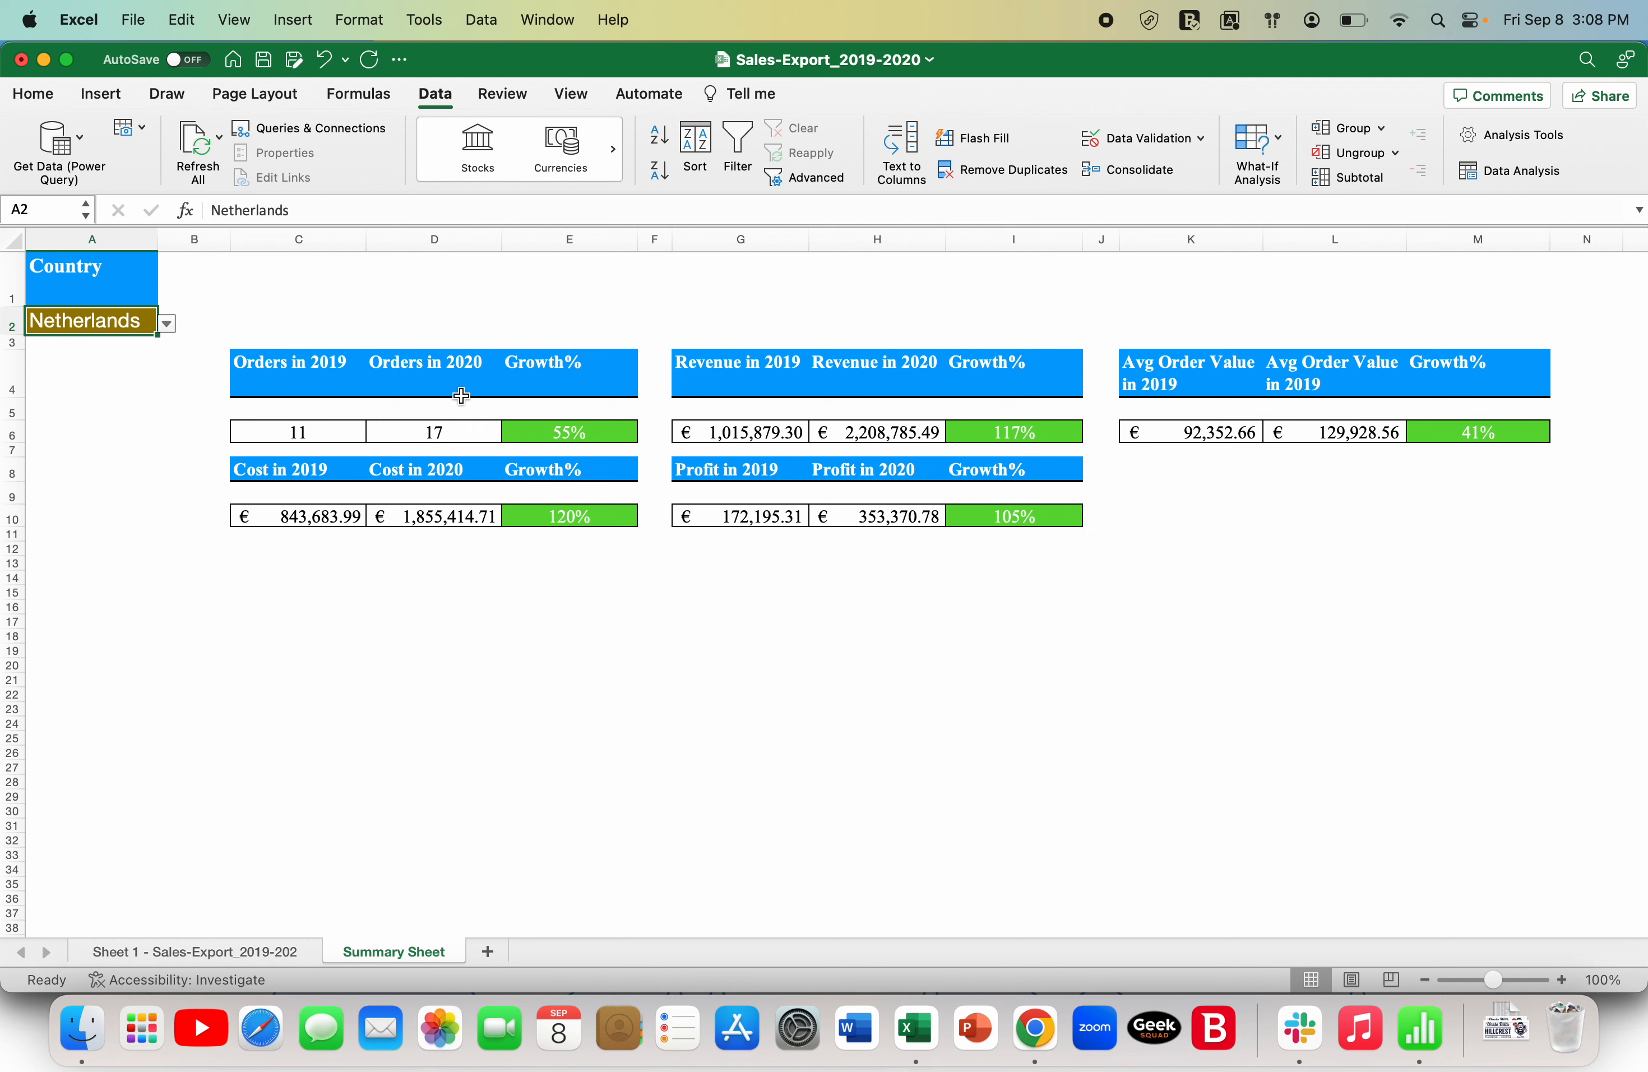
{"action": "left_click", "coordinate": [168, 323]}
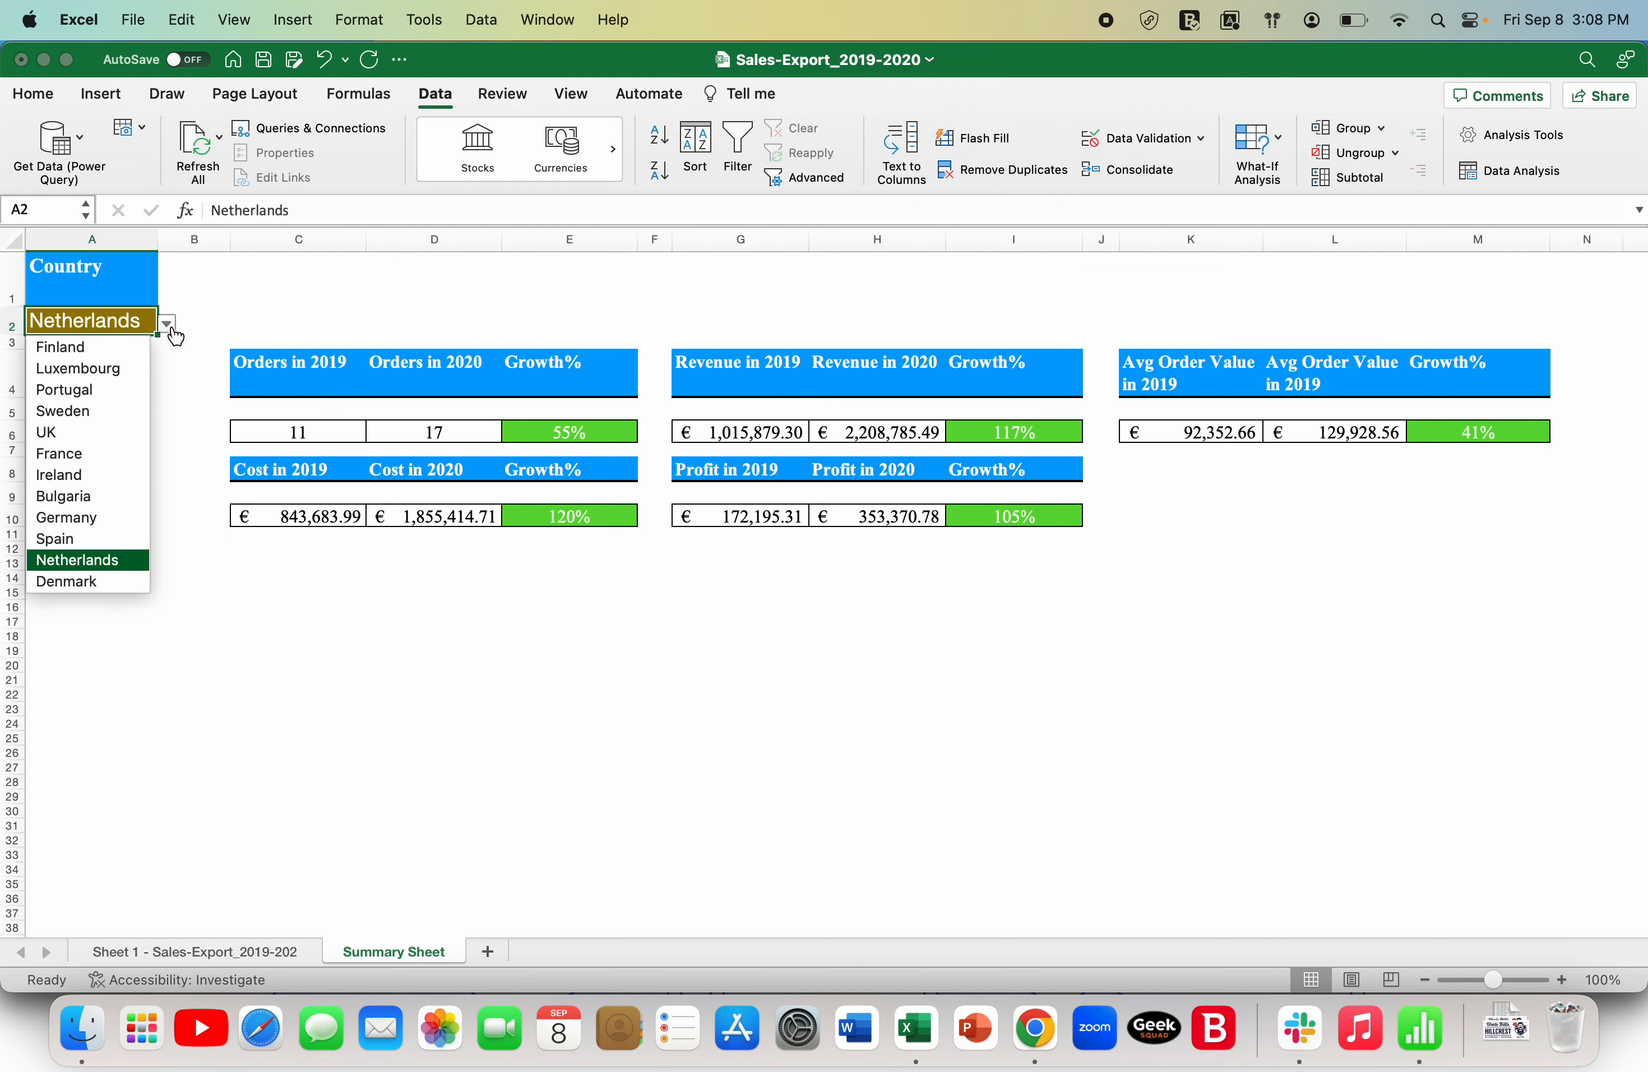
{"action": "left_click", "coordinate": [96, 373]}
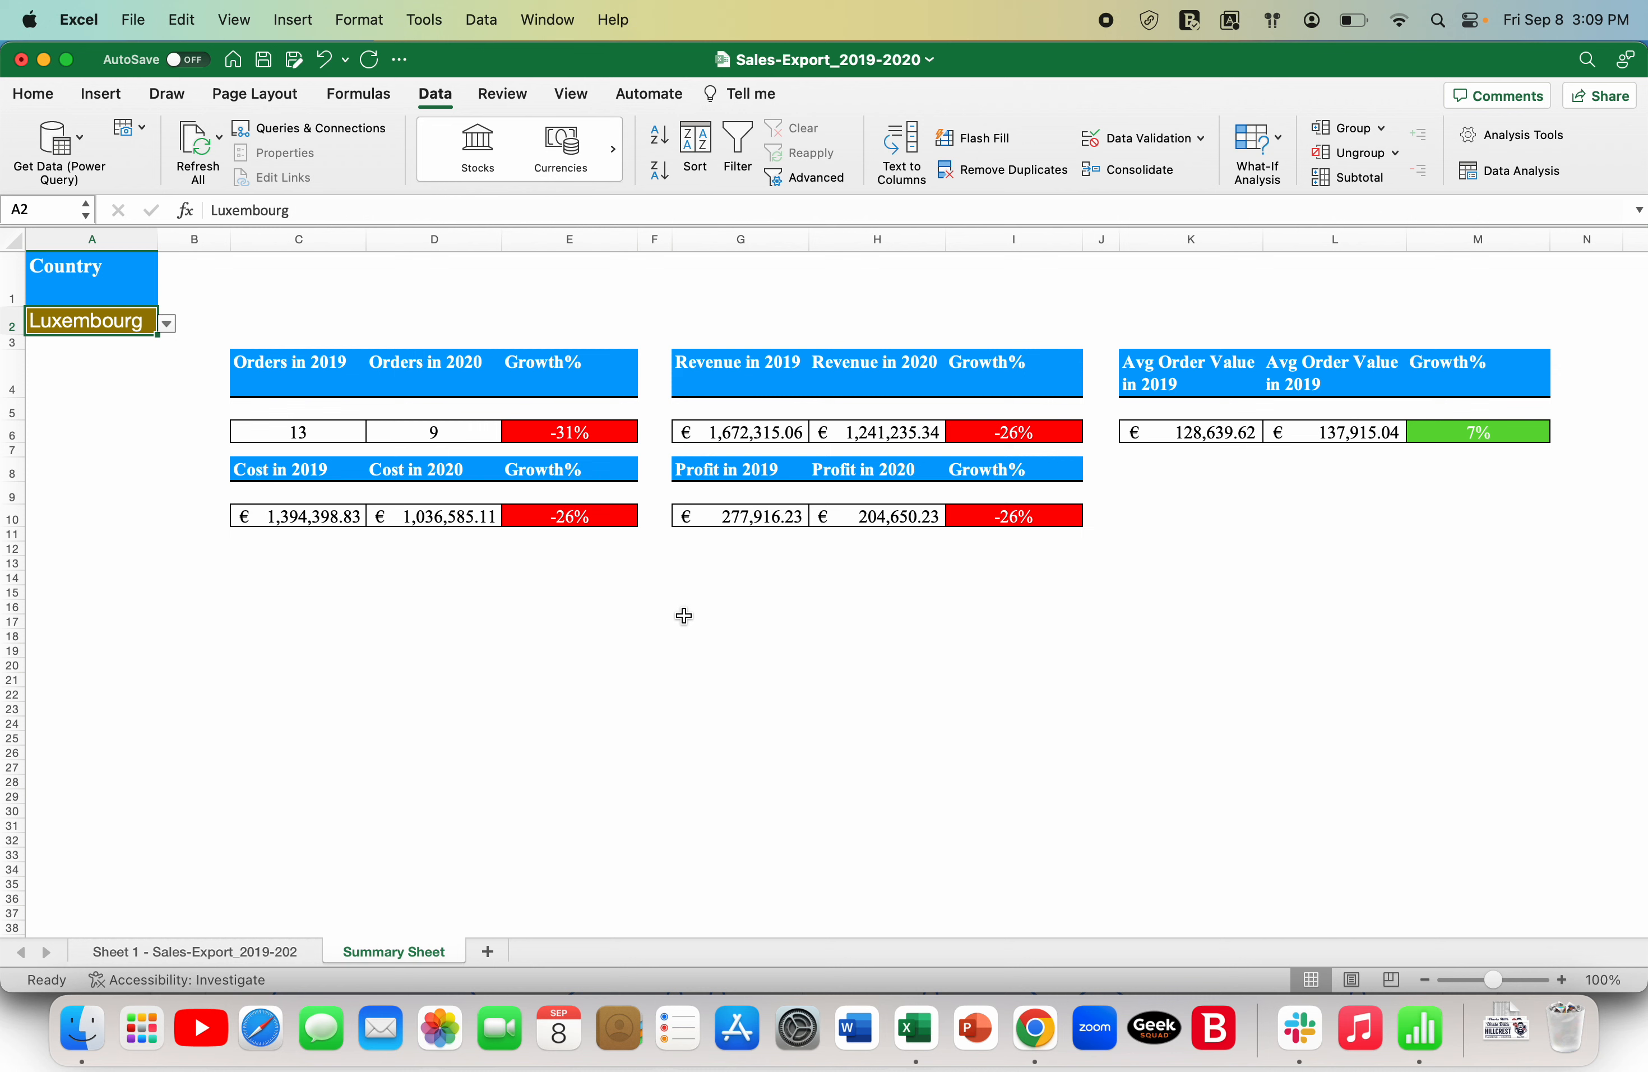
- Add a new worksheet after the Summary Sheet and hide its gridlines
{"action": "left_click", "coordinate": [488, 951]}
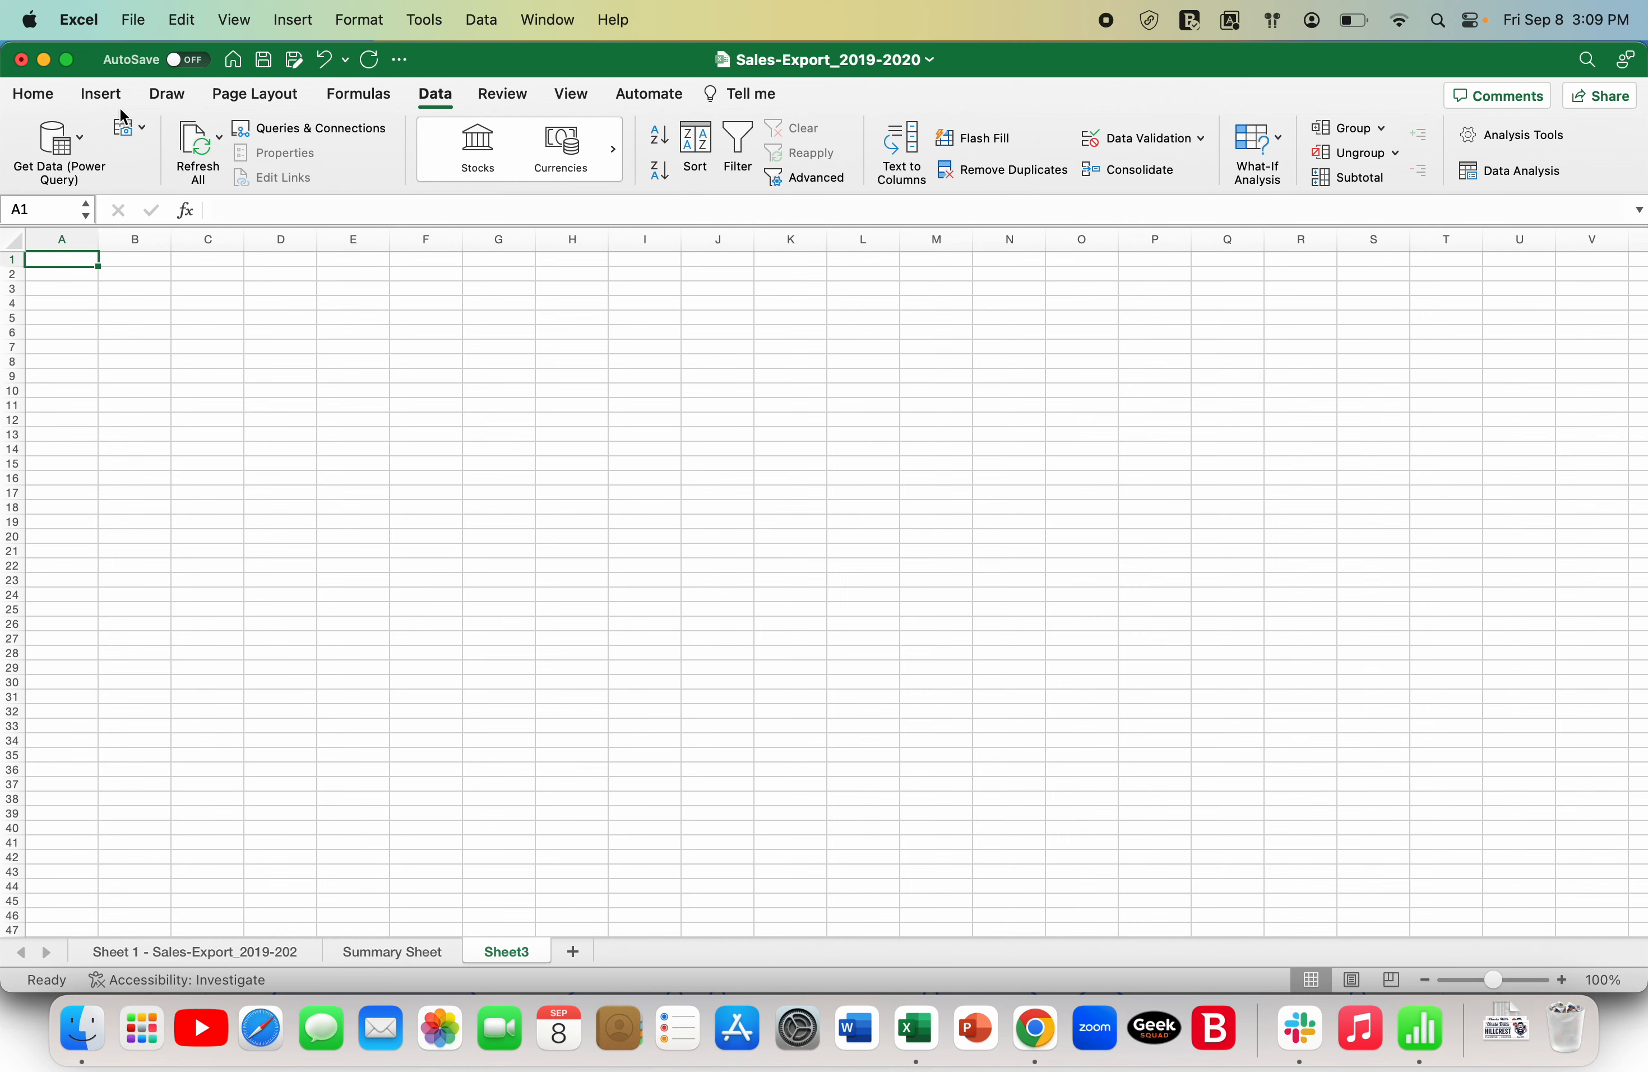
{"action": "left_click", "coordinate": [570, 93]}
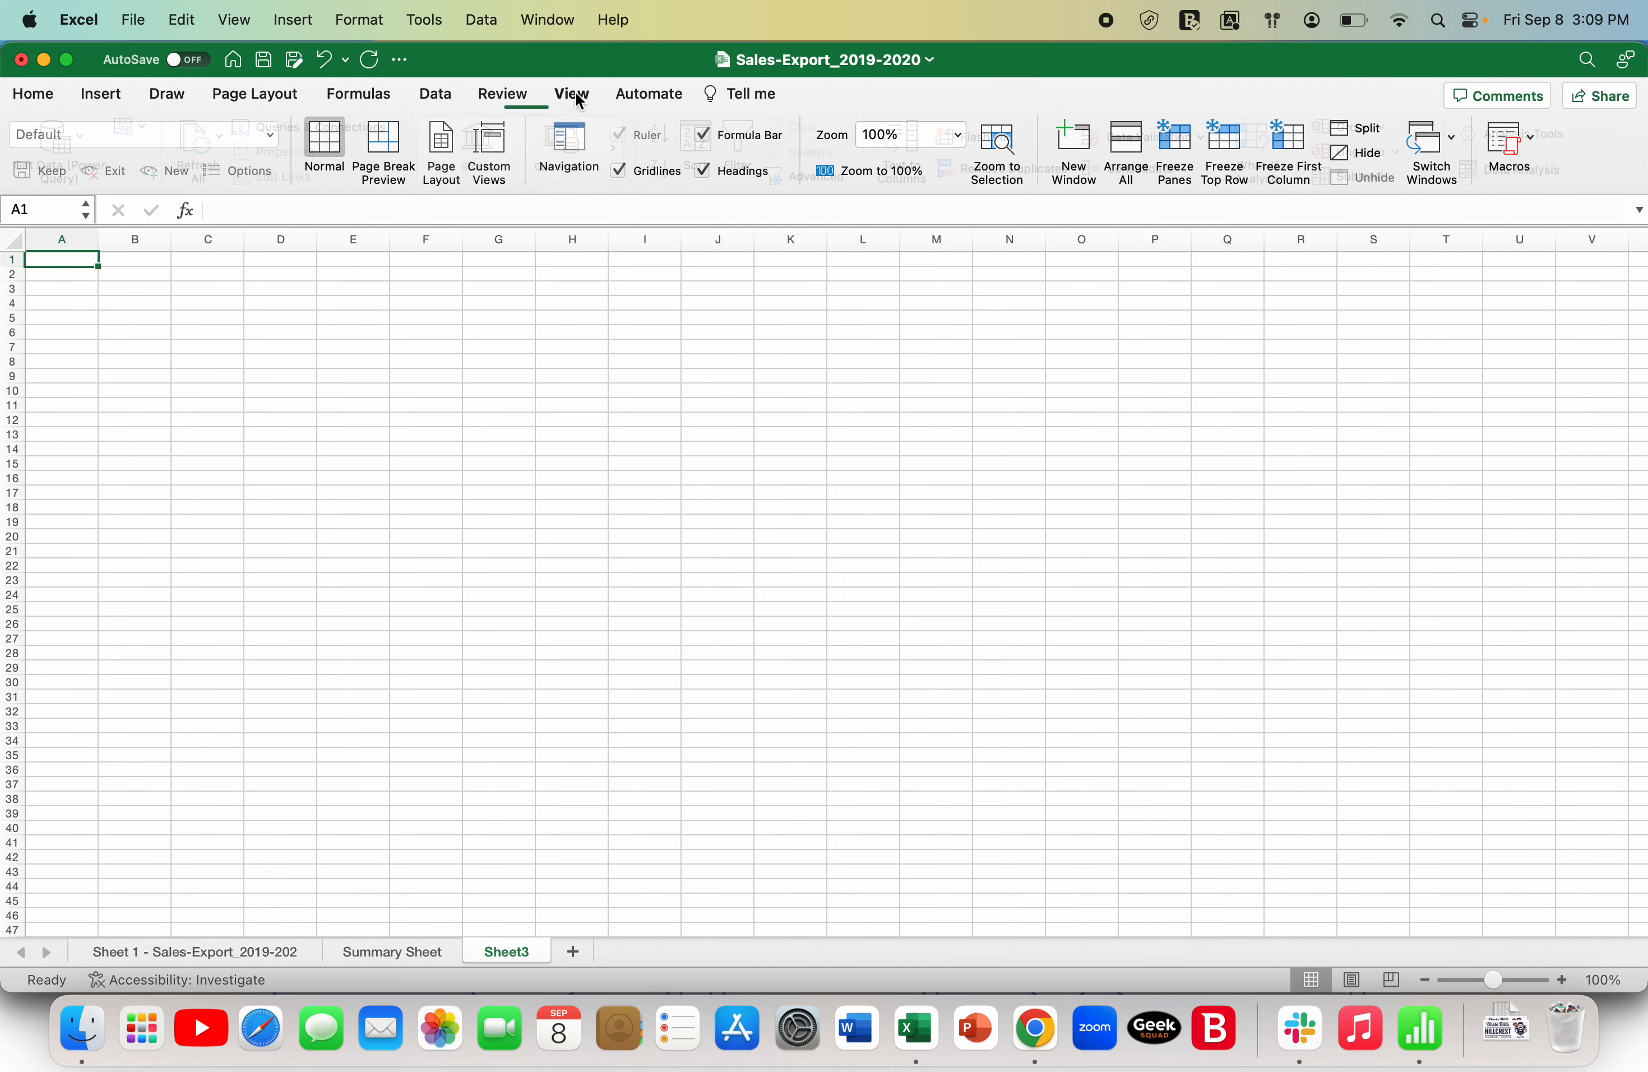
{"action": "left_click", "coordinate": [634, 171]}
- Enter the heading Category in cell C4 of the new sheet
{"action": "left_click", "coordinate": [355, 279]}
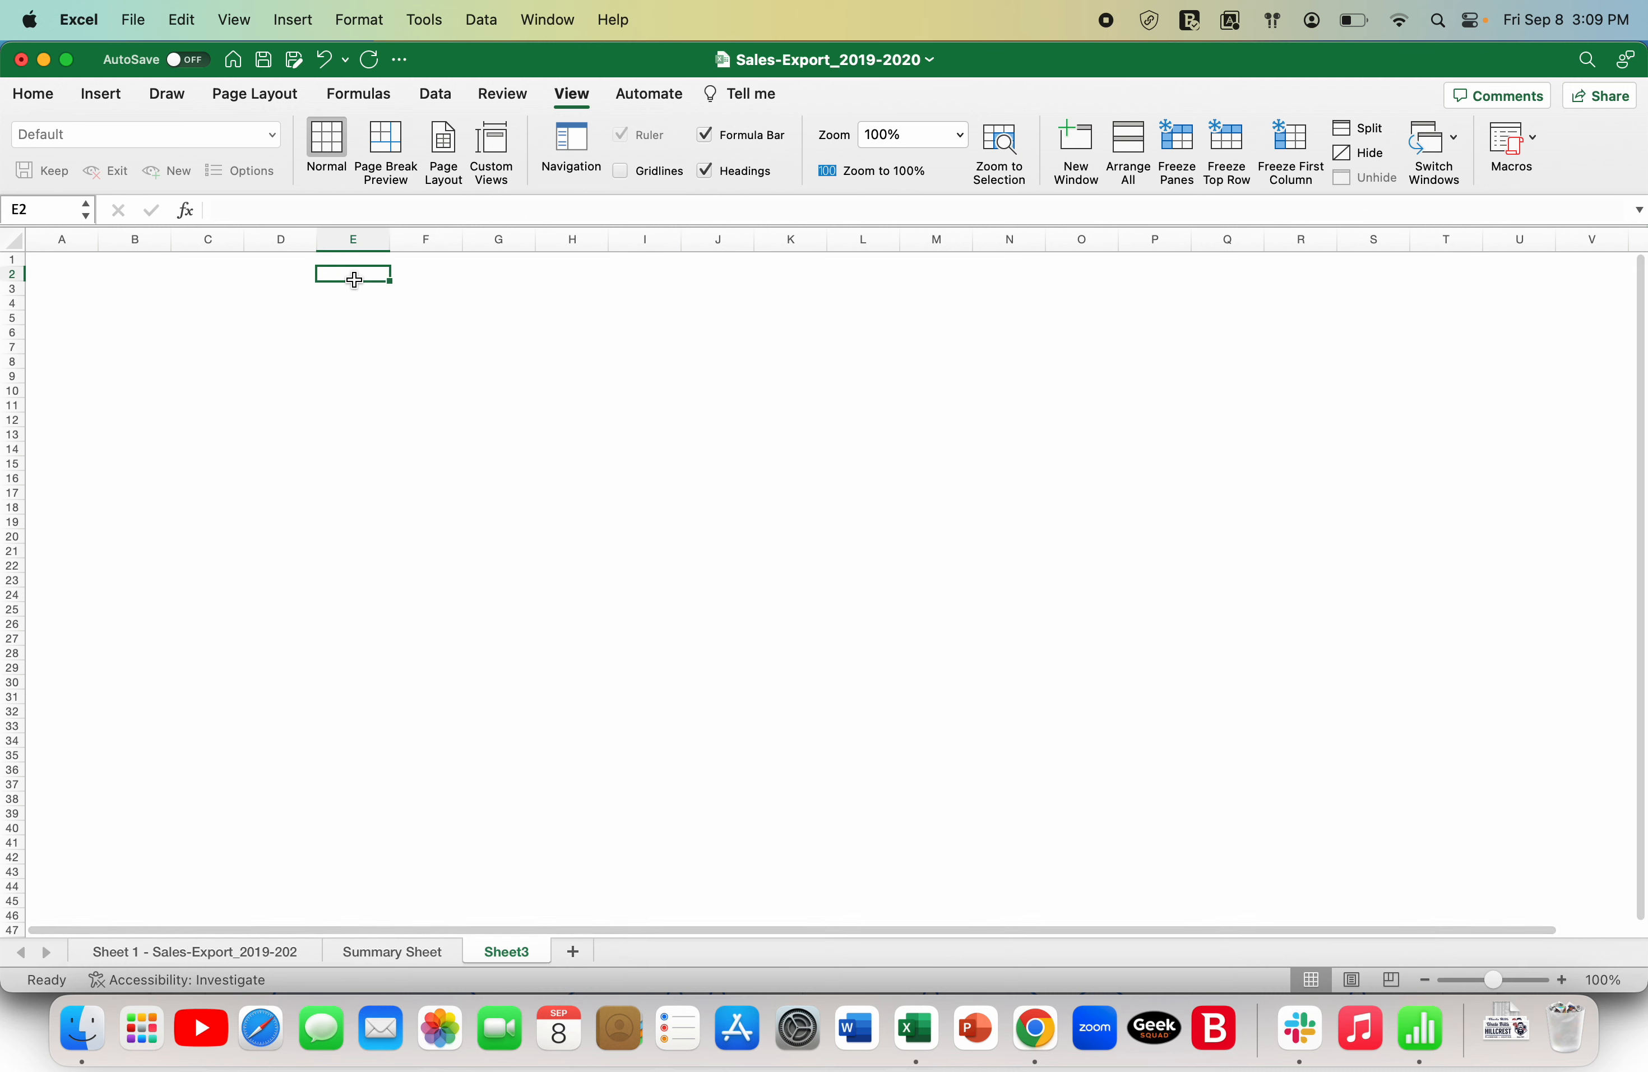
{"action": "key", "text": "Down"}
{"action": "key", "text": "Left"}
{"action": "key", "text": "Left"}
{"action": "key", "text": "Down"}
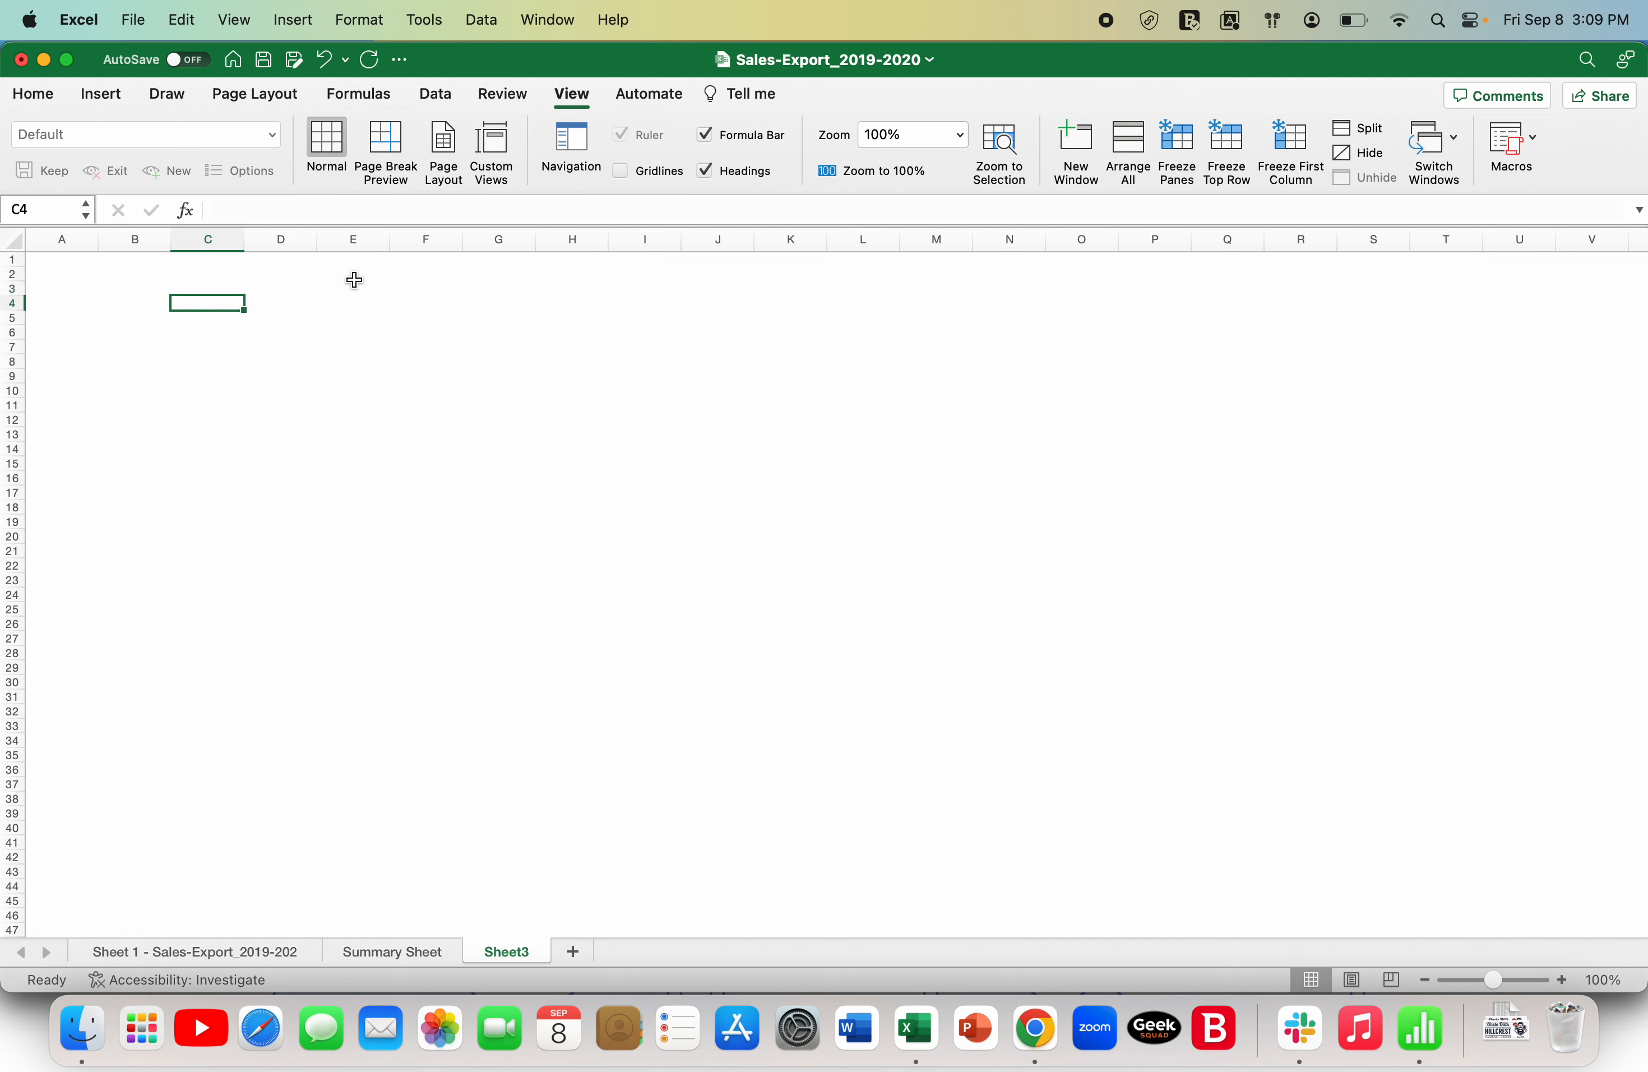
{"action": "type", "text": "Category"}
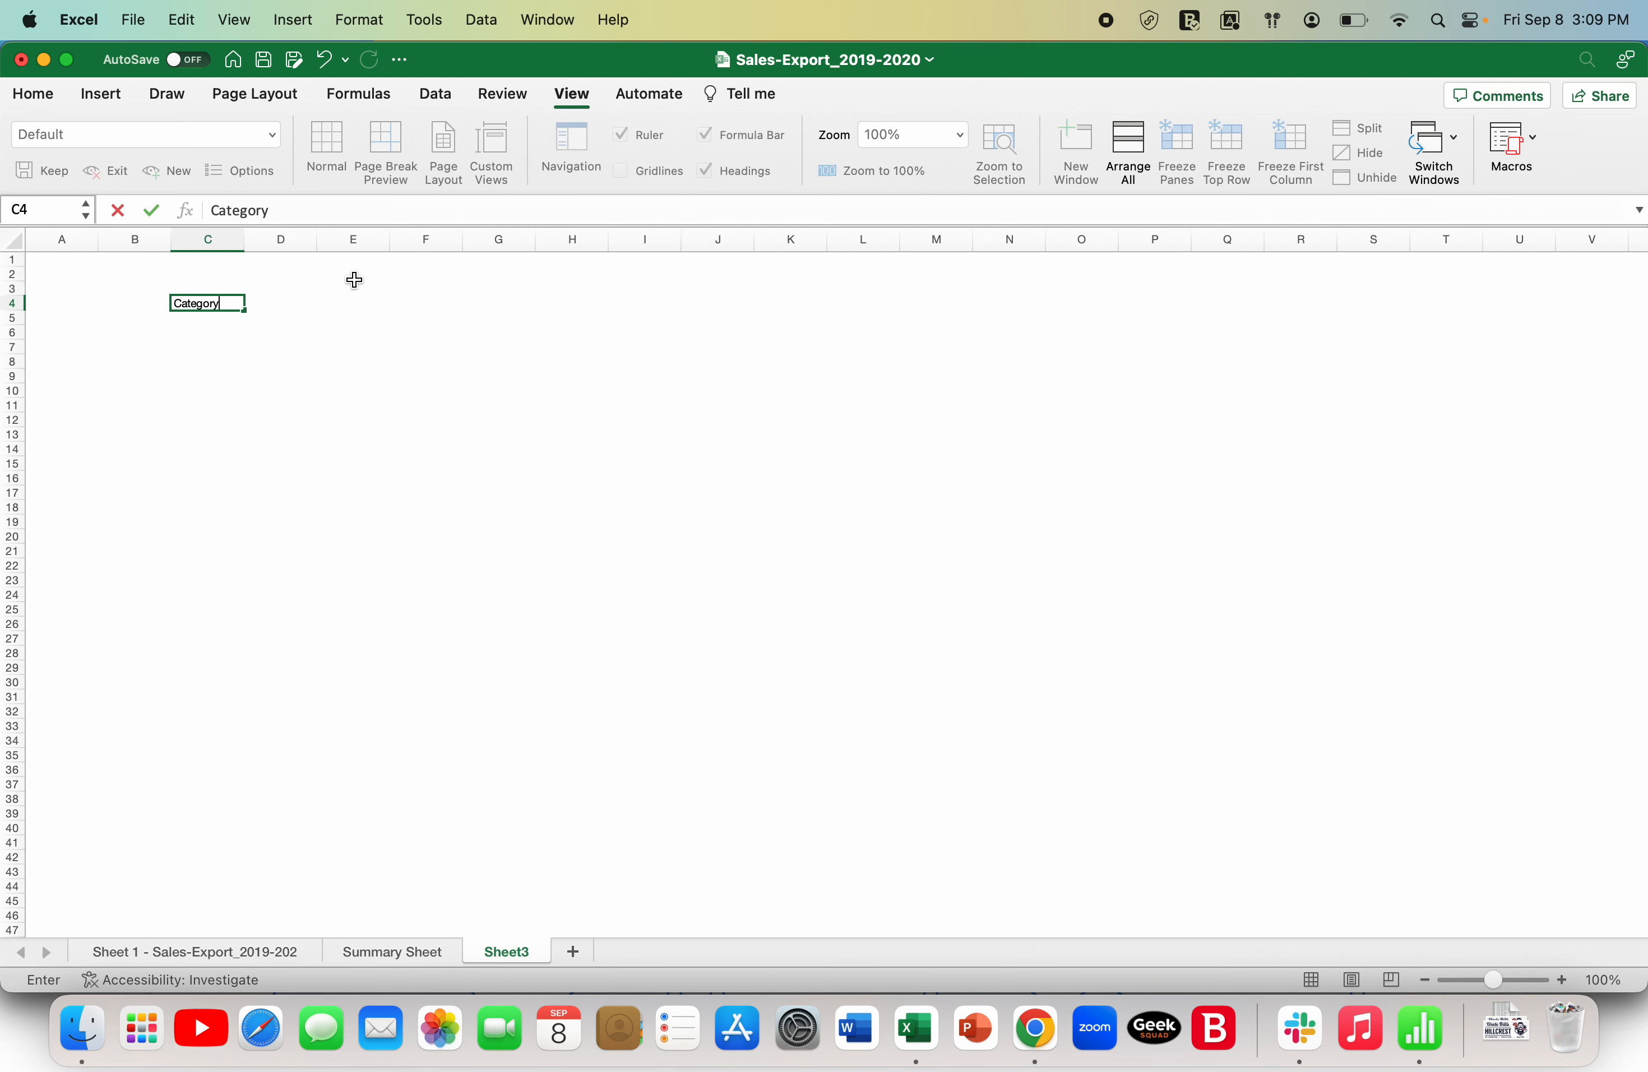
{"action": "key", "text": "Return"}
{"action": "key", "text": "Up"}
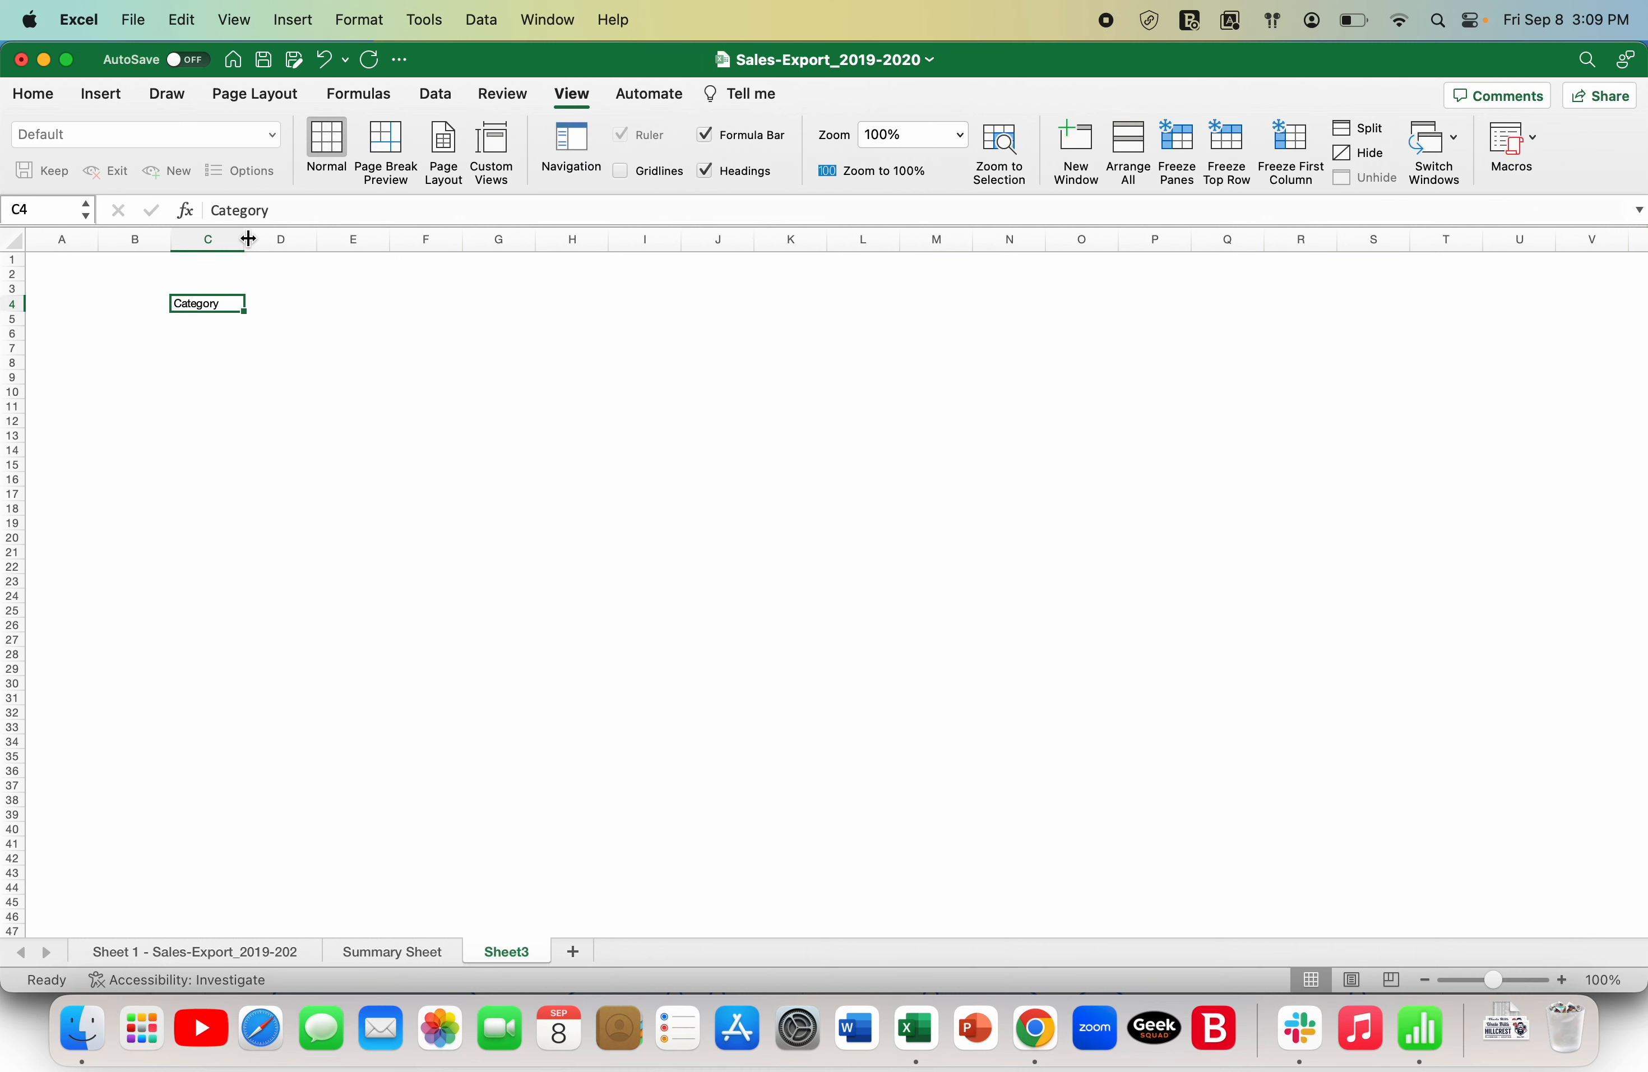
- Widen column C and format the Category heading in bold at font size 20
{"action": "left_click_drag", "start_coordinate": [248, 239], "coordinate": [333, 239]}
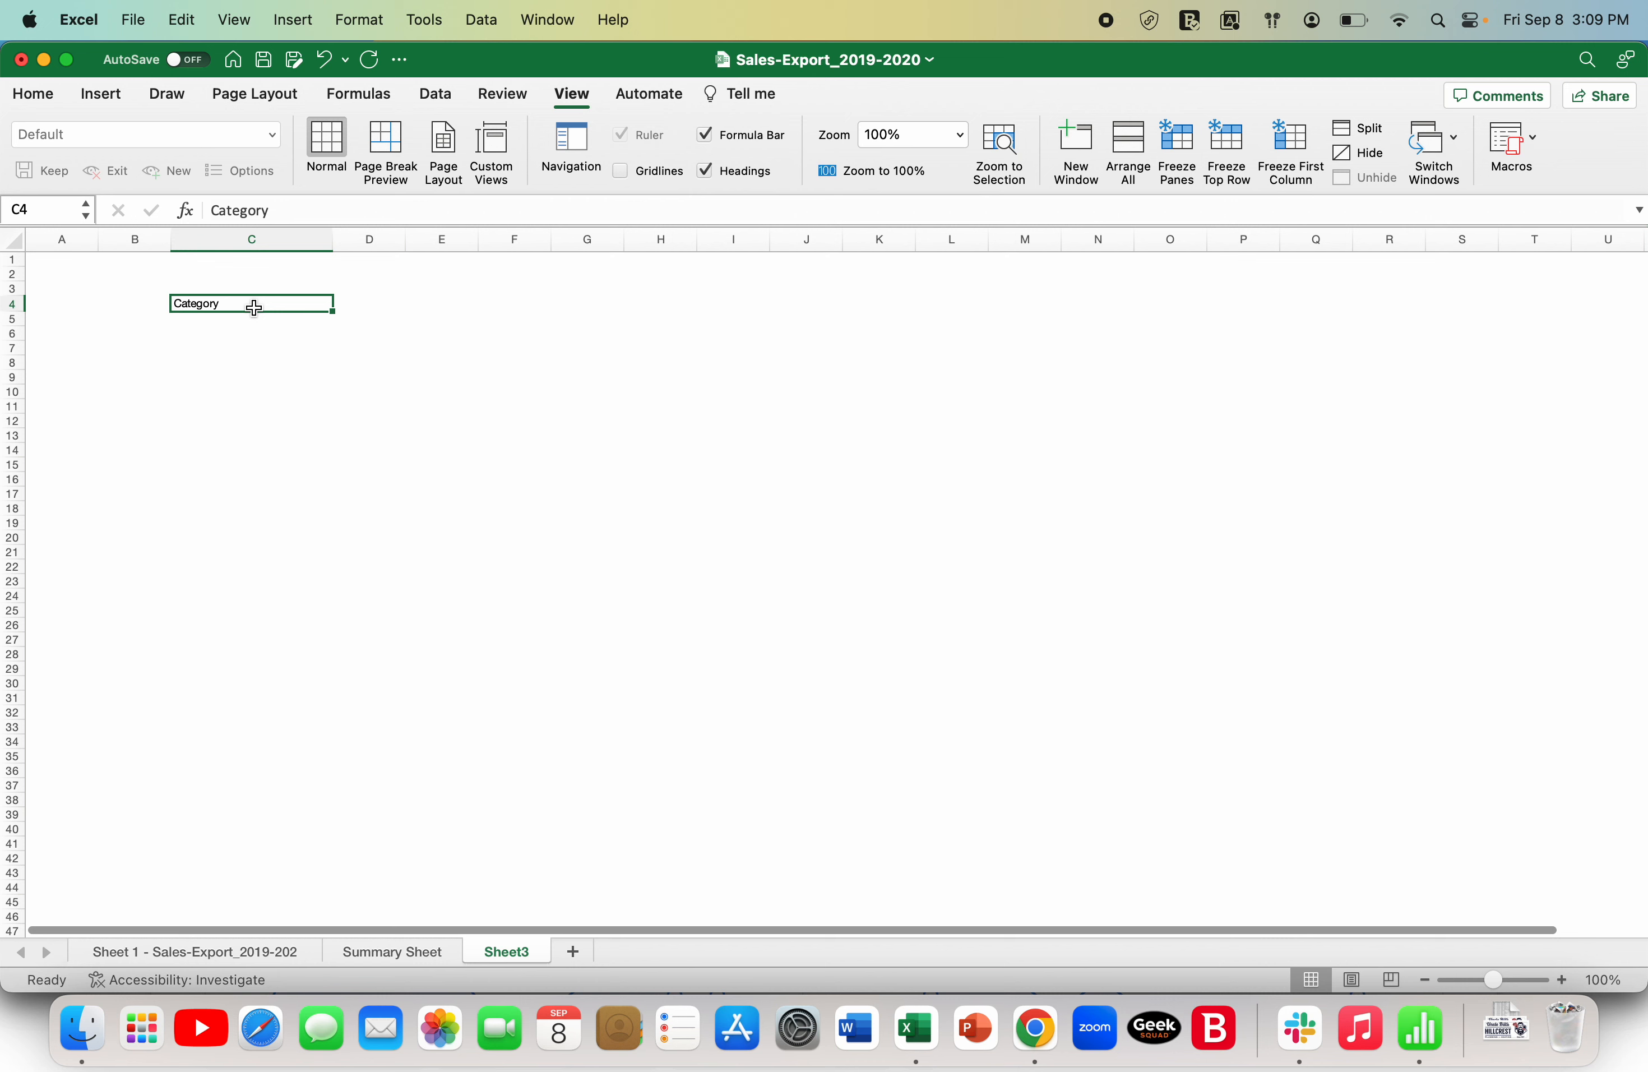
{"action": "left_click", "coordinate": [41, 95]}
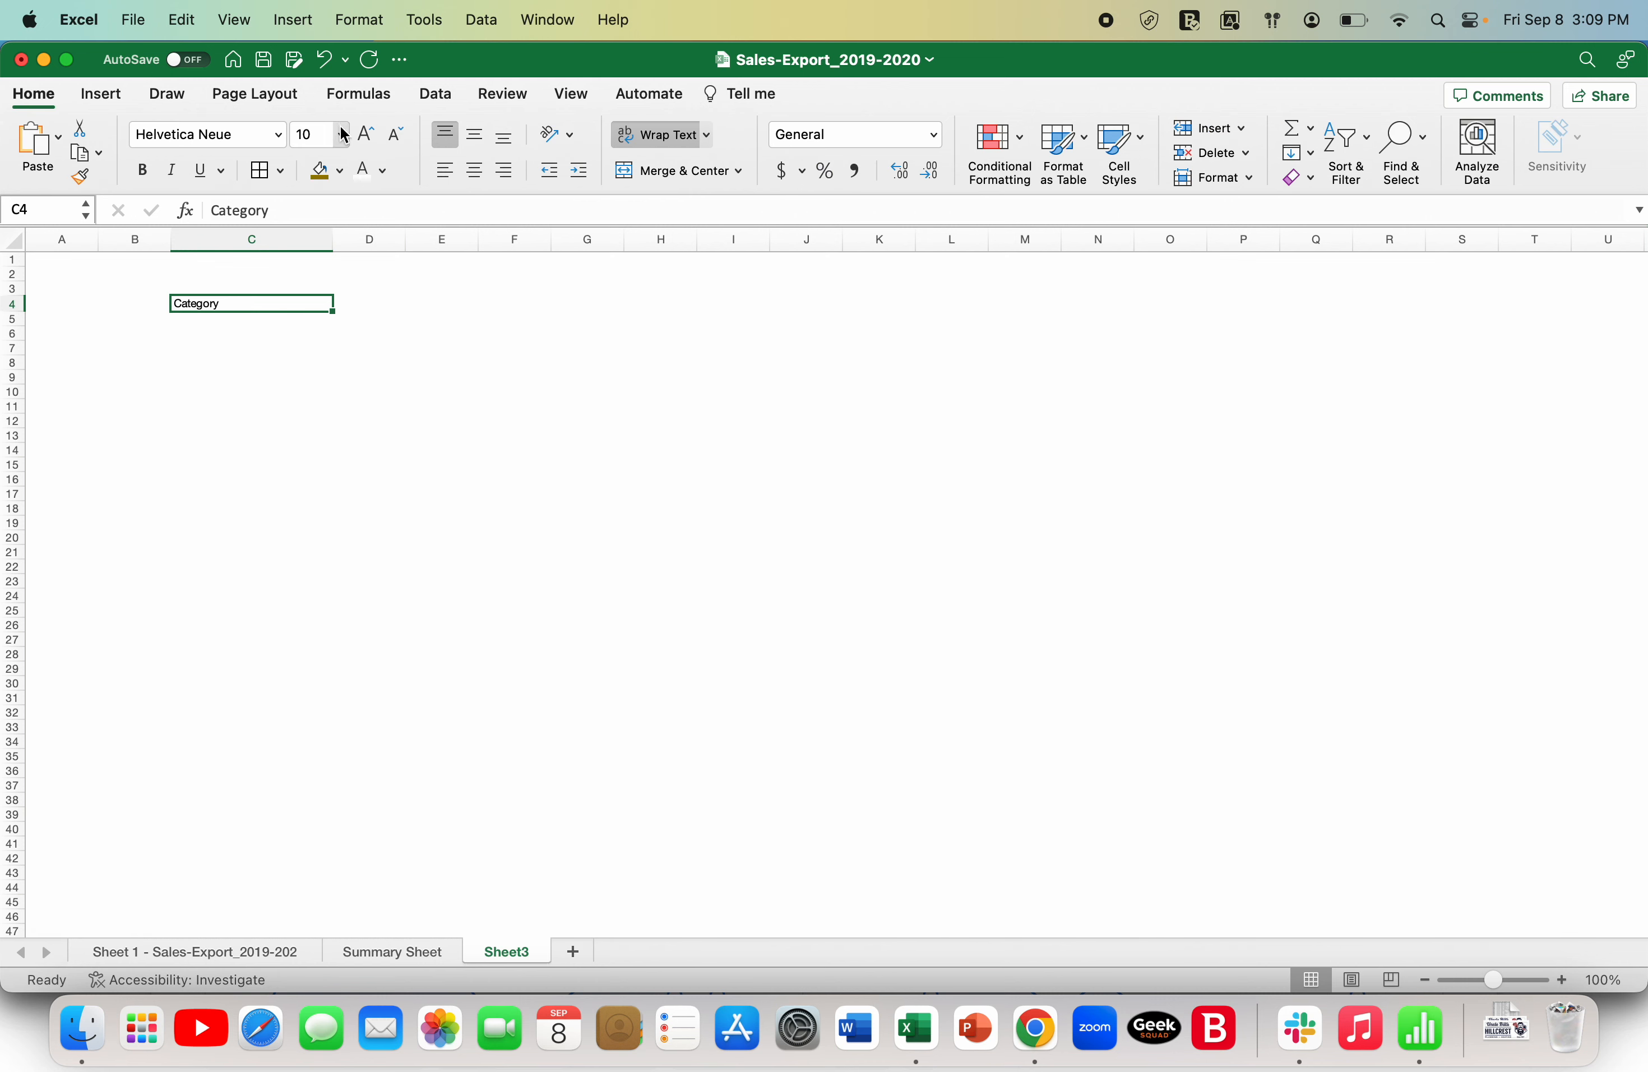
{"action": "left_click", "coordinate": [366, 132]}
{"action": "left_click", "coordinate": [365, 133]}
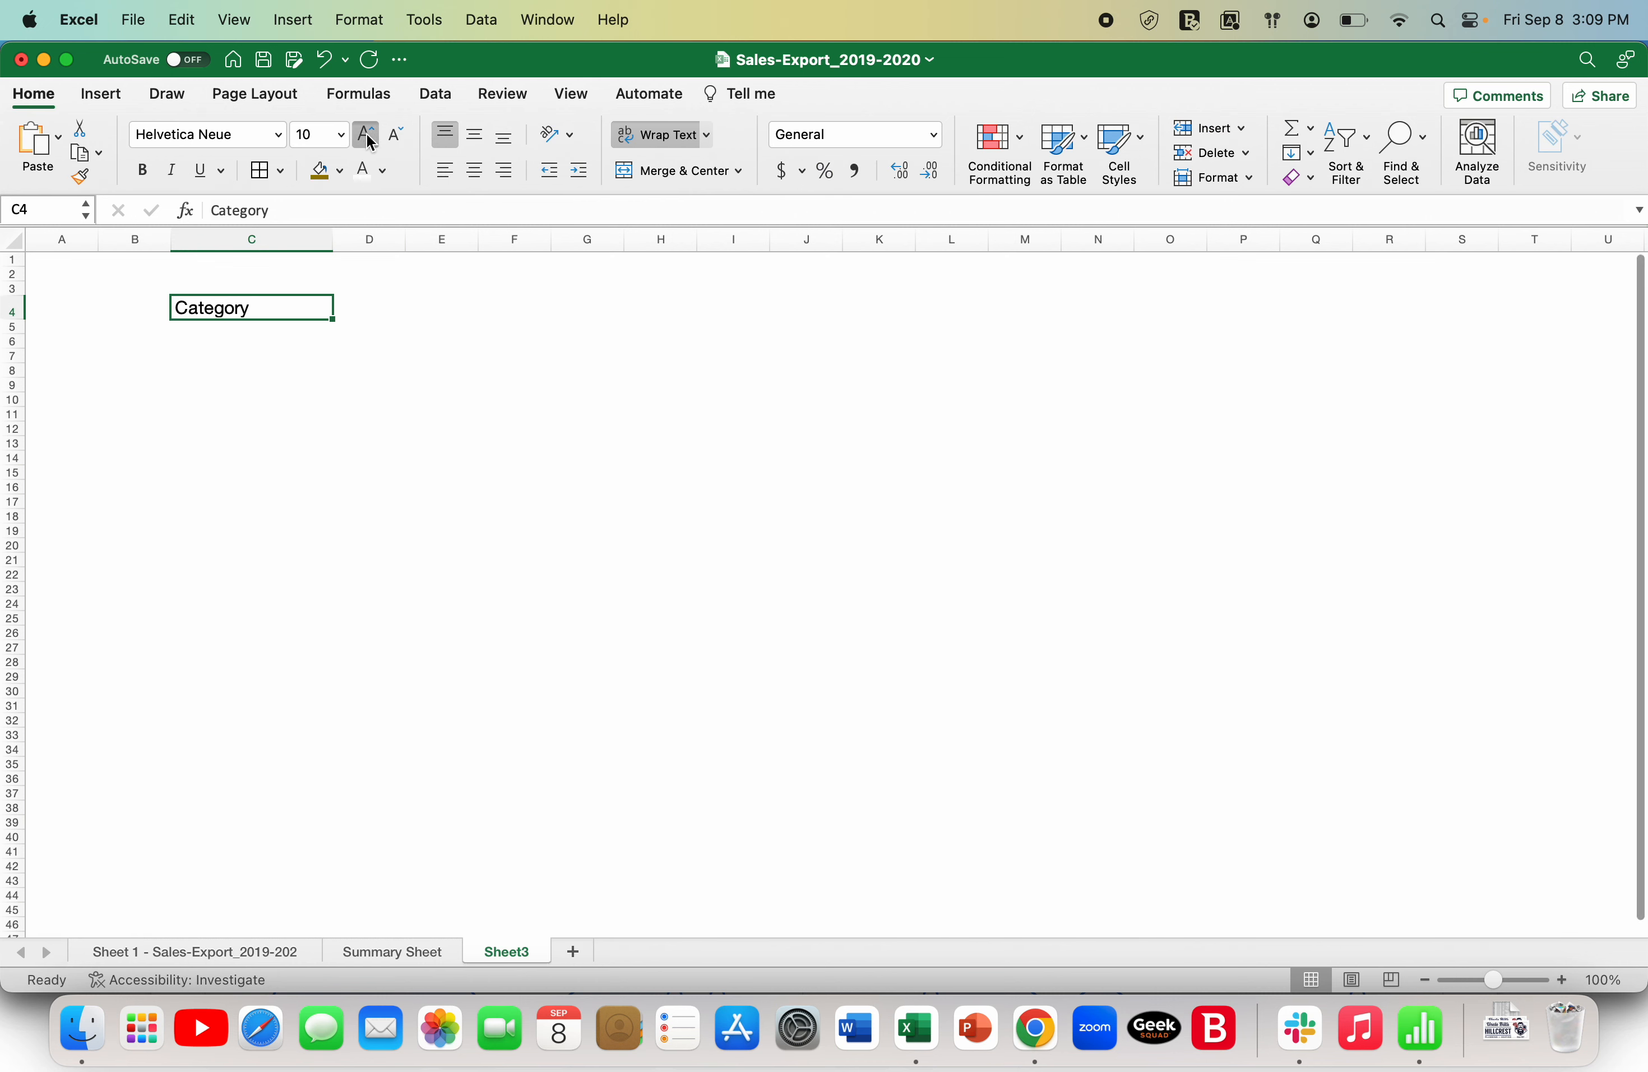
{"action": "left_click", "coordinate": [366, 133]}
{"action": "left_click", "coordinate": [150, 174]}
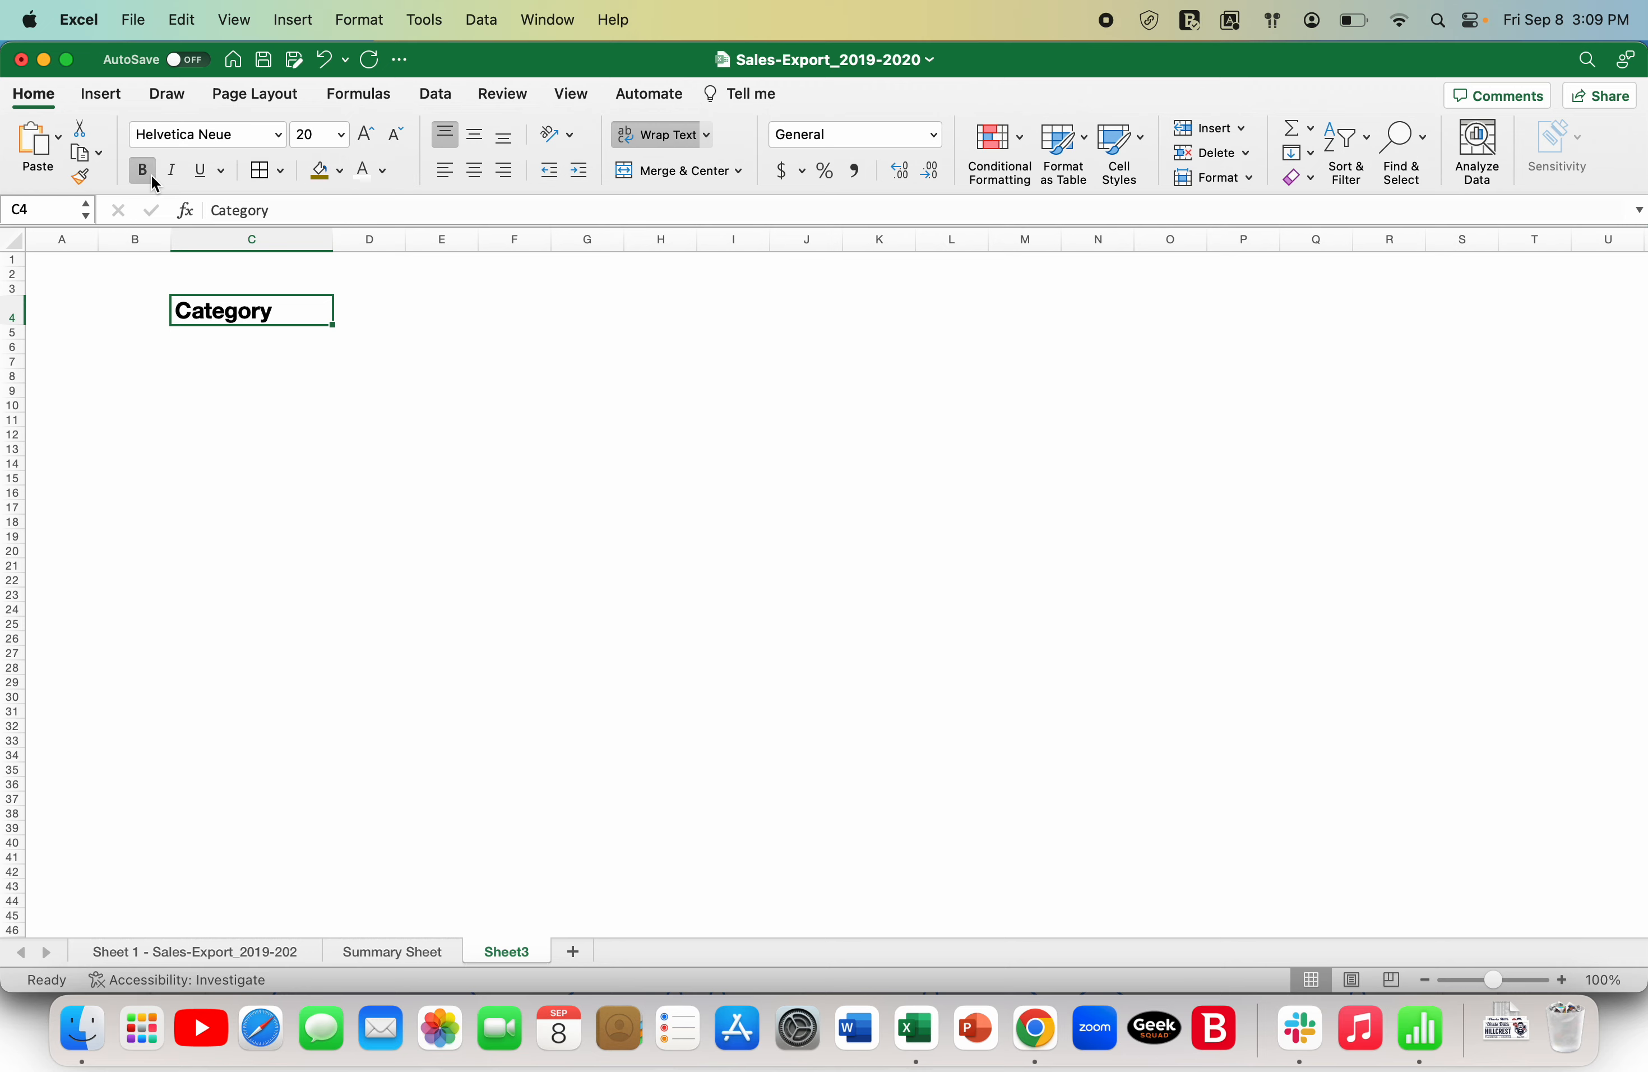
{"action": "left_click", "coordinate": [294, 461]}
{"action": "key", "text": "Up"}
{"action": "key", "text": "Up"}
{"action": "key", "text": "Up"}
{"action": "key", "text": "Up"}
{"action": "key", "text": "Up"}
{"action": "key", "text": "Up"}
{"action": "key", "text": "Up"}
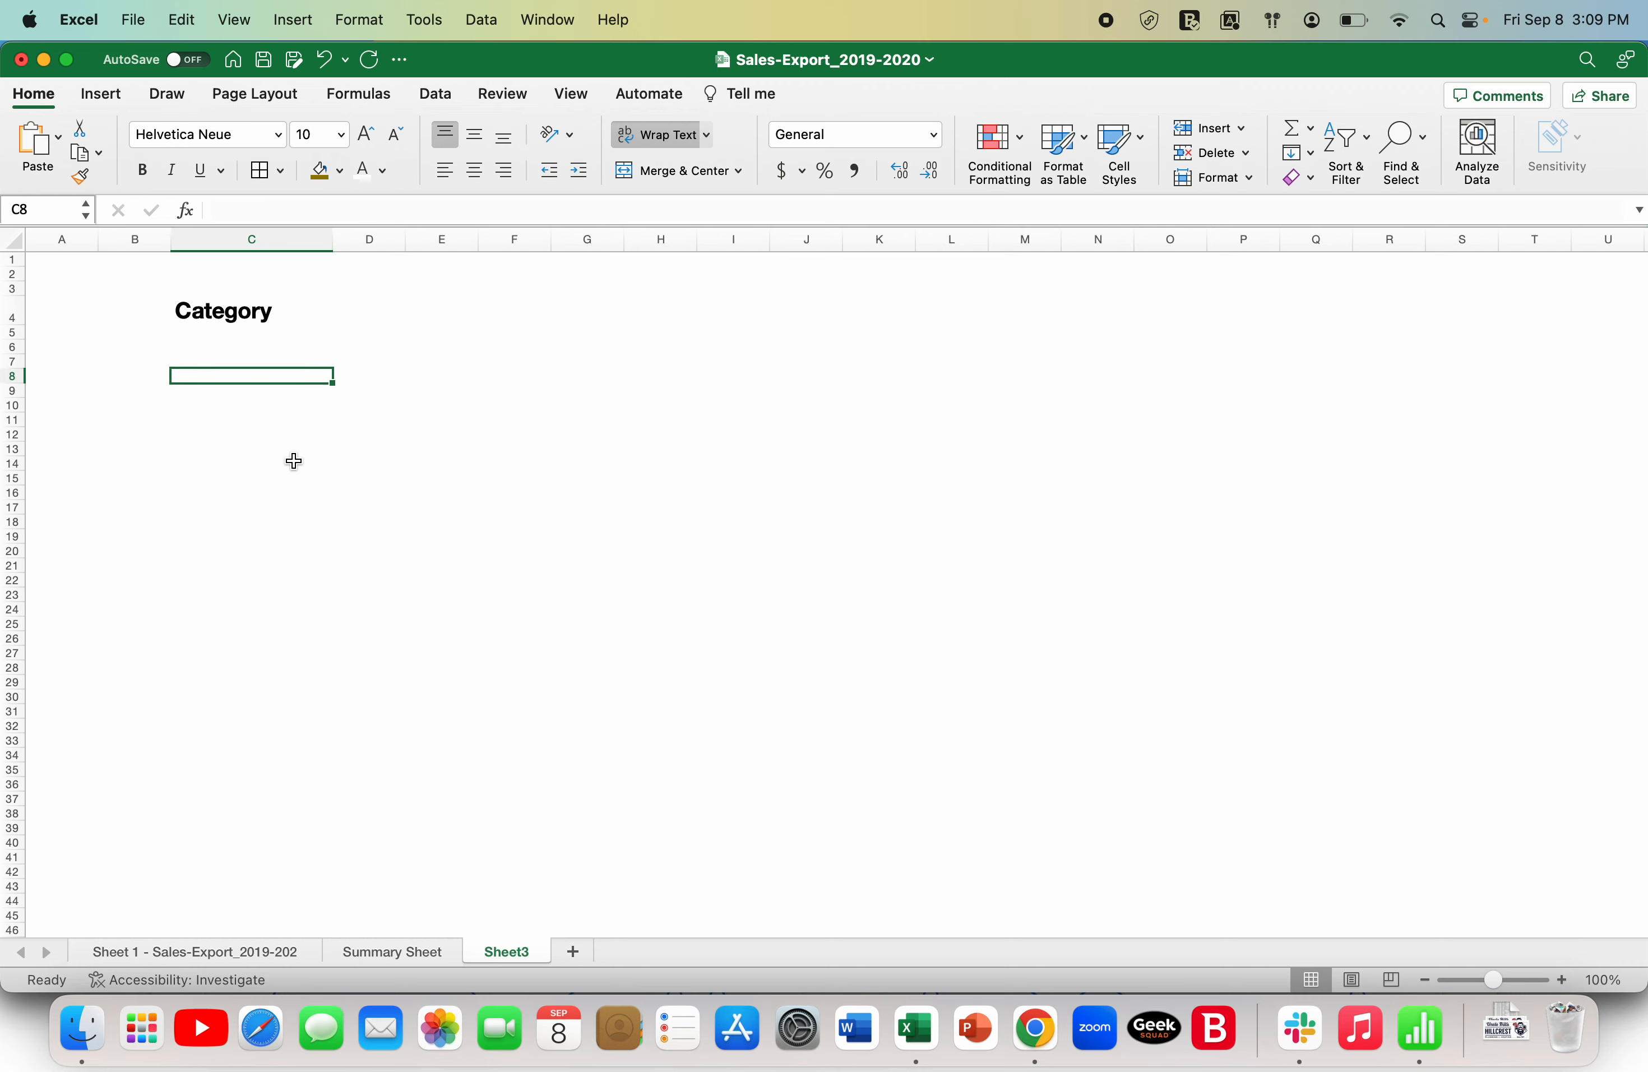
- Examine the category column in the sales export sheet and return to Sheet3
{"action": "left_click", "coordinate": [218, 952]}
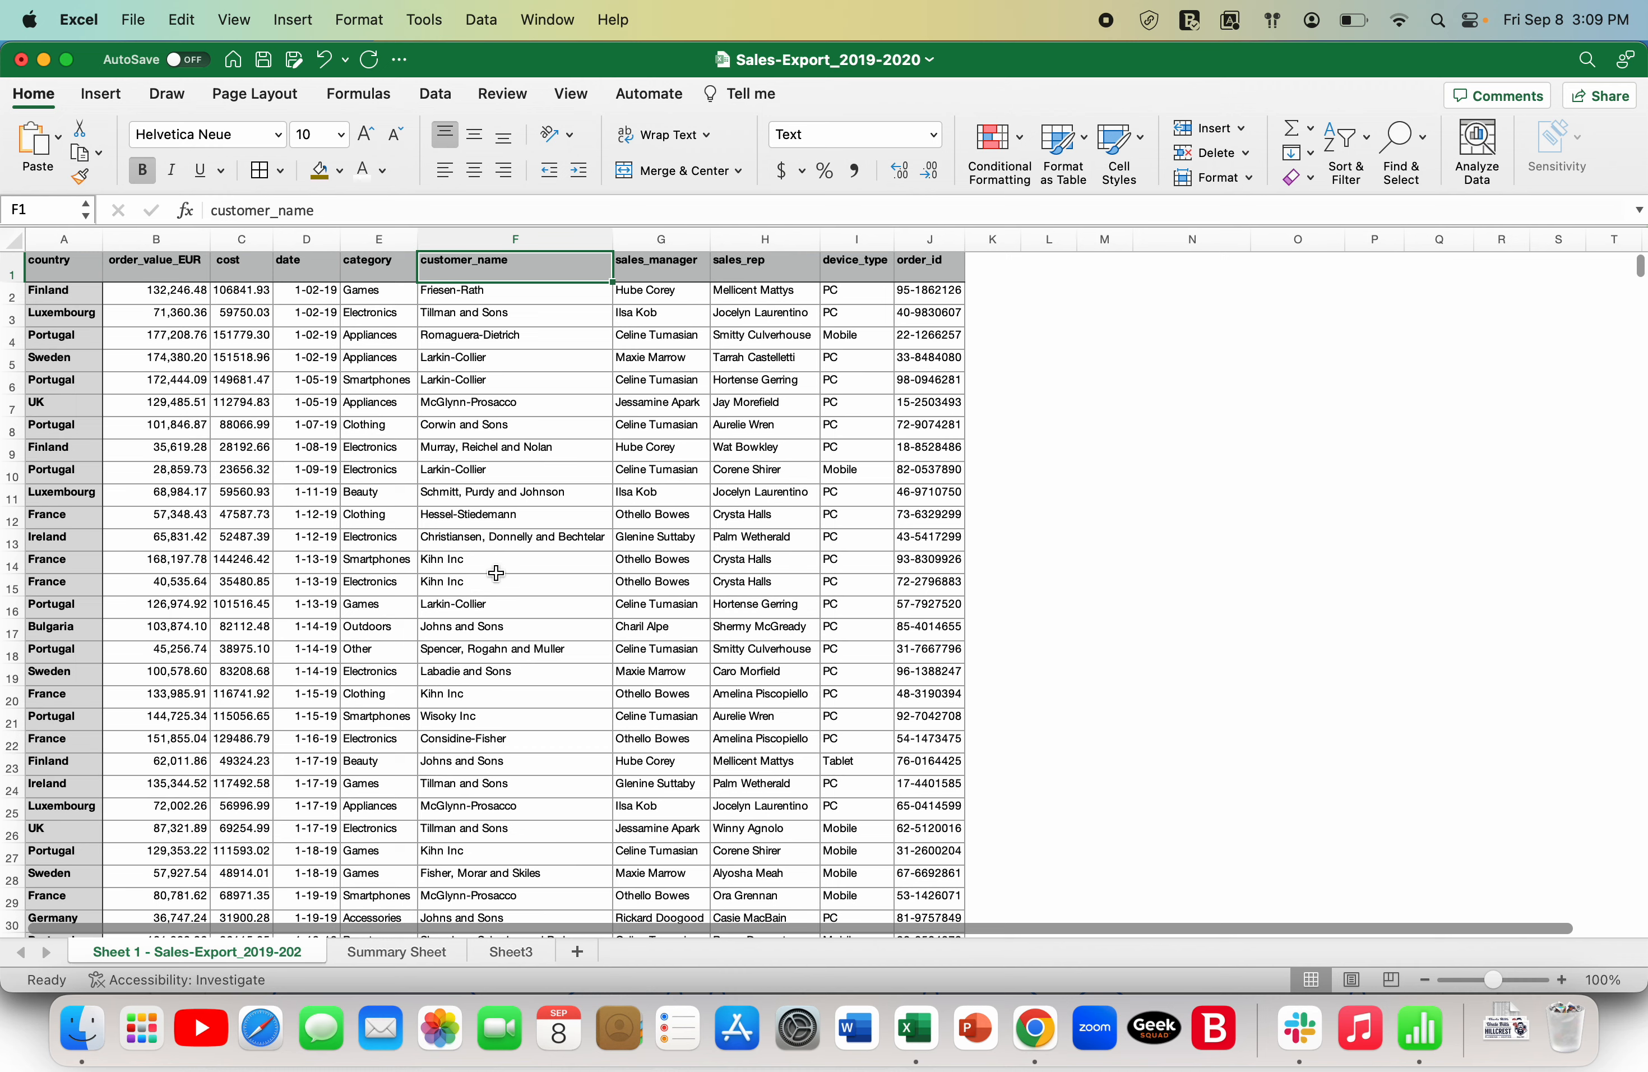
{"action": "left_click", "coordinate": [391, 263]}
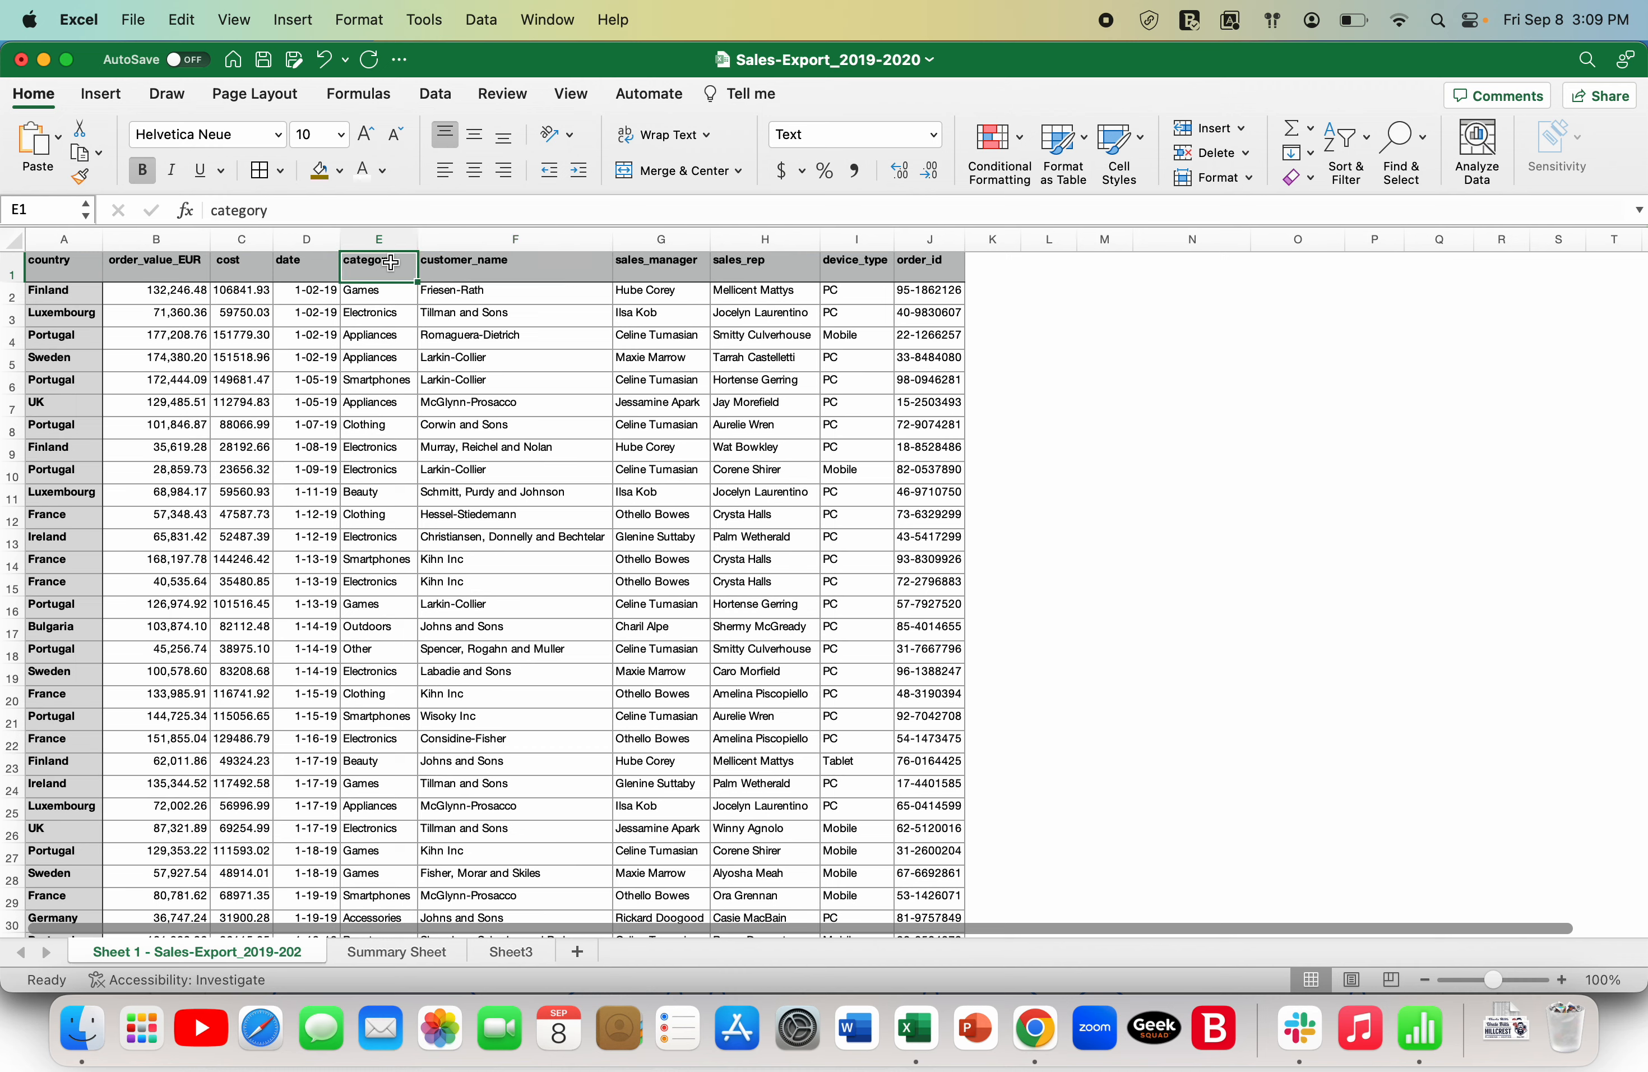
{"action": "left_click", "coordinate": [362, 449]}
{"action": "key", "text": "Up"}
{"action": "key", "text": "Up"}
{"action": "key", "text": "Up"}
{"action": "key", "text": "Up"}
{"action": "key", "text": "Up"}
{"action": "key", "text": "Up"}
{"action": "key", "text": "Up"}
{"action": "key", "text": "Up"}
{"action": "left_click", "coordinate": [522, 954]}
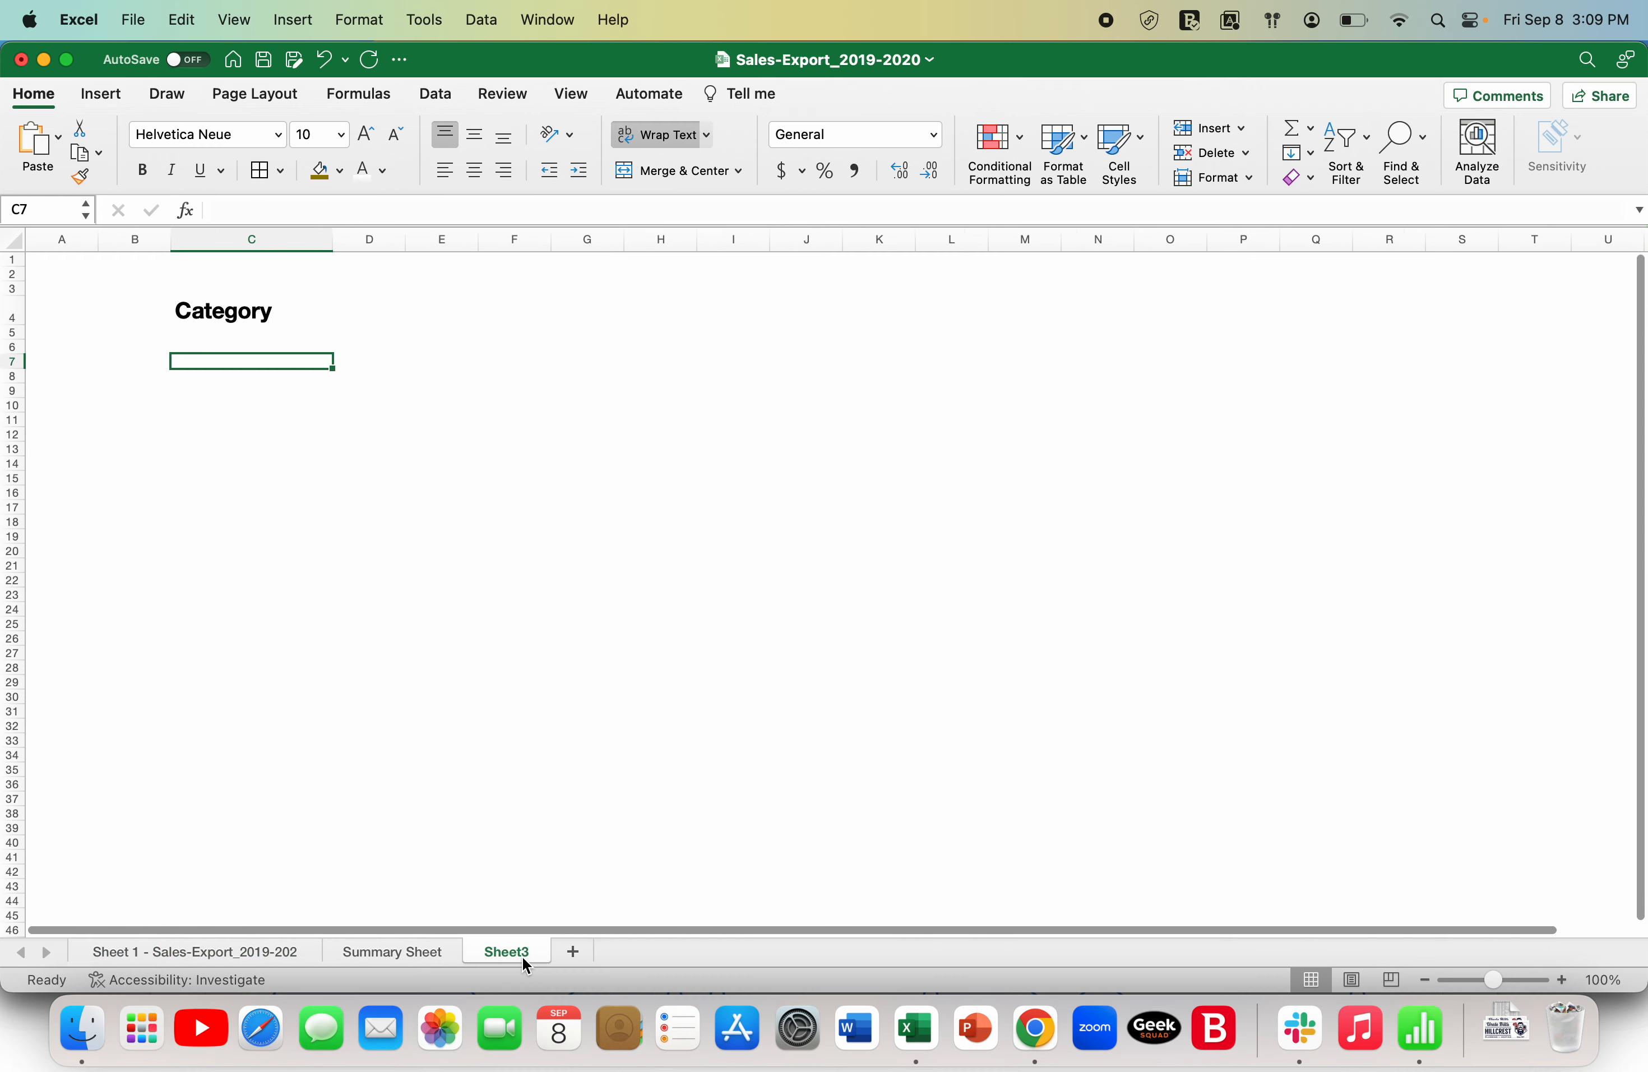
- Enter a UNIQUE formula in cell S4 that extracts the distinct categories from column E of the sales export sheet
{"action": "left_click", "coordinate": [1460, 297]}
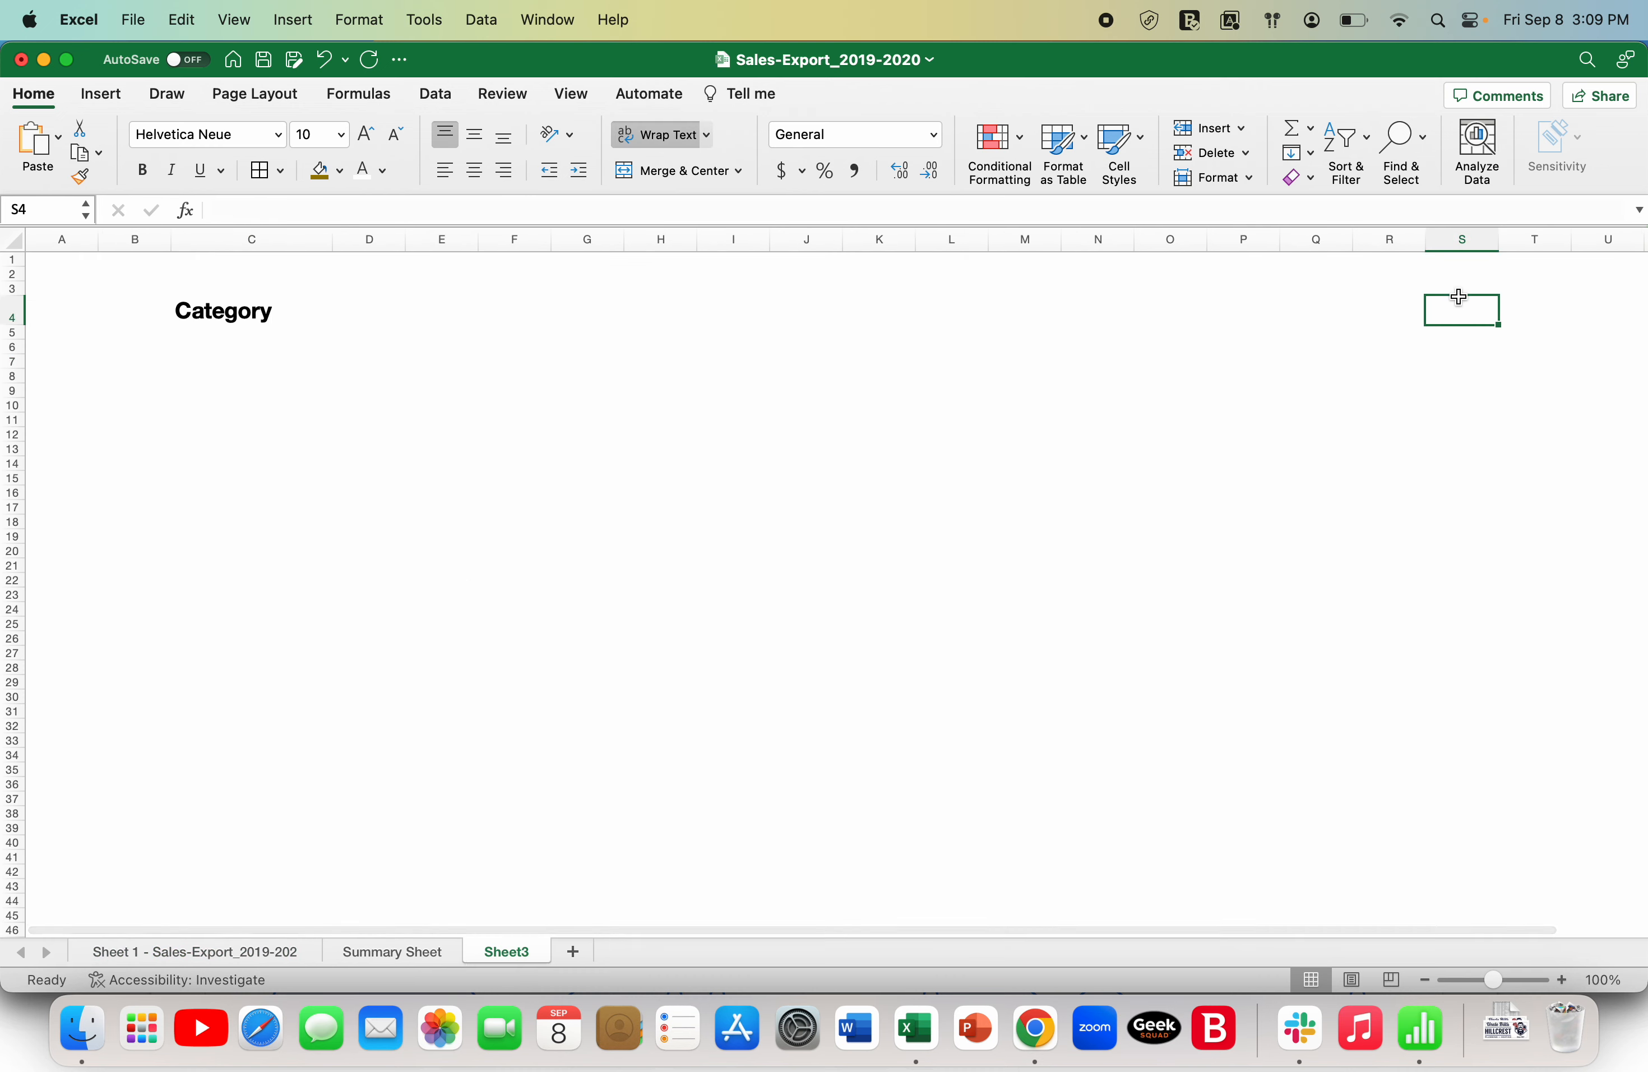
{"action": "type", "text": "="}
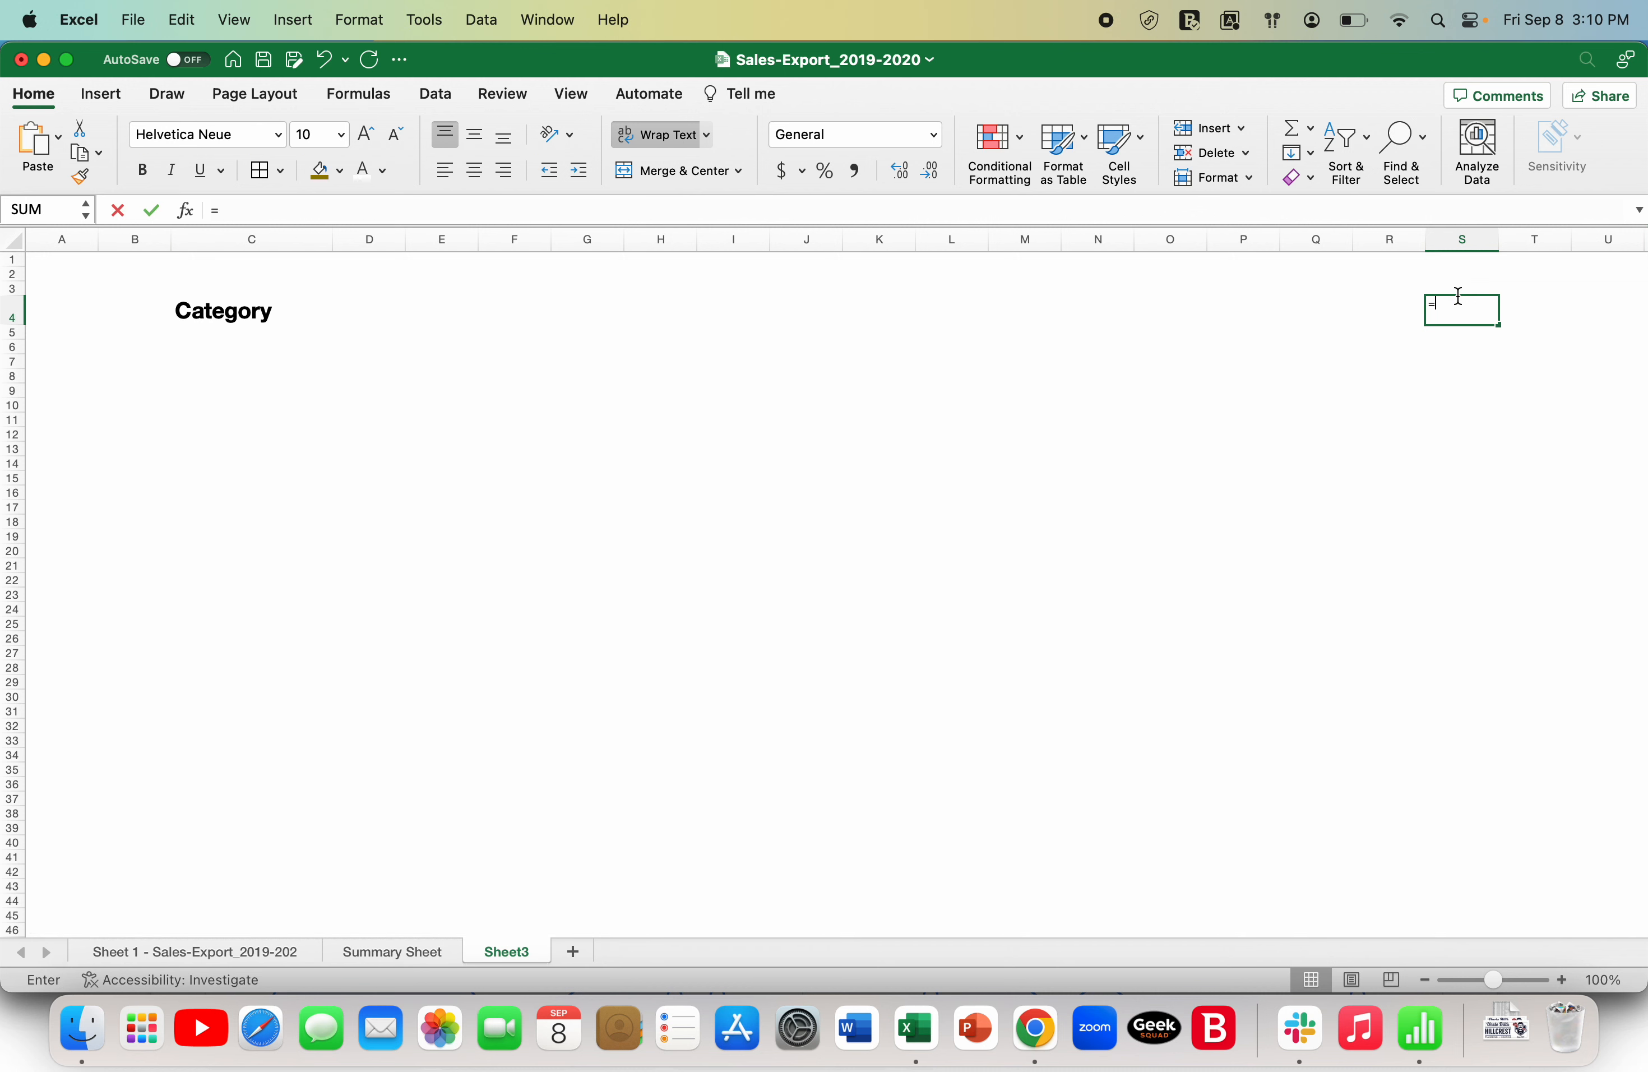
{"action": "type", "text": "unique"}
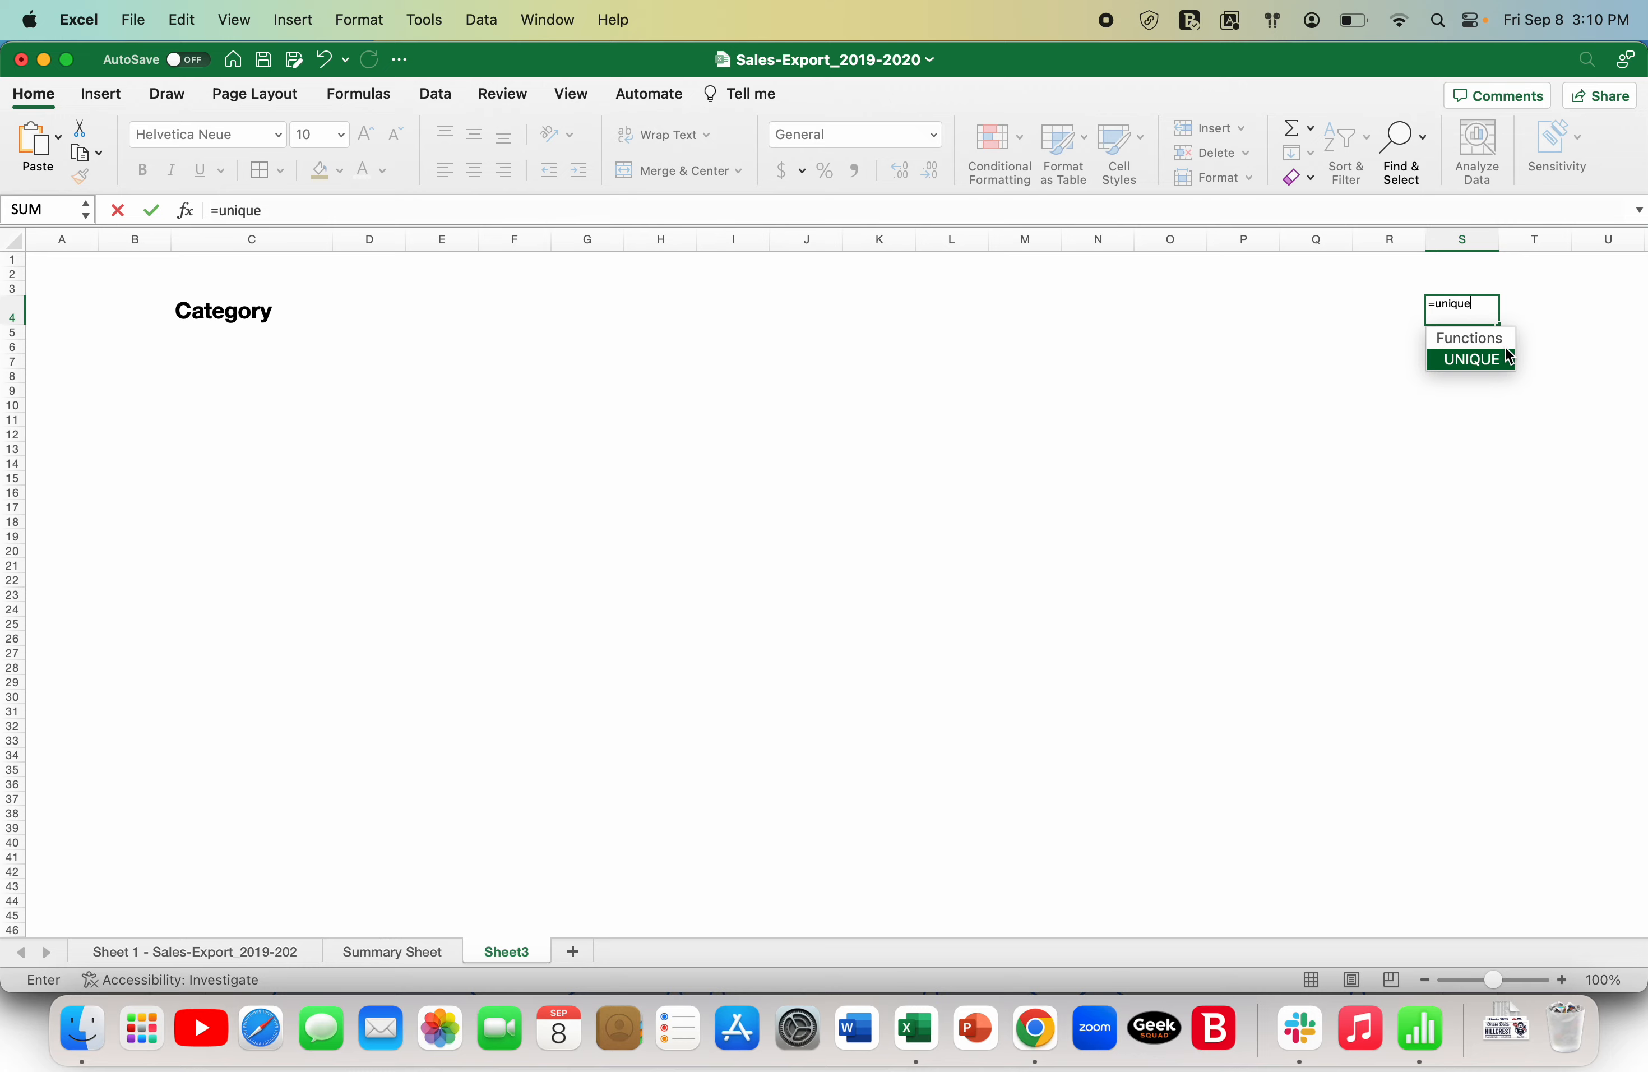
{"action": "type", "text": "("}
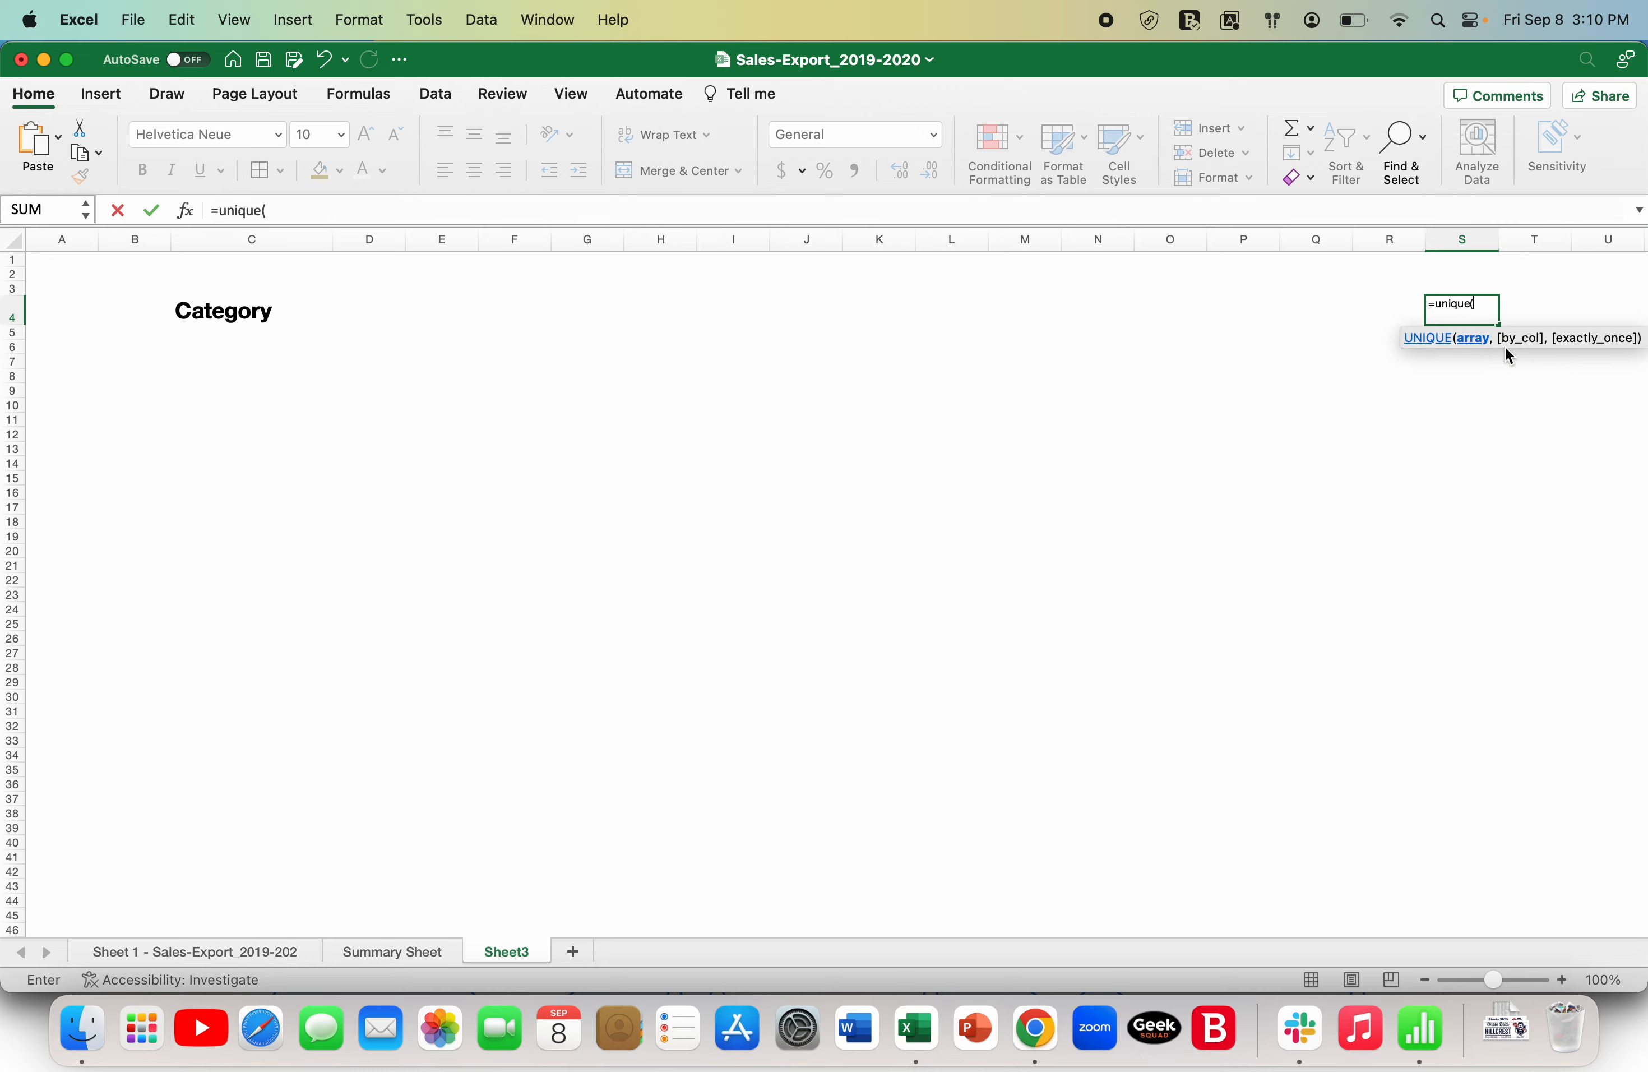
{"action": "left_click", "coordinate": [235, 958]}
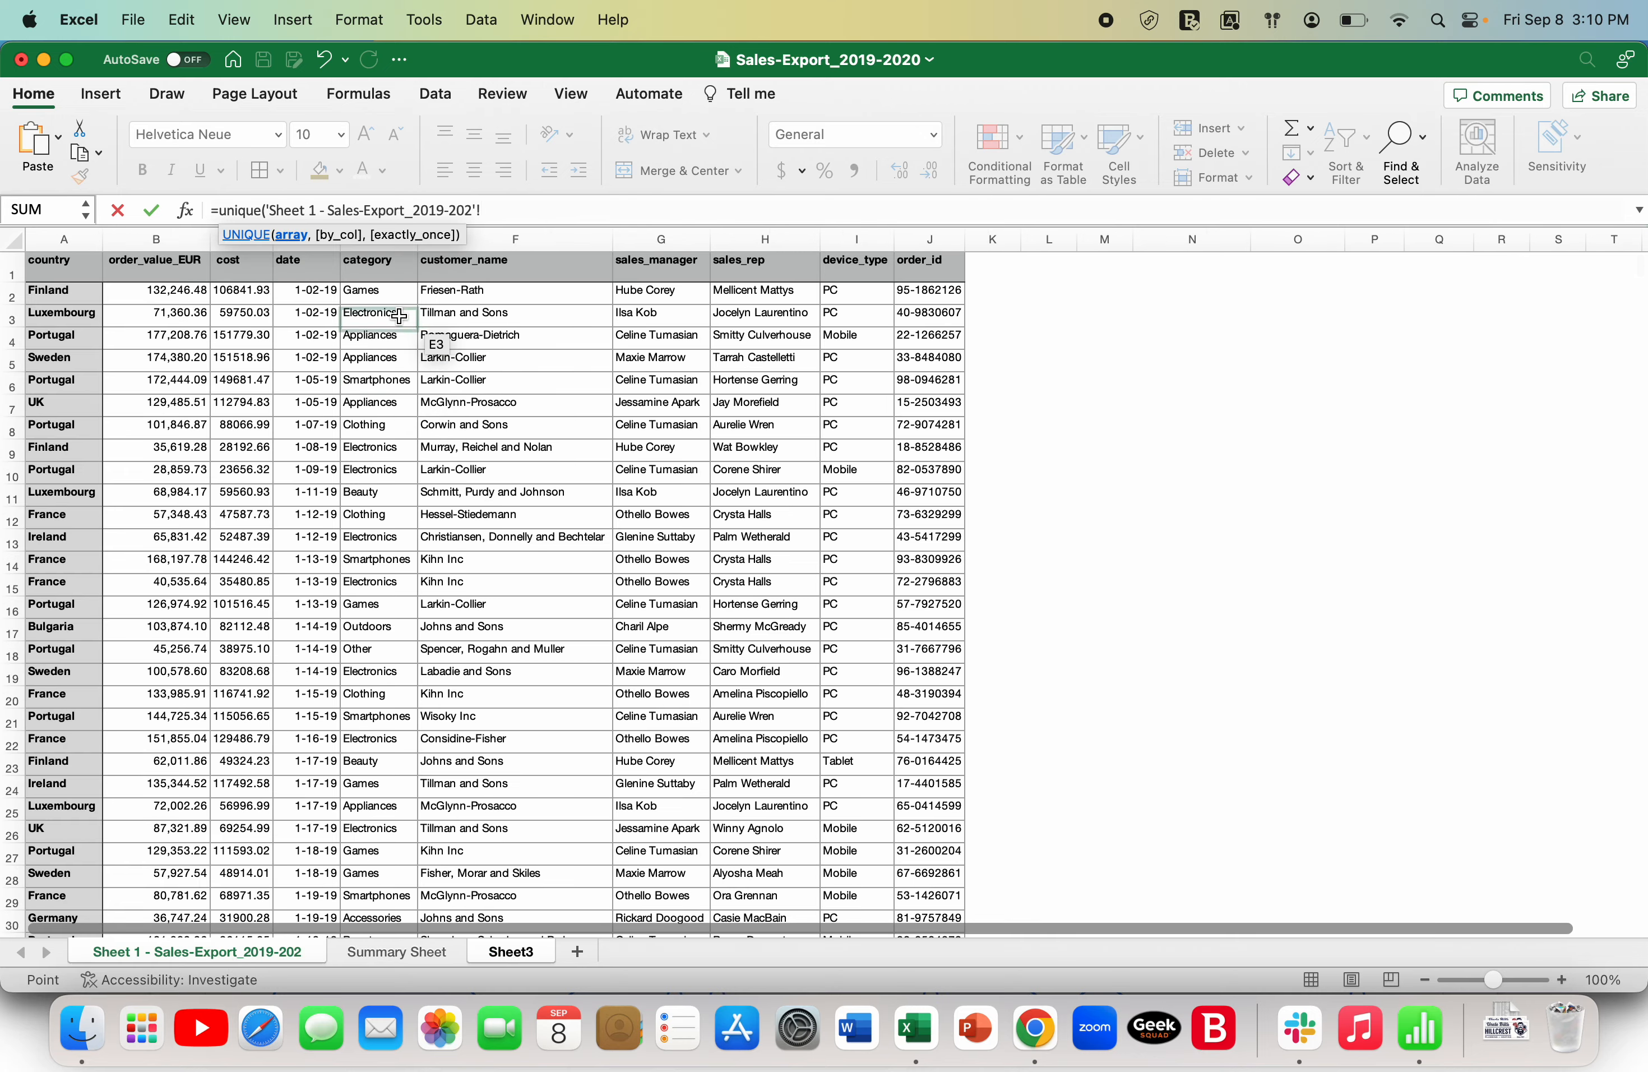
{"action": "left_click", "coordinate": [390, 247]}
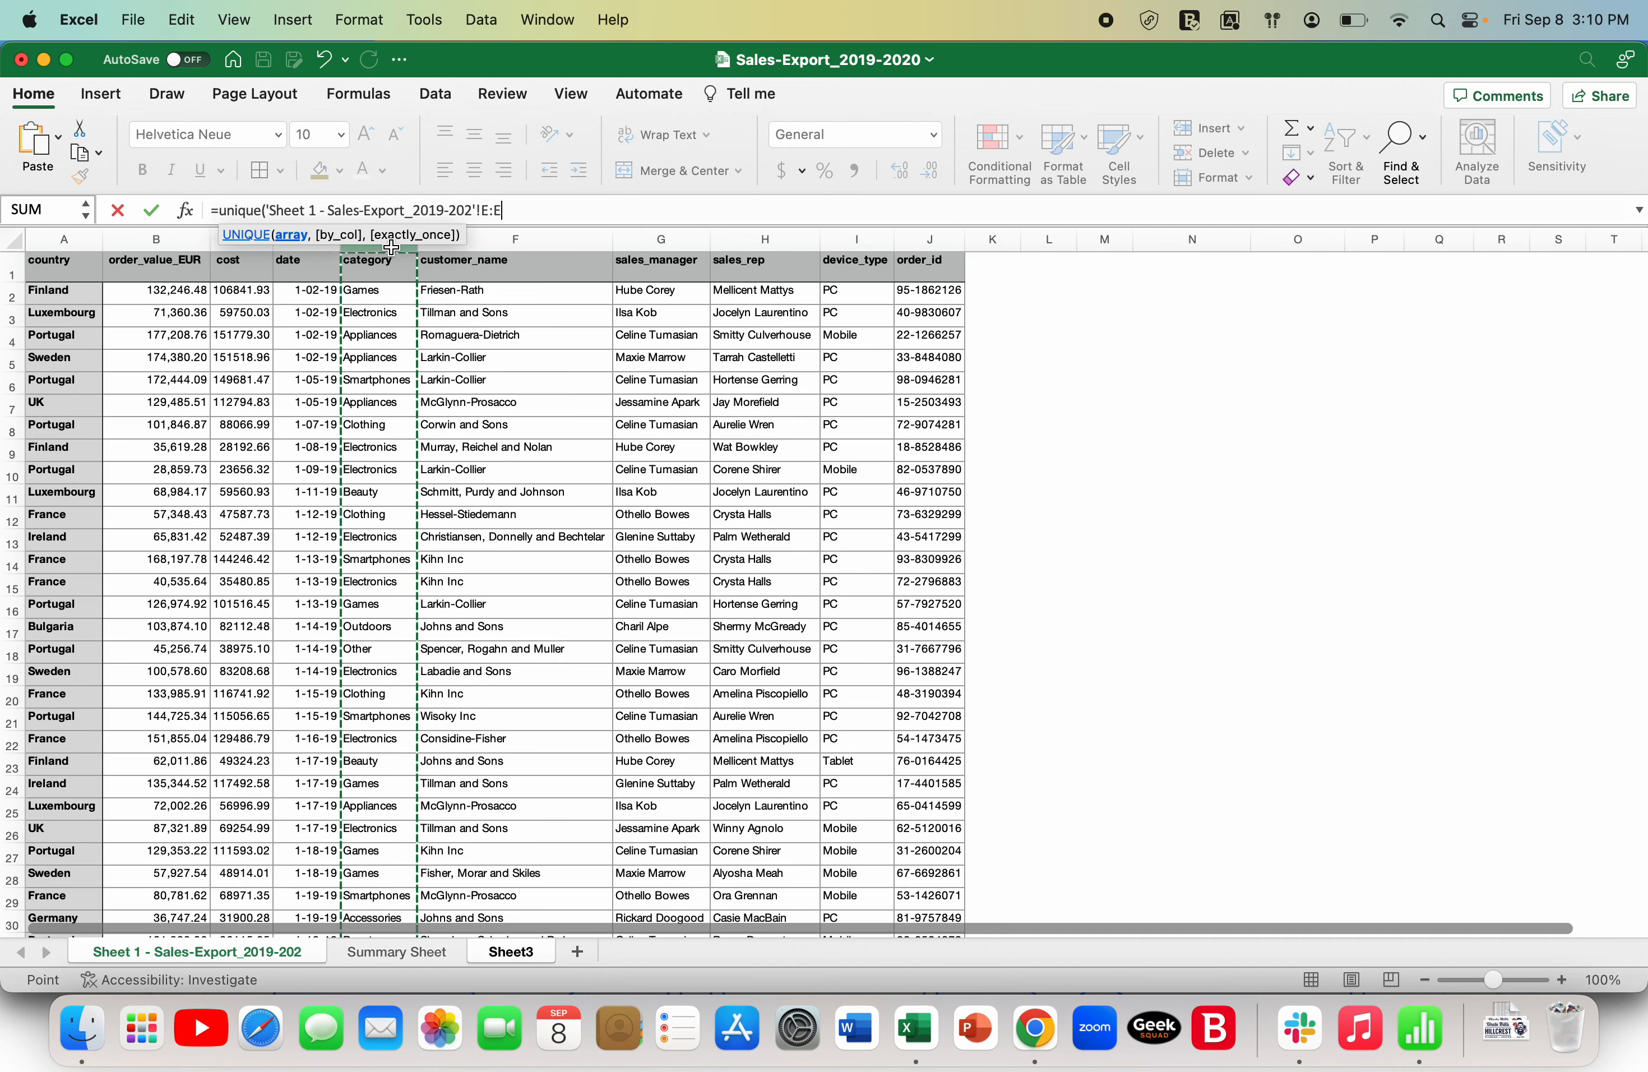
{"action": "type", "text": ")"}
{"action": "key", "text": "Return"}
- Review the extracted category entries in column S from Games to Books
{"action": "key", "text": "Down"}
{"action": "key", "text": "Down"}
{"action": "key", "text": "Down"}
{"action": "key", "text": "Down"}
{"action": "key", "text": "Down"}
{"action": "key", "text": "Down"}
{"action": "key", "text": "Down"}
{"action": "key", "text": "Down"}
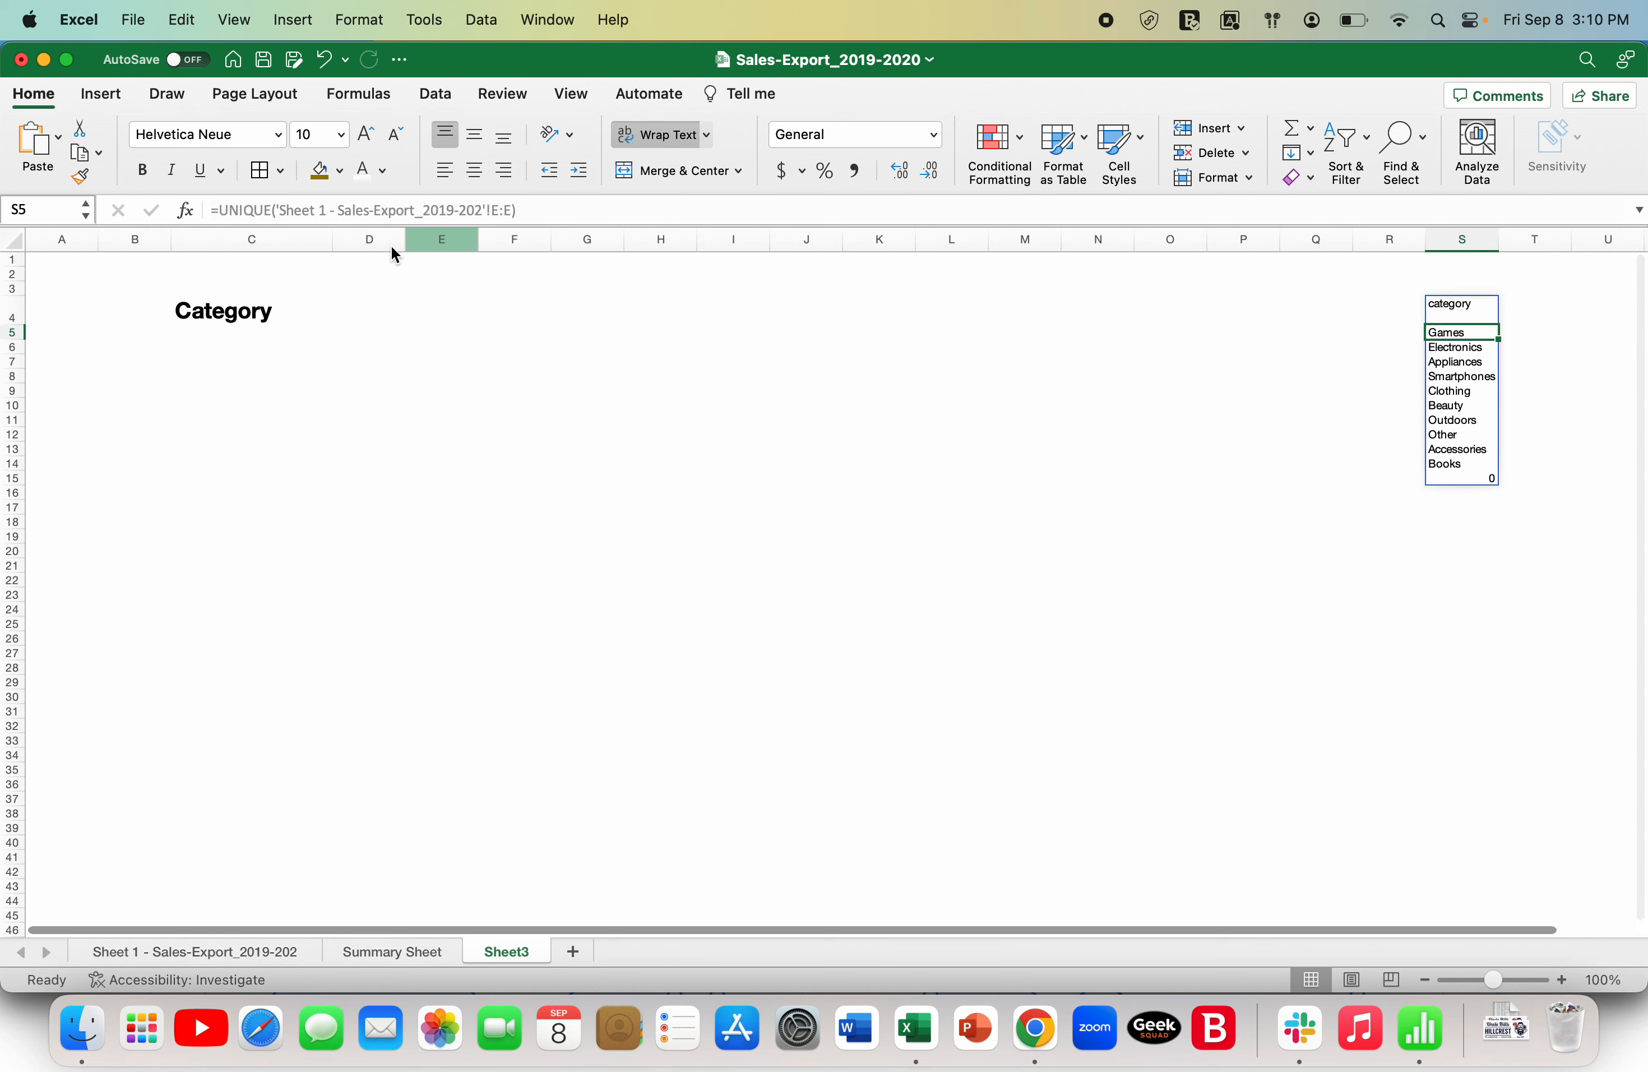
{"action": "key", "text": "Down"}
{"action": "key", "text": "Down"}
{"action": "key", "text": "Down"}
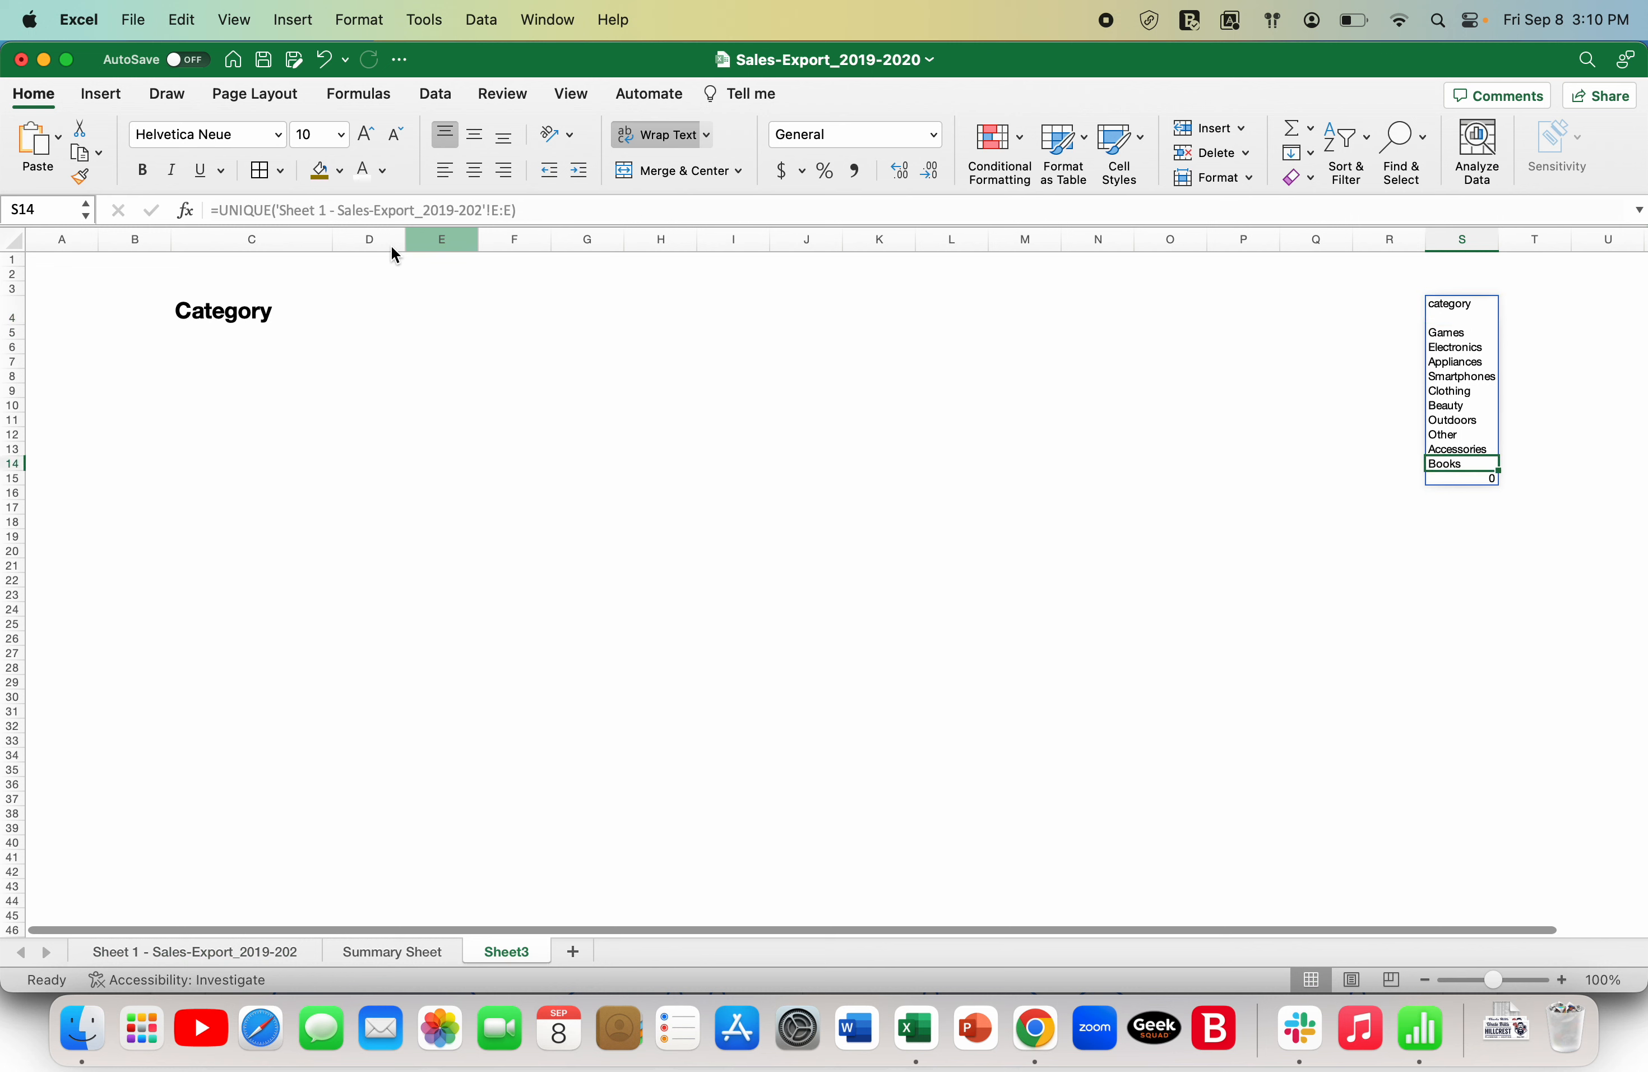
{"action": "key", "text": "Up"}
{"action": "key", "text": "Up"}
{"action": "key", "text": "Up"}
{"action": "key", "text": "Up"}
{"action": "key", "text": "Up"}
{"action": "key", "text": "Up"}
{"action": "key", "text": "Up"}
{"action": "key", "text": "Up"}
{"action": "key", "text": "Up"}
{"action": "key", "text": "Up"}
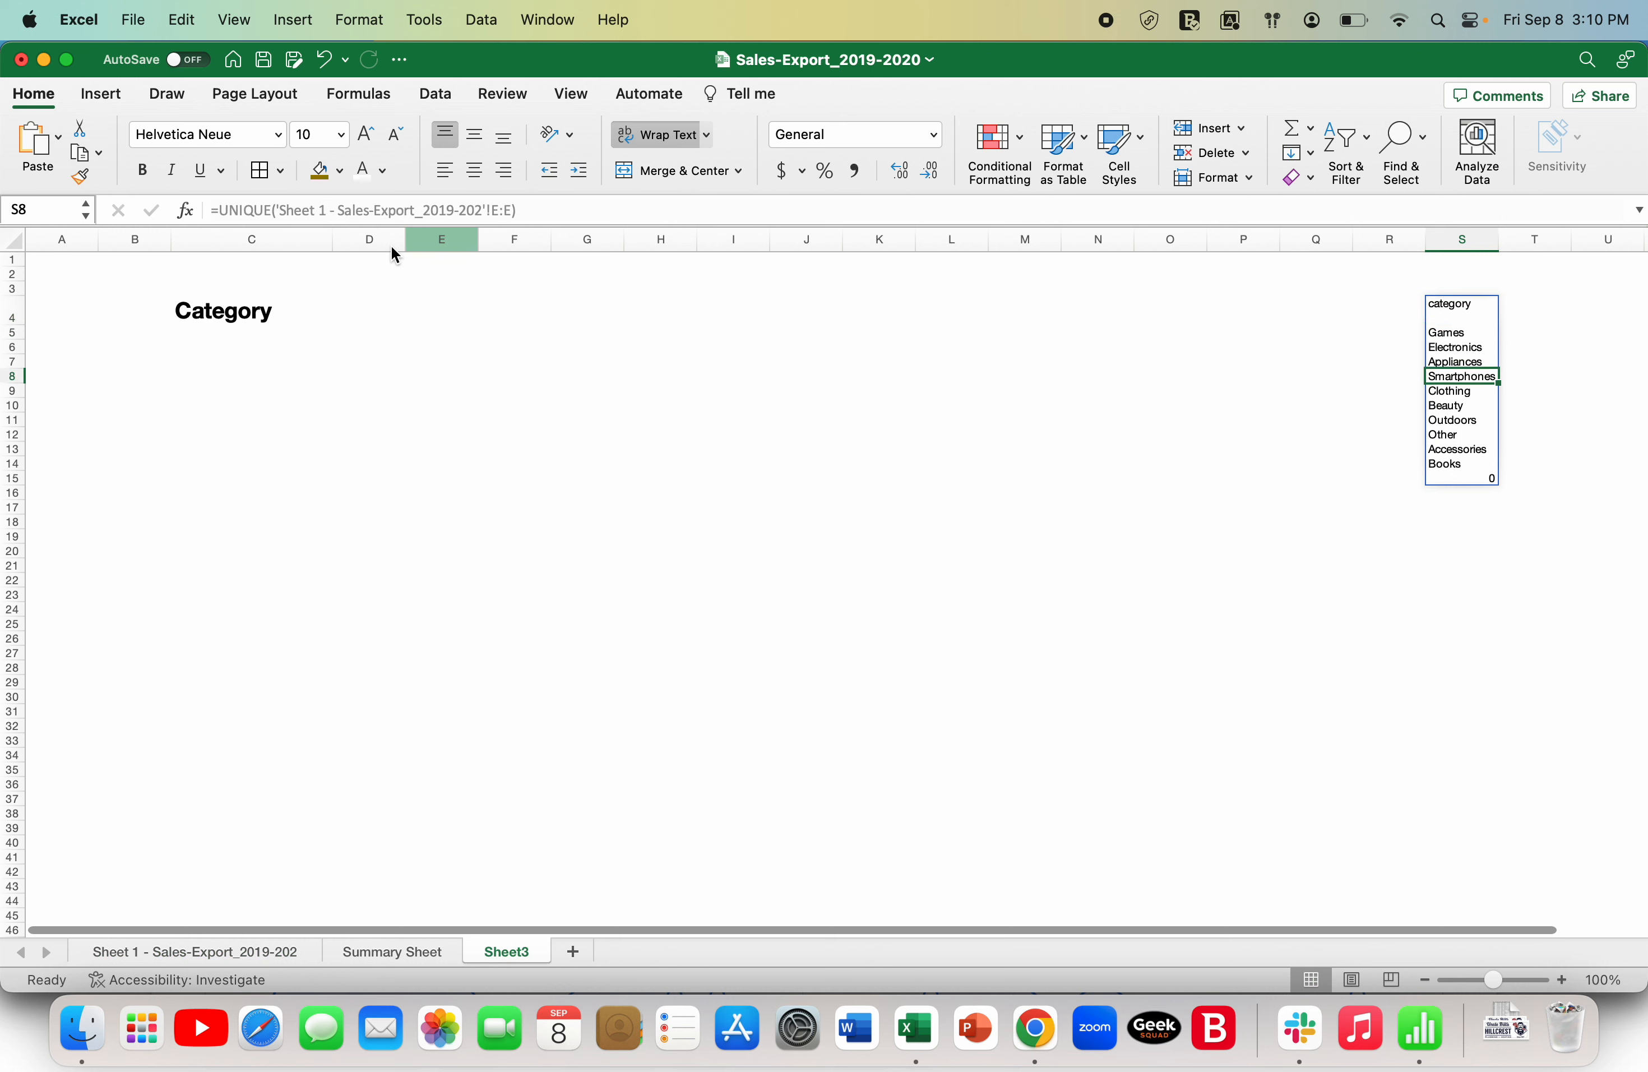
{"action": "left_click", "coordinate": [1444, 611]}
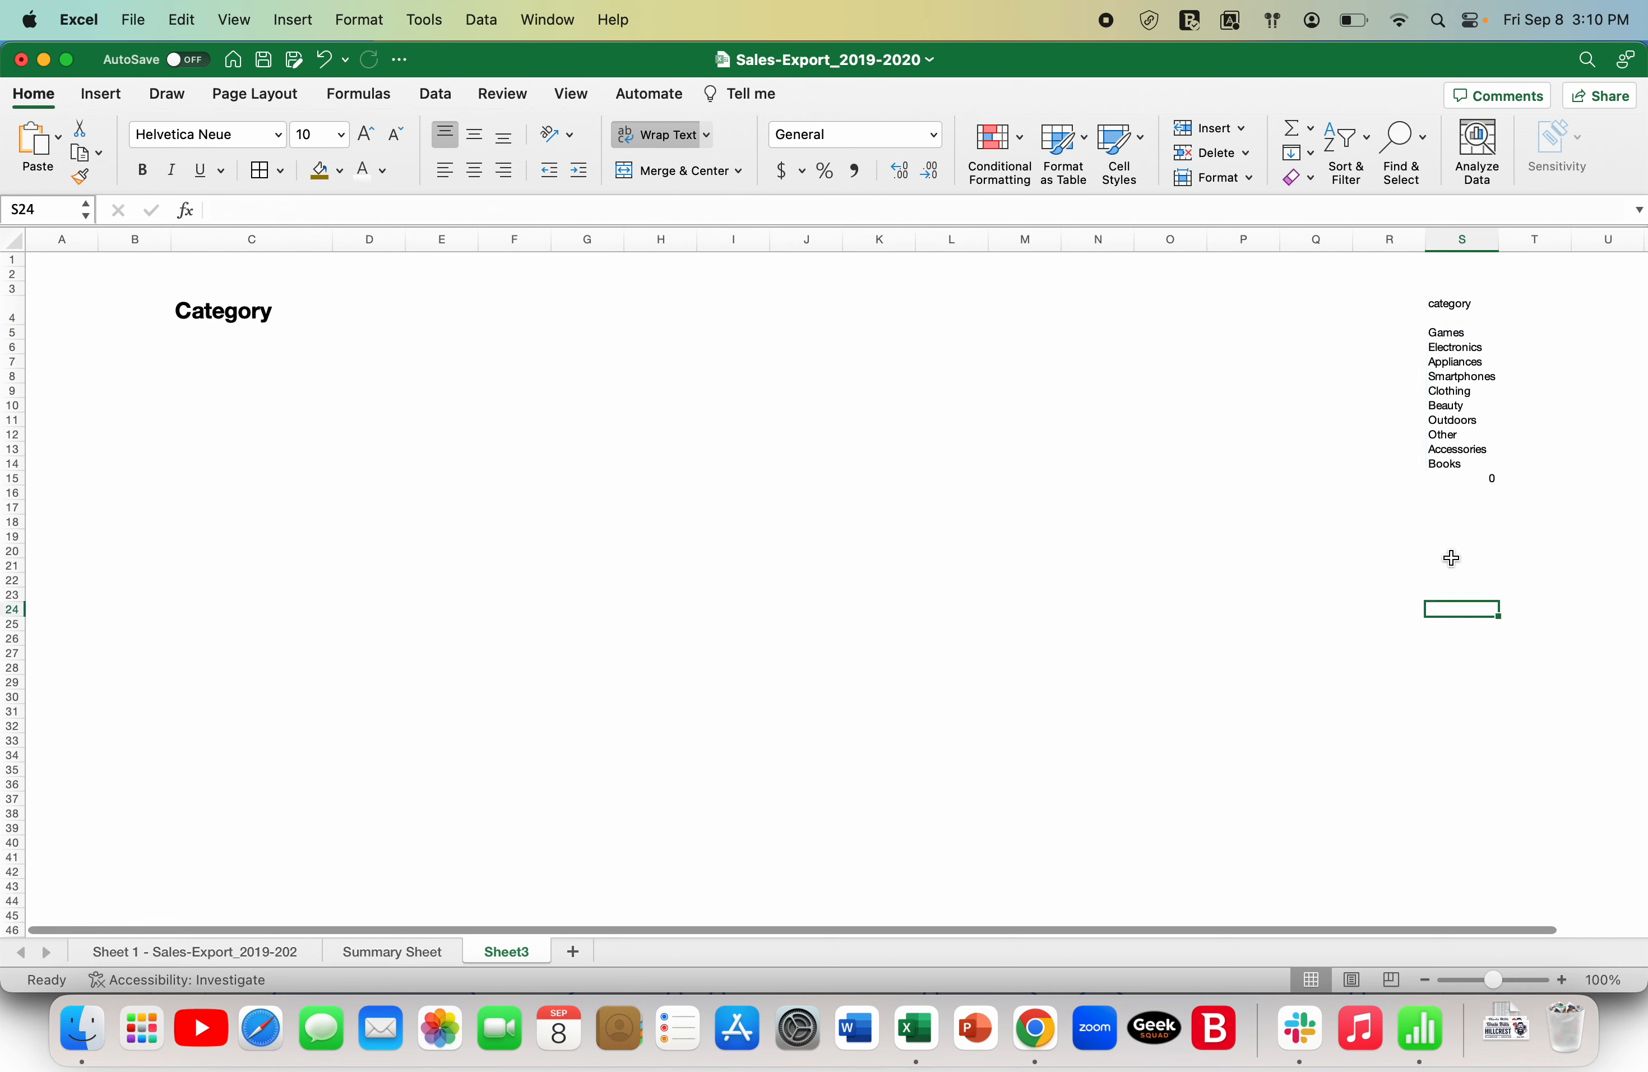
{"action": "left_click_drag", "start_coordinate": [1473, 334], "coordinate": [1473, 467]}
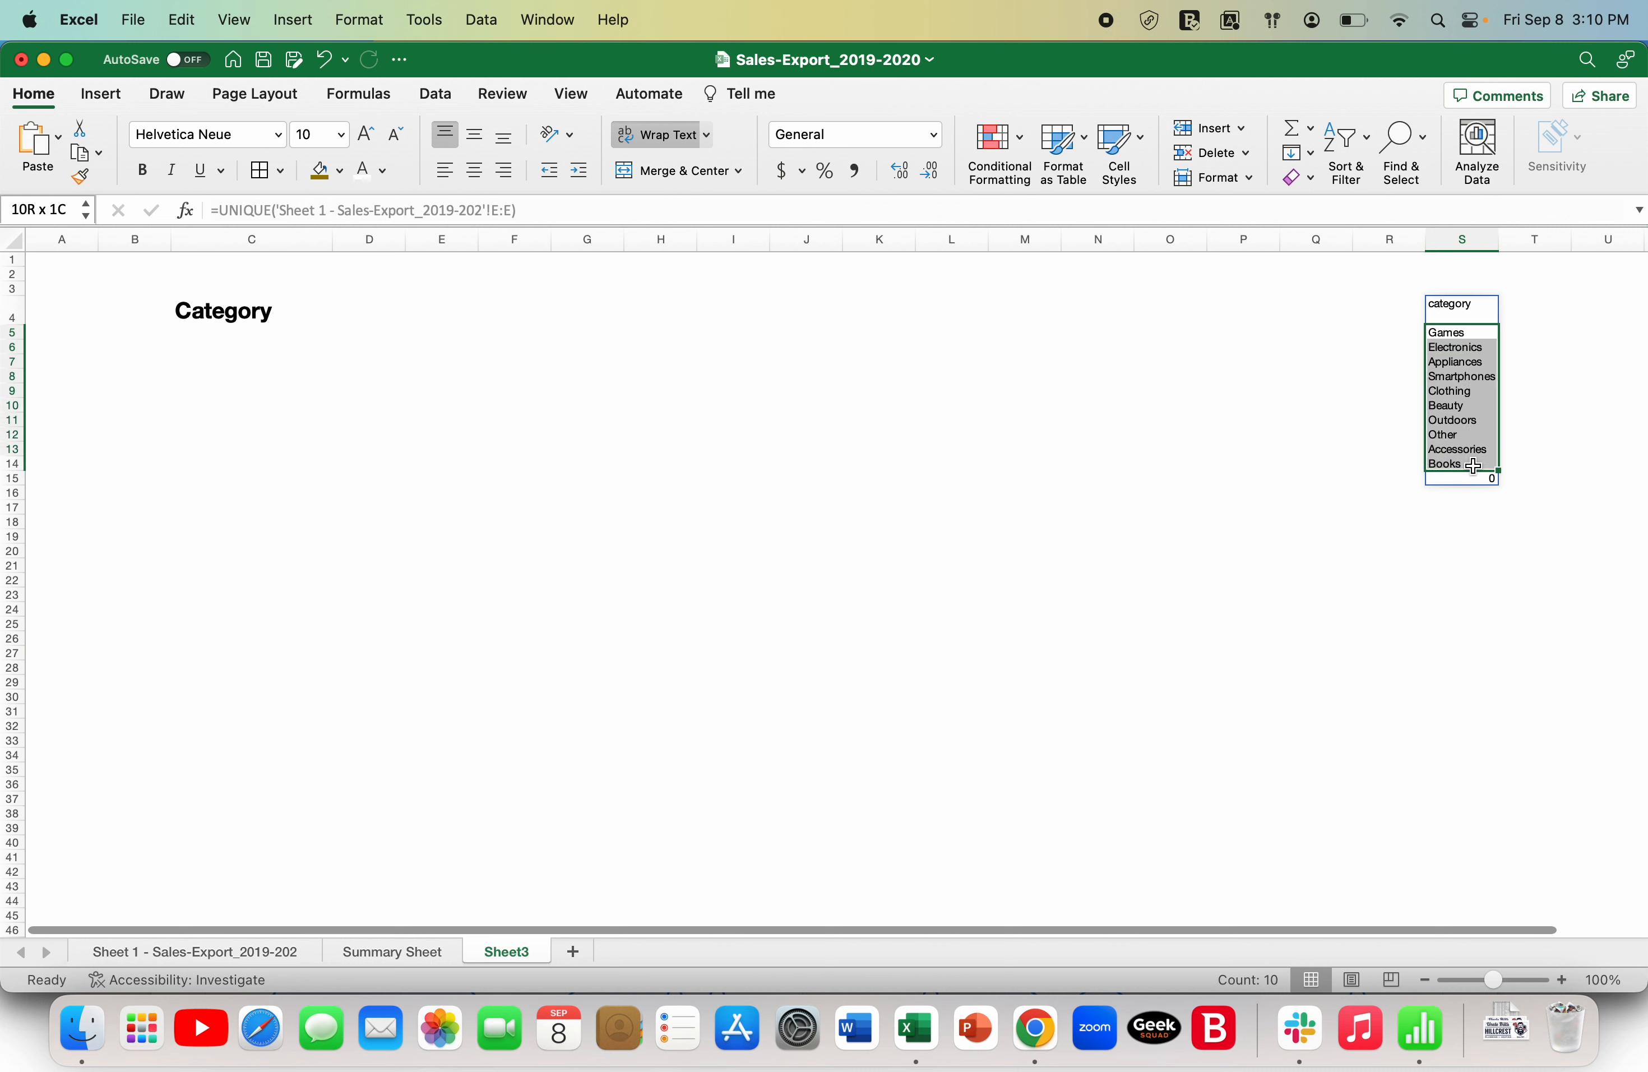
{"action": "left_click", "coordinate": [1372, 536]}
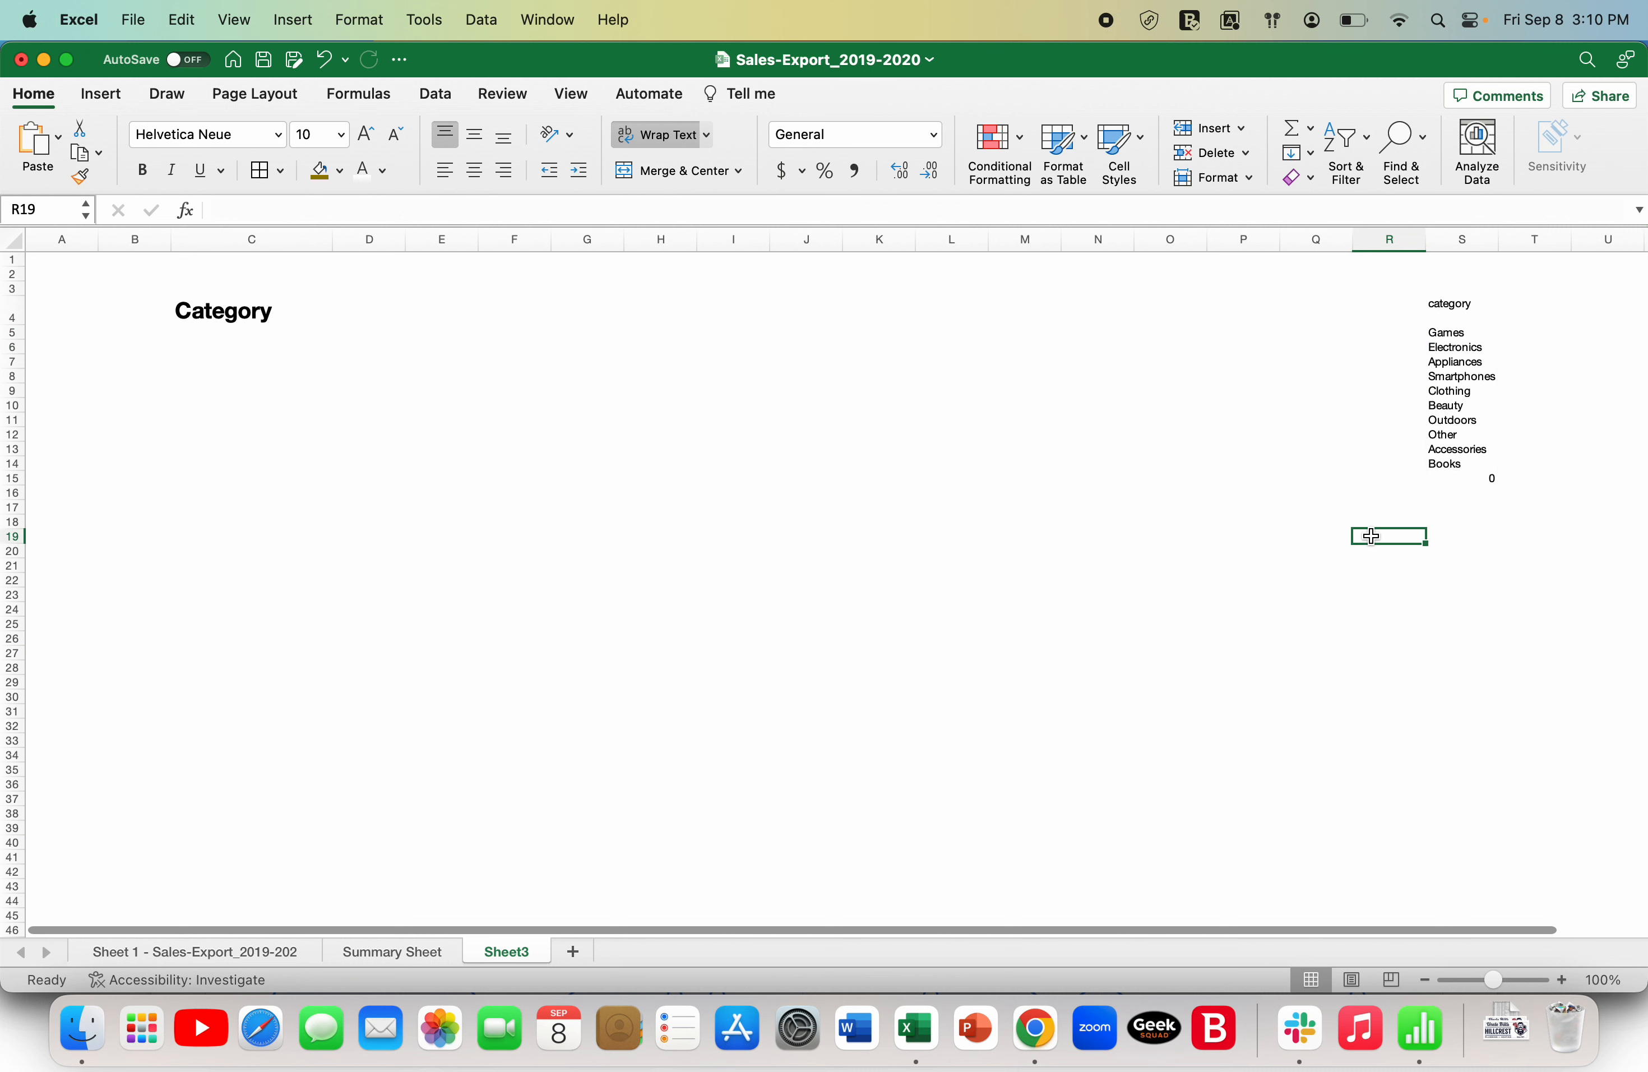
- Open data validation for cell C5 and set it to allow a List
{"action": "left_click", "coordinate": [228, 338]}
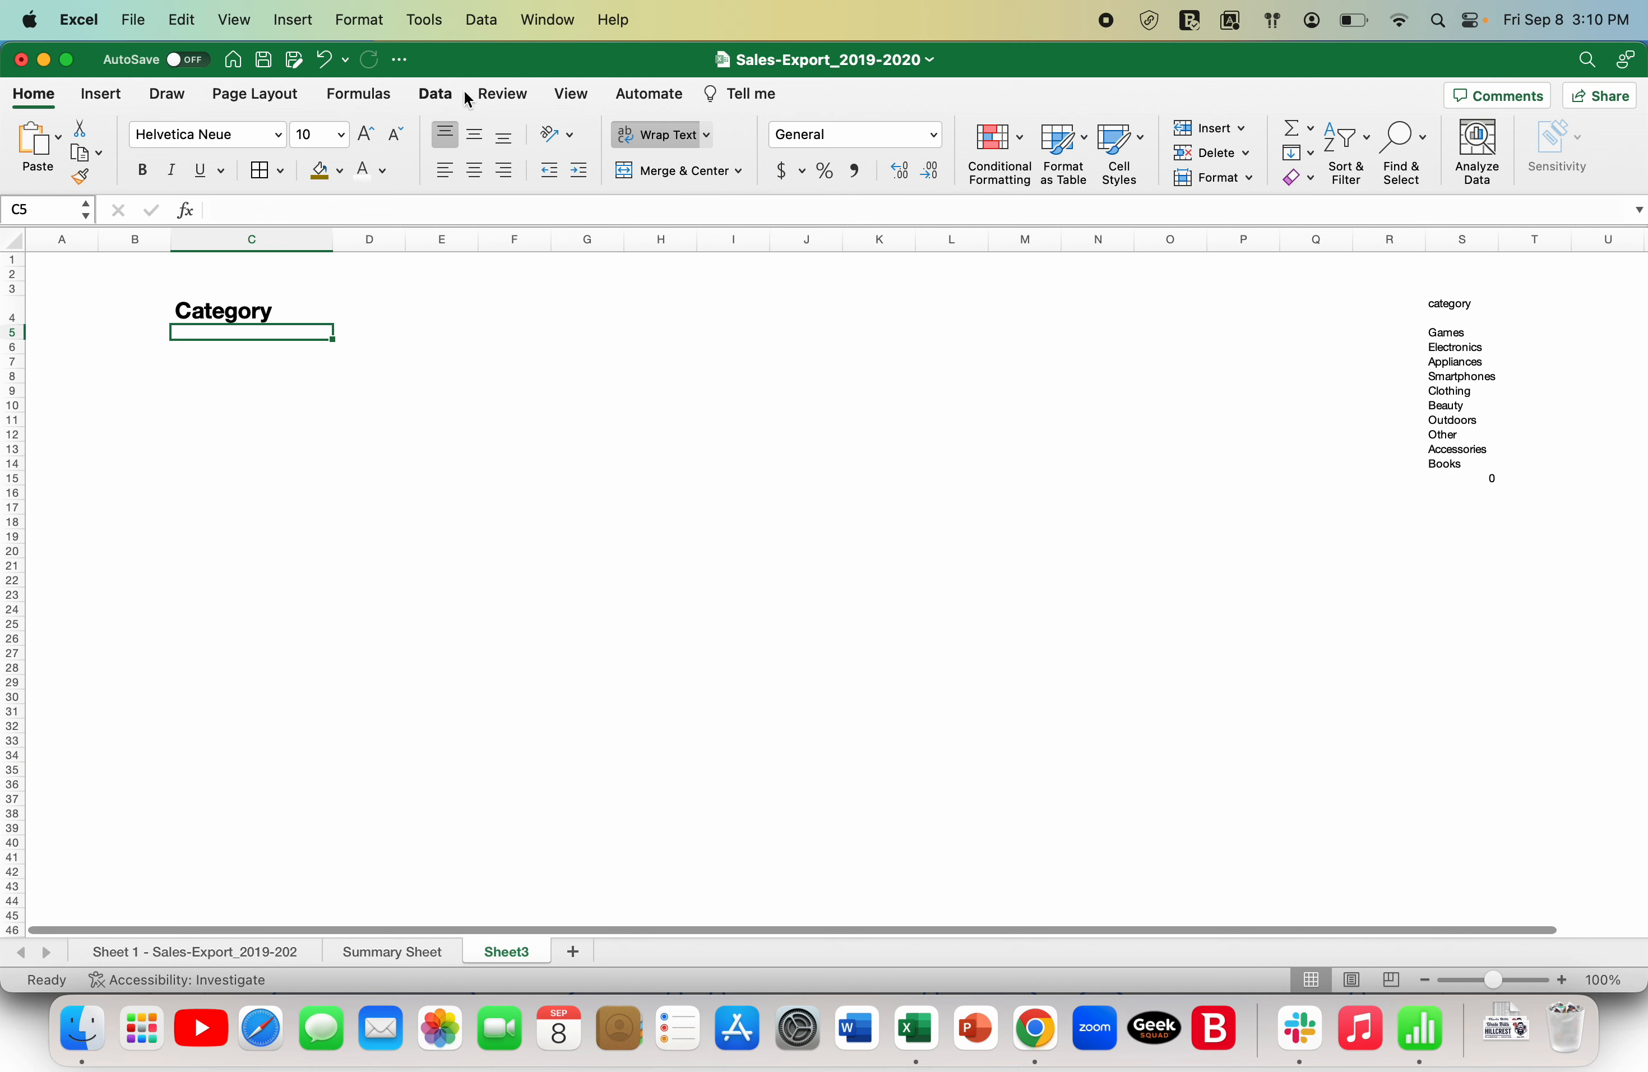
{"action": "left_click", "coordinate": [438, 94]}
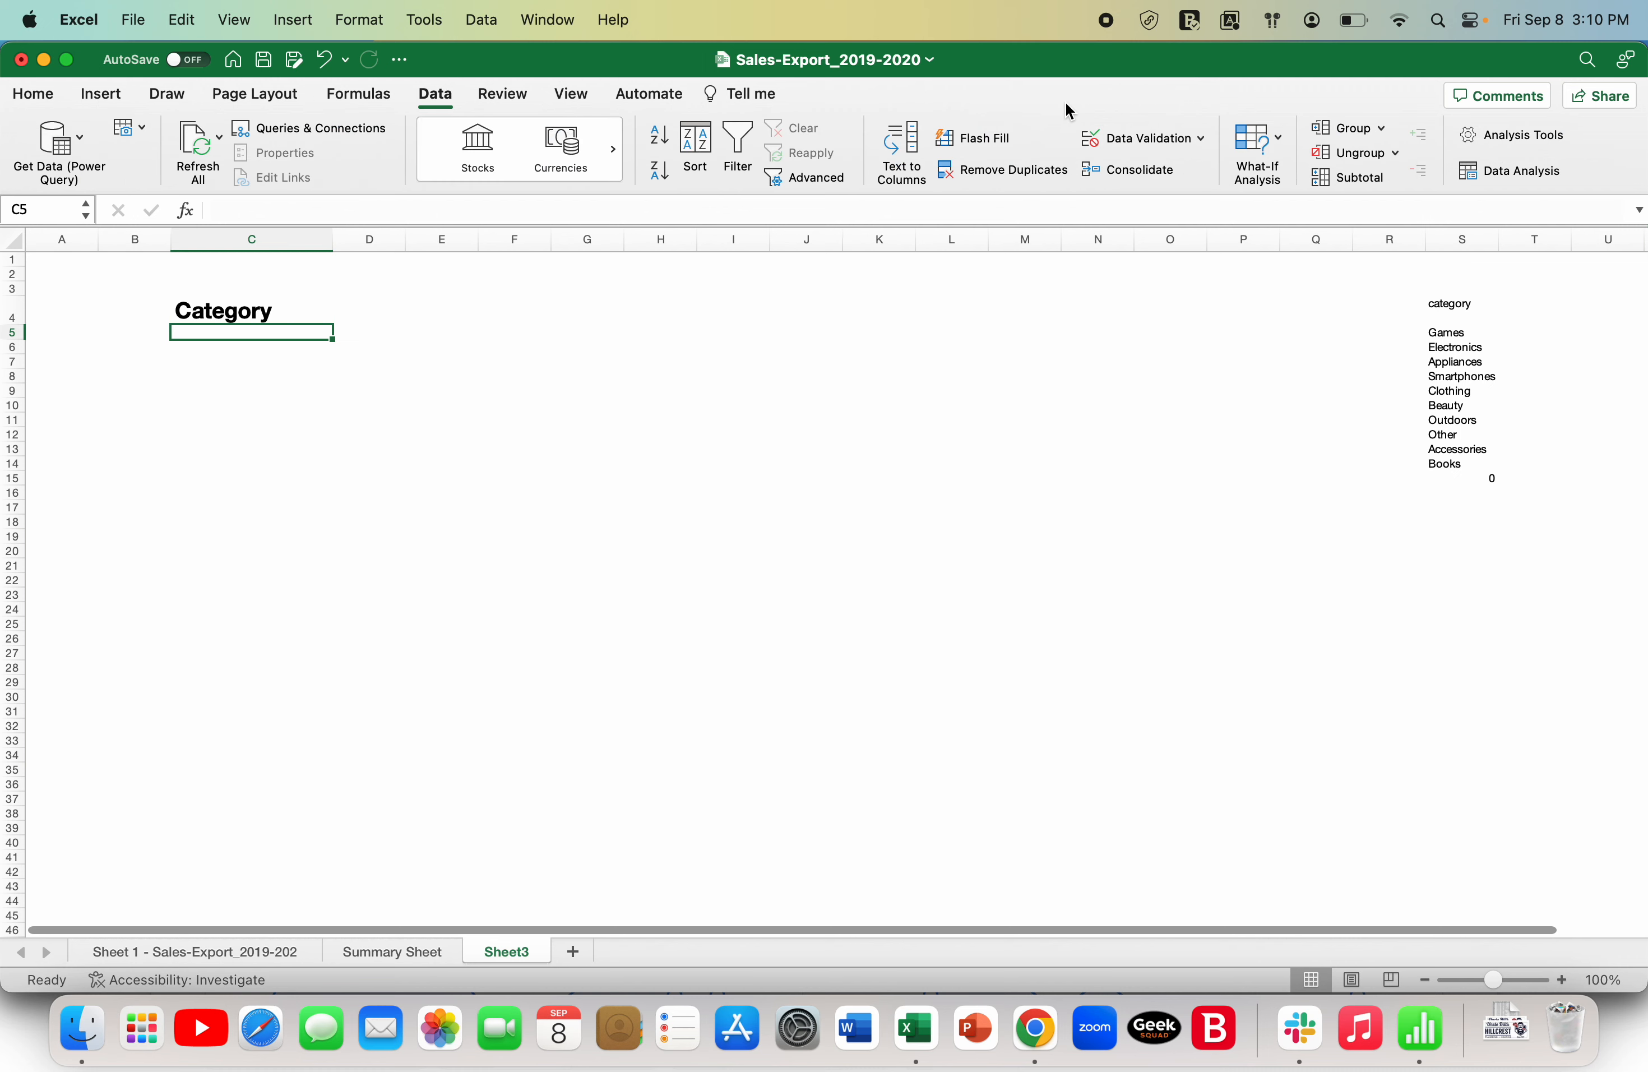
{"action": "left_click", "coordinate": [1155, 143]}
{"action": "left_click", "coordinate": [818, 315]}
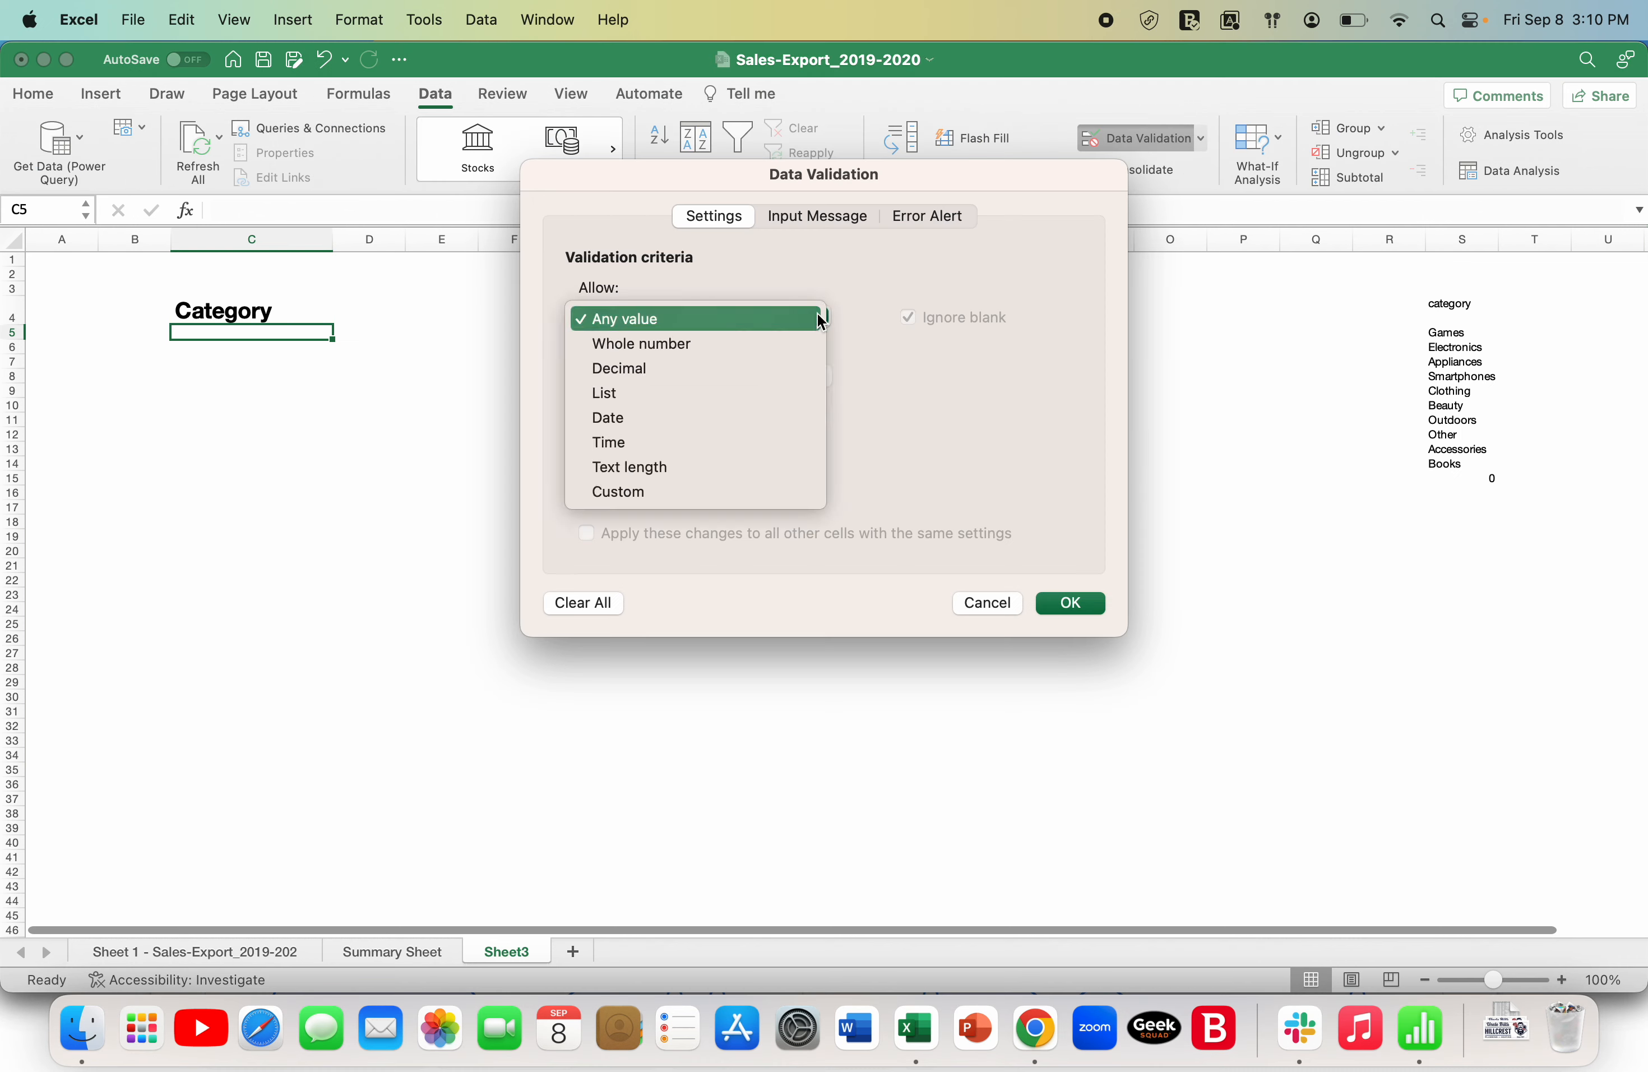
{"action": "left_click", "coordinate": [761, 415]}
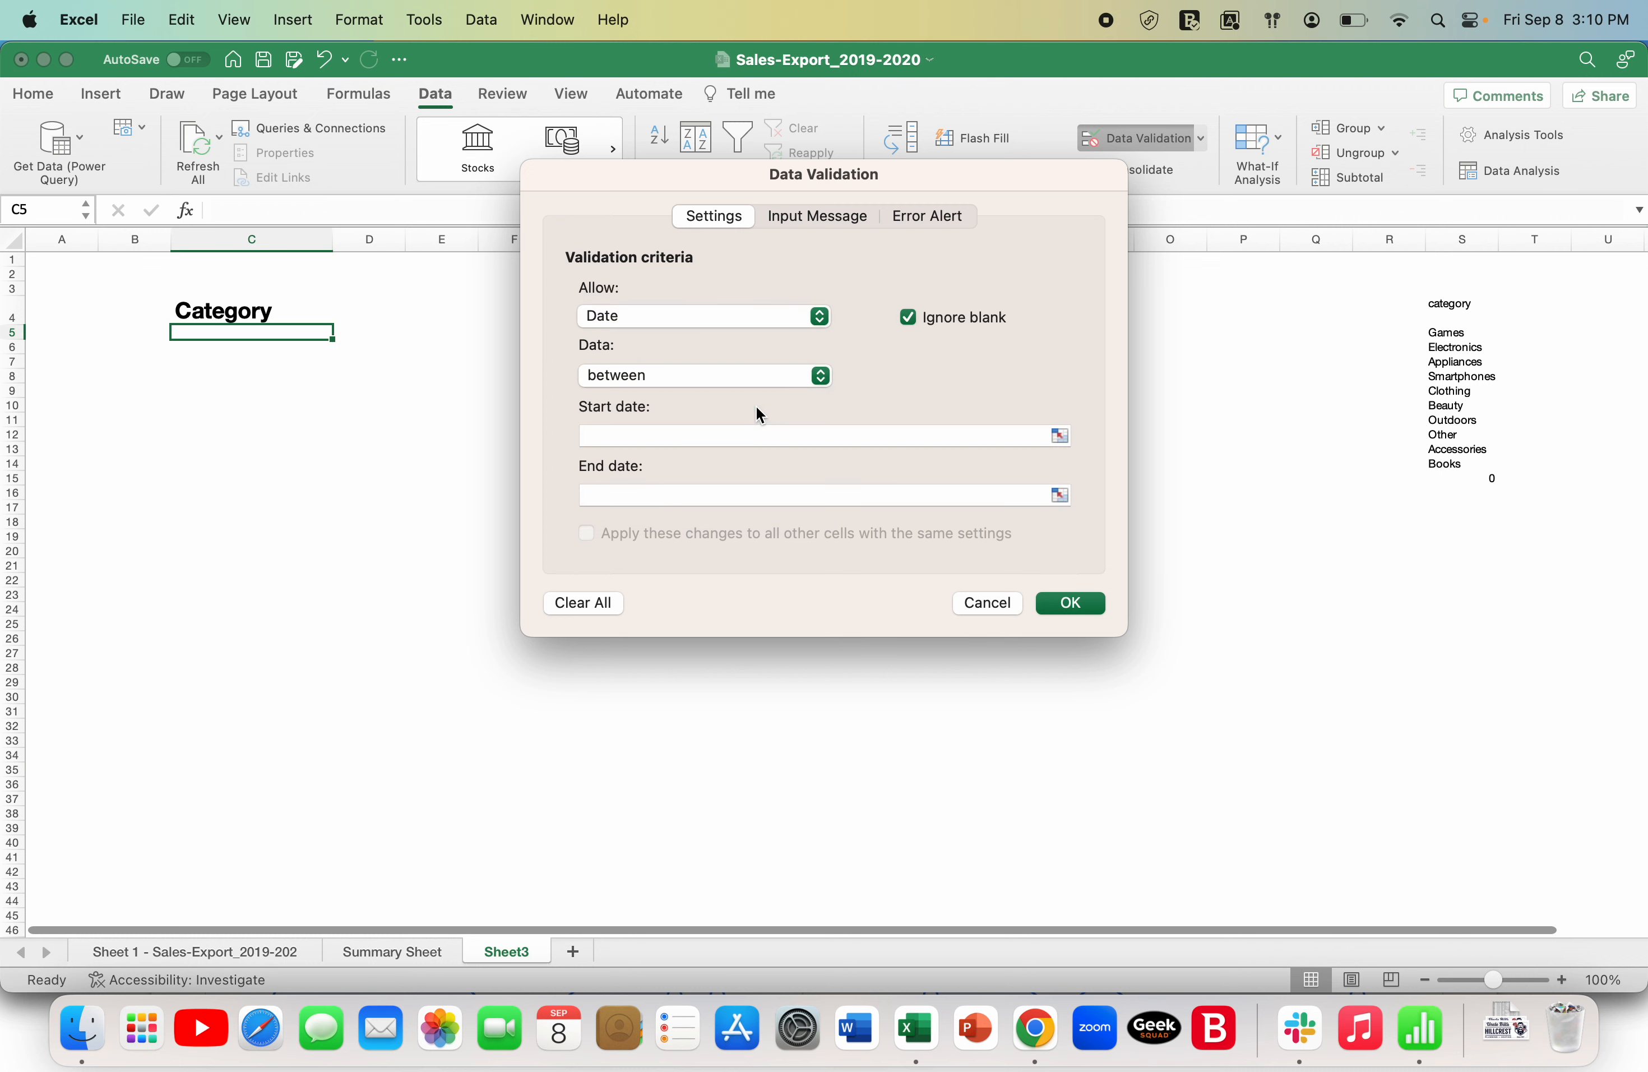
{"action": "left_click", "coordinate": [819, 317]}
{"action": "left_click", "coordinate": [793, 300]}
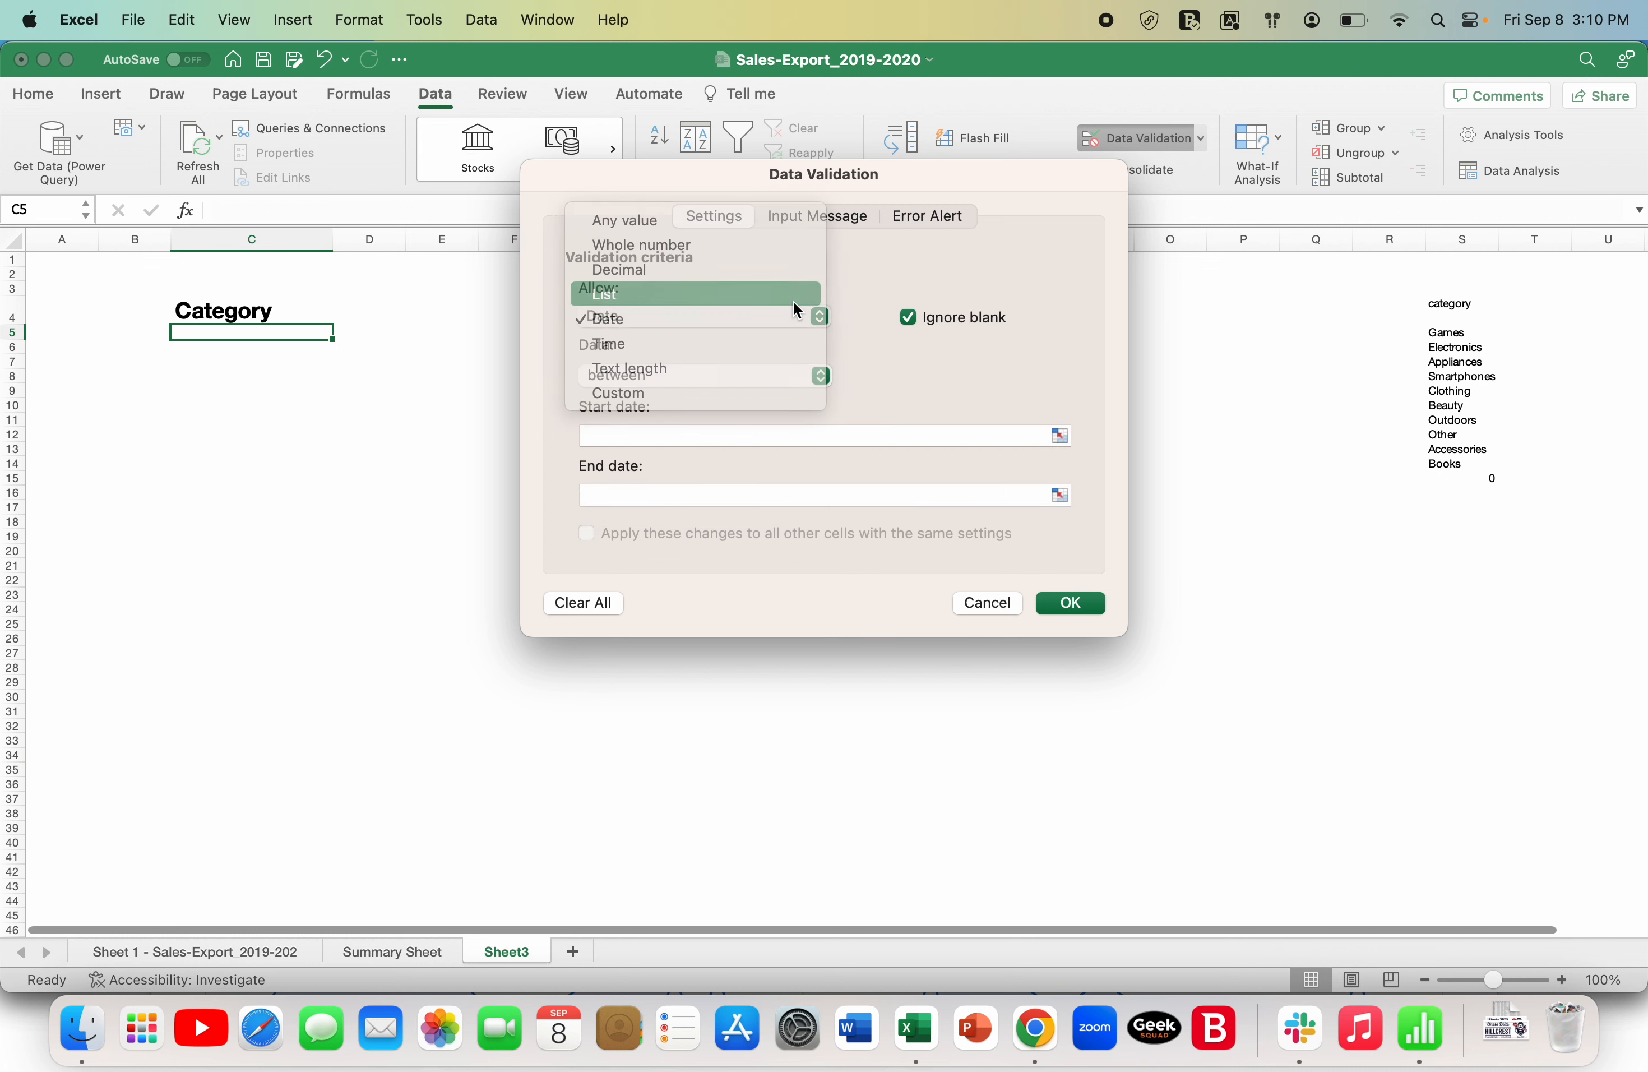
- Use S5:S14 as the source of C5's validation list, apply it, and check the dropdown's choices
{"action": "left_click", "coordinate": [1060, 432]}
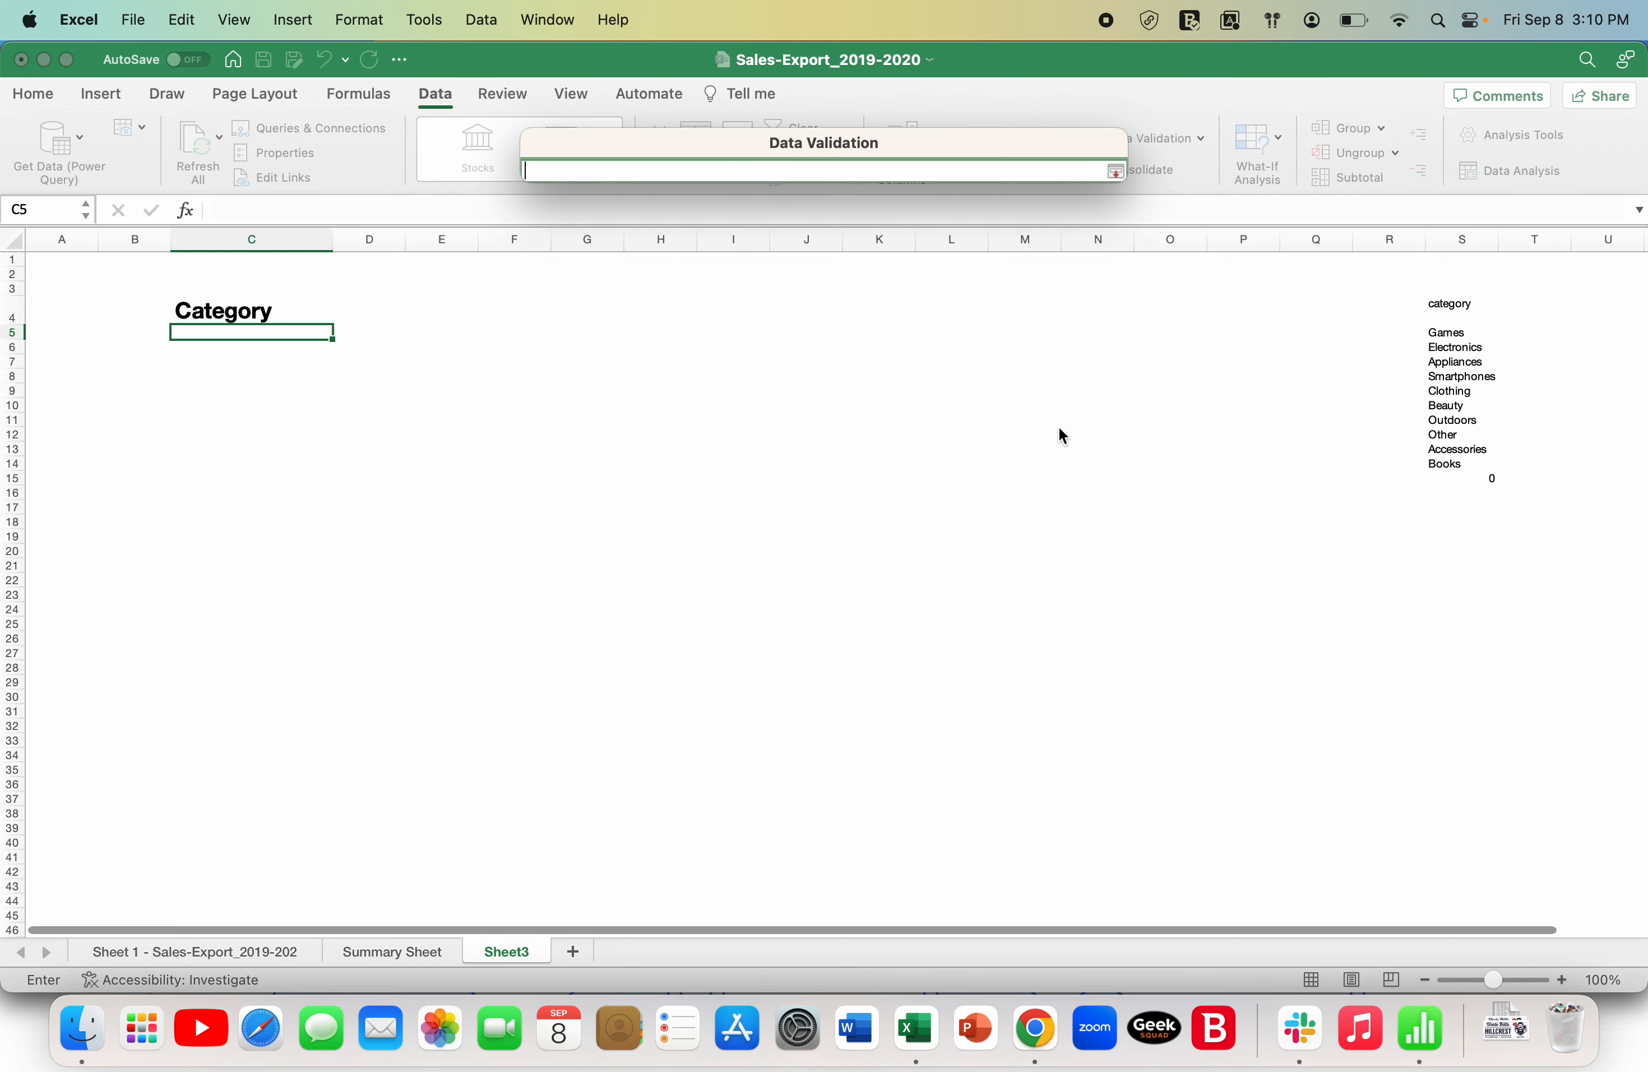
{"action": "left_click_drag", "start_coordinate": [1454, 333], "coordinate": [1452, 468]}
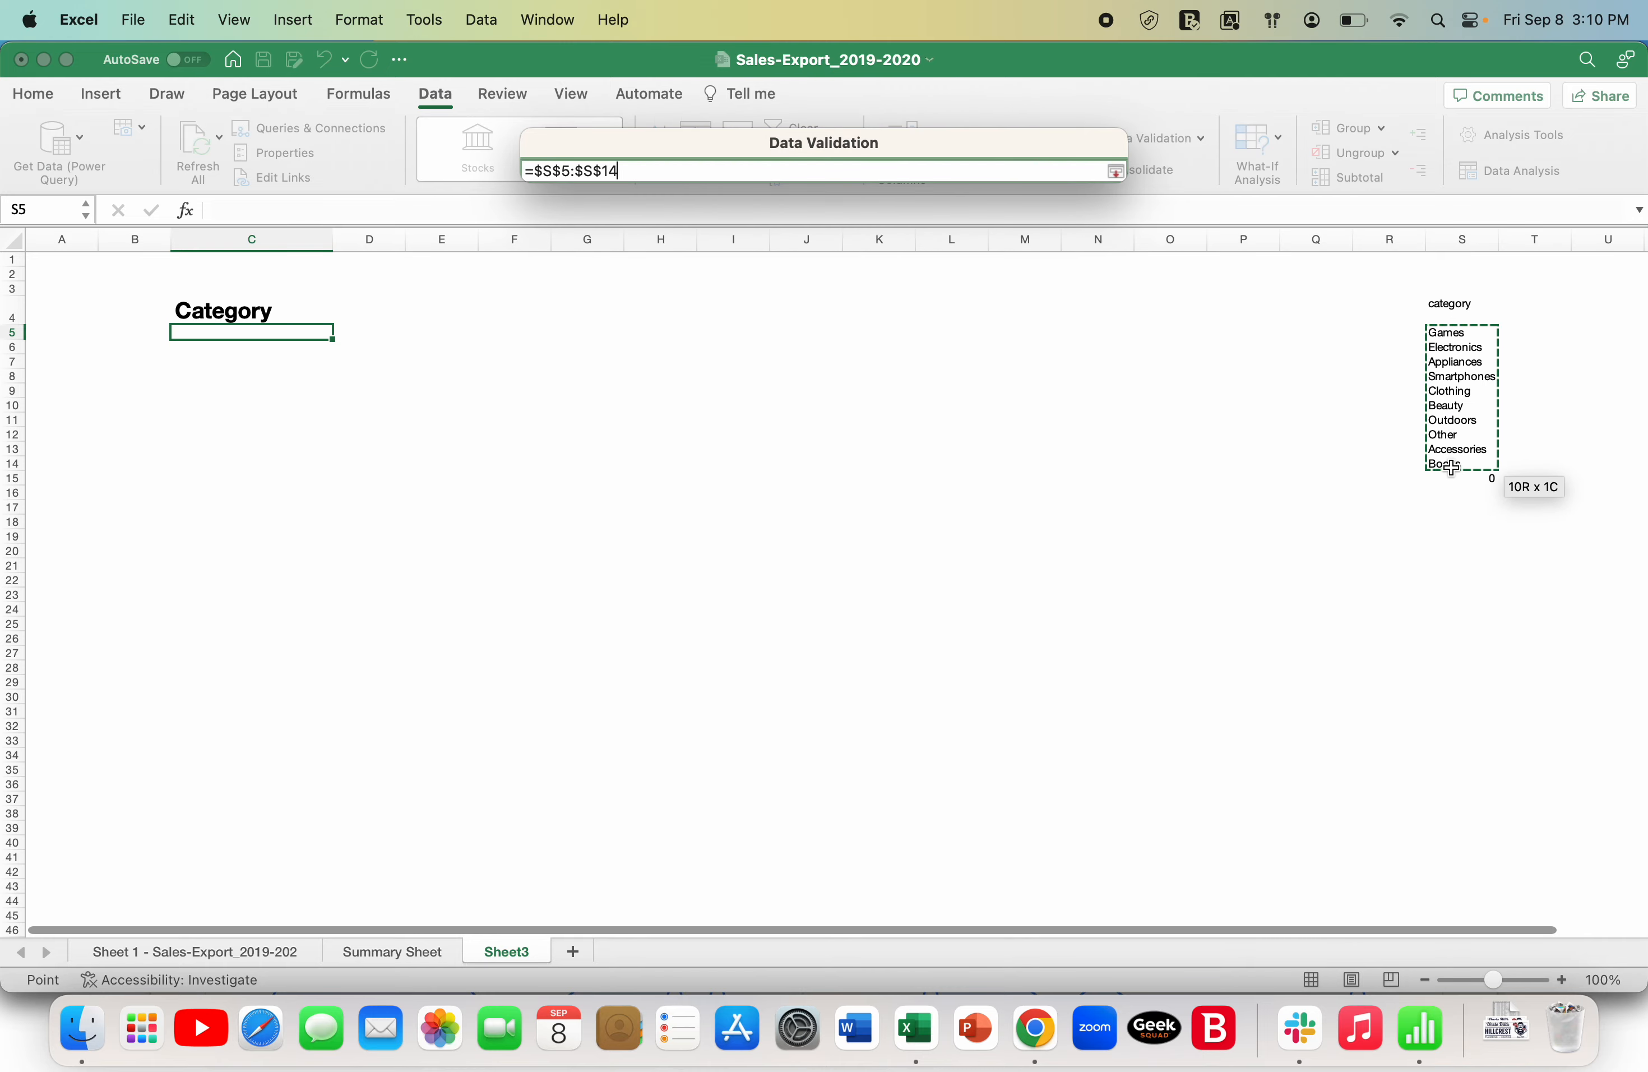
{"action": "key", "text": "Return"}
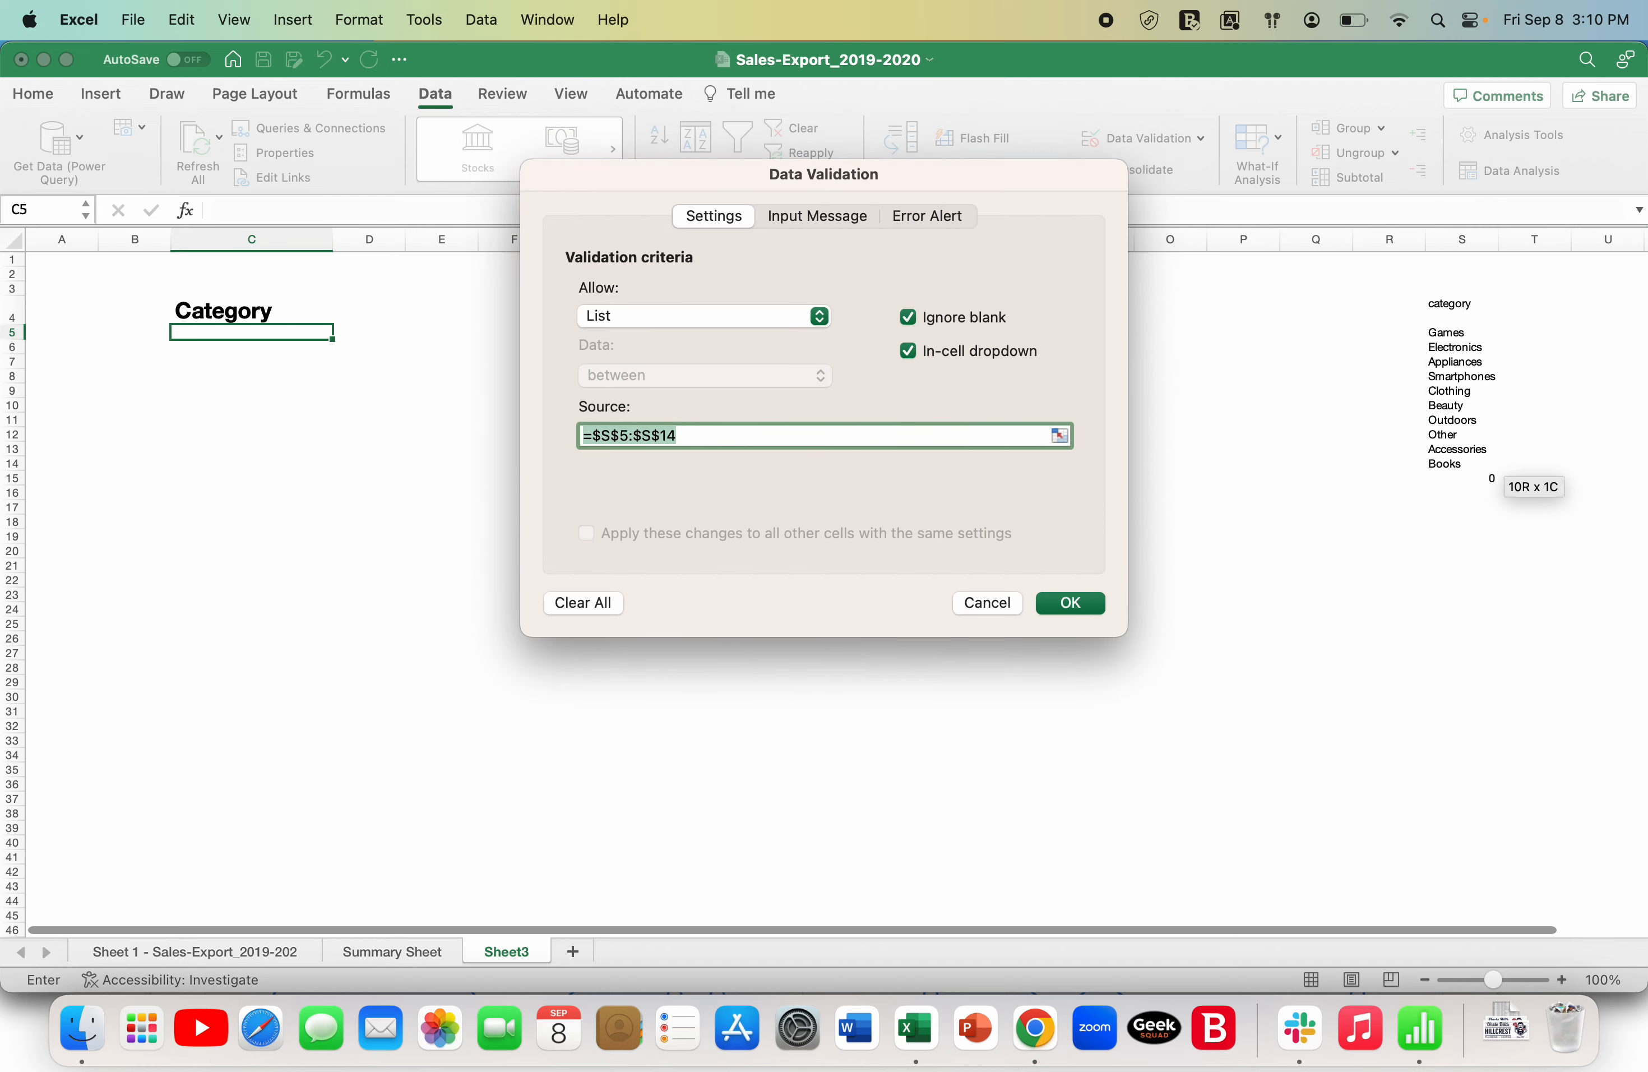
{"action": "left_click", "coordinate": [1076, 603]}
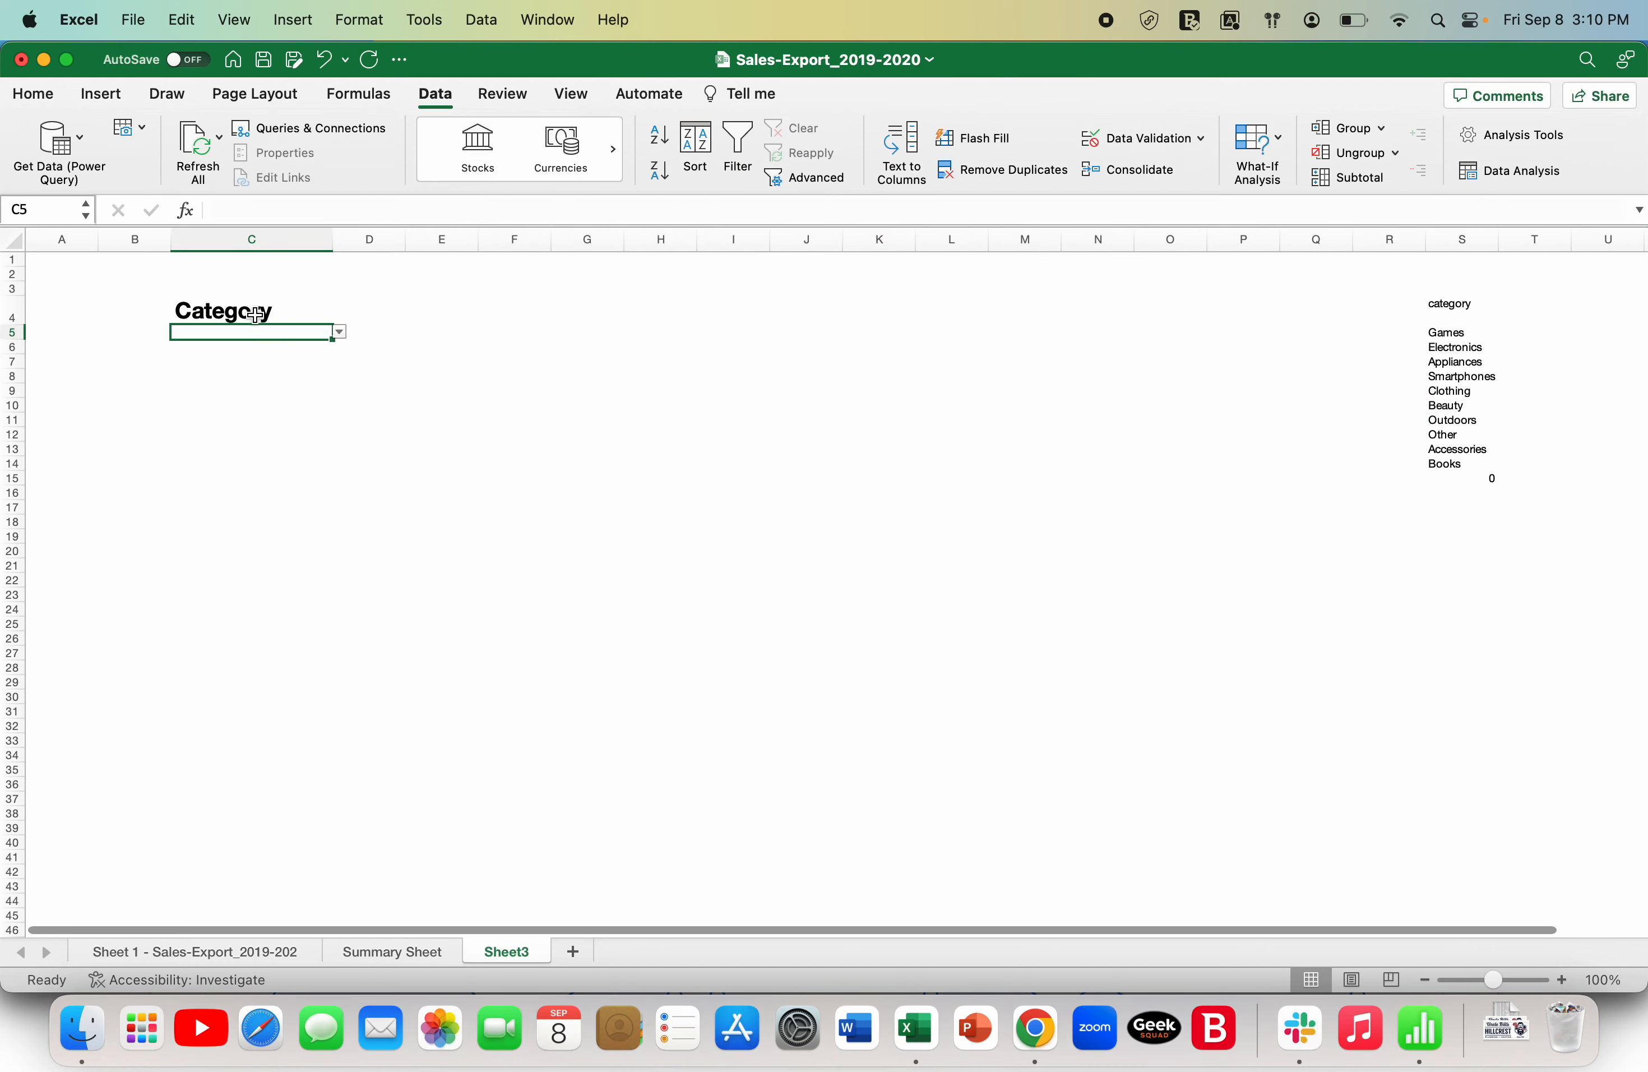
{"action": "left_click", "coordinate": [343, 337]}
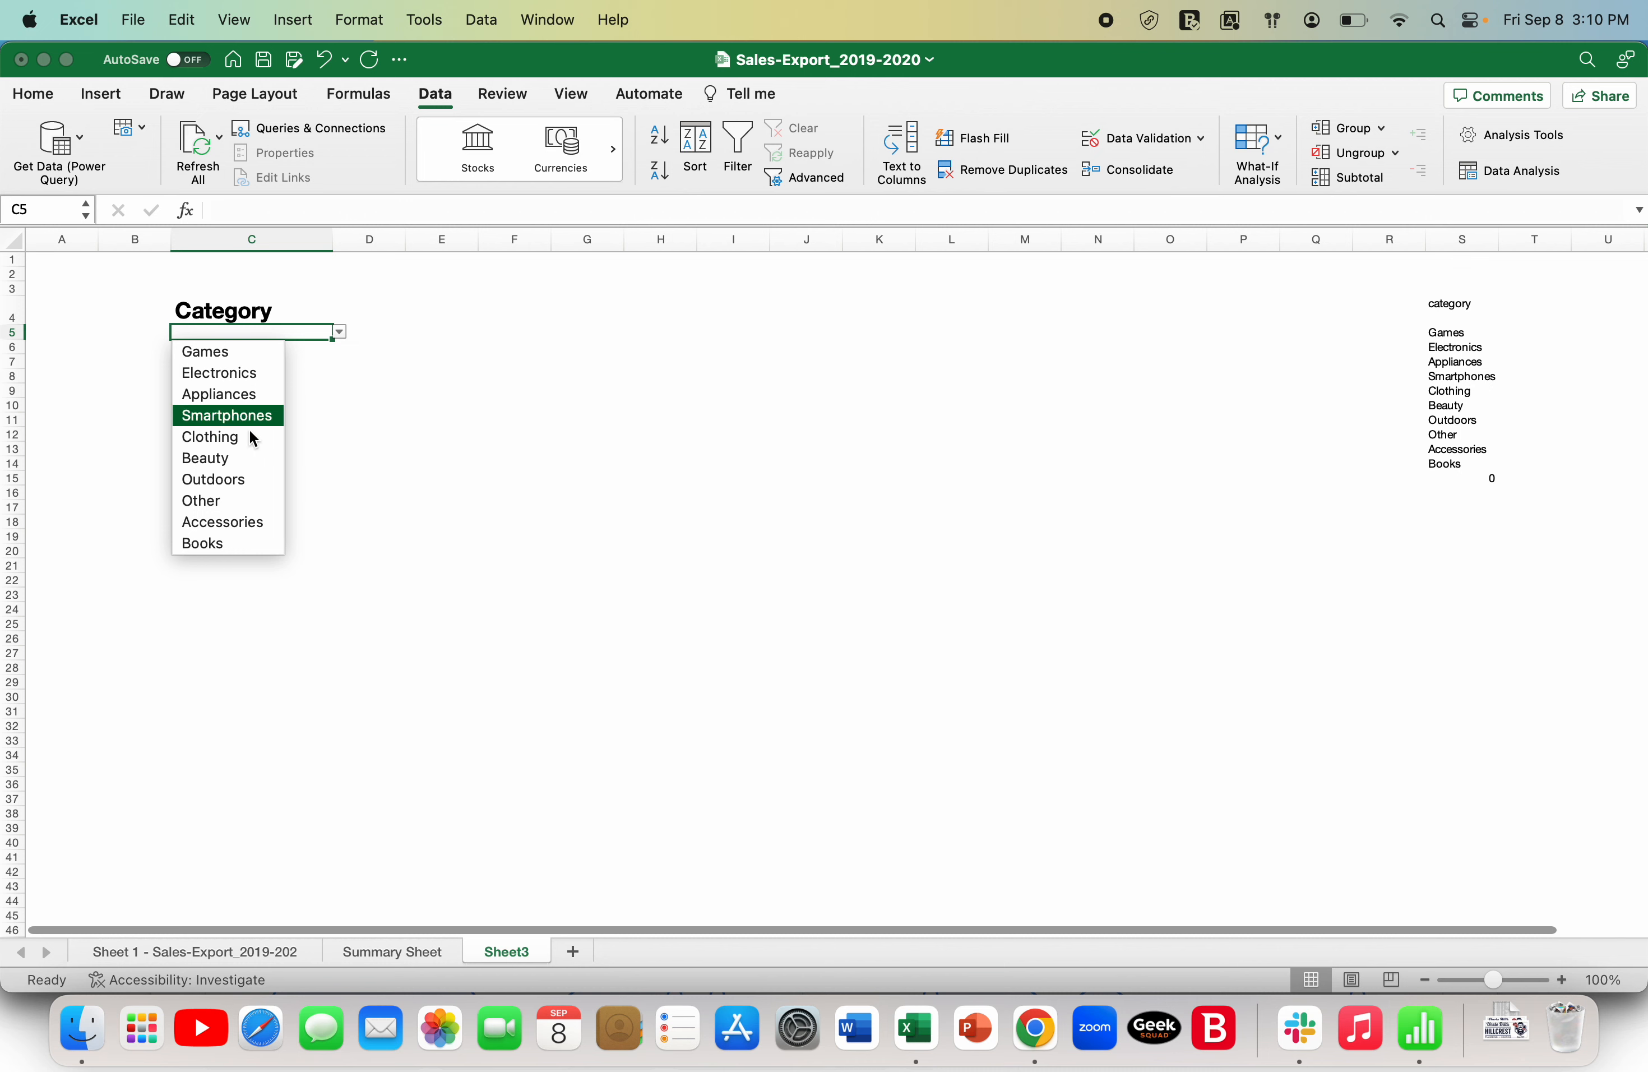
{"action": "left_click", "coordinate": [434, 408]}
- Enter the heading Revenue in cell G4 of Sheet3, checking the sales export columns for reference
{"action": "left_click", "coordinate": [623, 322]}
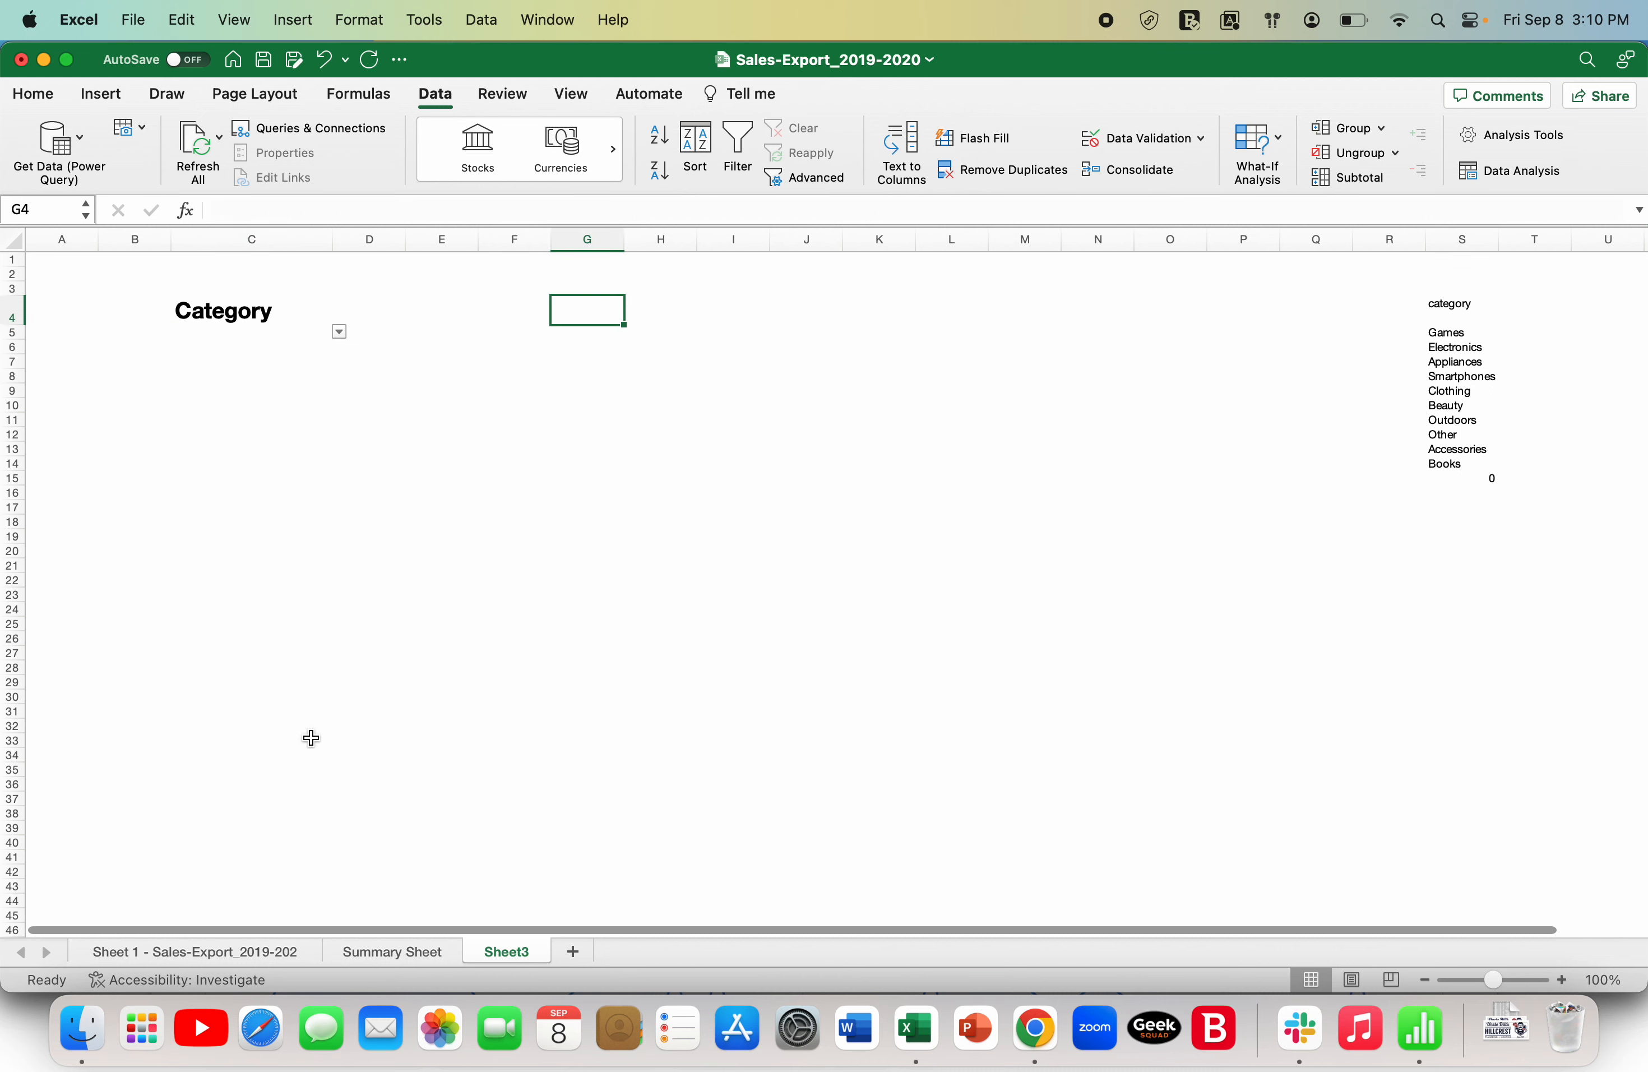
{"action": "left_click", "coordinate": [203, 954]}
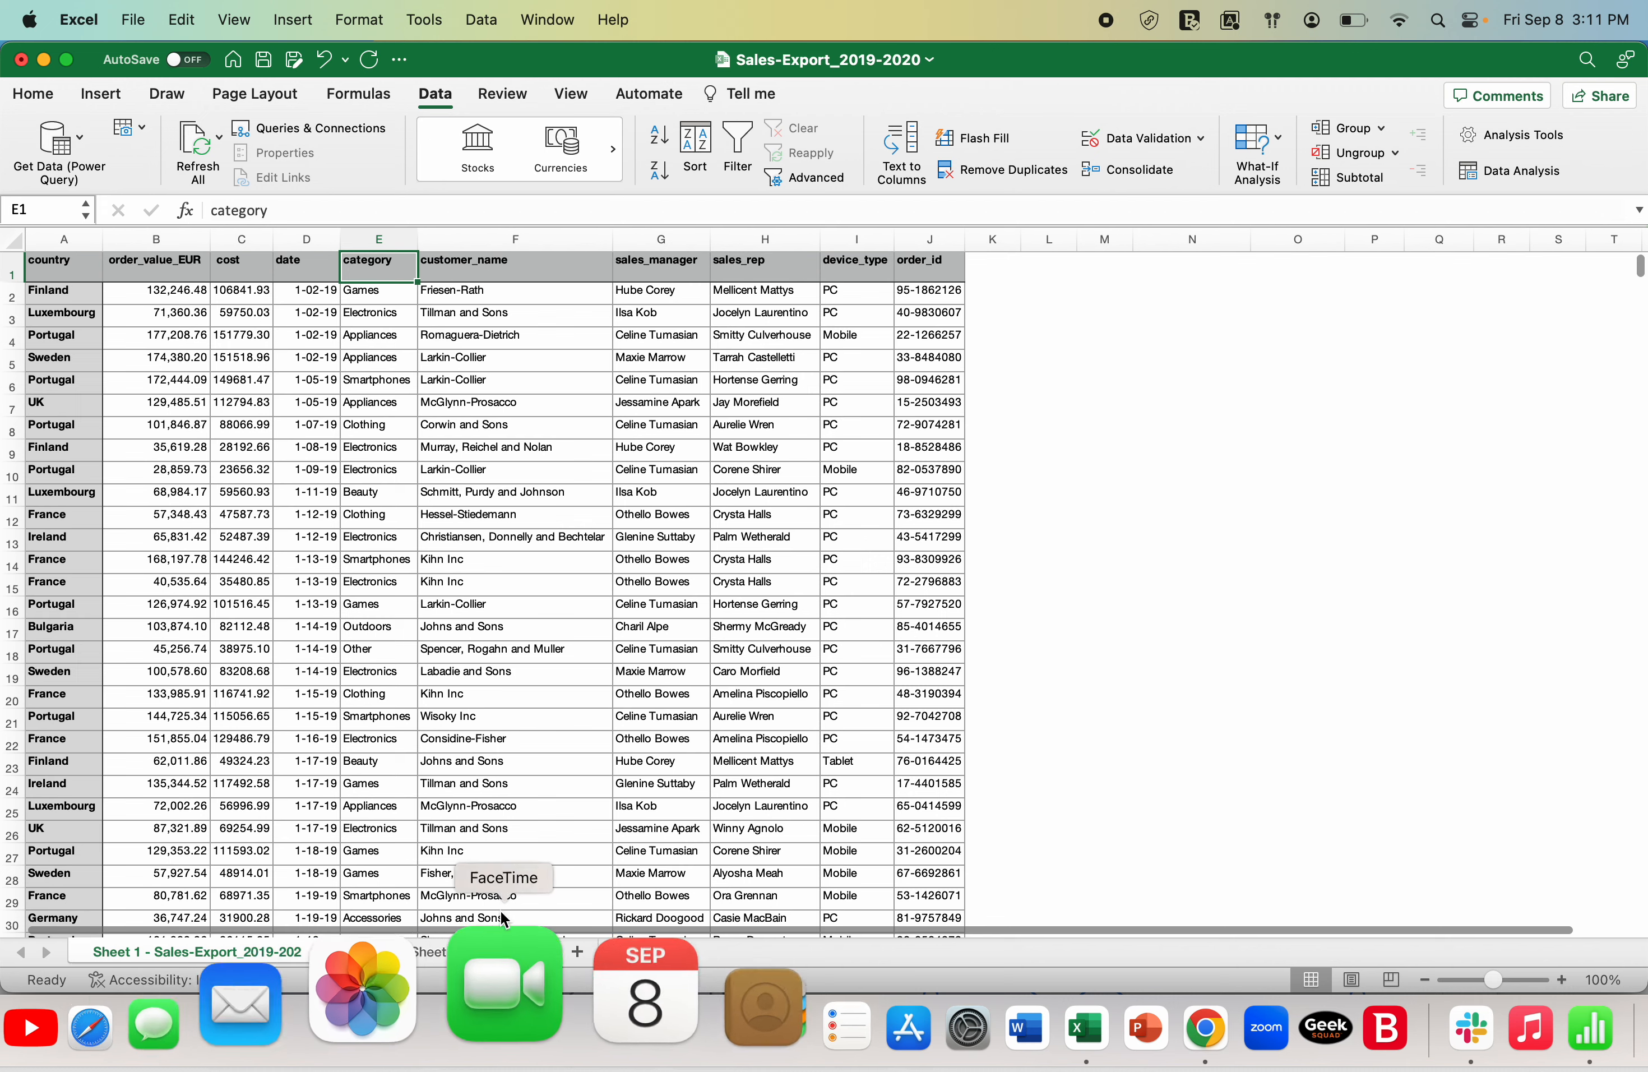
{"action": "left_click", "coordinate": [511, 953]}
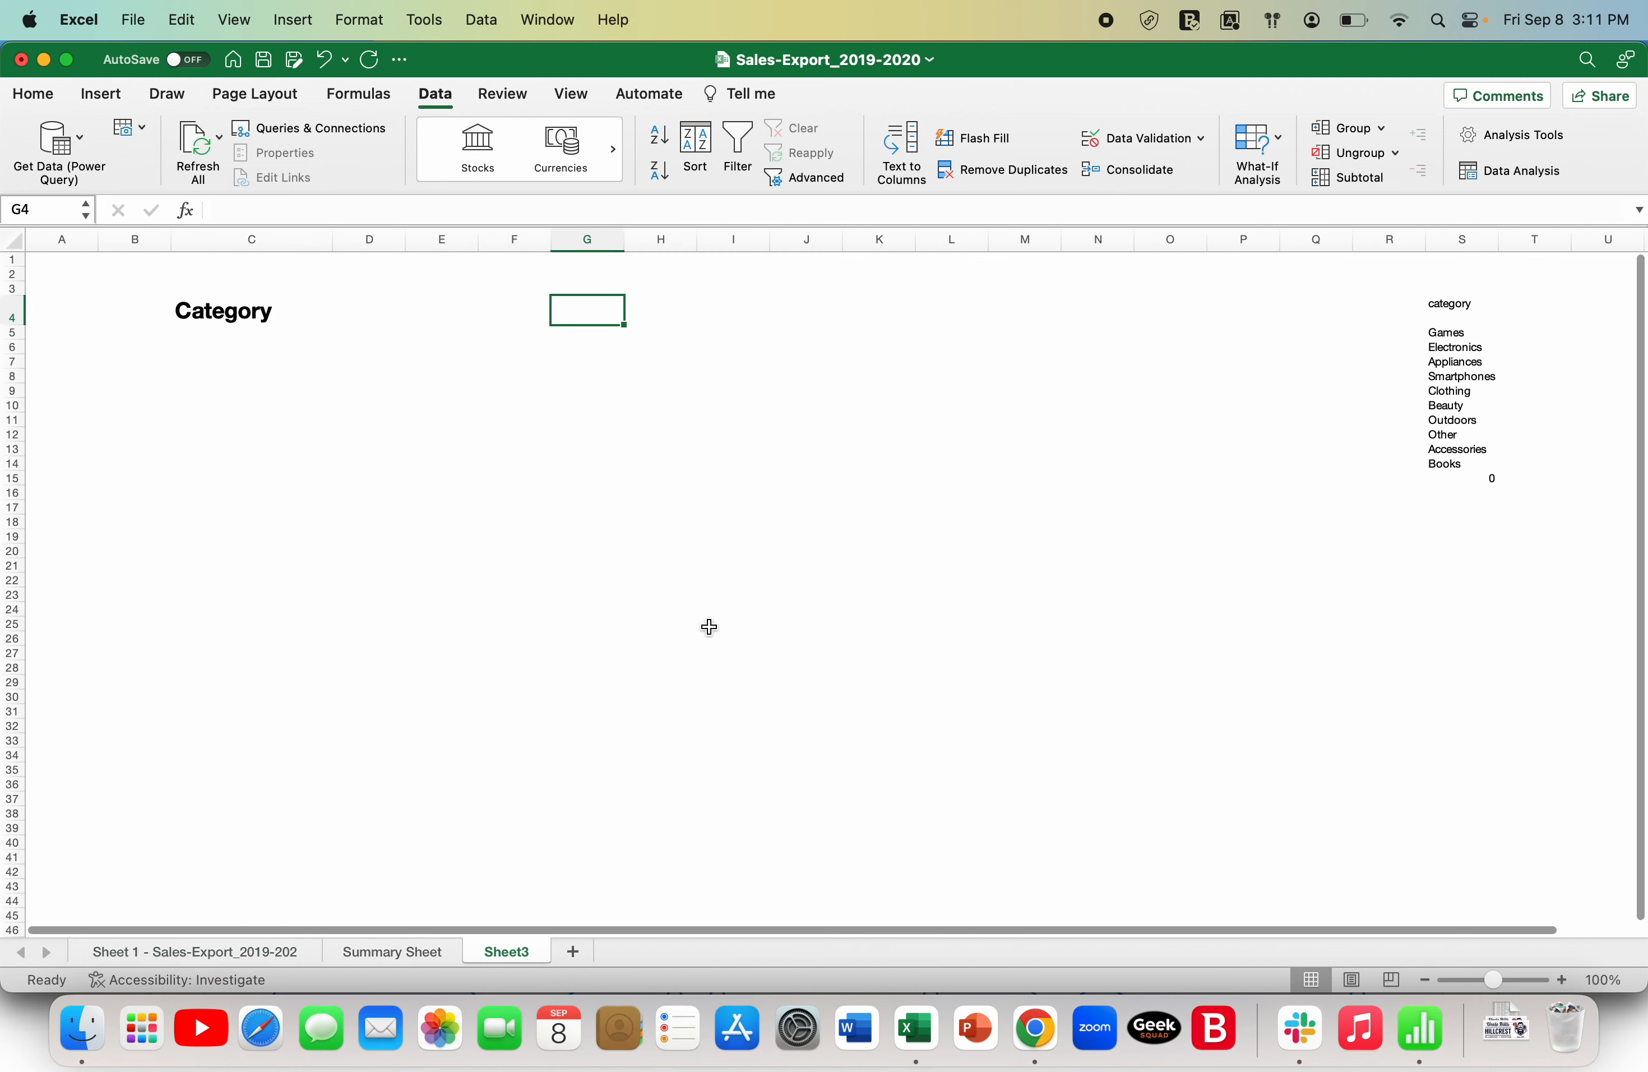
{"action": "type", "text": "Revenue"}
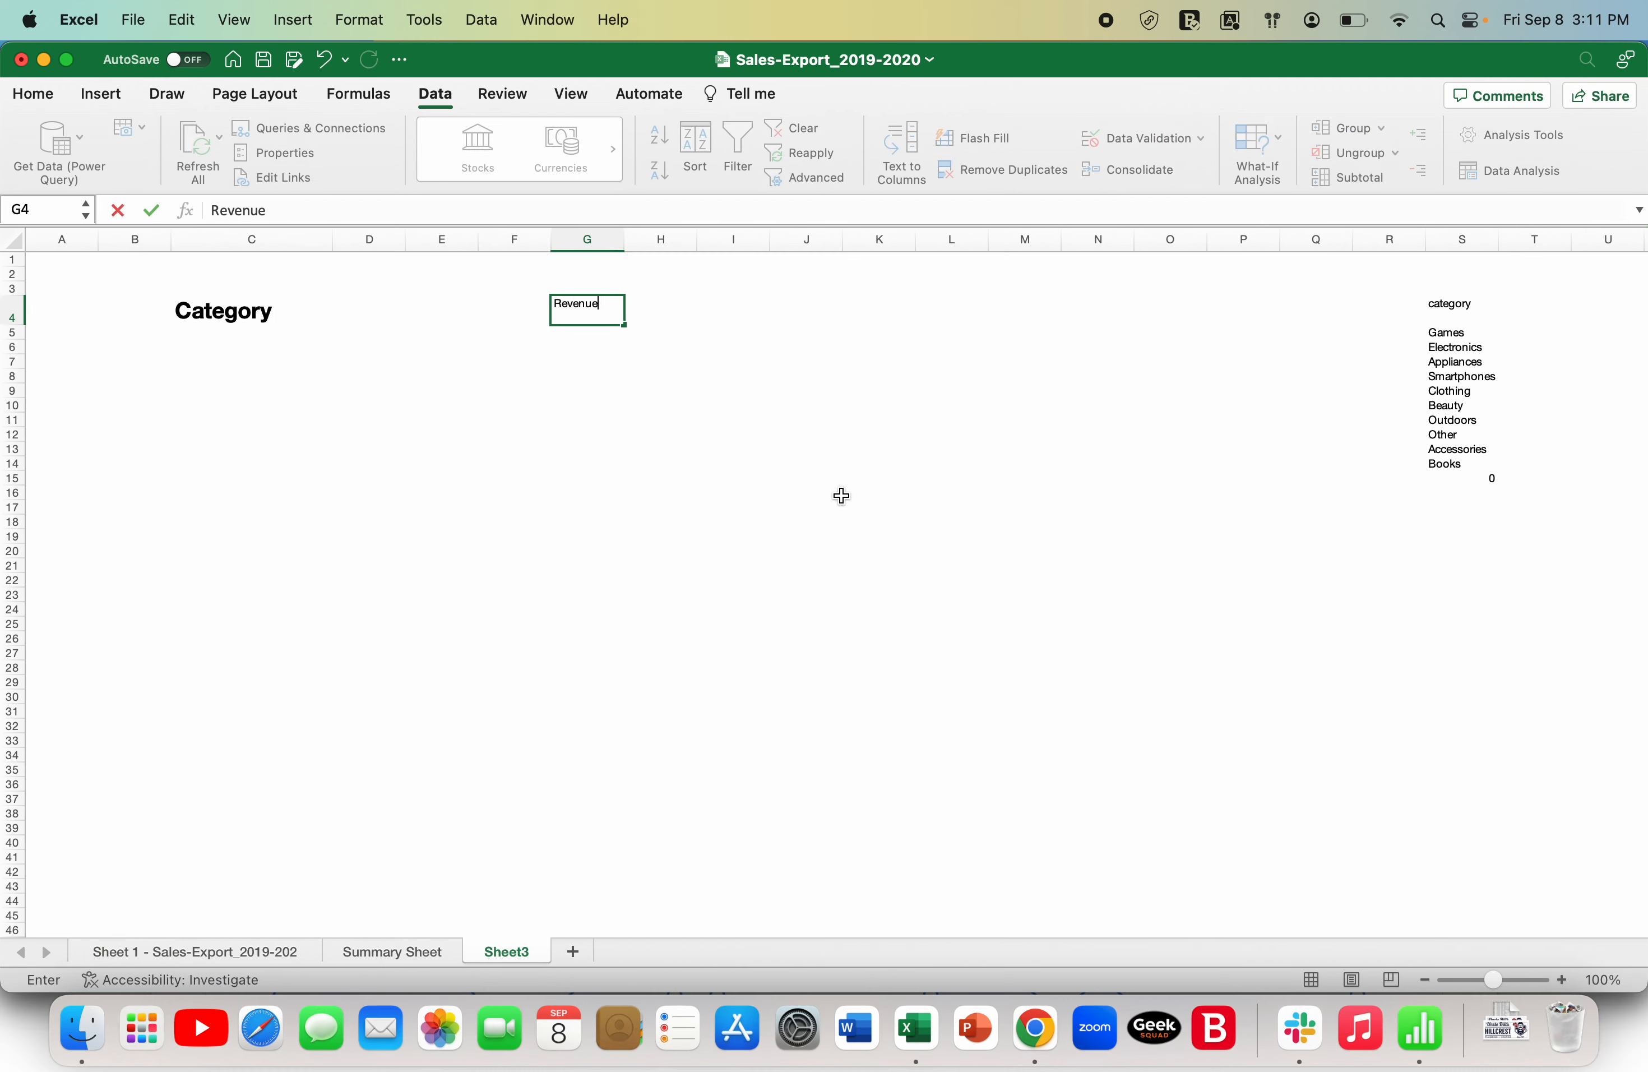
{"action": "key", "text": "Return"}
- Copy the Category heading's formatting to the Revenue heading with Format Painter and widen column G to fit it on one line
{"action": "left_click", "coordinate": [233, 331]}
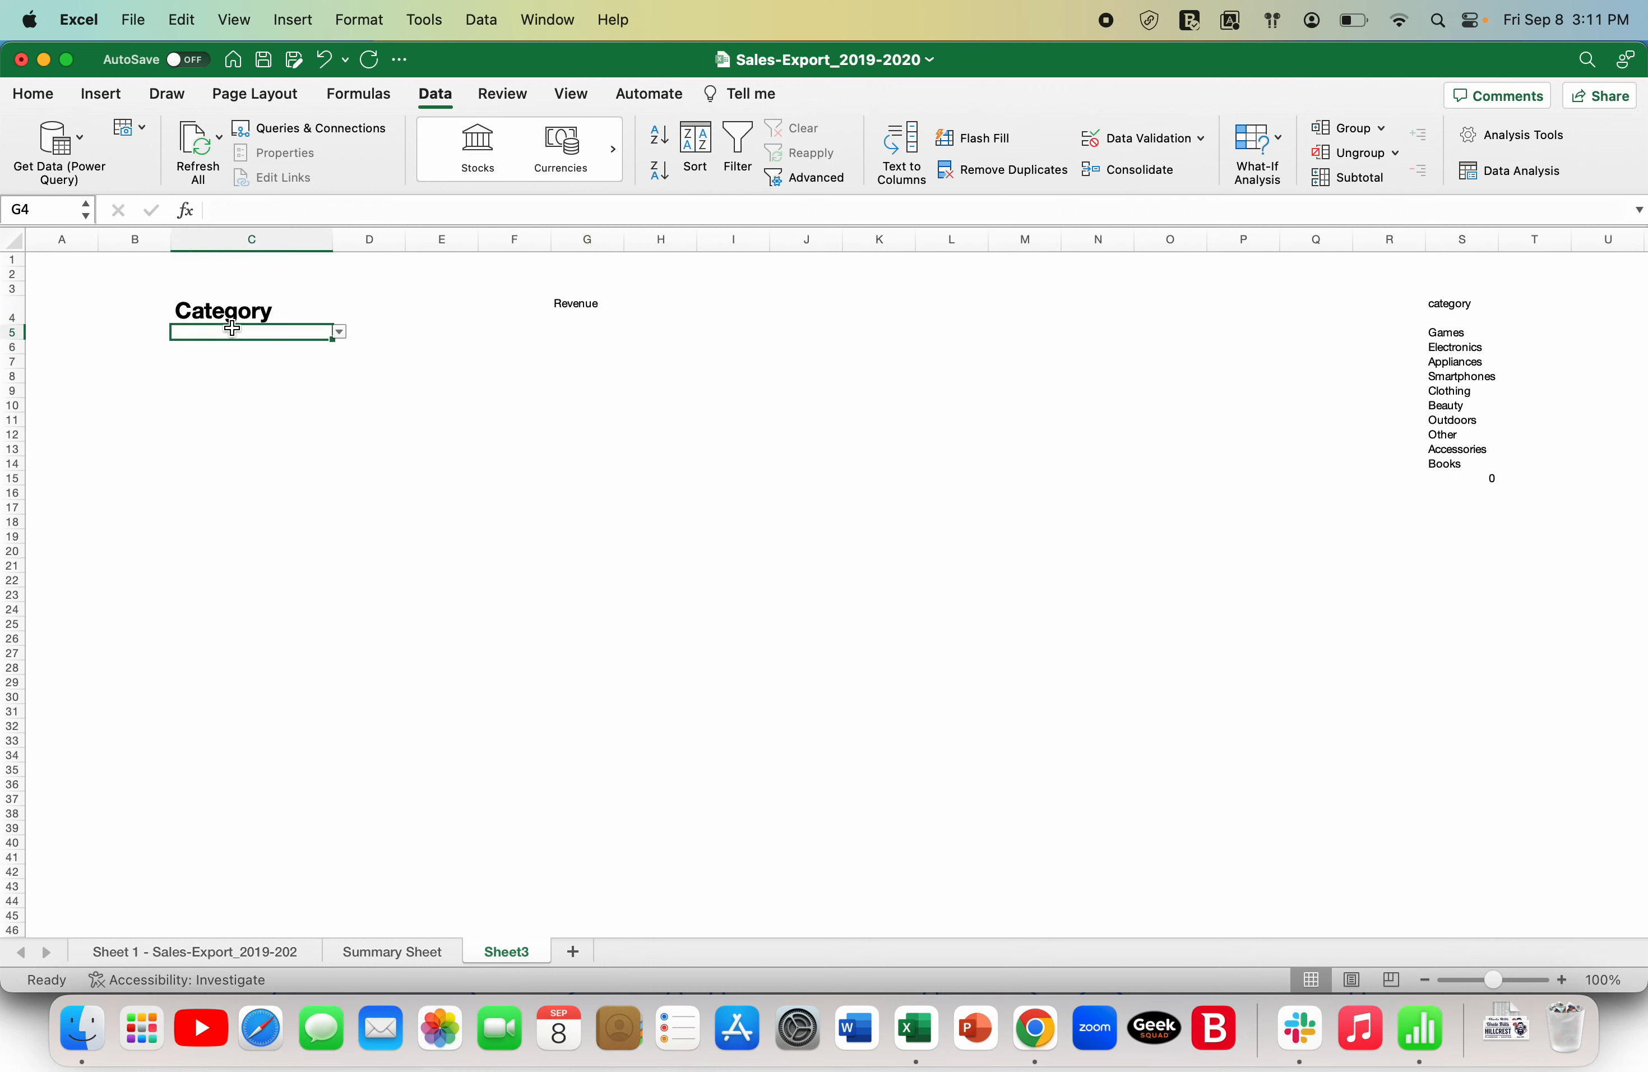
{"action": "left_click", "coordinate": [232, 310]}
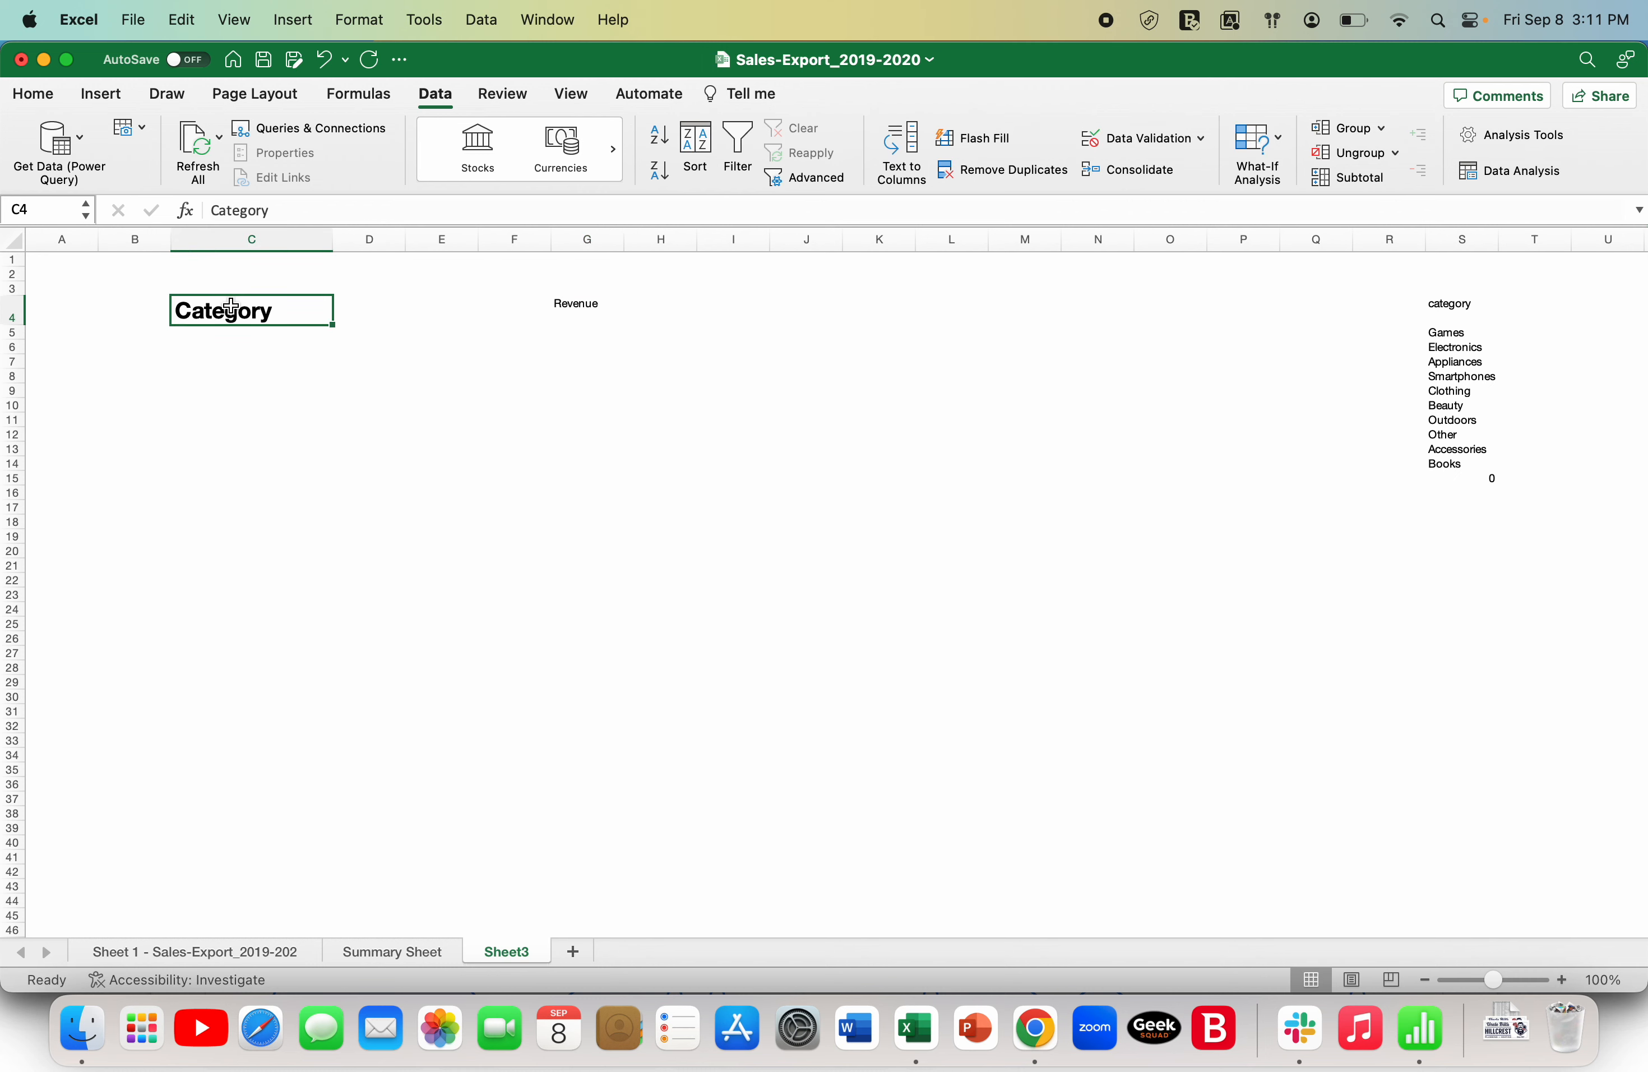
{"action": "left_click", "coordinate": [34, 94]}
{"action": "left_click", "coordinate": [81, 180]}
{"action": "left_click", "coordinate": [566, 309]}
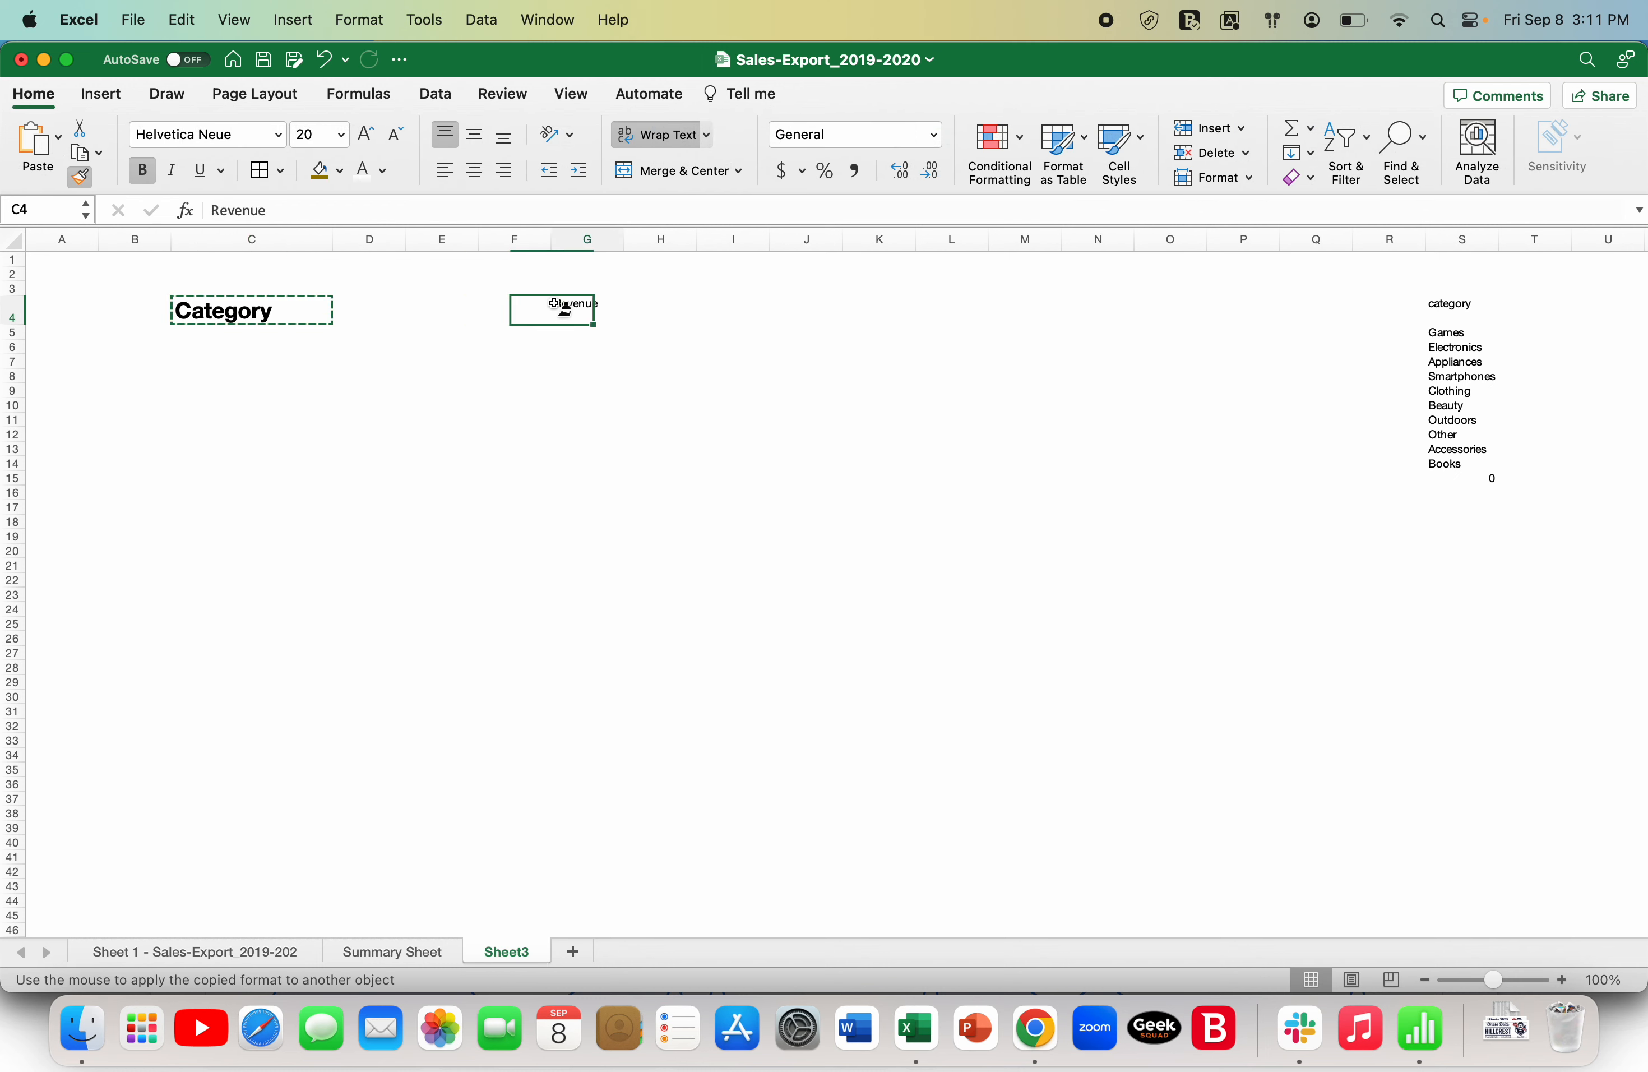
{"action": "key", "text": "Tab"}
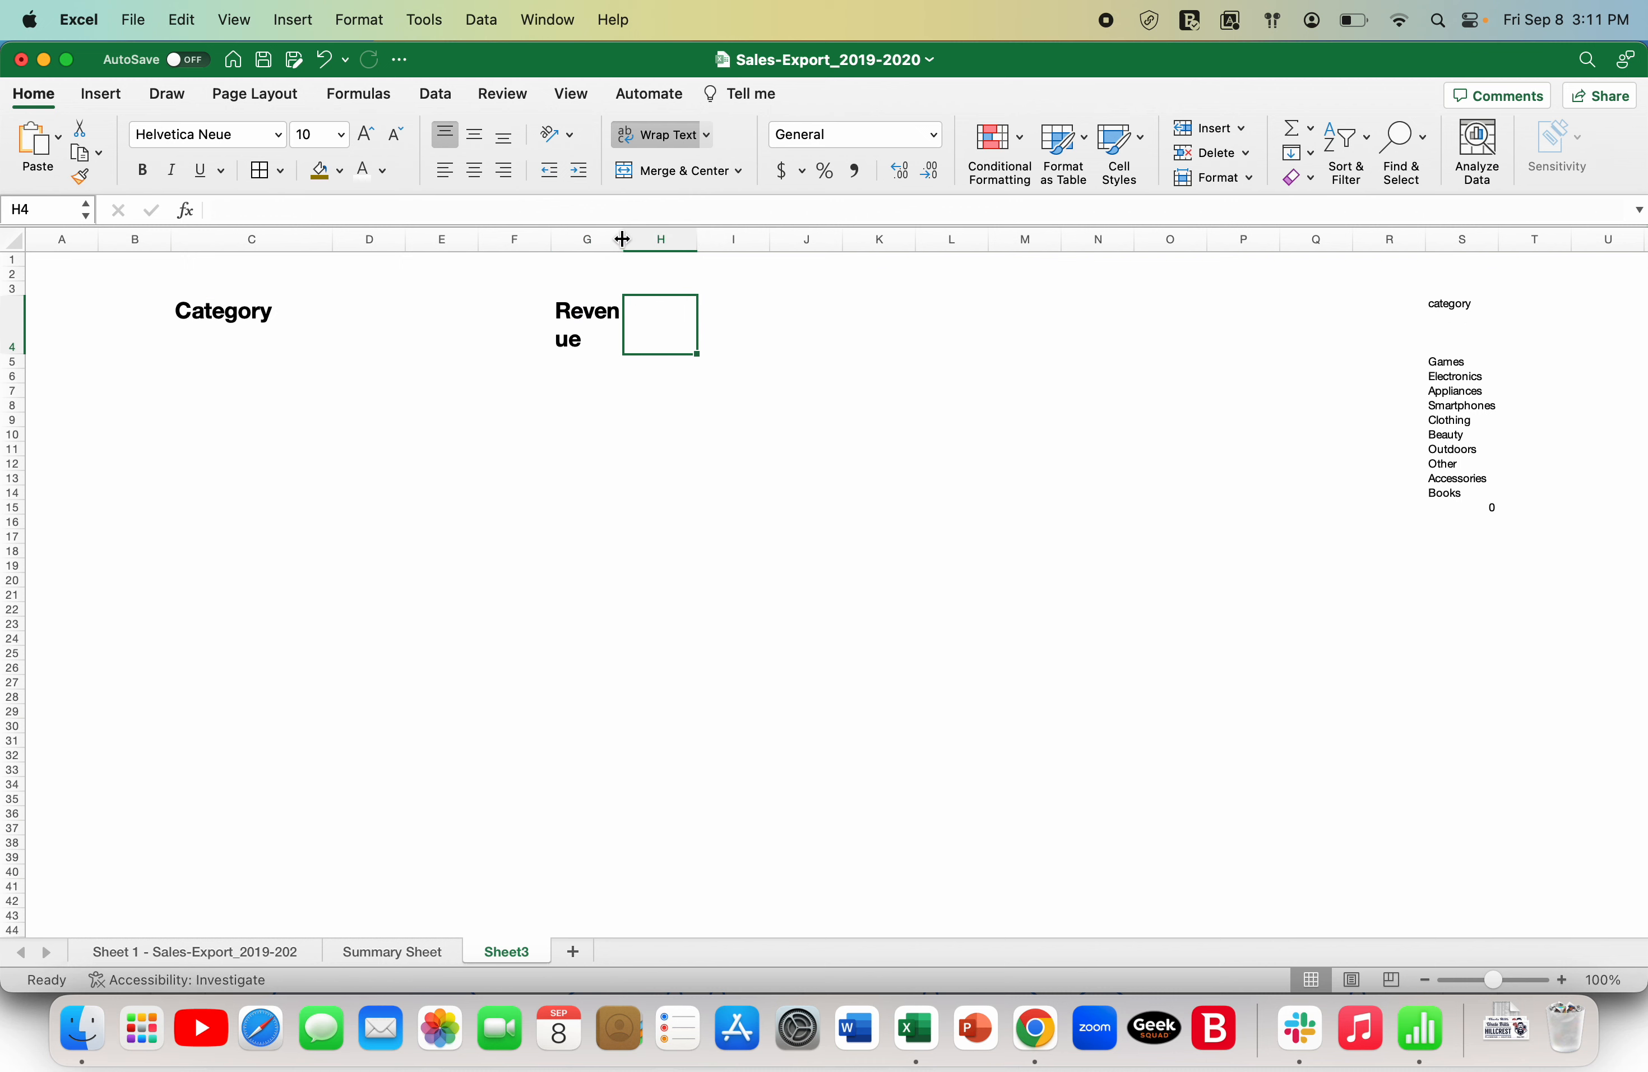
{"action": "left_click_drag", "start_coordinate": [623, 239], "coordinate": [767, 239]}
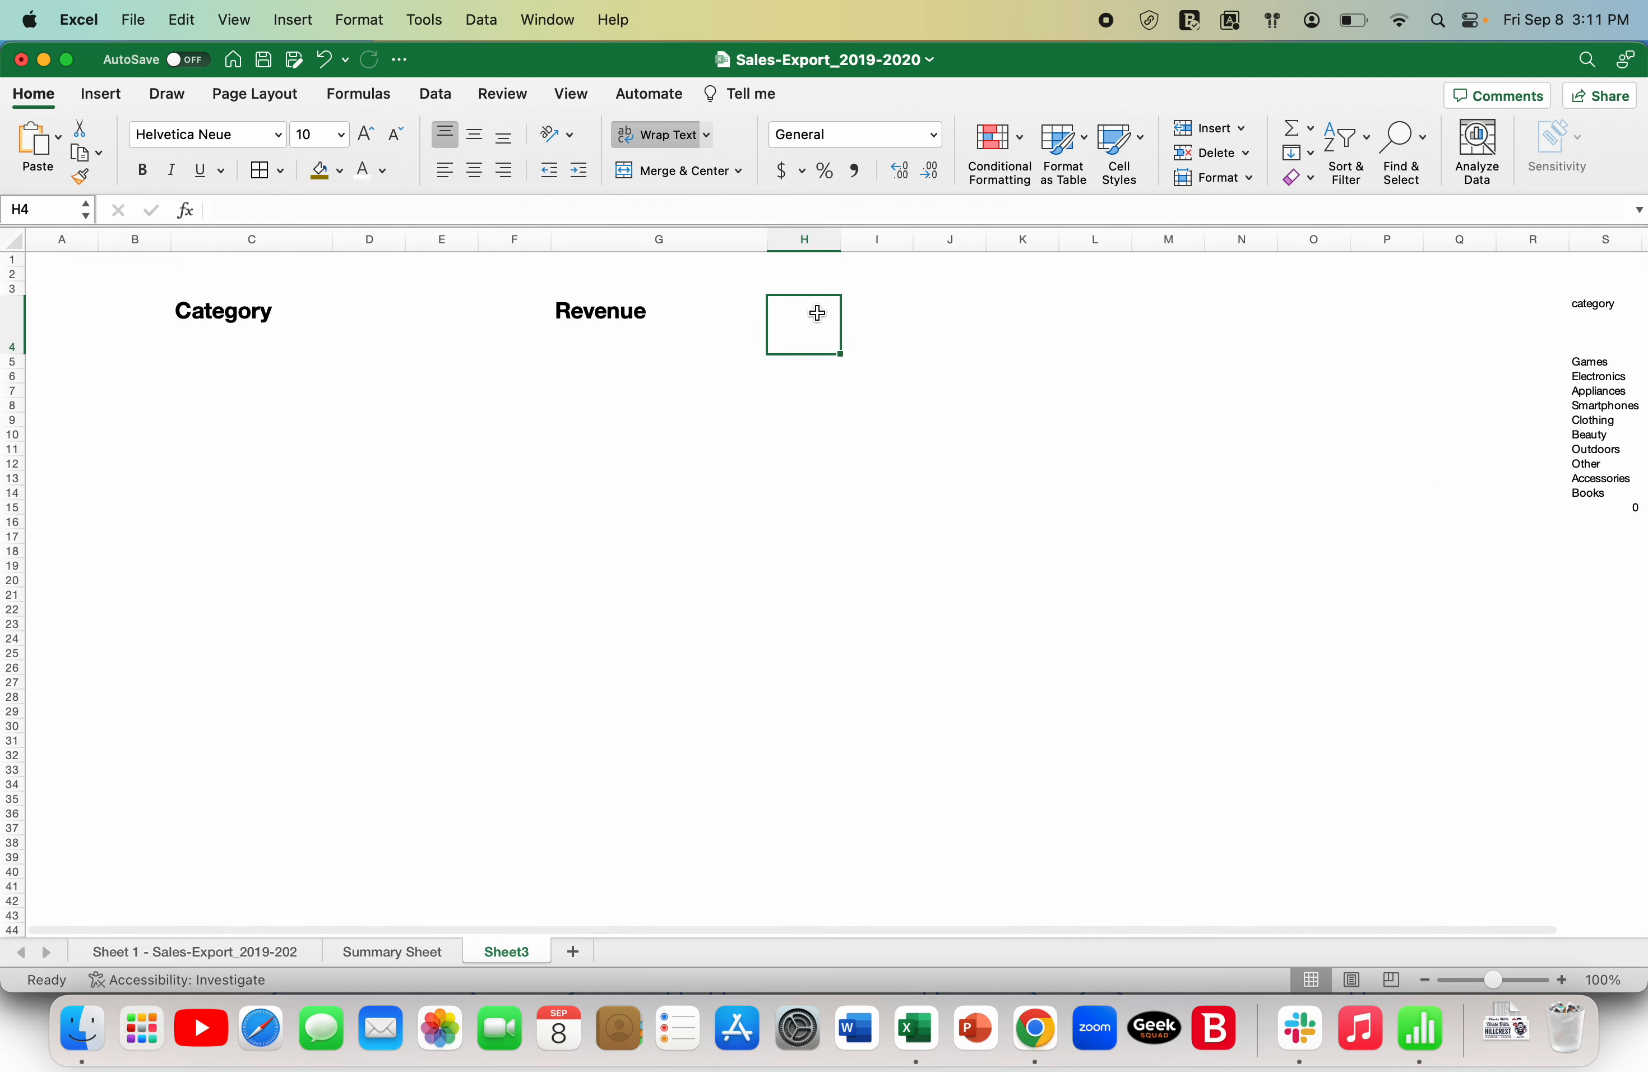
- Enter the heading Cost in cell H4 of Sheet3, checking the cost column in the sales export sheet for reference
{"action": "left_click", "coordinate": [260, 952]}
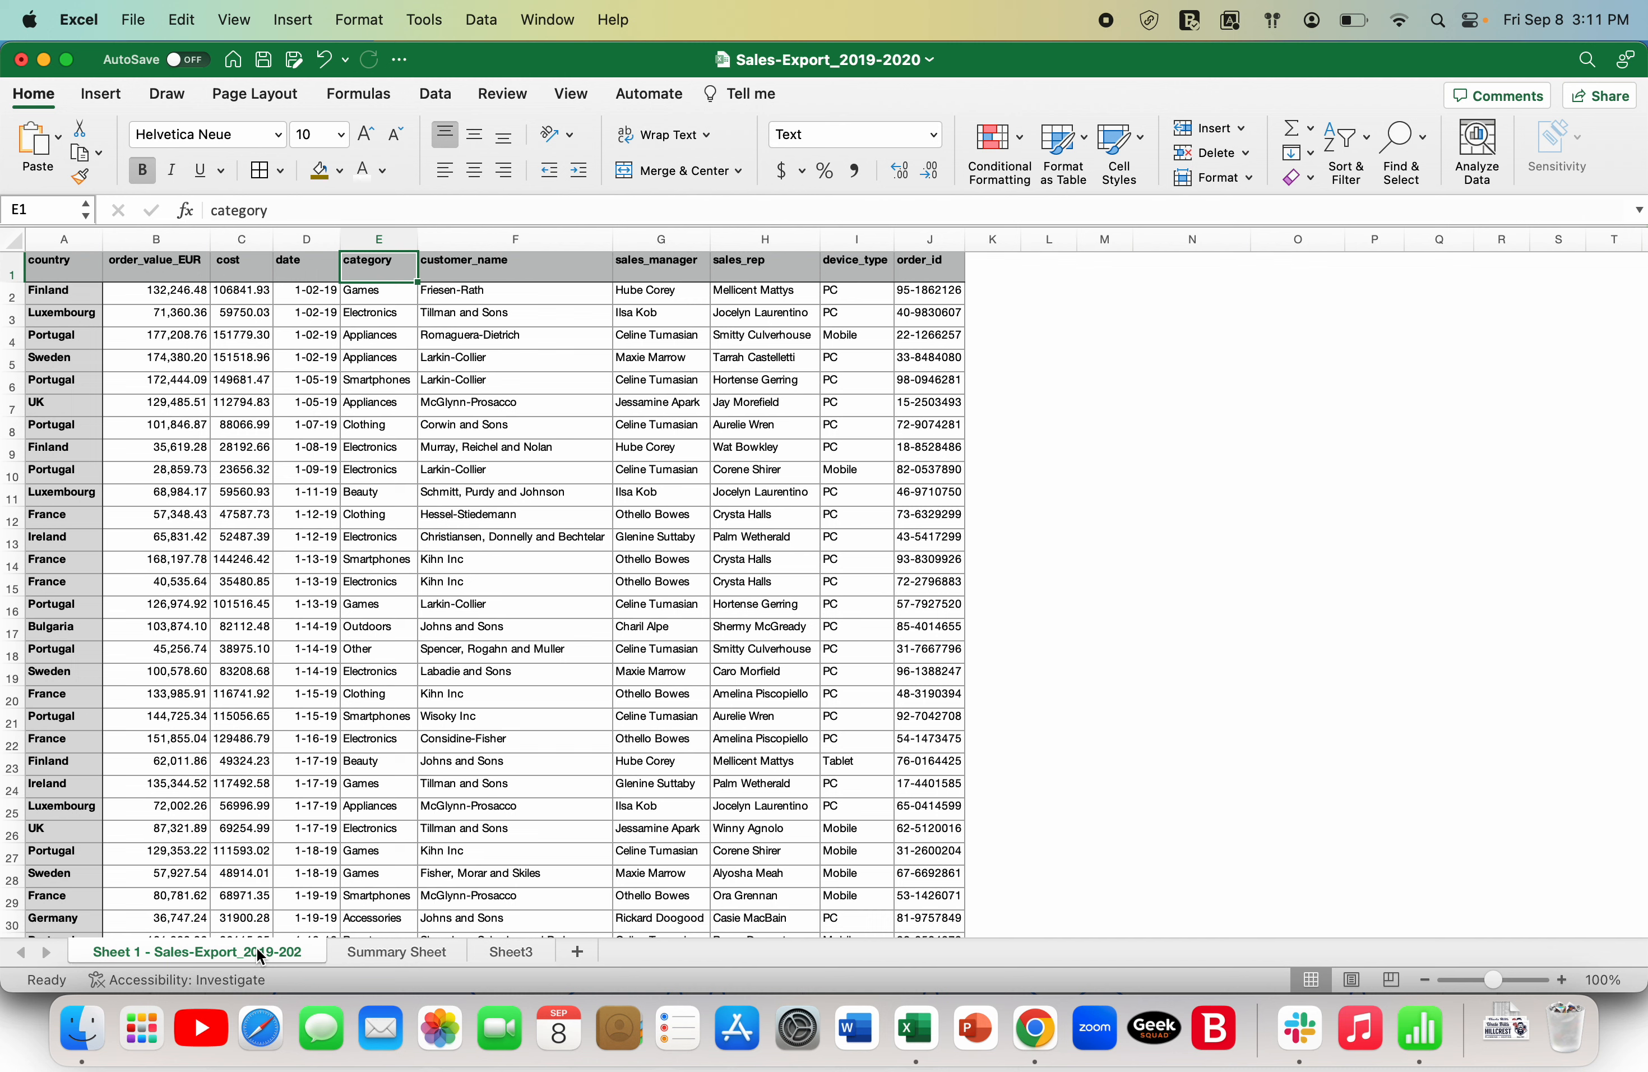
{"action": "left_click", "coordinate": [245, 237]}
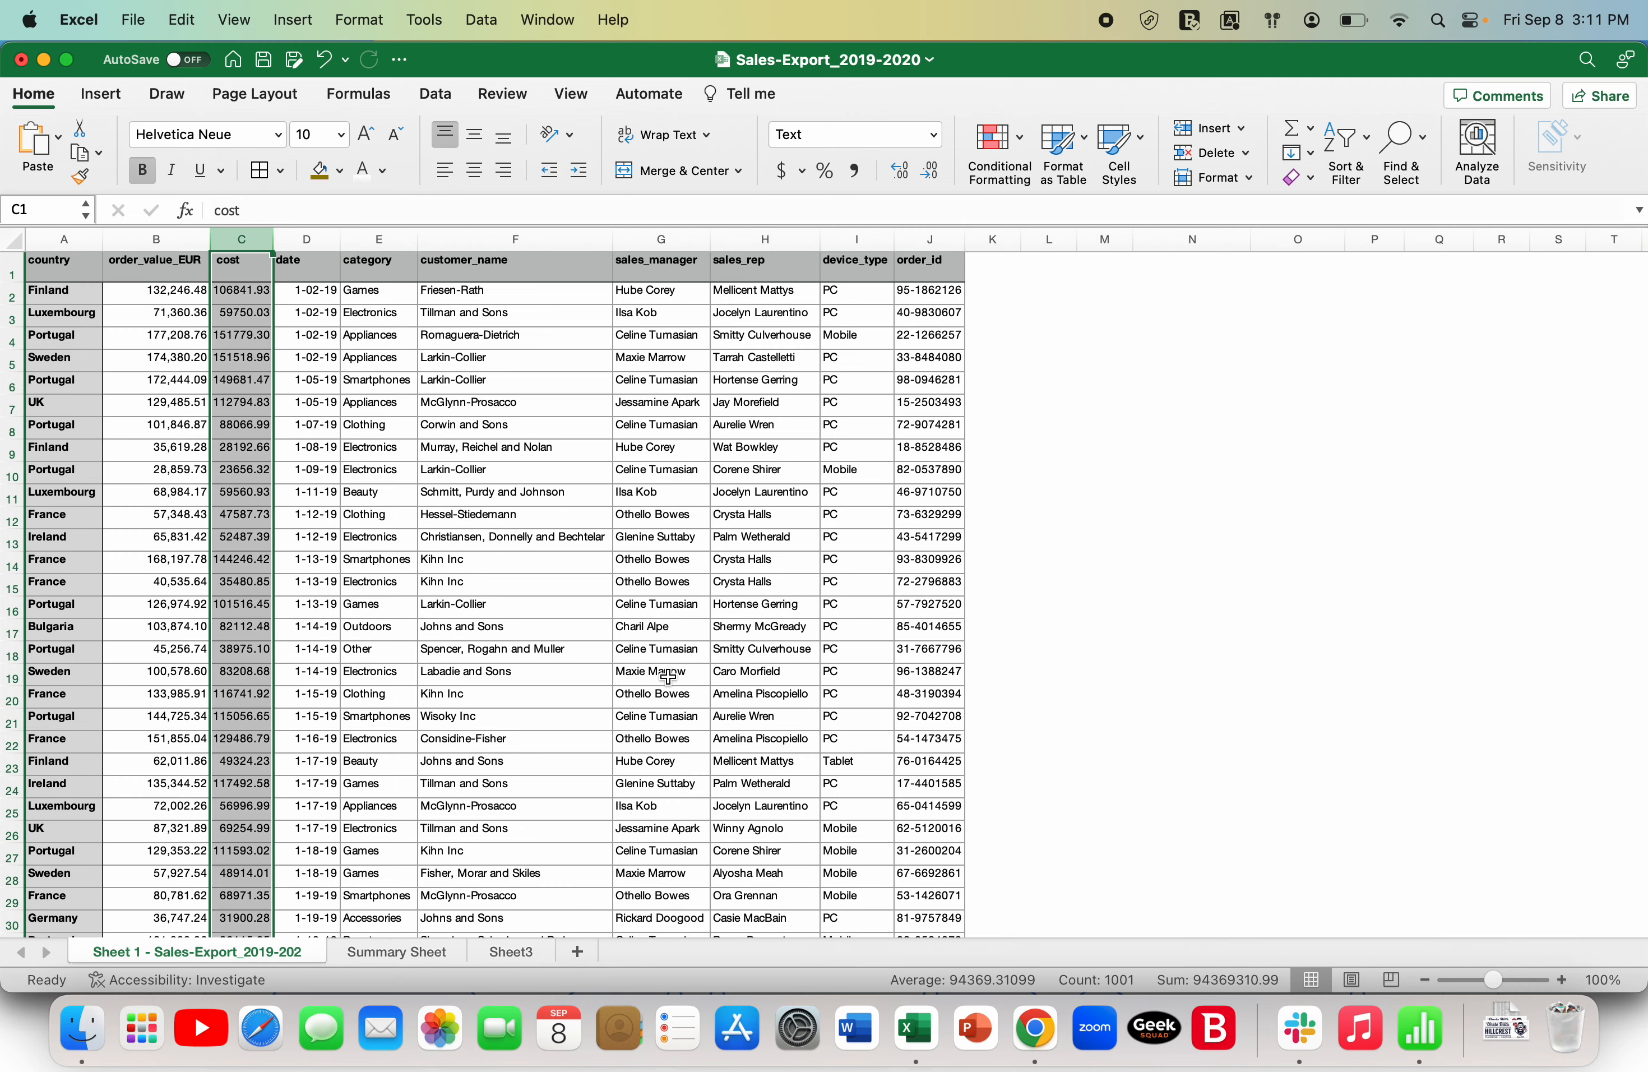
{"action": "left_click", "coordinate": [532, 951]}
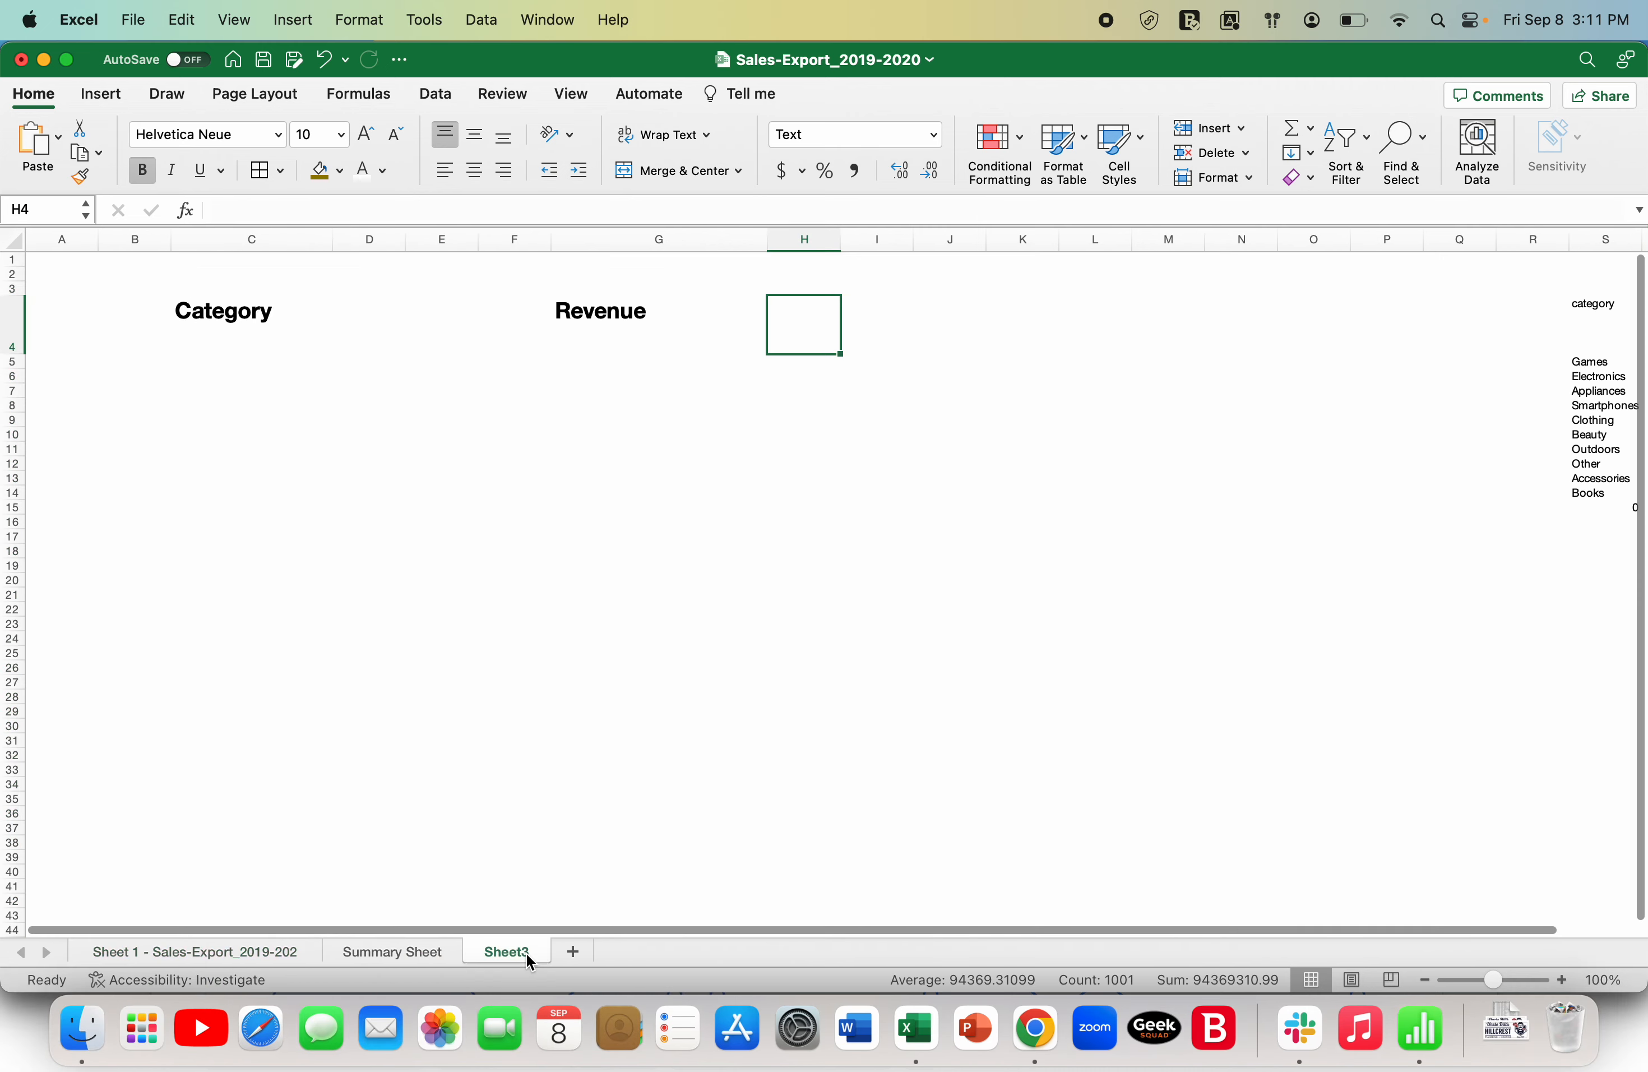
{"action": "type", "text": "Cost"}
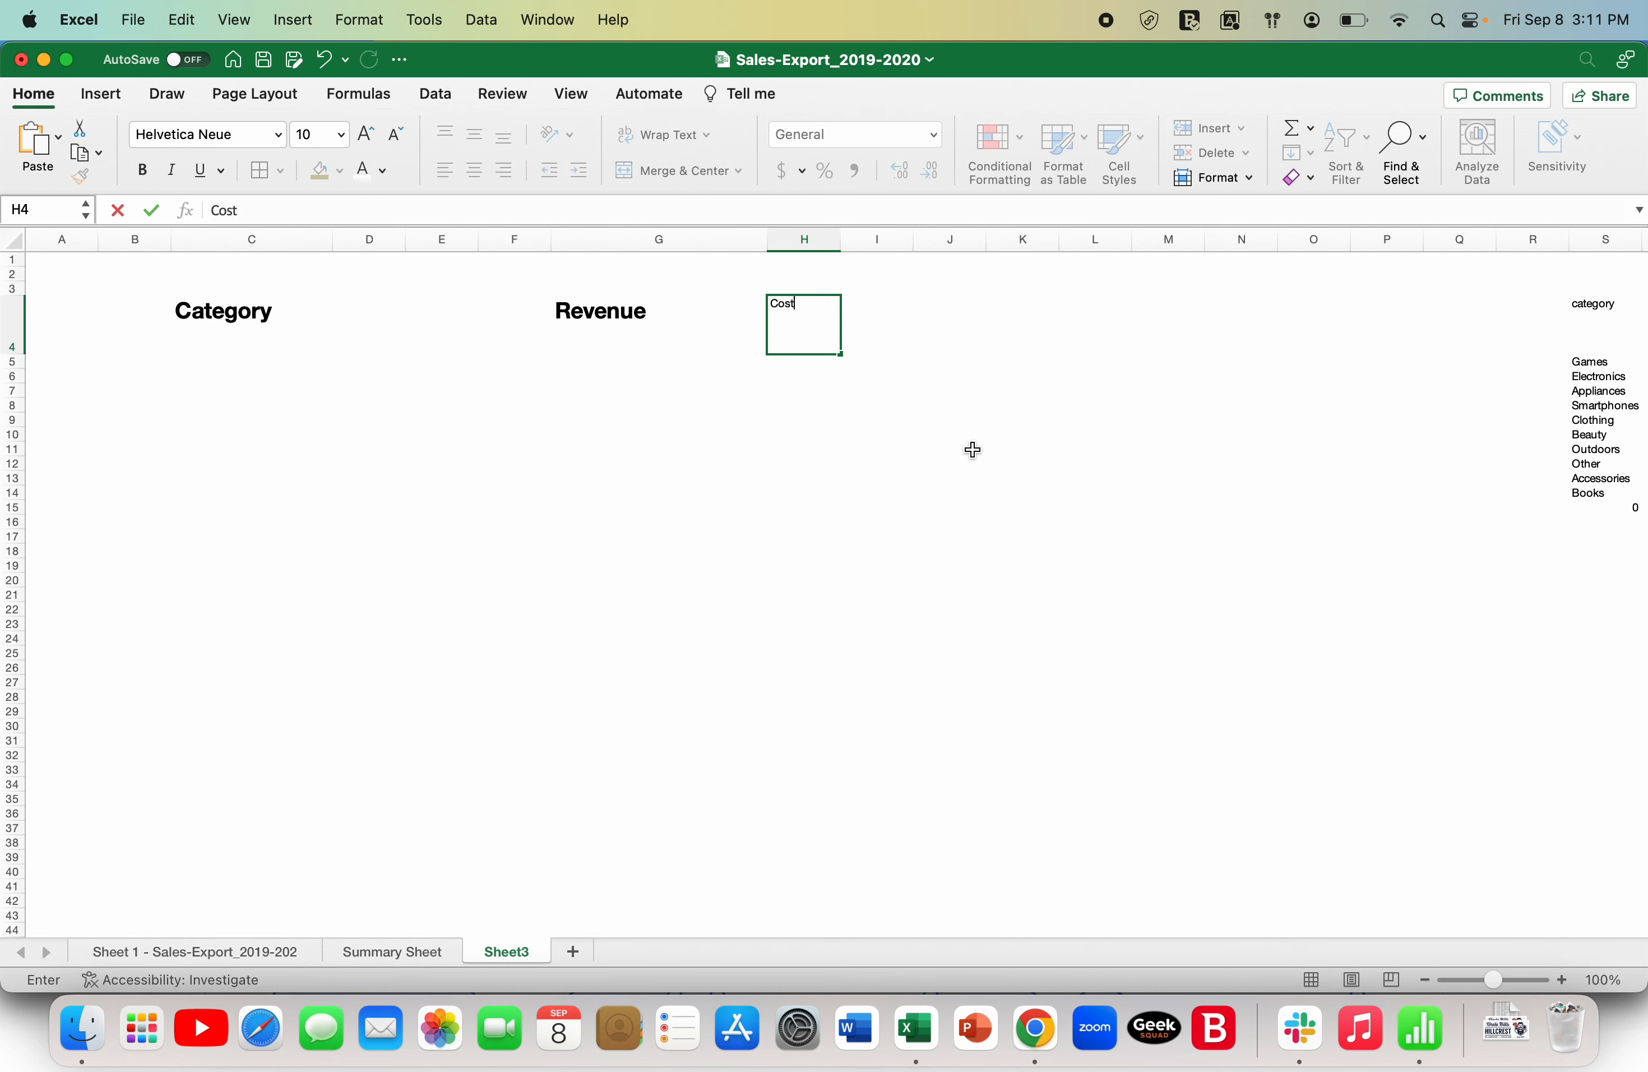
{"action": "key", "text": "Return"}
- Copy the Revenue heading's formatting to the Cost heading in H4 with Format Painter
{"action": "key", "text": "Up"}
{"action": "key", "text": "Left"}
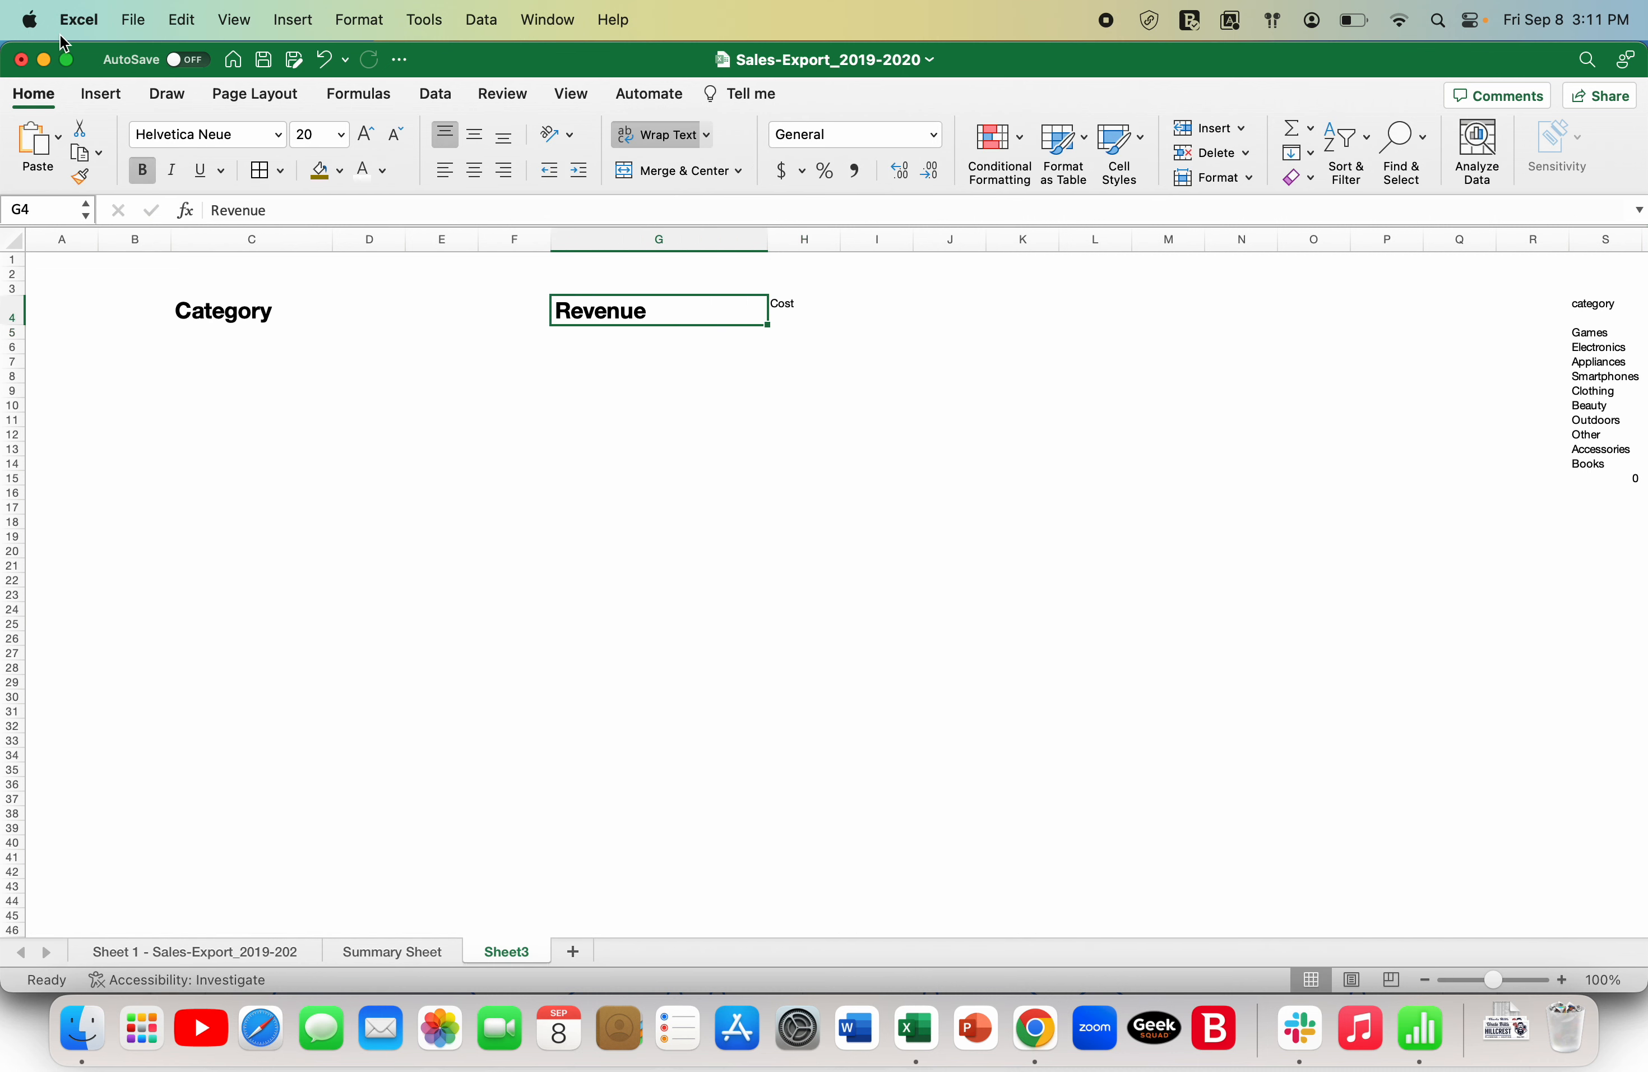
{"action": "key", "text": "Right"}
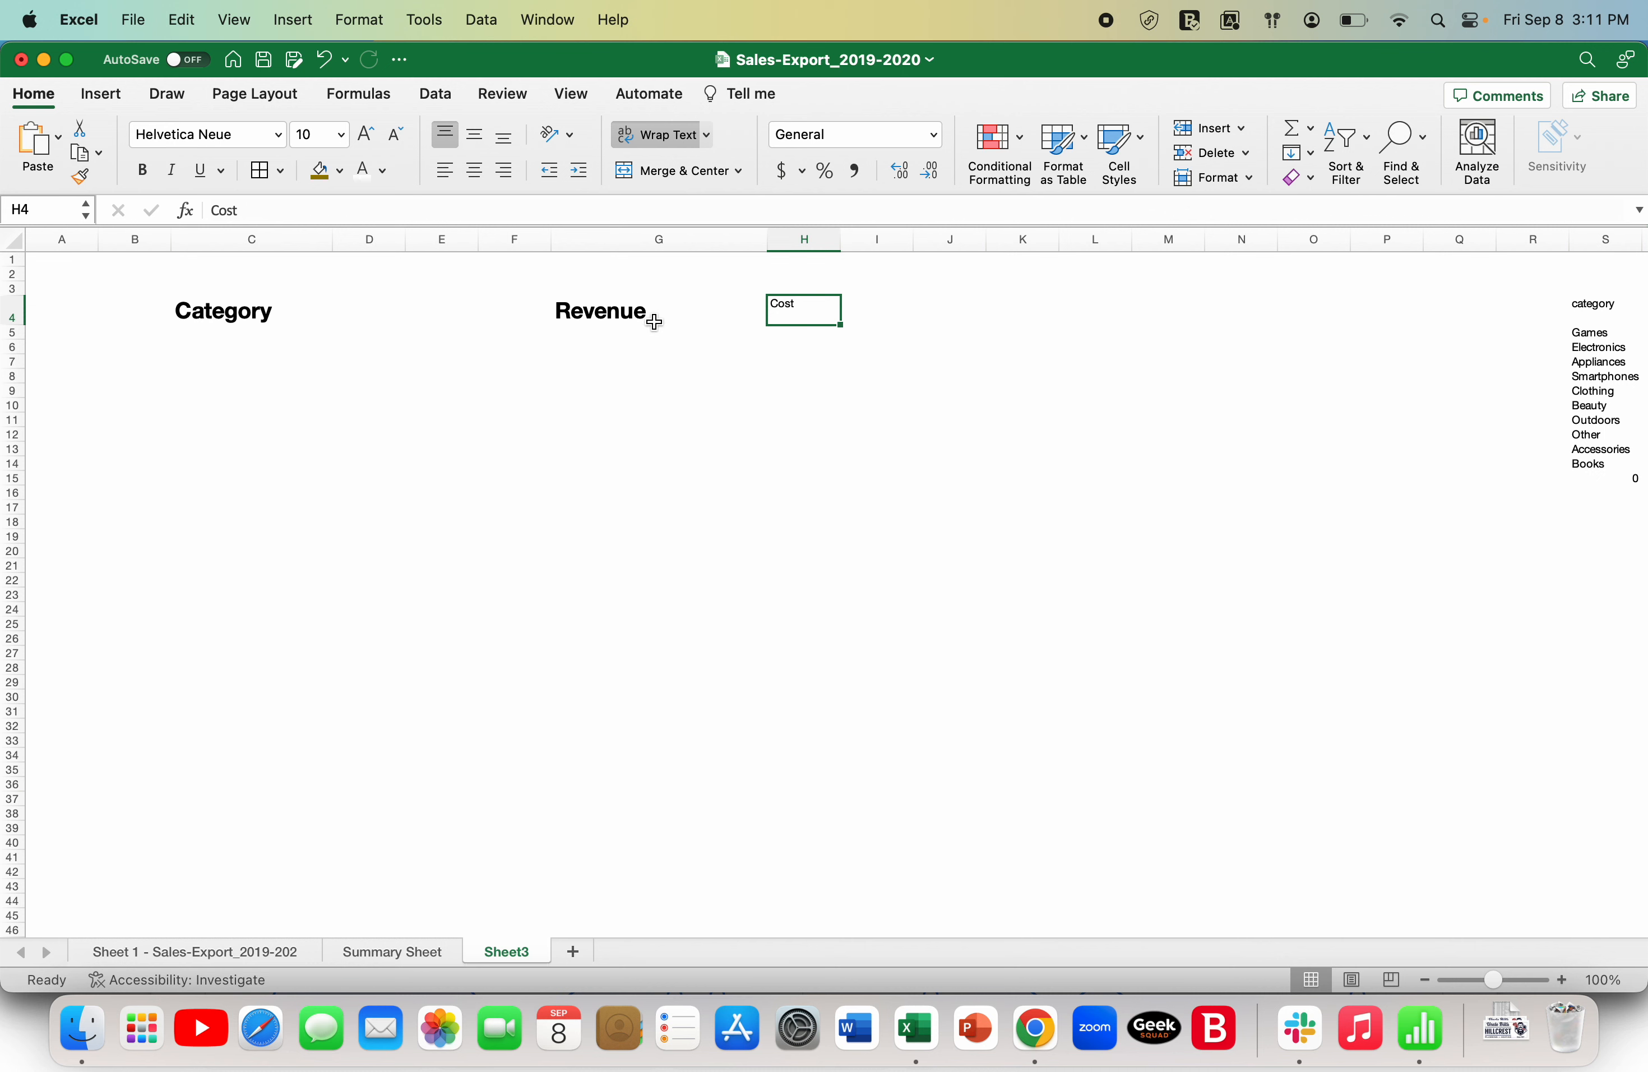
{"action": "left_click", "coordinate": [655, 322]}
{"action": "left_click", "coordinate": [81, 176]}
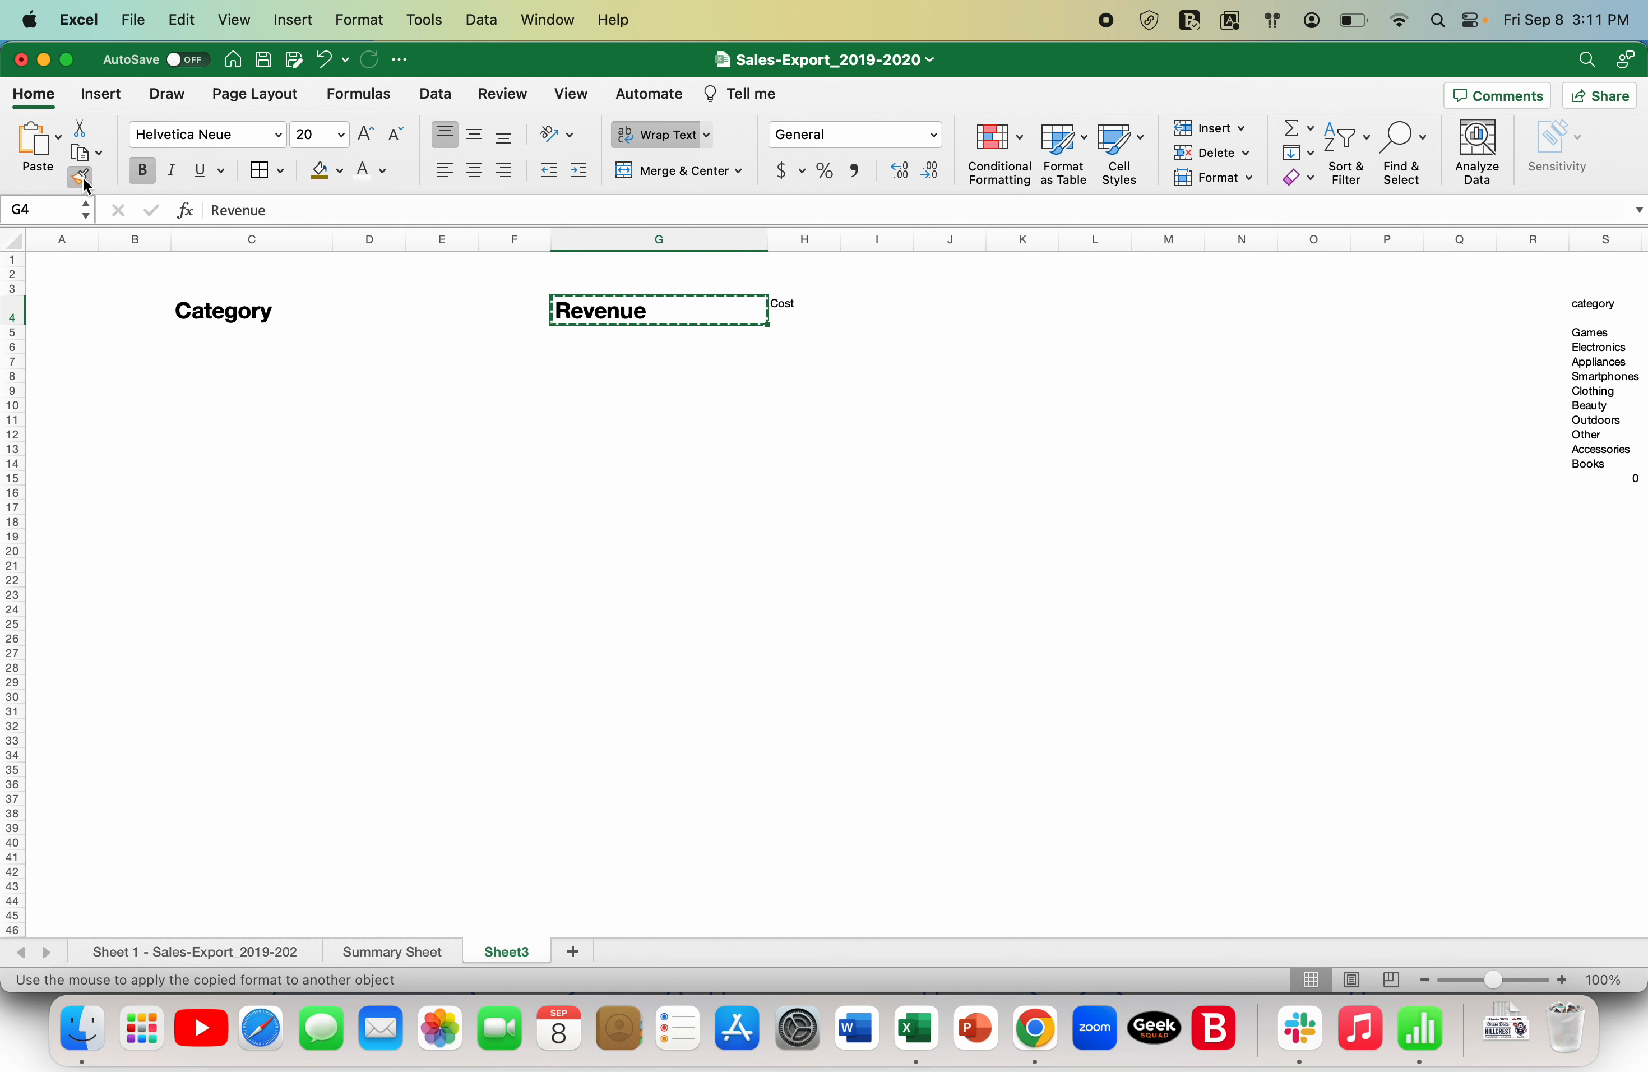
{"action": "left_click", "coordinate": [796, 303]}
{"action": "left_click", "coordinate": [844, 402]}
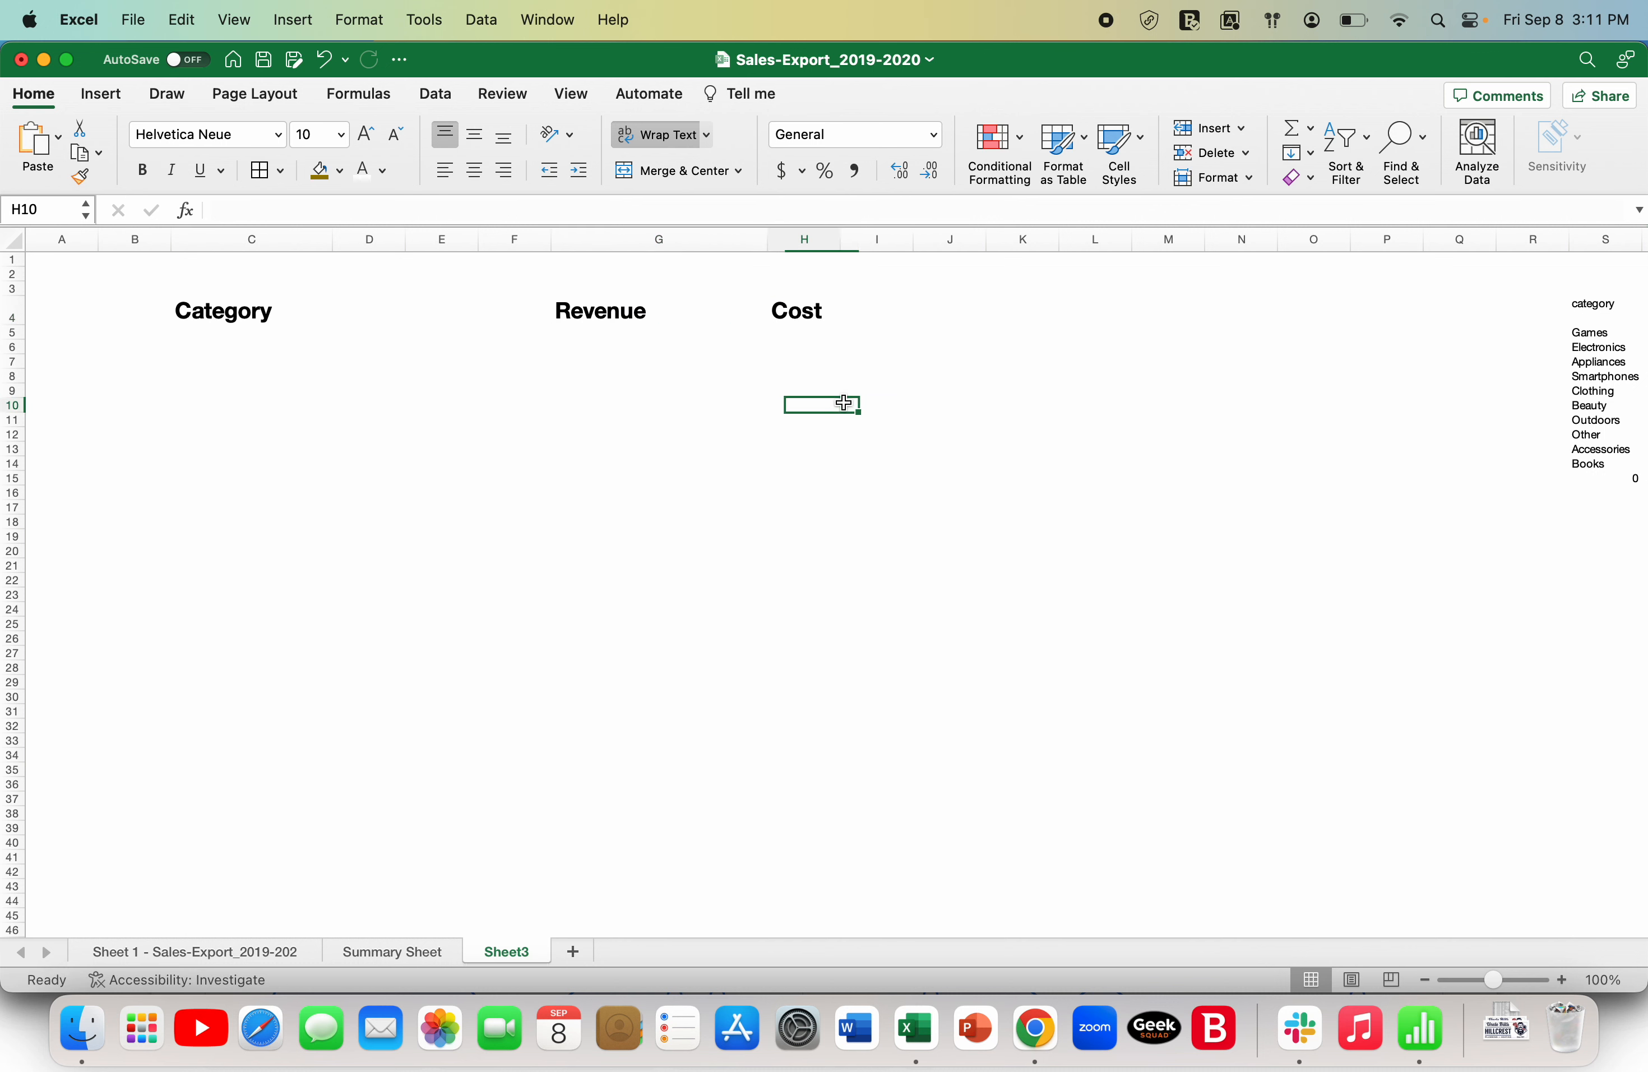
{"action": "key", "text": "Left"}
{"action": "key", "text": "Left"}
{"action": "key", "text": "Up"}
{"action": "key", "text": "Up"}
{"action": "key", "text": "Up"}
{"action": "key", "text": "Right"}
{"action": "key", "text": "Right"}
{"action": "key", "text": "Up"}
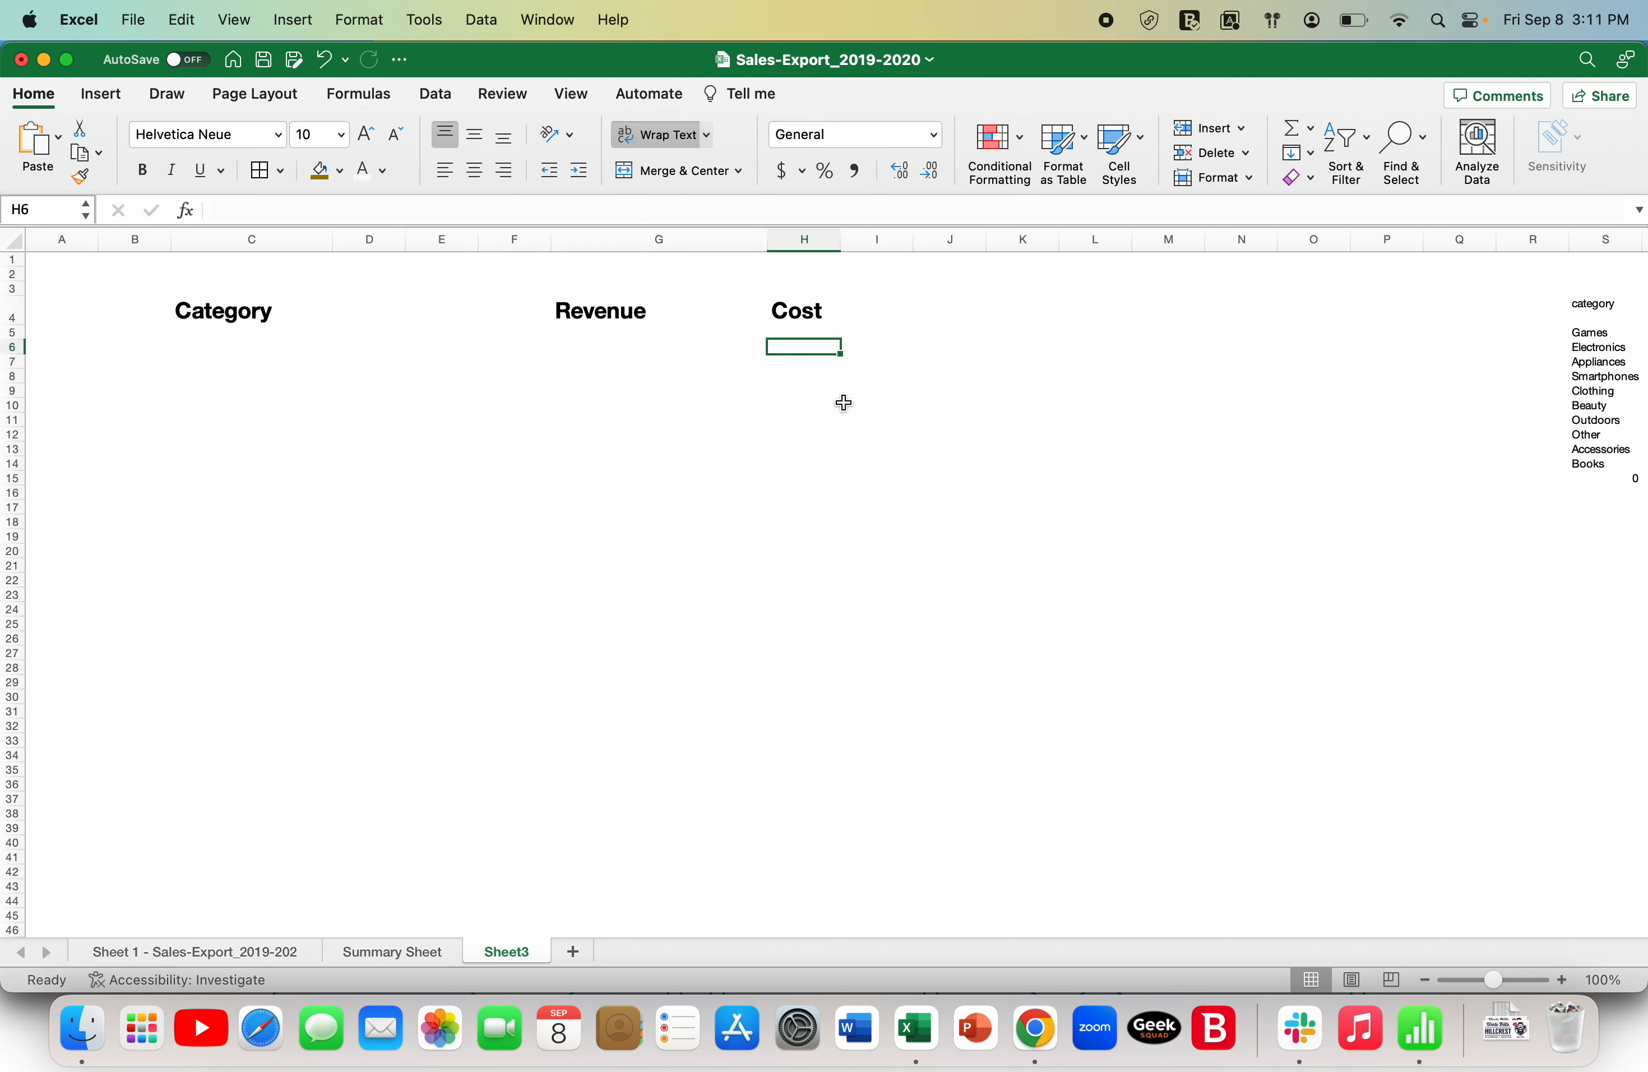
{"action": "key", "text": "Up"}
{"action": "key", "text": "Left"}
{"action": "key", "text": "Up"}
{"action": "key", "text": "Right"}
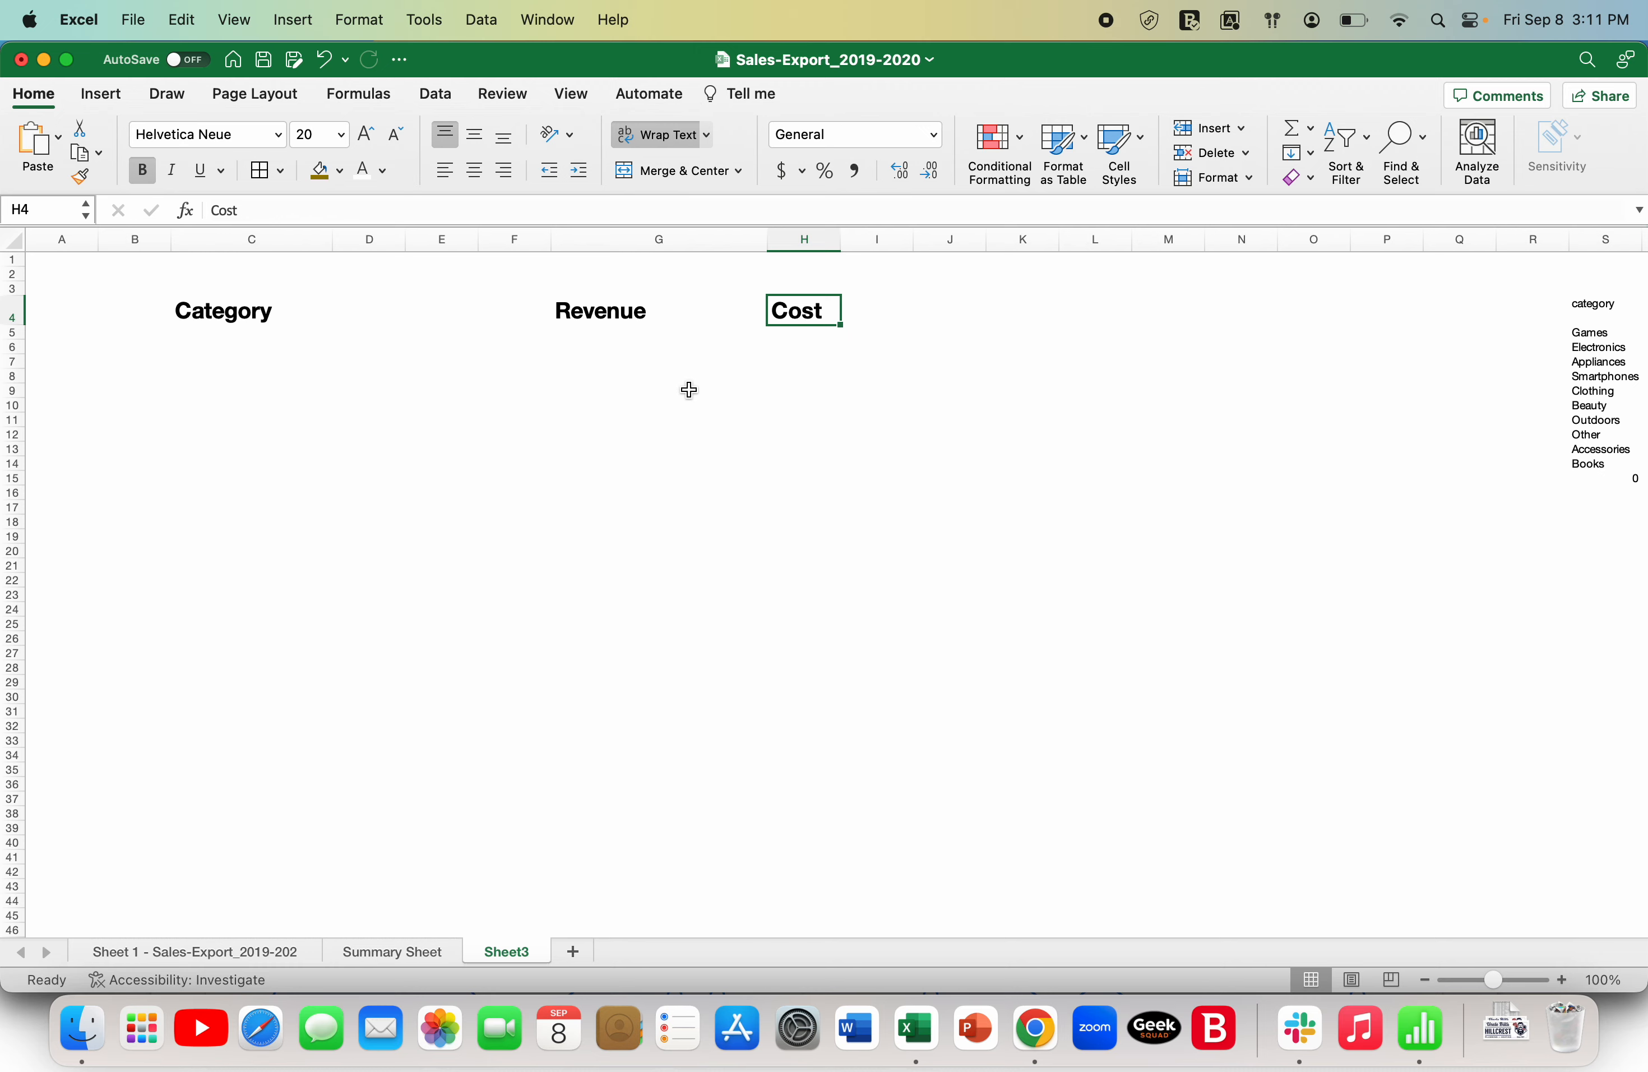
- Enter the heading Orders in cell I4 of Sheet3, checking the sales export columns for reference
{"action": "left_click", "coordinate": [227, 944]}
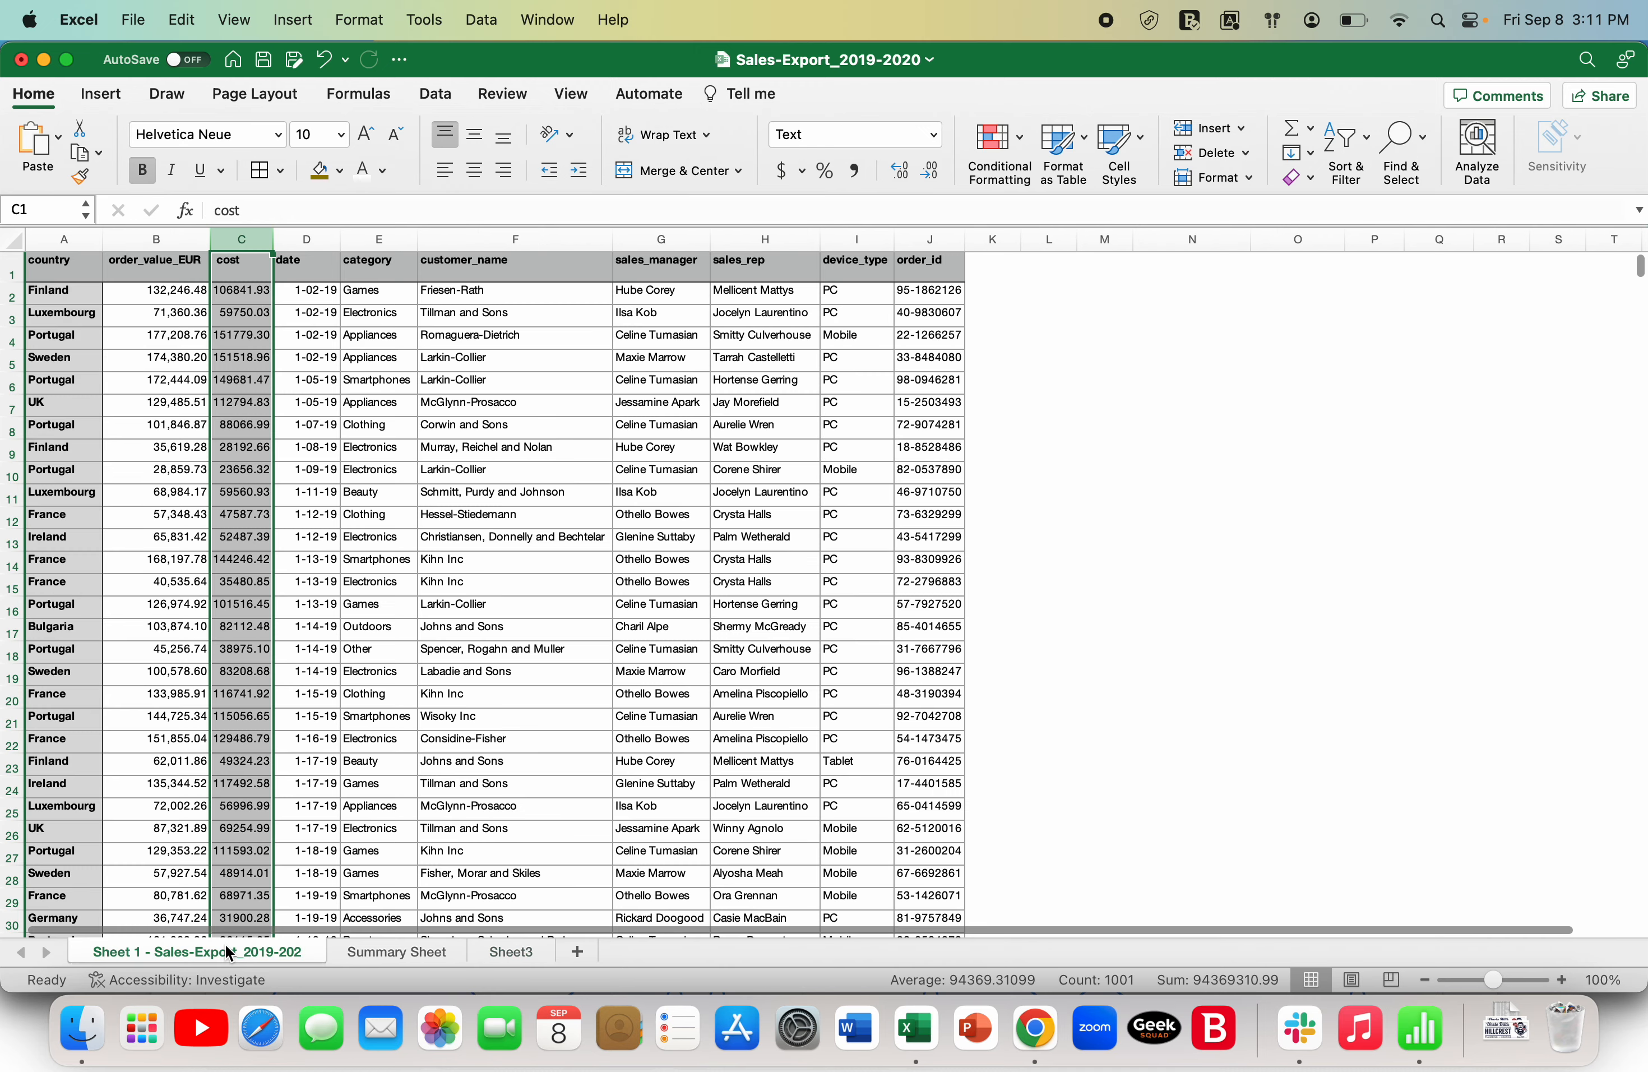
{"action": "left_click", "coordinate": [502, 952]}
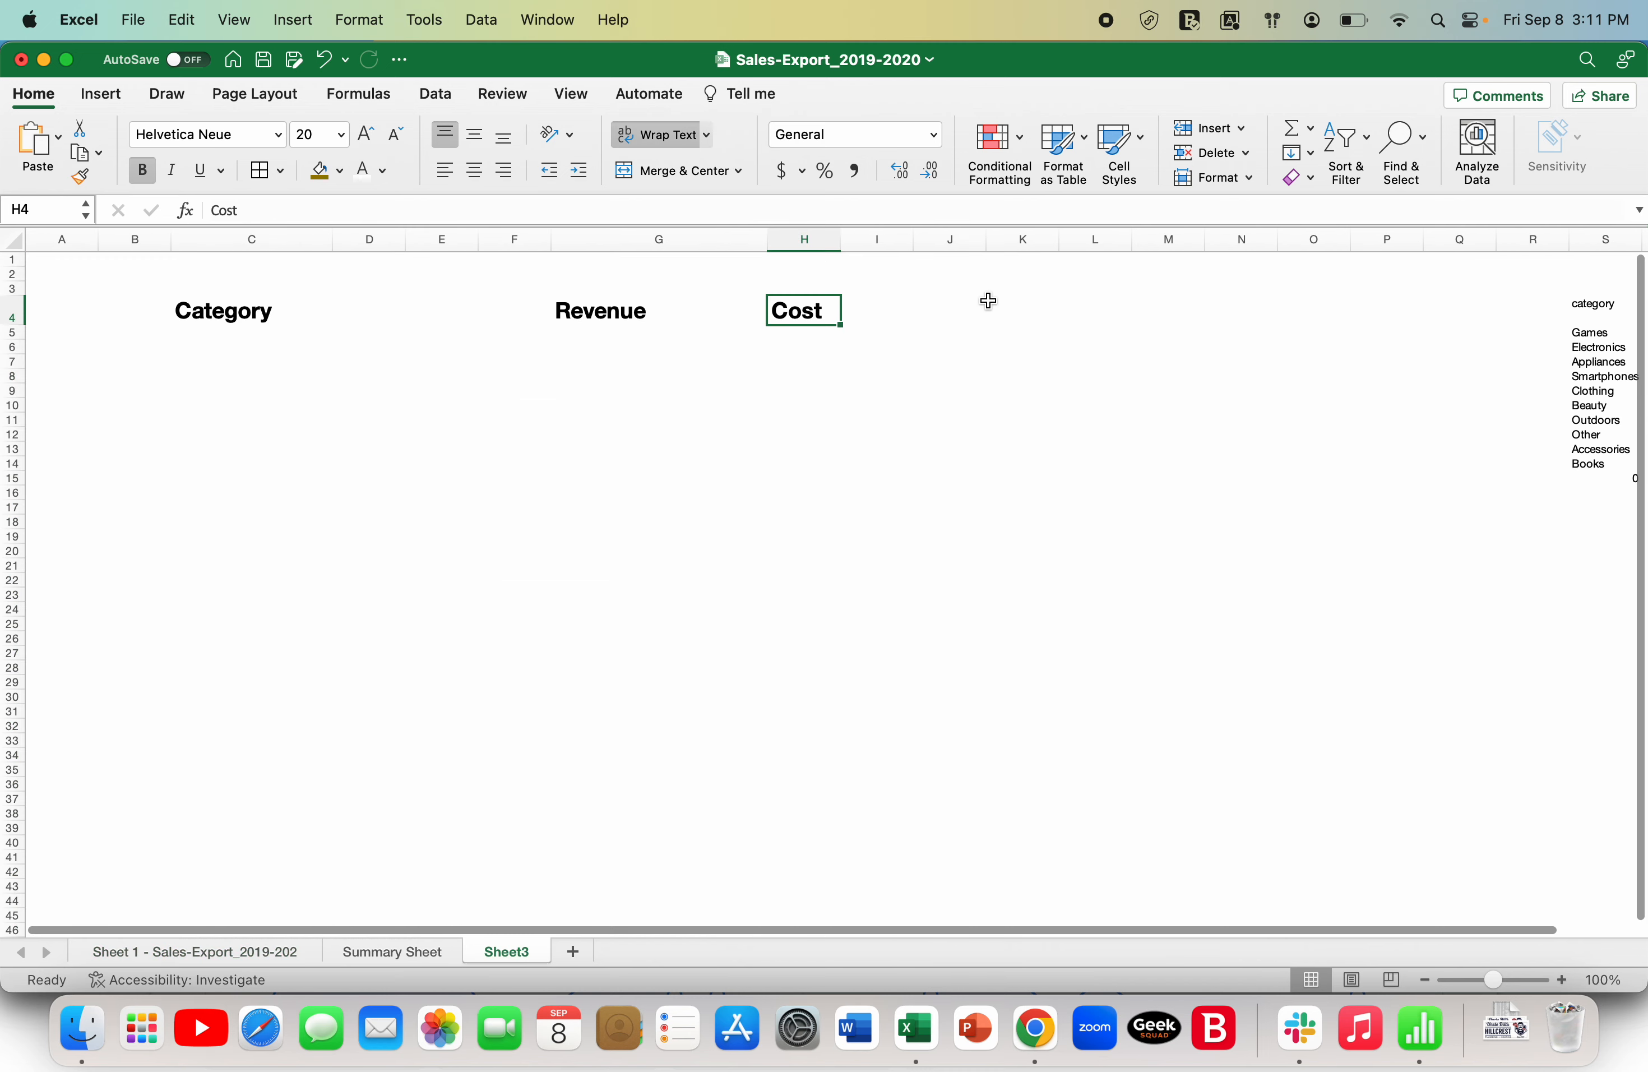
{"action": "left_click", "coordinate": [887, 314]}
{"action": "type", "text": "Ord"}
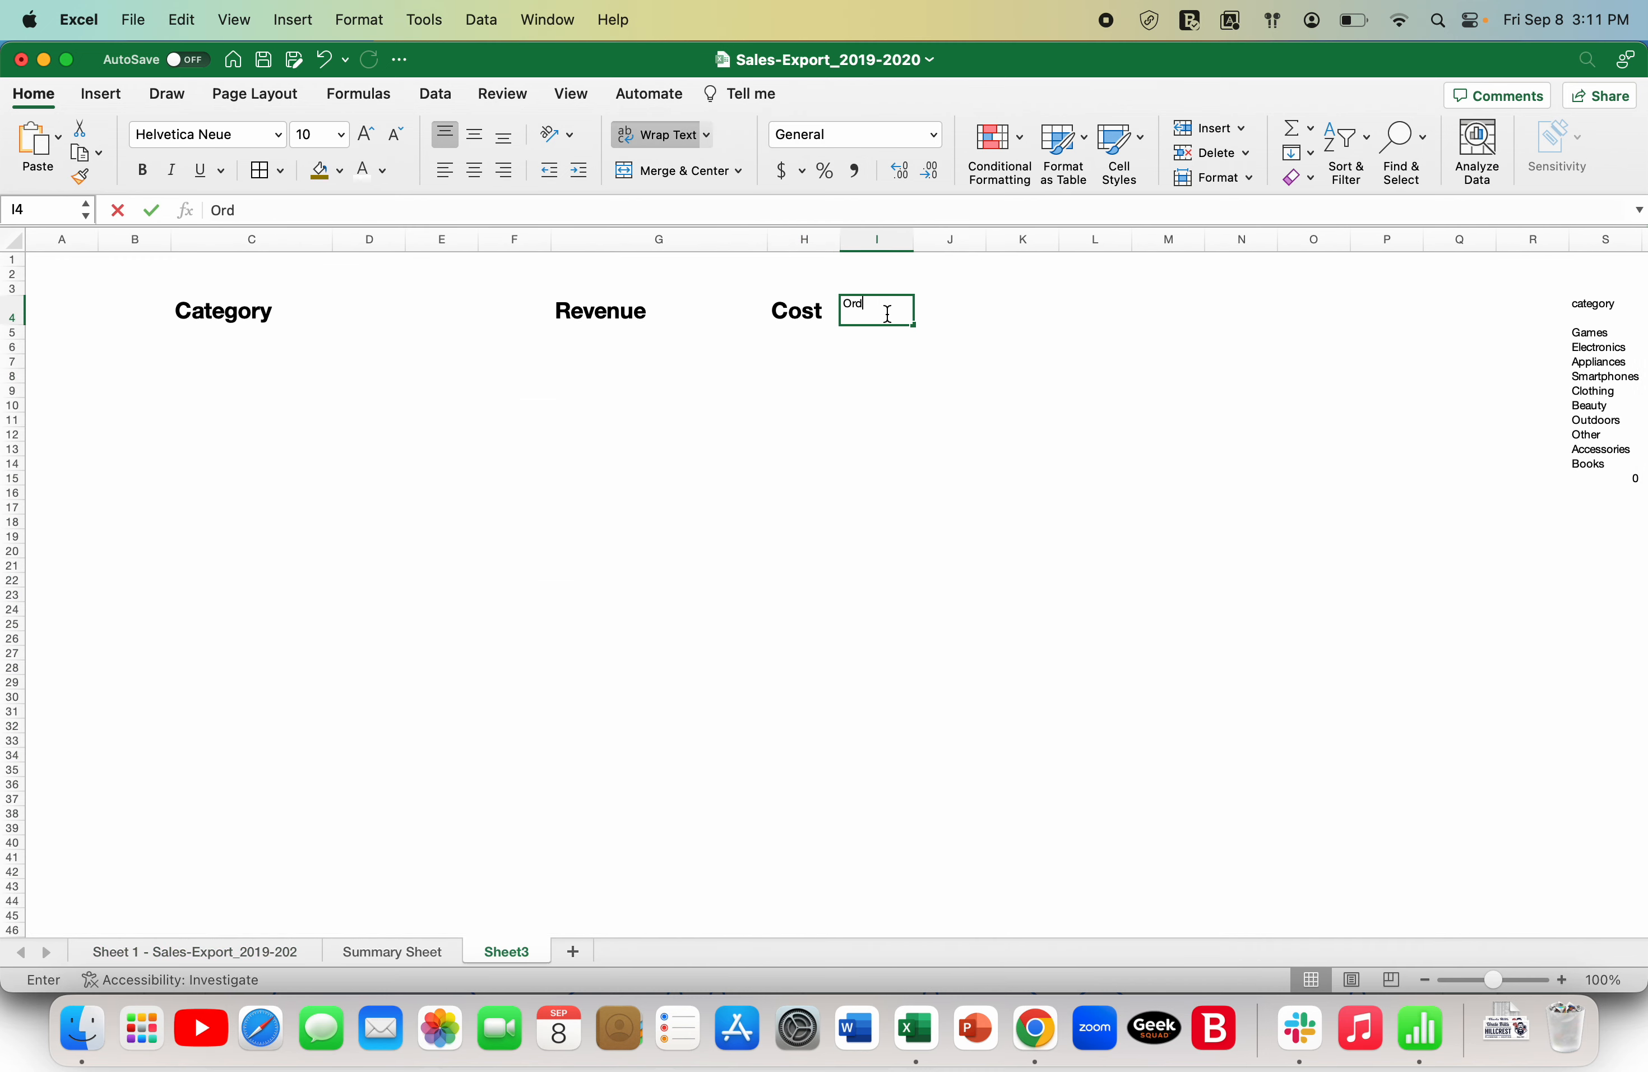
{"action": "type", "text": "ers"}
{"action": "key", "text": "Return"}
- Copy the Cost heading's formatting to the Orders heading with Format Painter and widen column I to fit it on one line
{"action": "key", "text": "Up"}
{"action": "key", "text": "Left"}
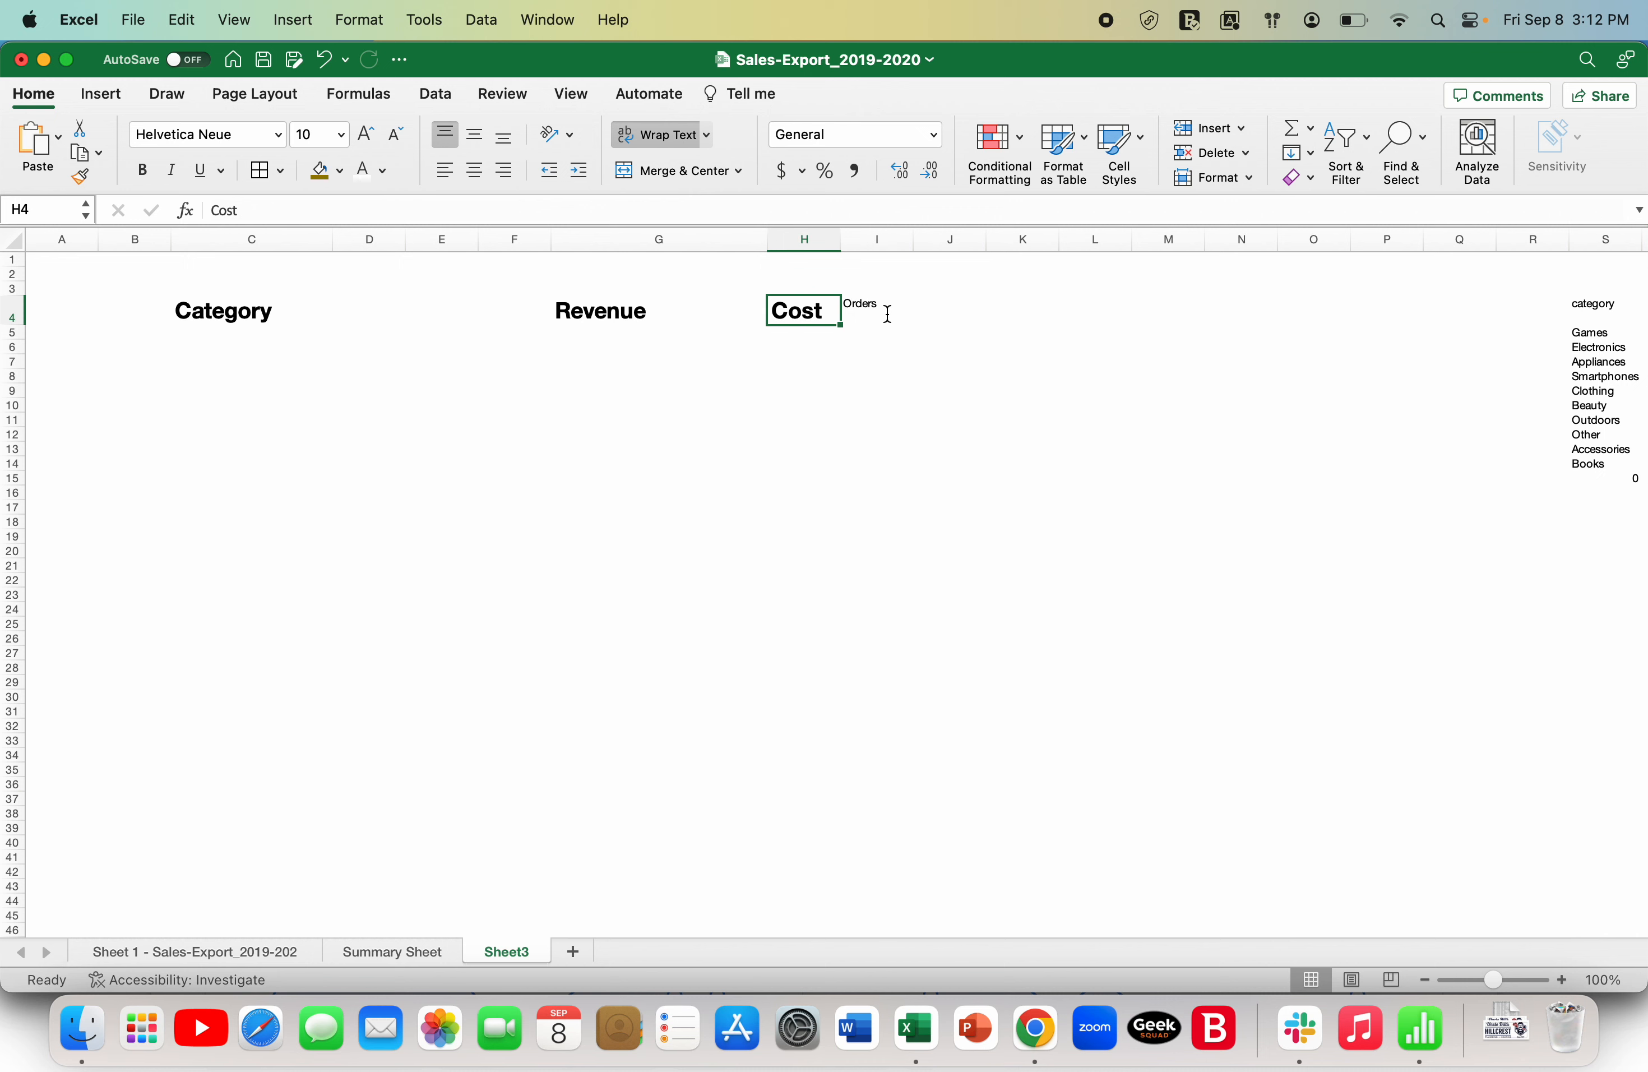
{"action": "left_click", "coordinate": [80, 176]}
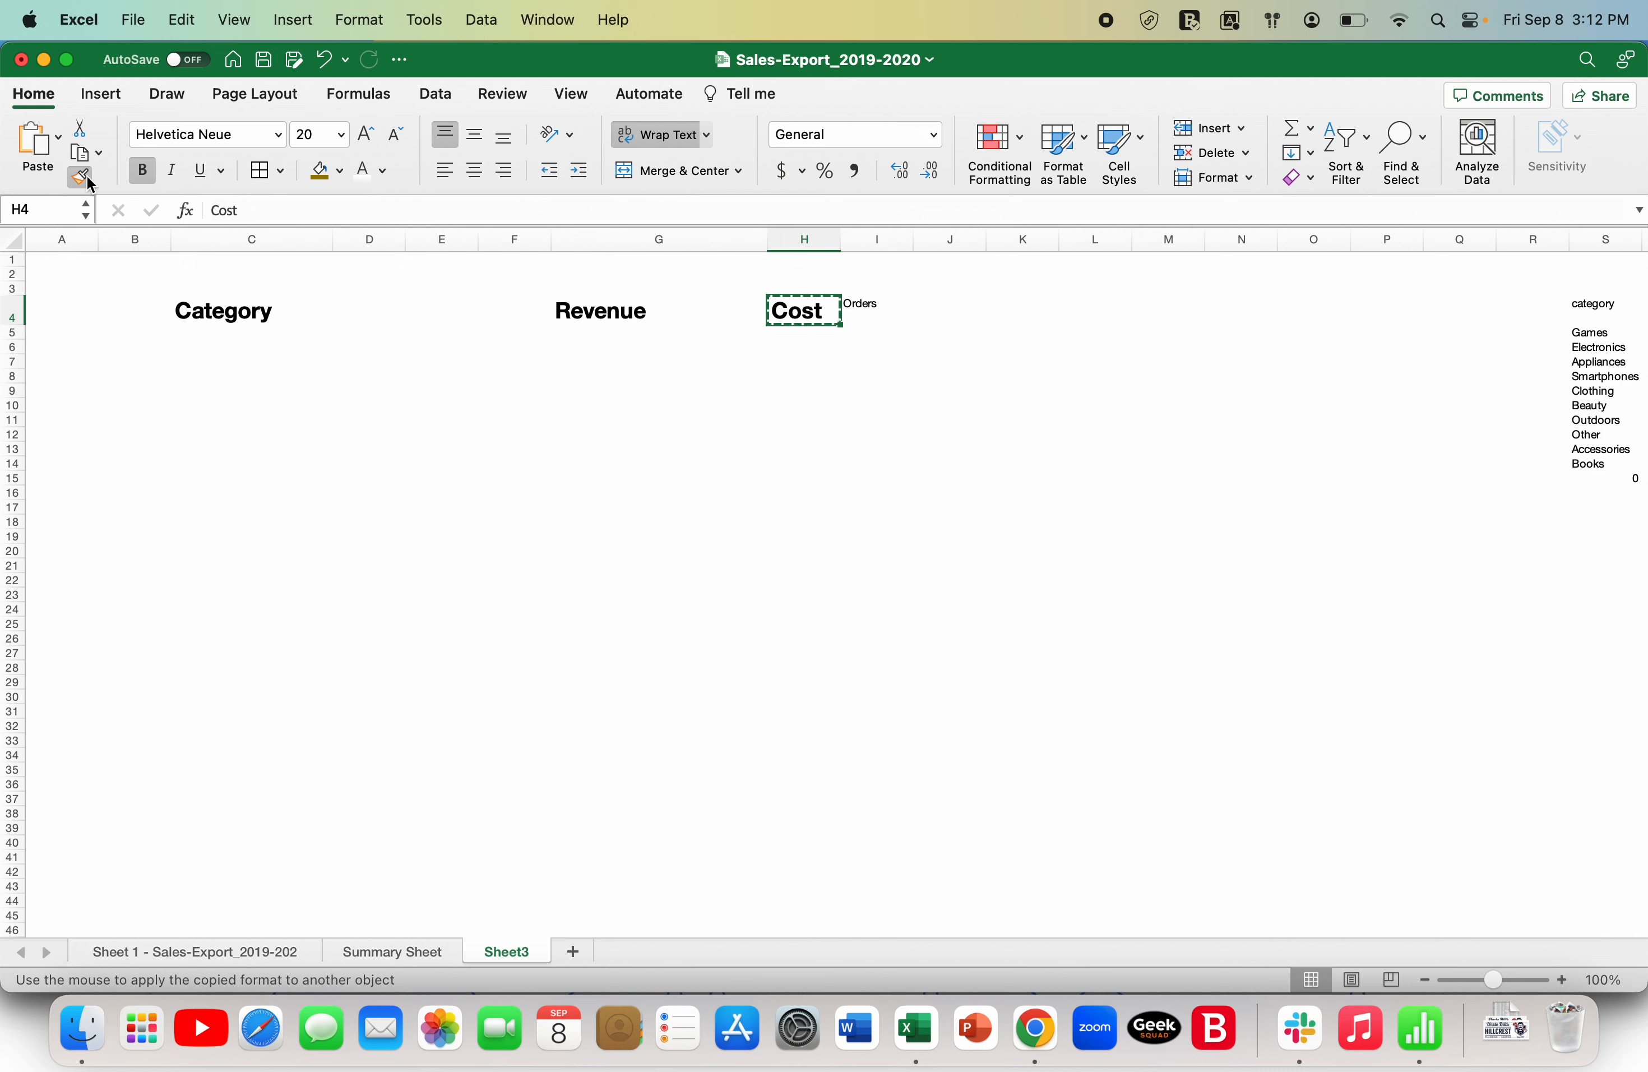
{"action": "left_click", "coordinate": [863, 309]}
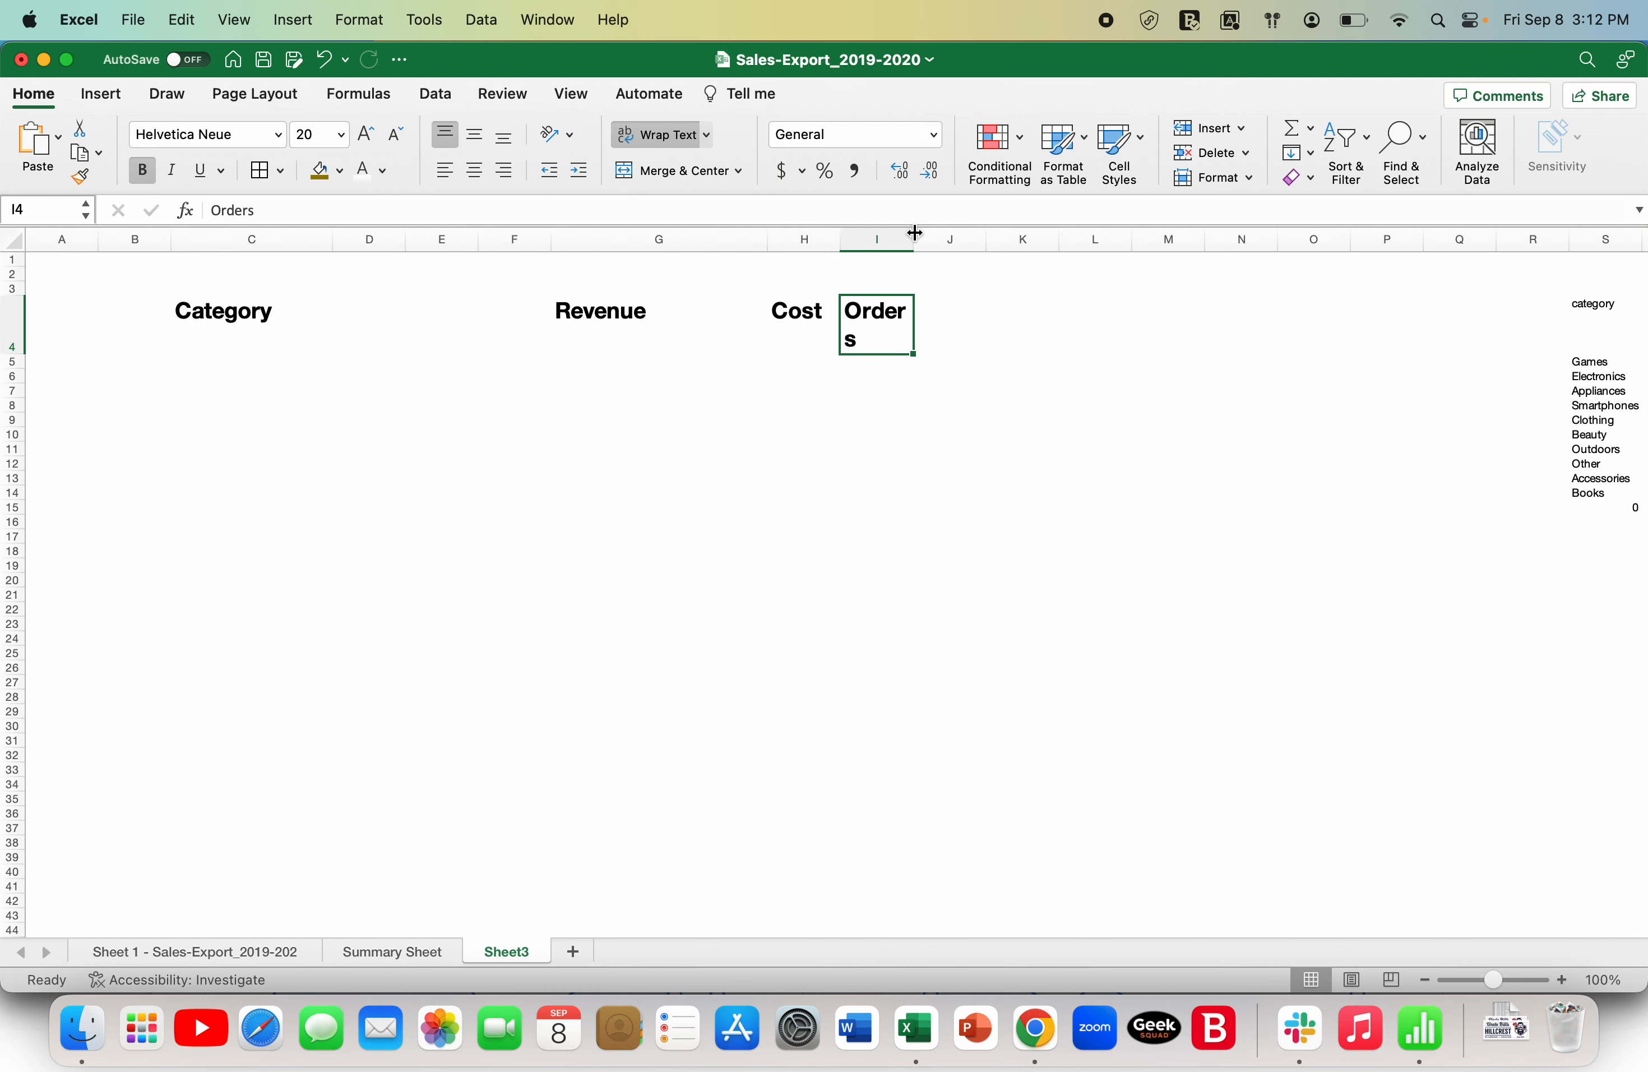
{"action": "left_click_drag", "start_coordinate": [915, 234], "coordinate": [1004, 236]}
{"action": "left_click", "coordinate": [861, 391]}
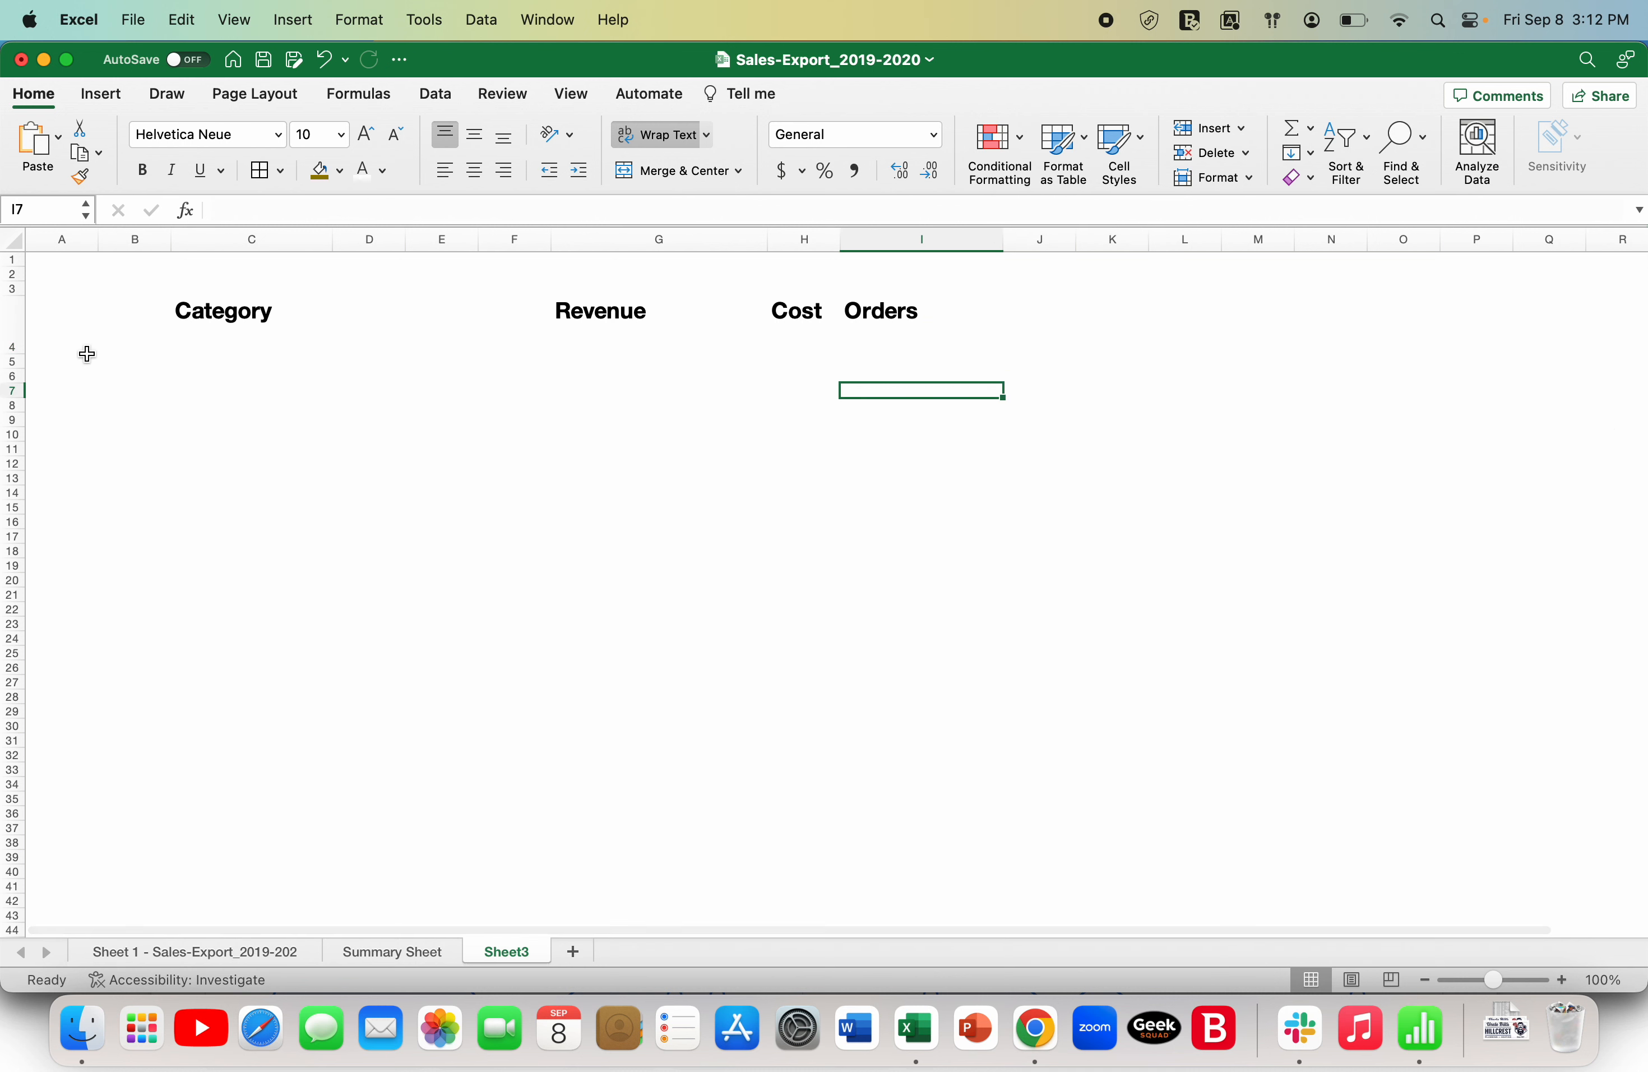
- Fit row 4's height to its single-line headings and widen column H slightly to space Cost from Orders
{"action": "double_click", "coordinate": [6, 357]}
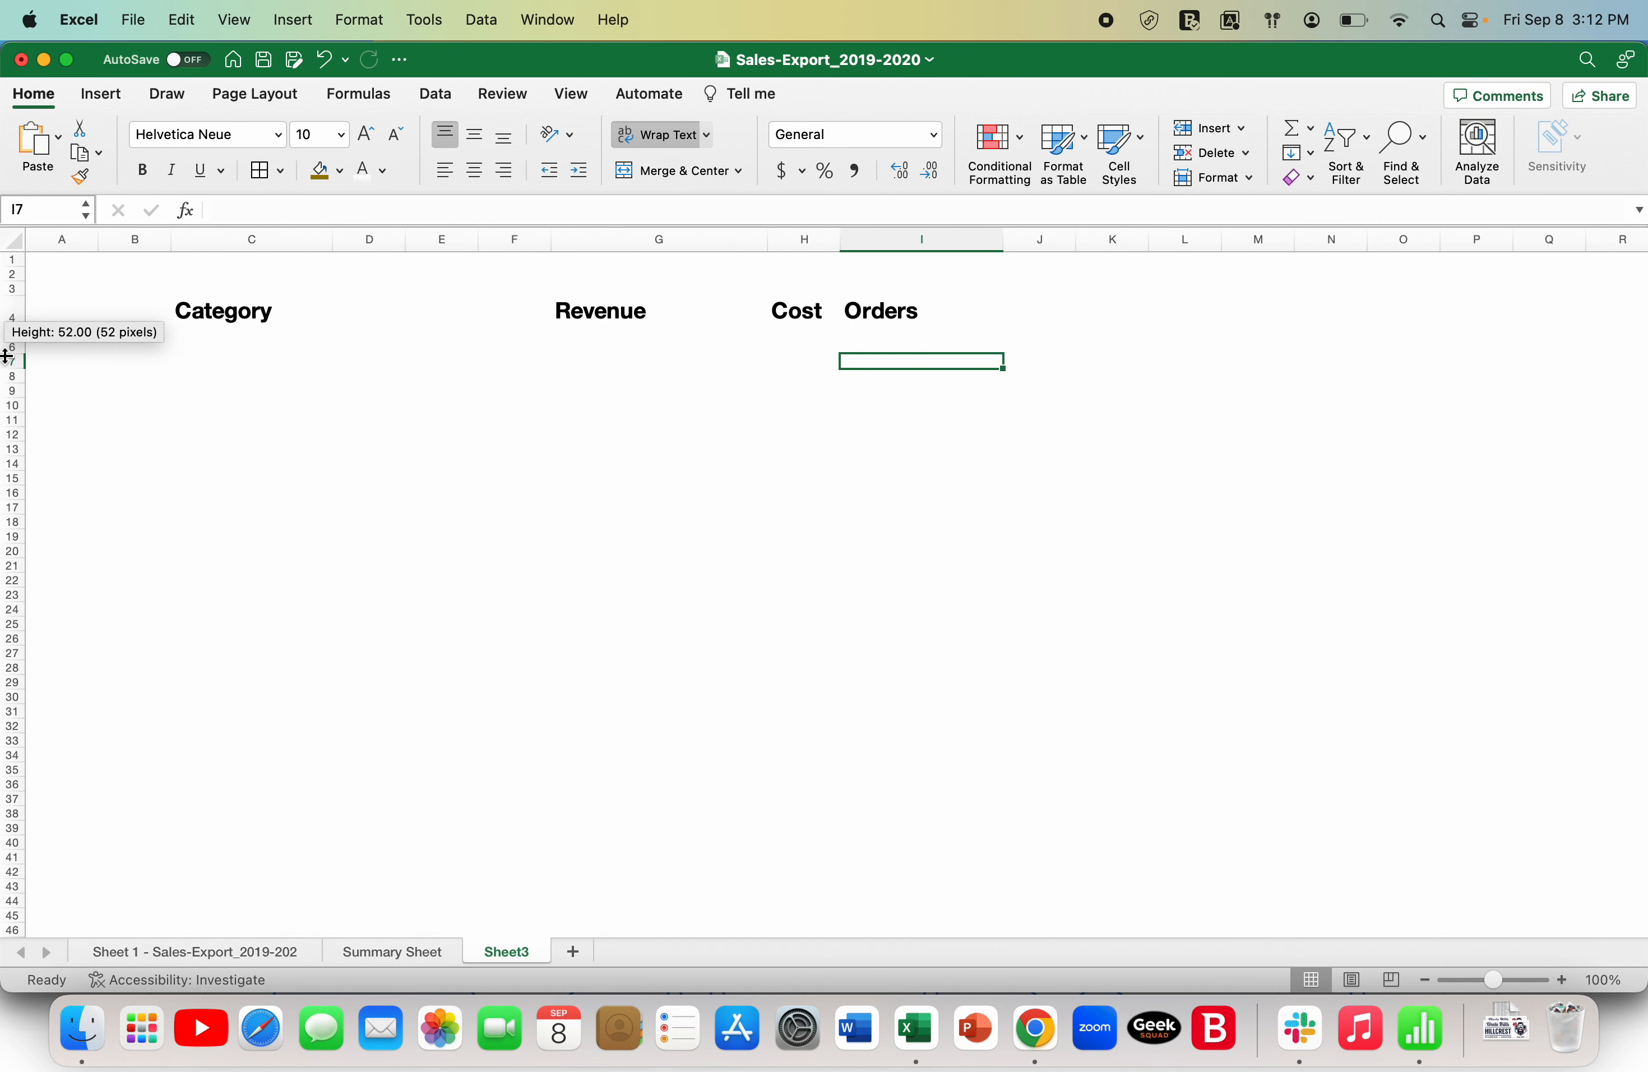
{"action": "left_click", "coordinate": [265, 379]}
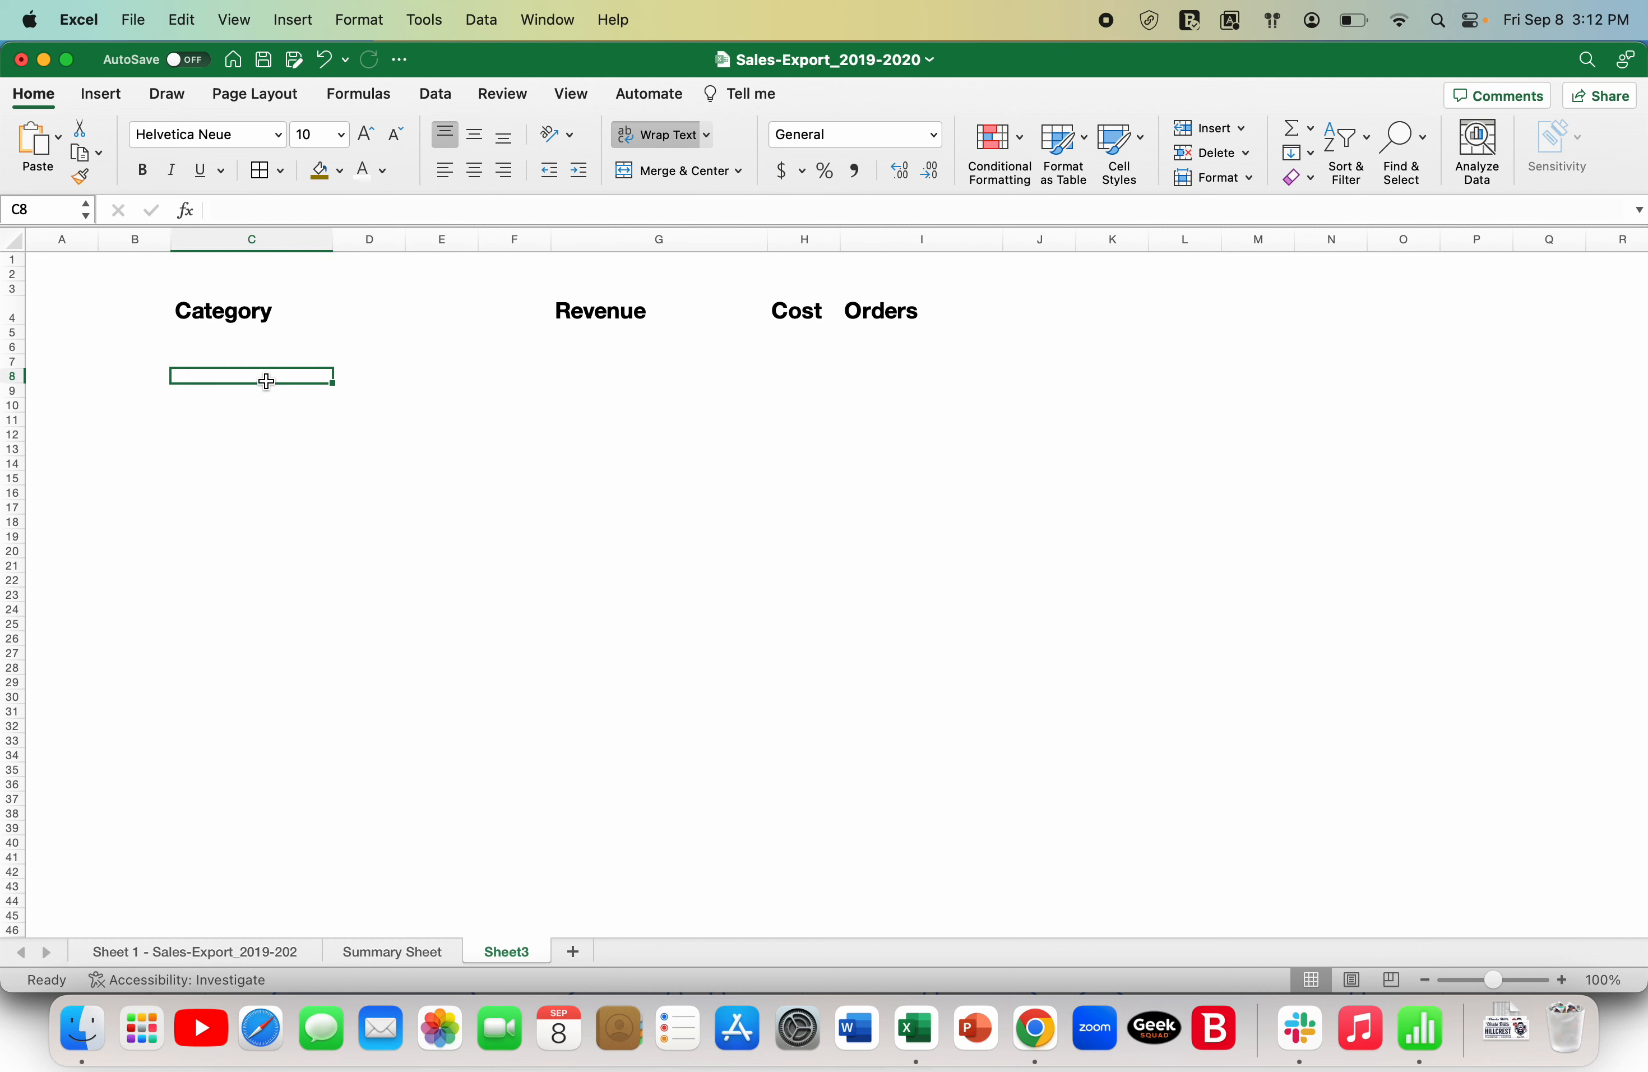
{"action": "key", "text": "Up"}
{"action": "key", "text": "Up"}
{"action": "key", "text": "Up"}
{"action": "key", "text": "Up"}
{"action": "key", "text": "Right"}
{"action": "key", "text": "Down"}
{"action": "key", "text": "Left"}
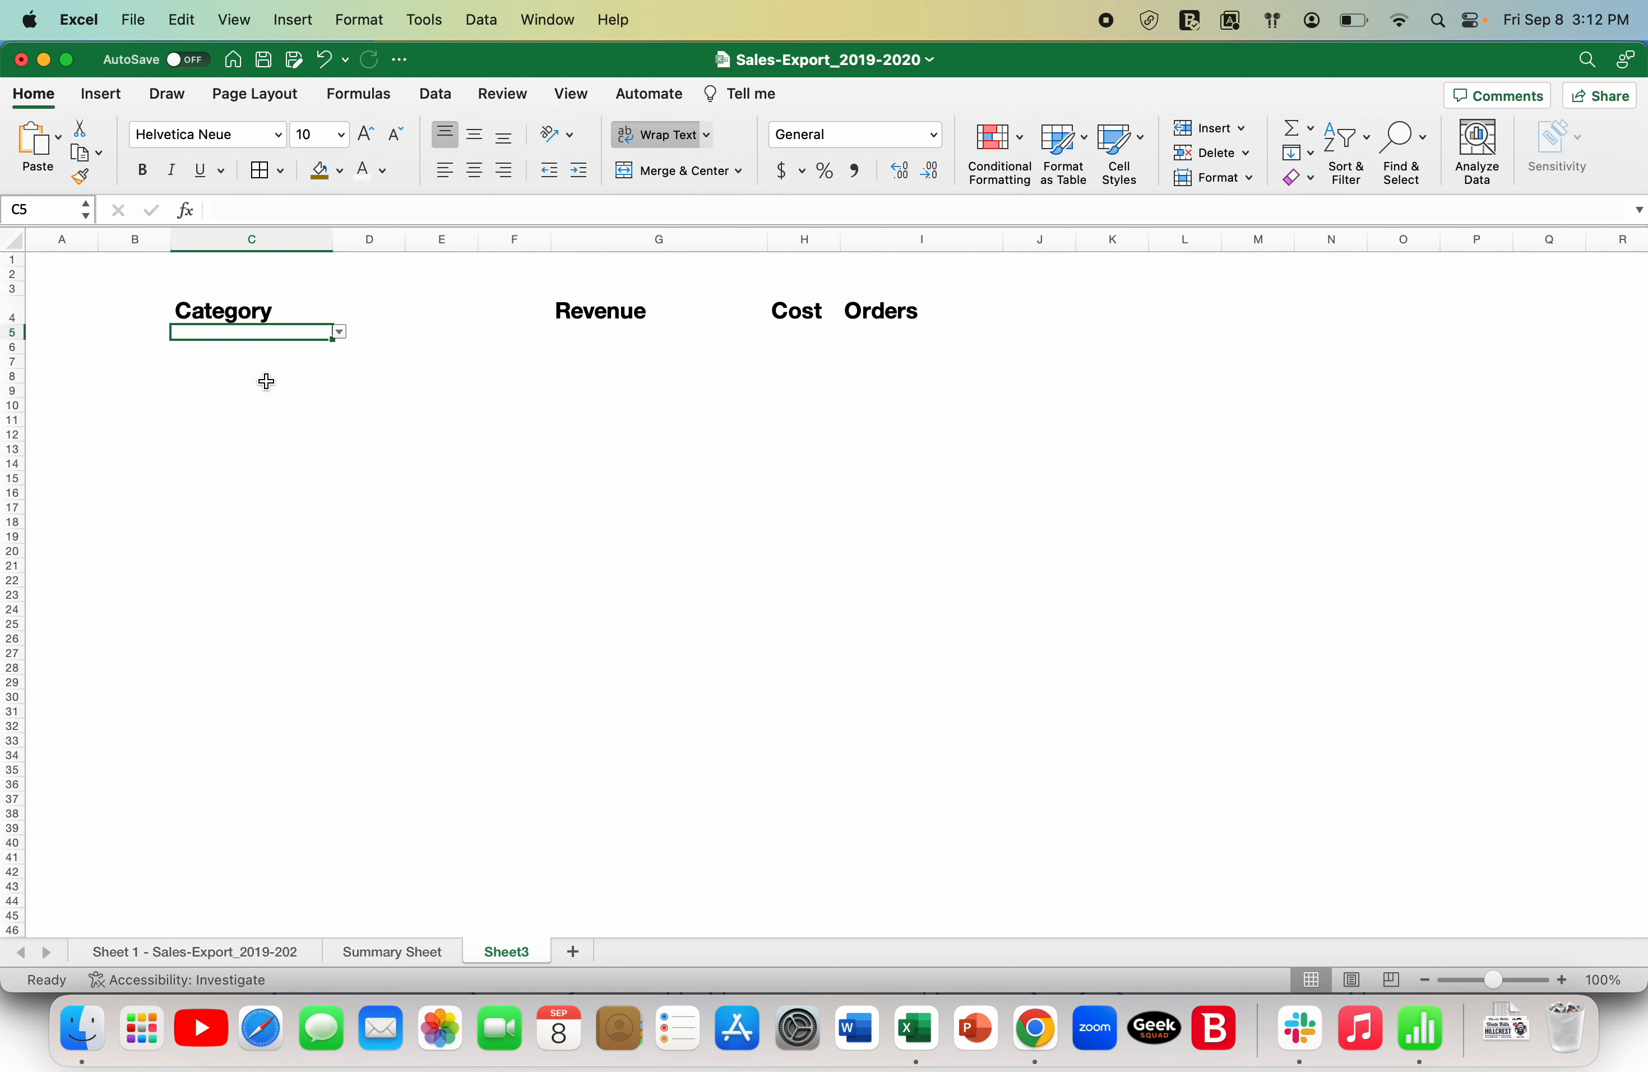
{"action": "key", "text": "Right"}
{"action": "key", "text": "Right"}
{"action": "key", "text": "Right"}
{"action": "key", "text": "Right"}
{"action": "key", "text": "Right"}
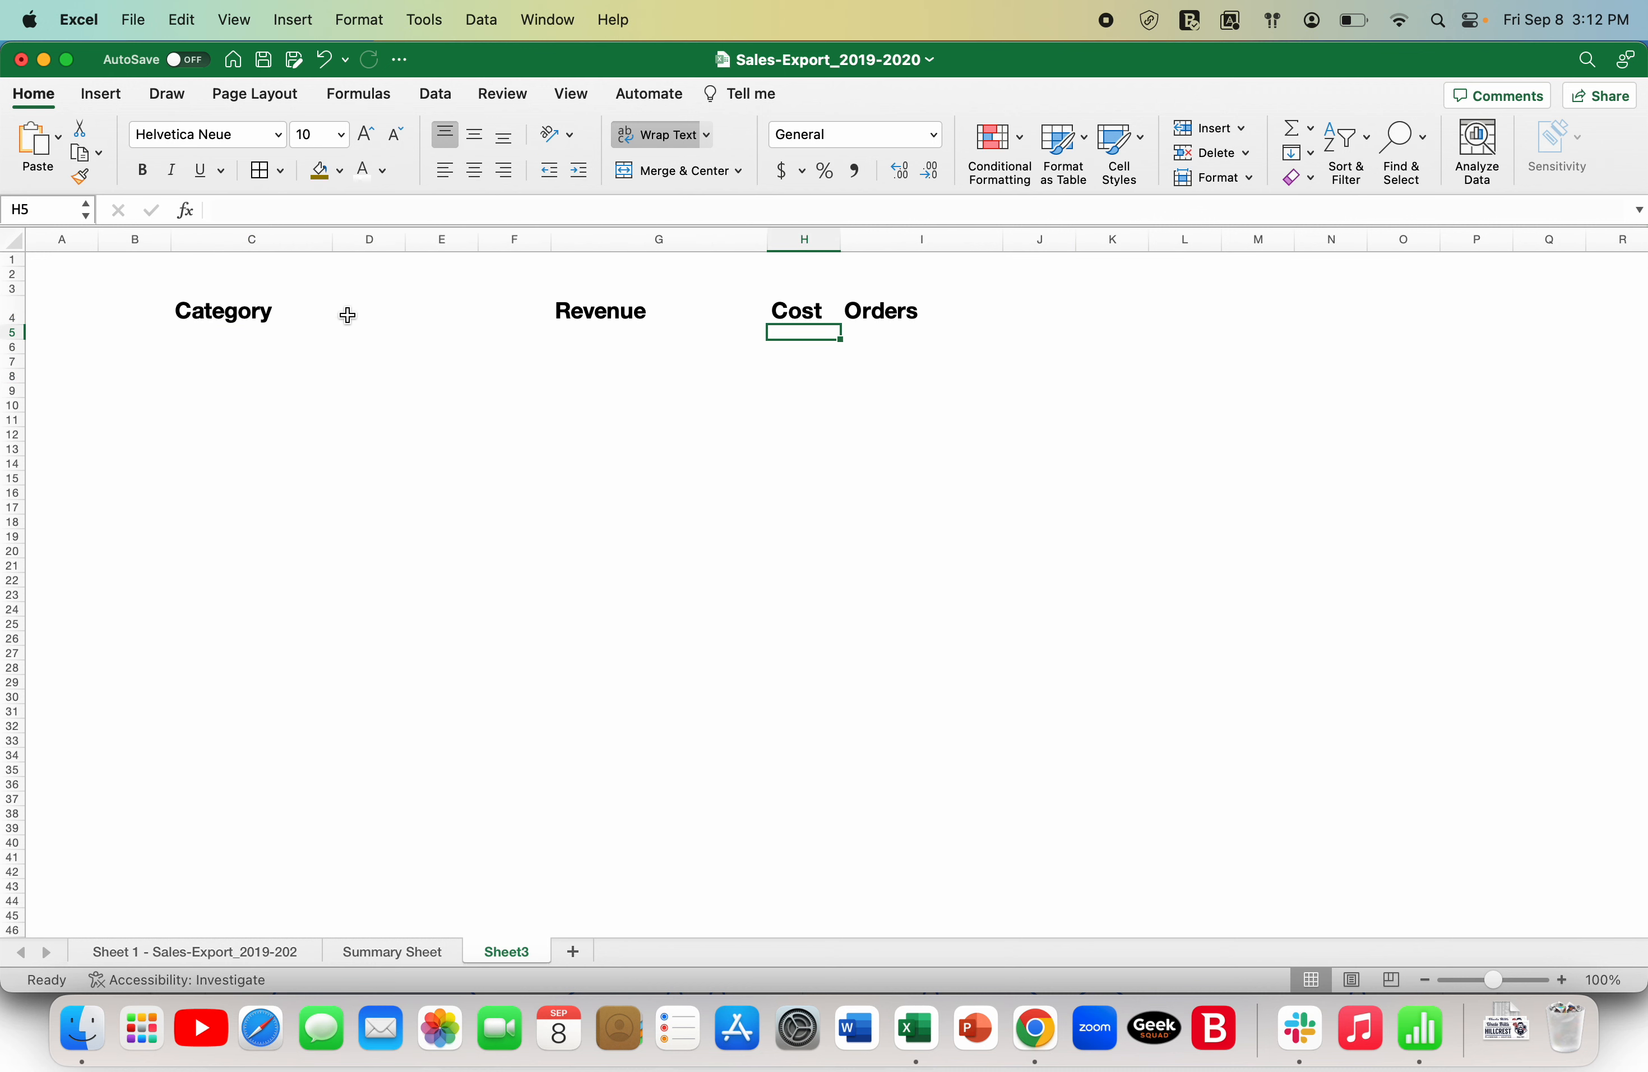
{"action": "left_click_drag", "start_coordinate": [841, 237], "coordinate": [873, 235]}
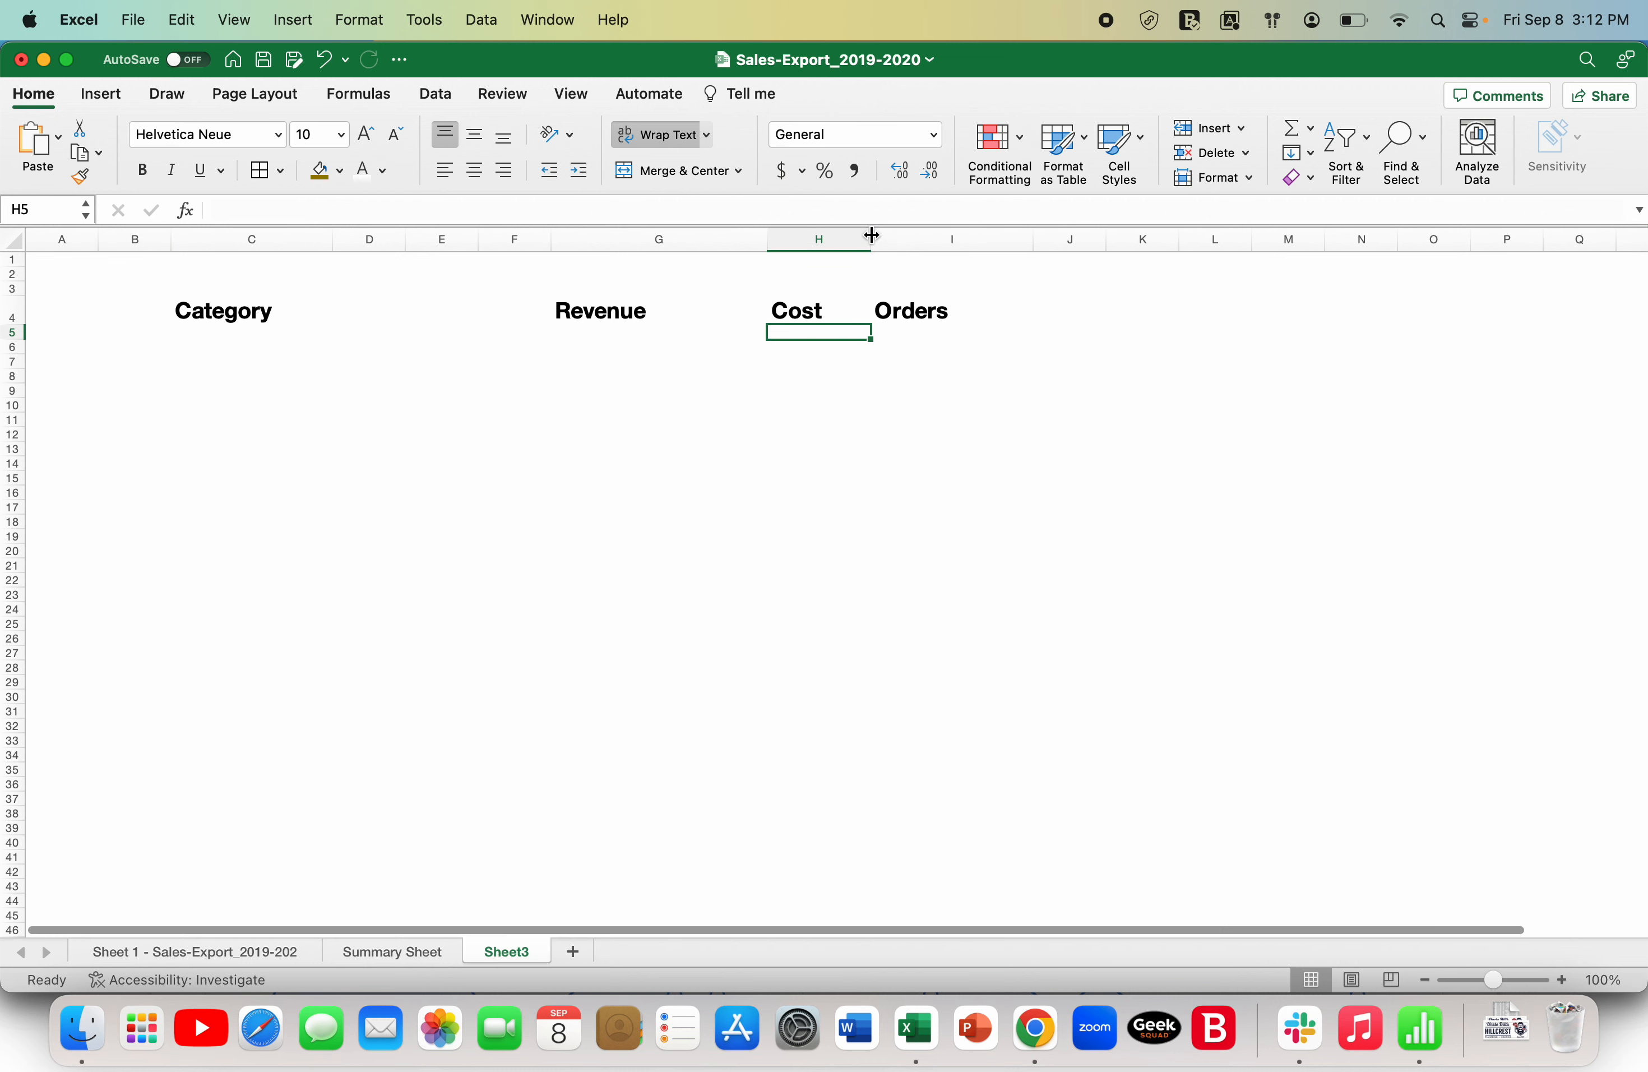
- Choose Clothing from the category dropdown in cell C5
{"action": "left_click", "coordinate": [597, 343]}
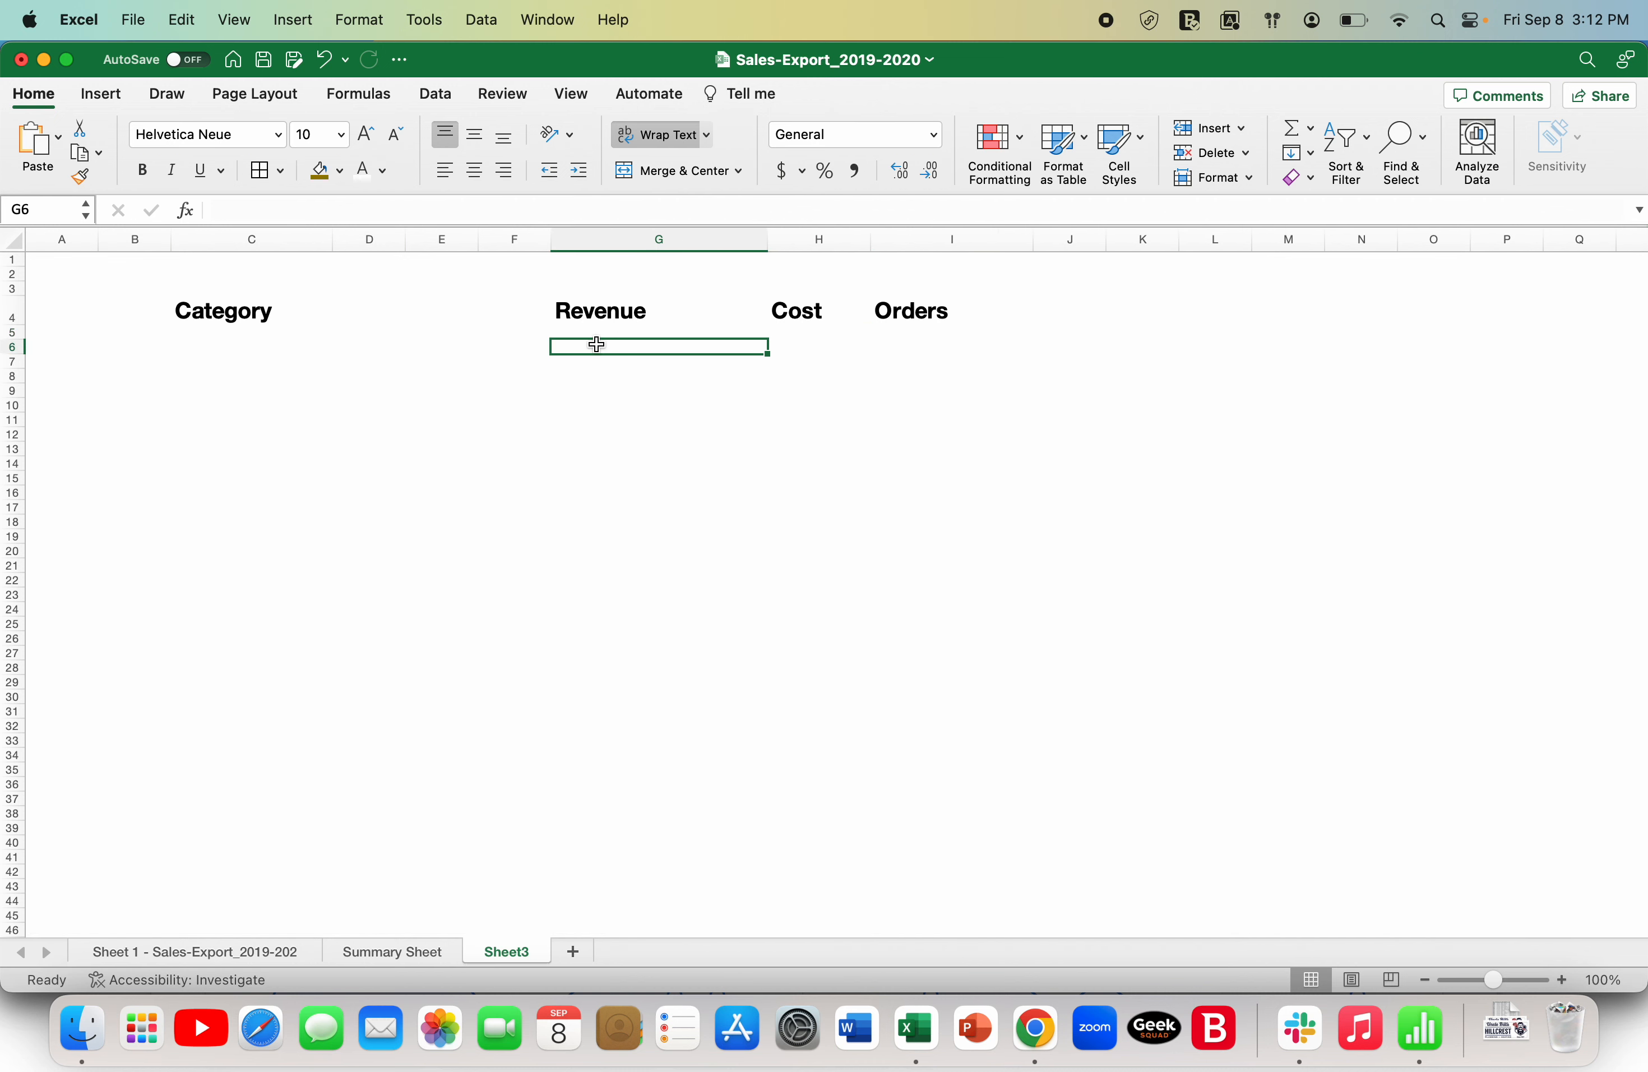
{"action": "key", "text": "Up"}
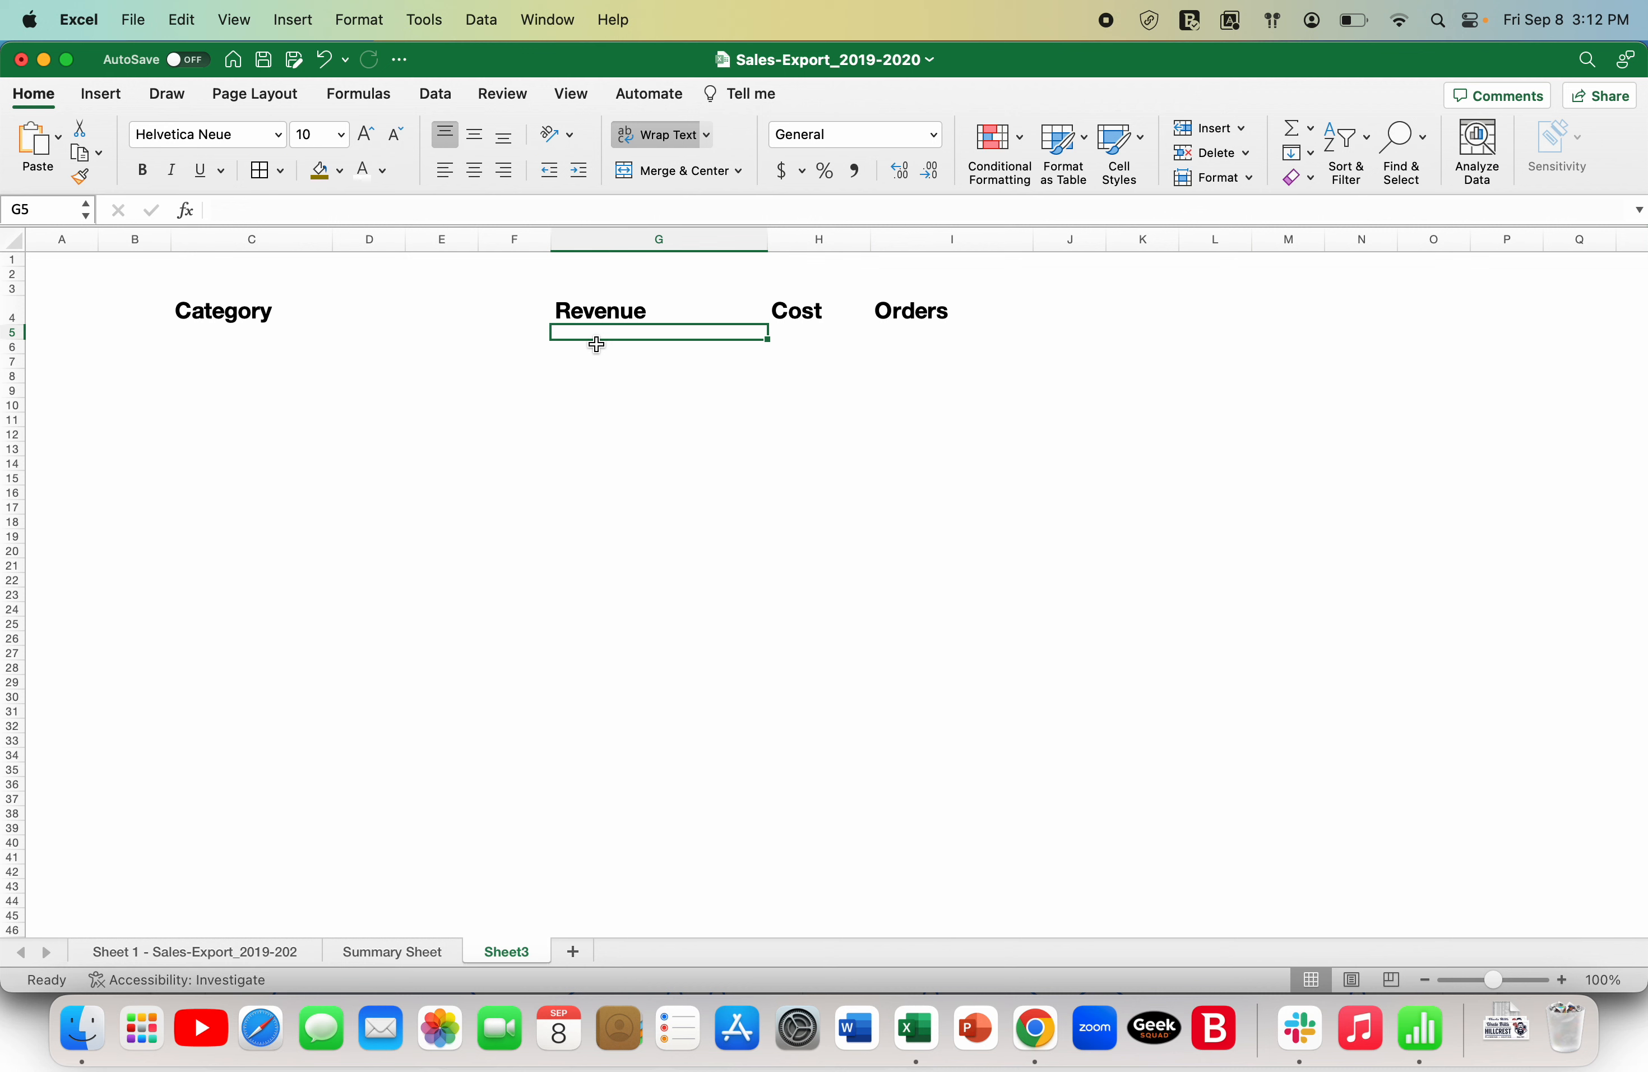
{"action": "key", "text": "Left"}
{"action": "key", "text": "Left"}
{"action": "key", "text": "Left"}
{"action": "key", "text": "Left"}
{"action": "key", "text": "Left"}
{"action": "key", "text": "Right"}
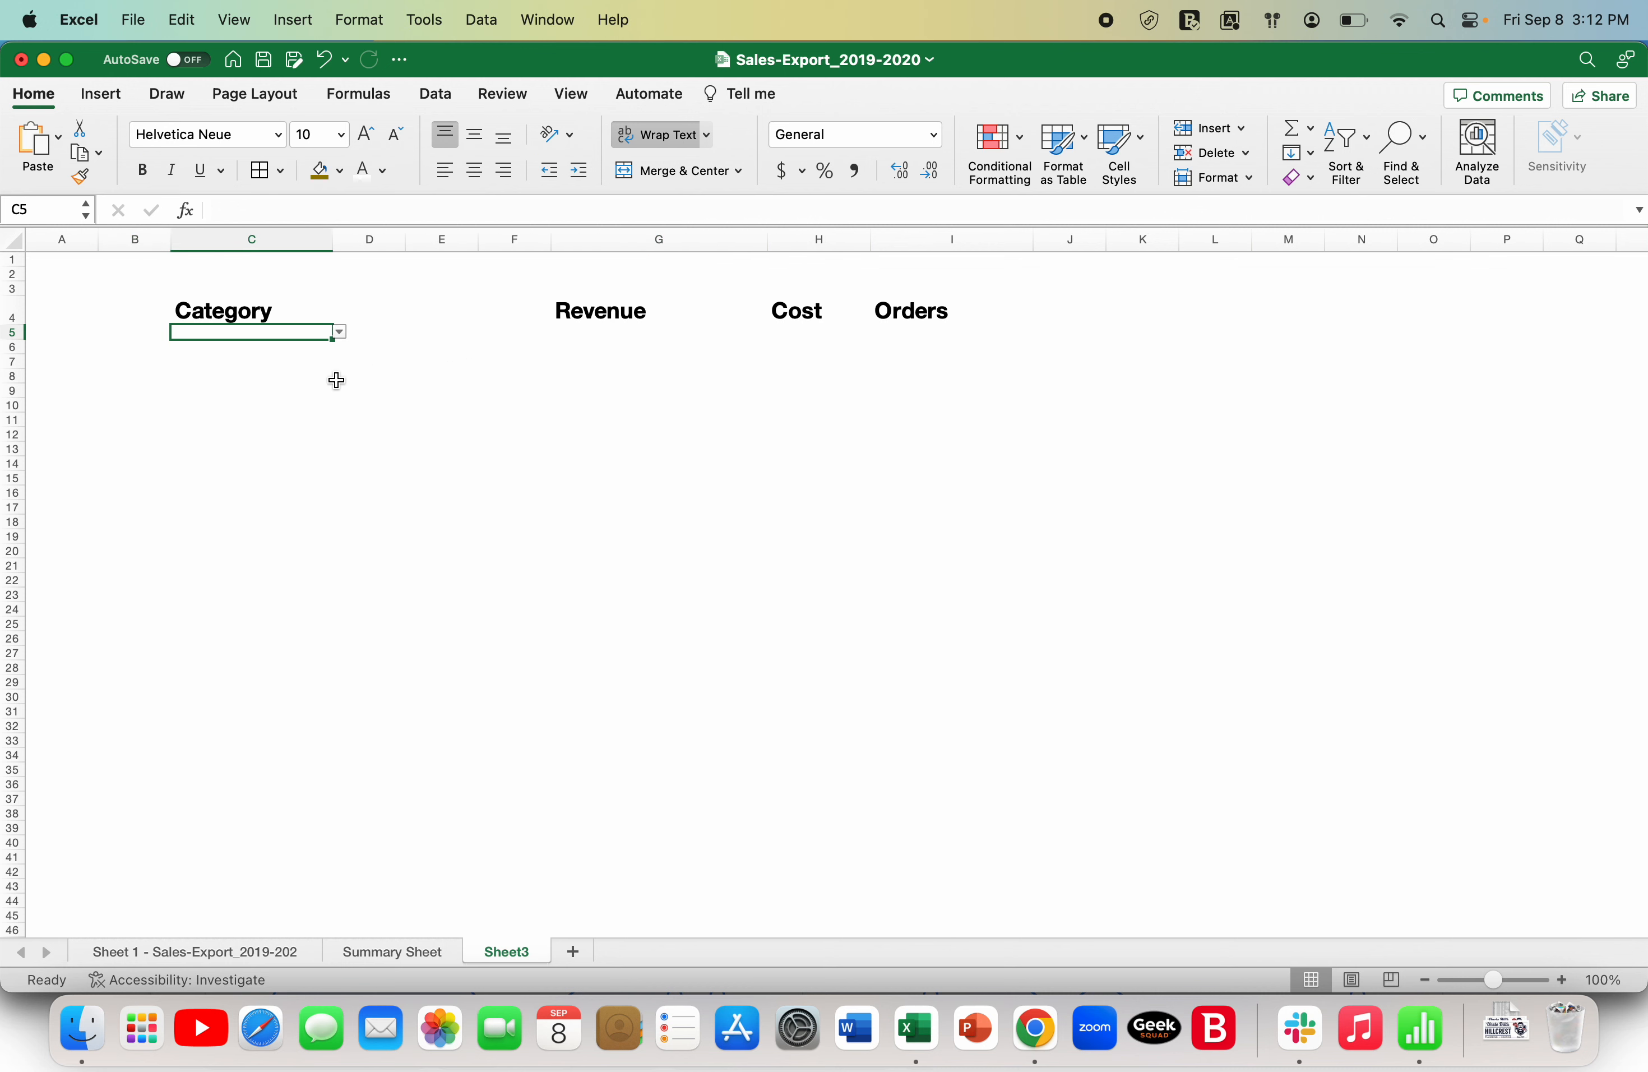
{"action": "left_click", "coordinate": [341, 332]}
{"action": "key", "text": "Down"}
{"action": "key", "text": "Down"}
{"action": "key", "text": "Down"}
{"action": "key", "text": "Down"}
{"action": "key", "text": "Return"}
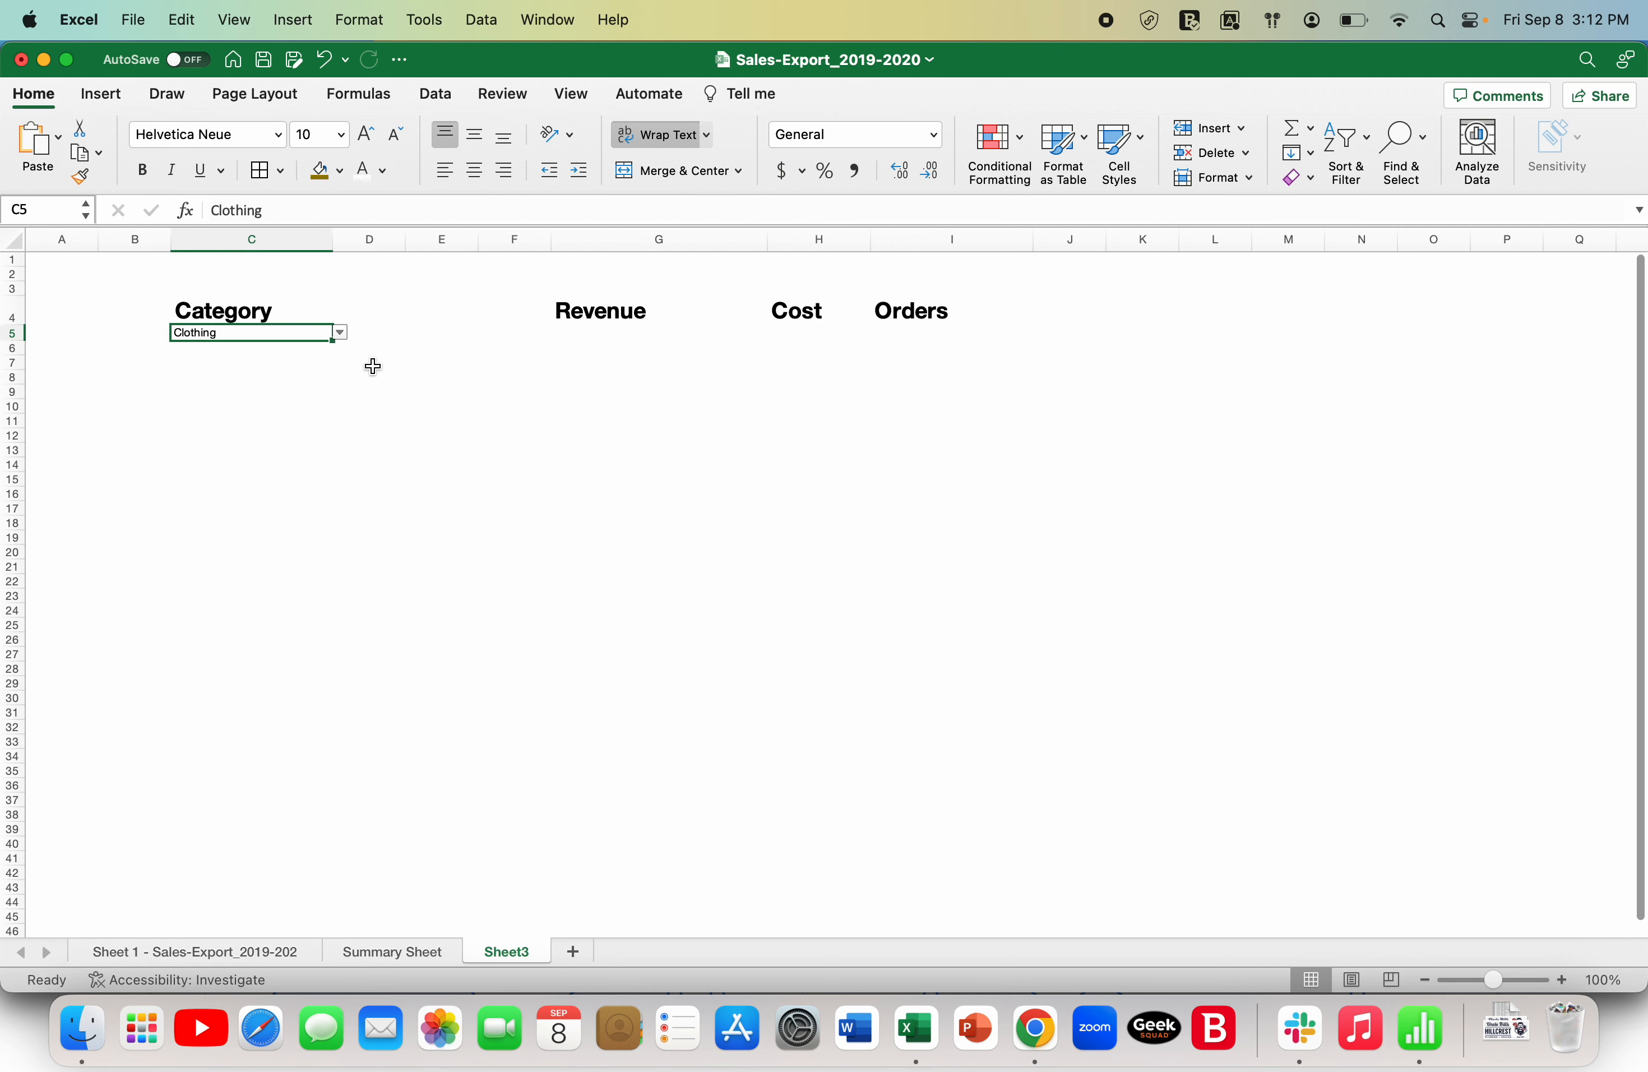
- Start a SUMIFS formula in G5 under Revenue, using column B (order_value_EUR) of the sales export sheet as the sum range
{"action": "left_click", "coordinate": [602, 332]}
{"action": "type", "text": "="}
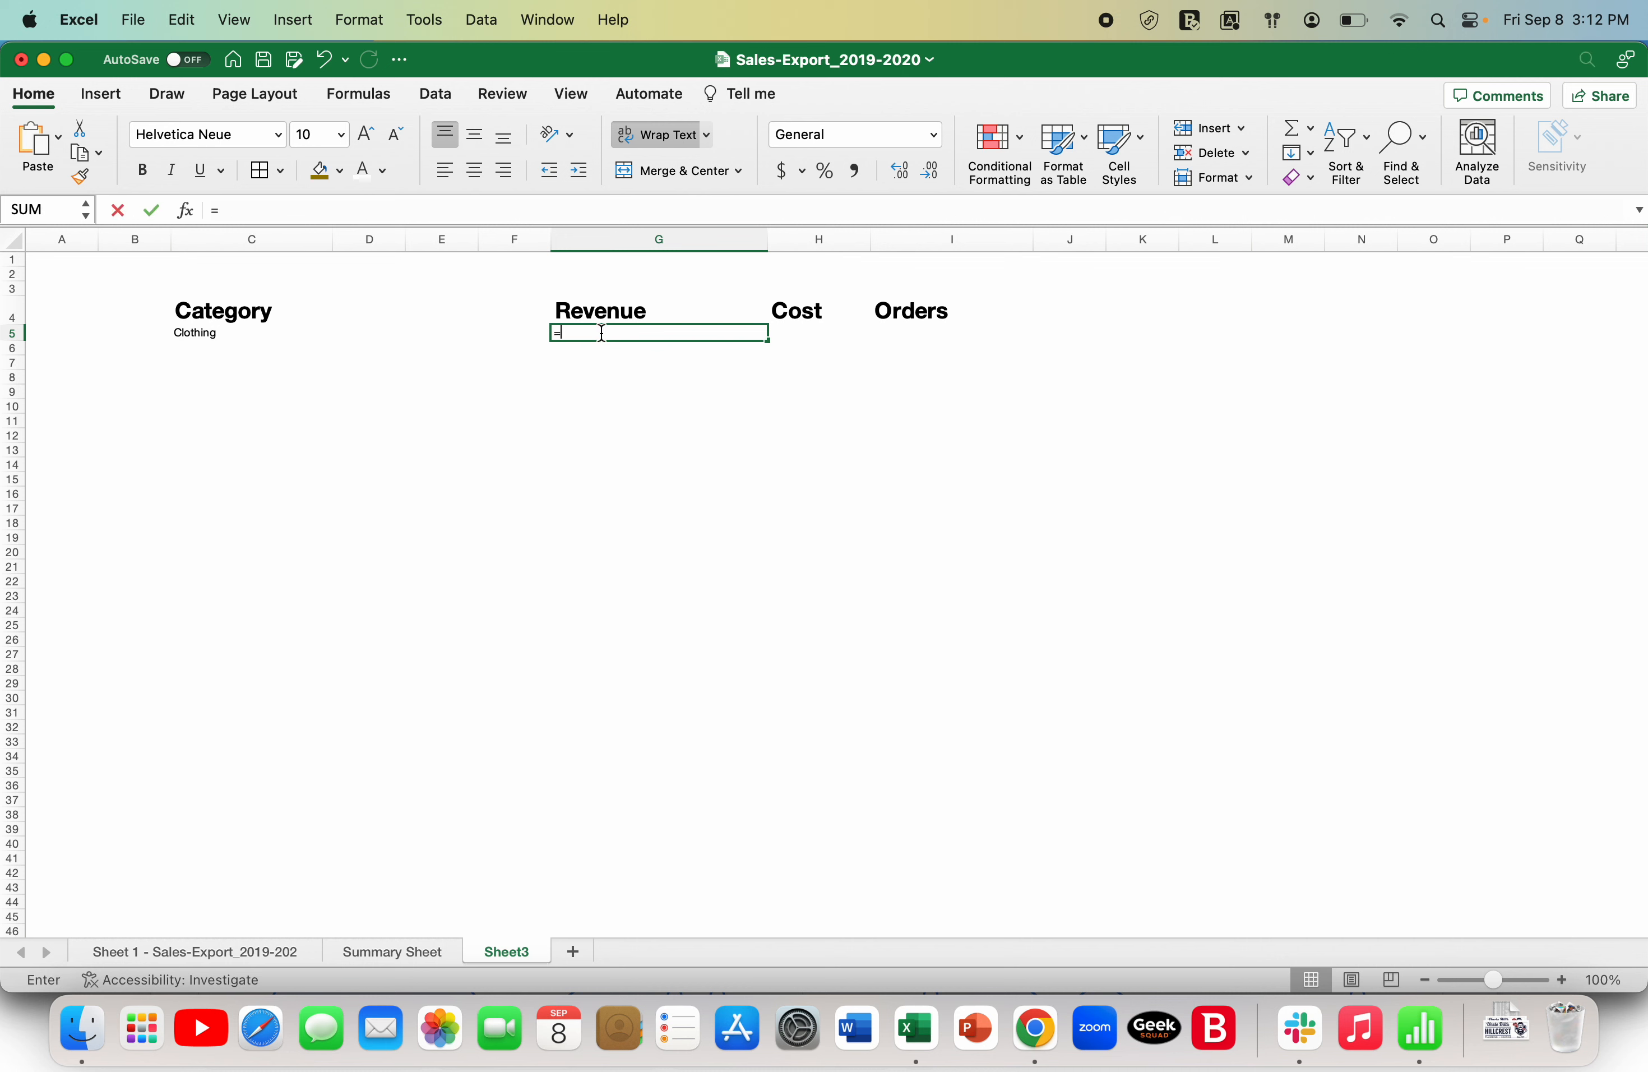
{"action": "type", "text": "sumi"}
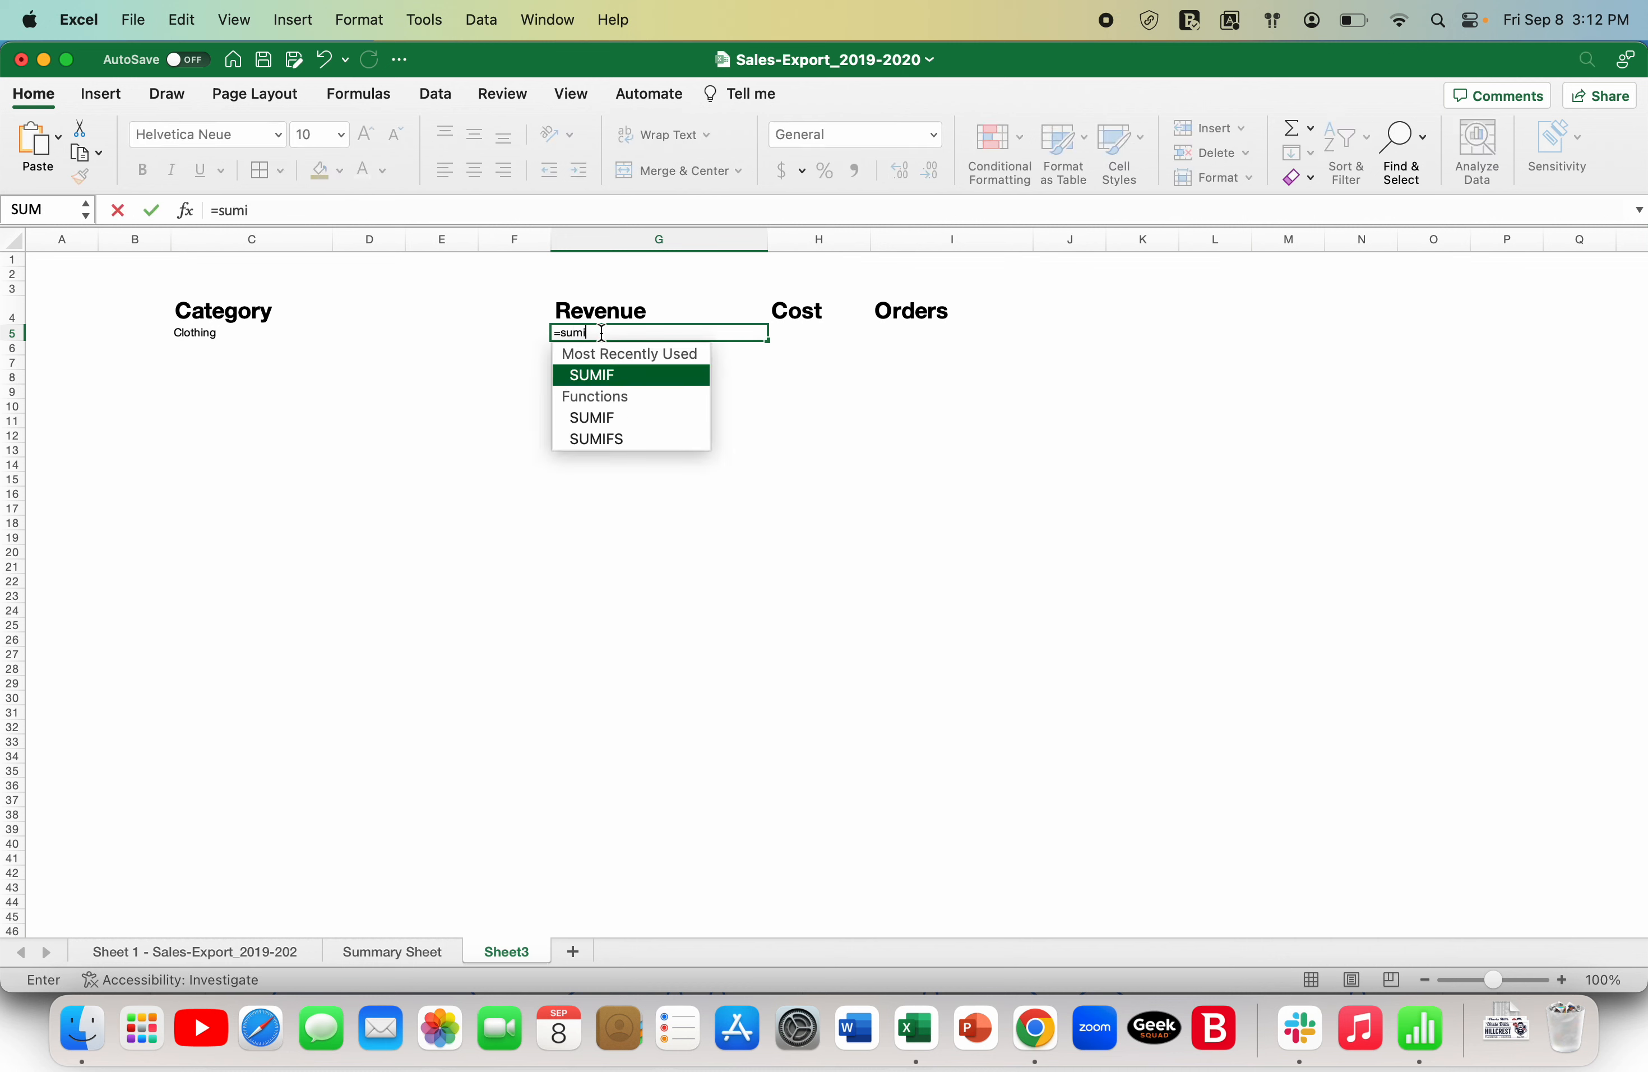
{"action": "type", "text": "fs("}
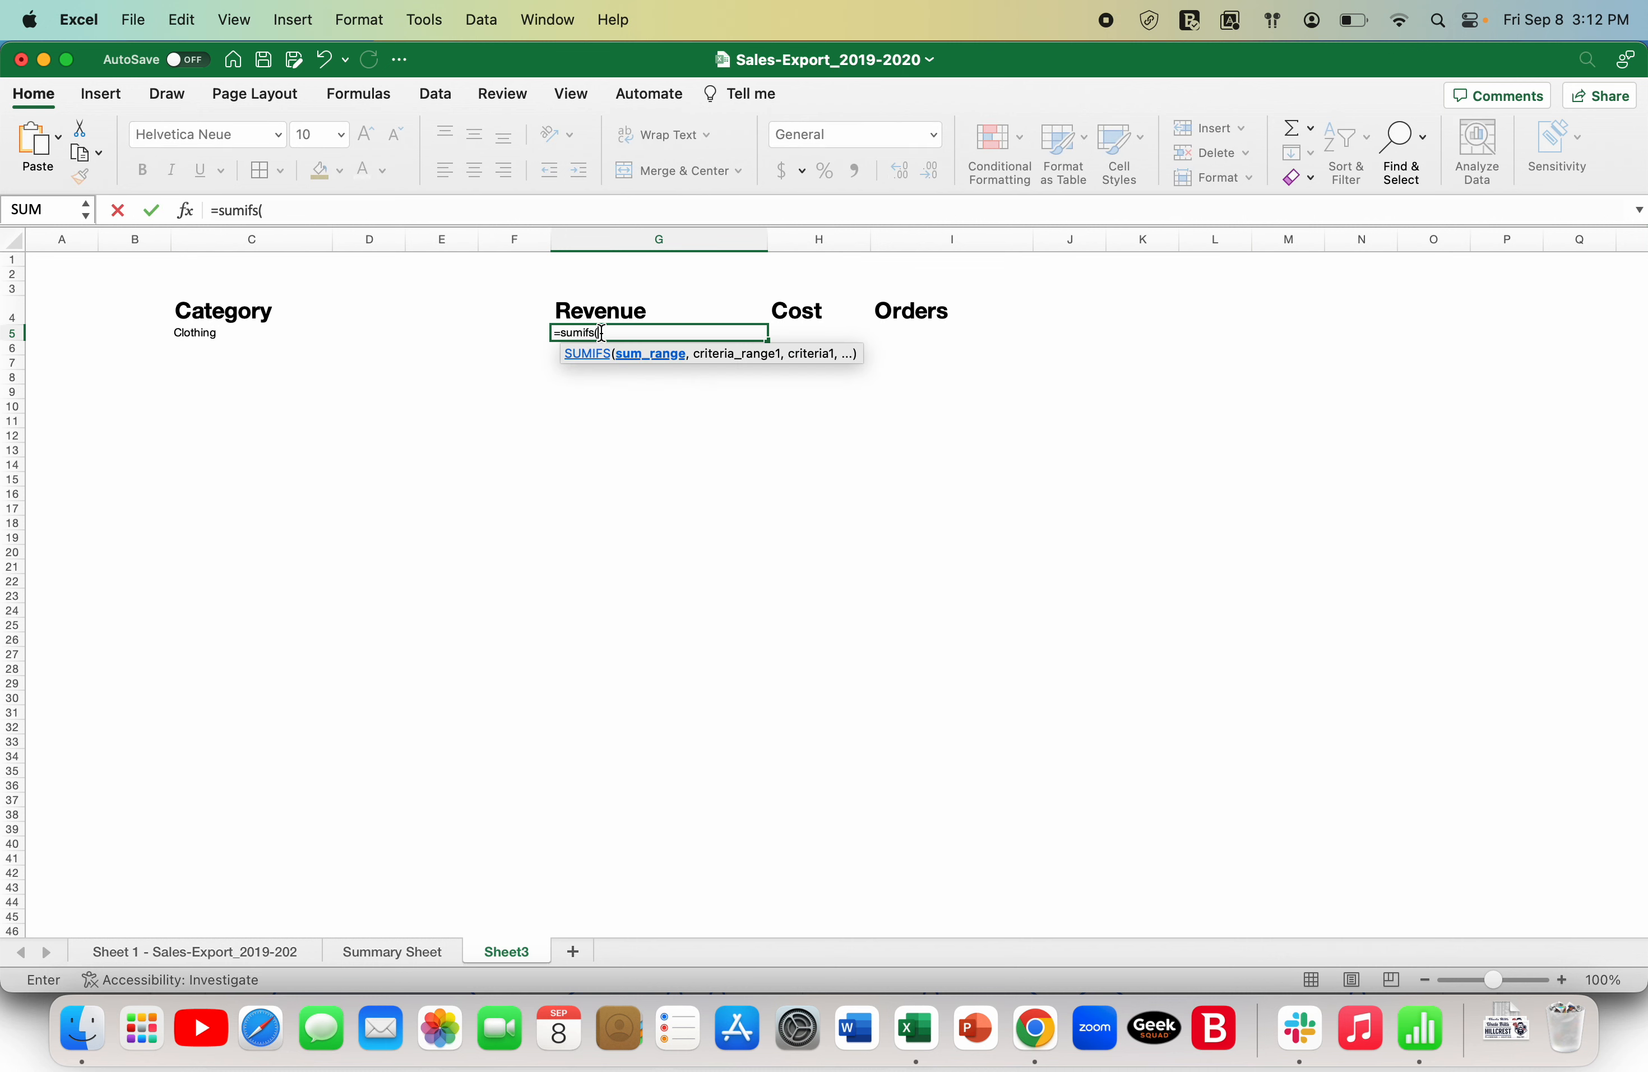
{"action": "left_click", "coordinate": [198, 957]}
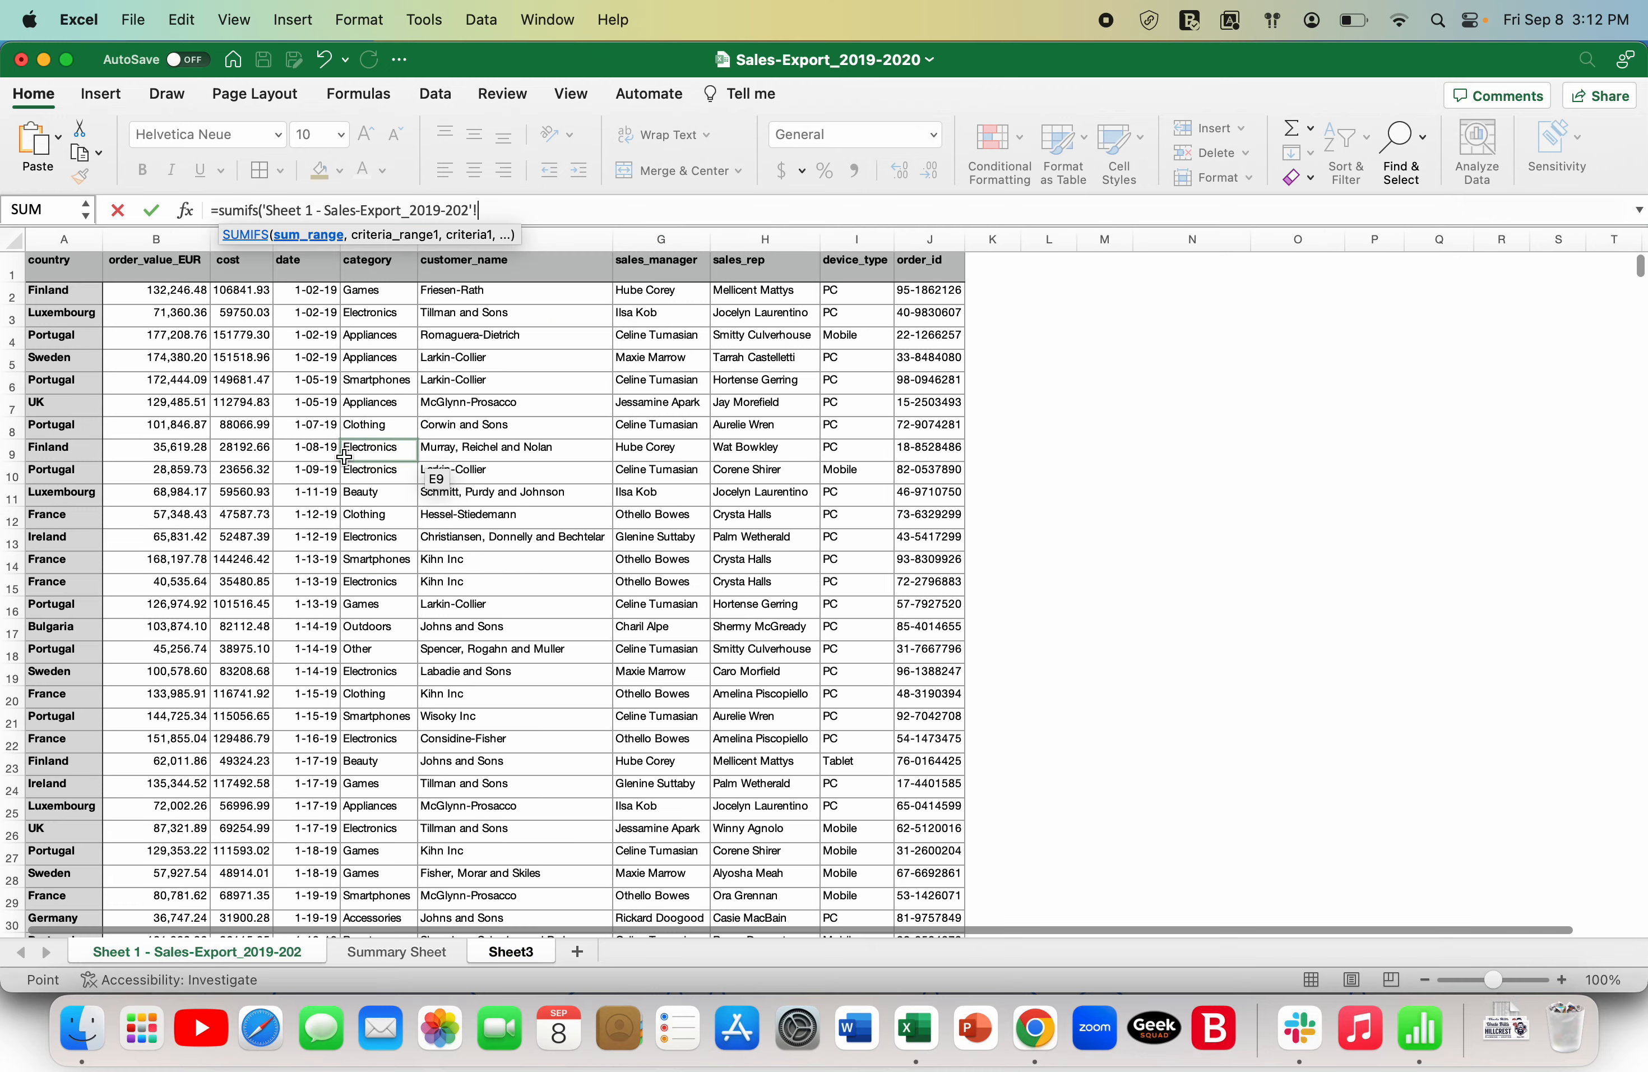
{"action": "left_click", "coordinate": [179, 244]}
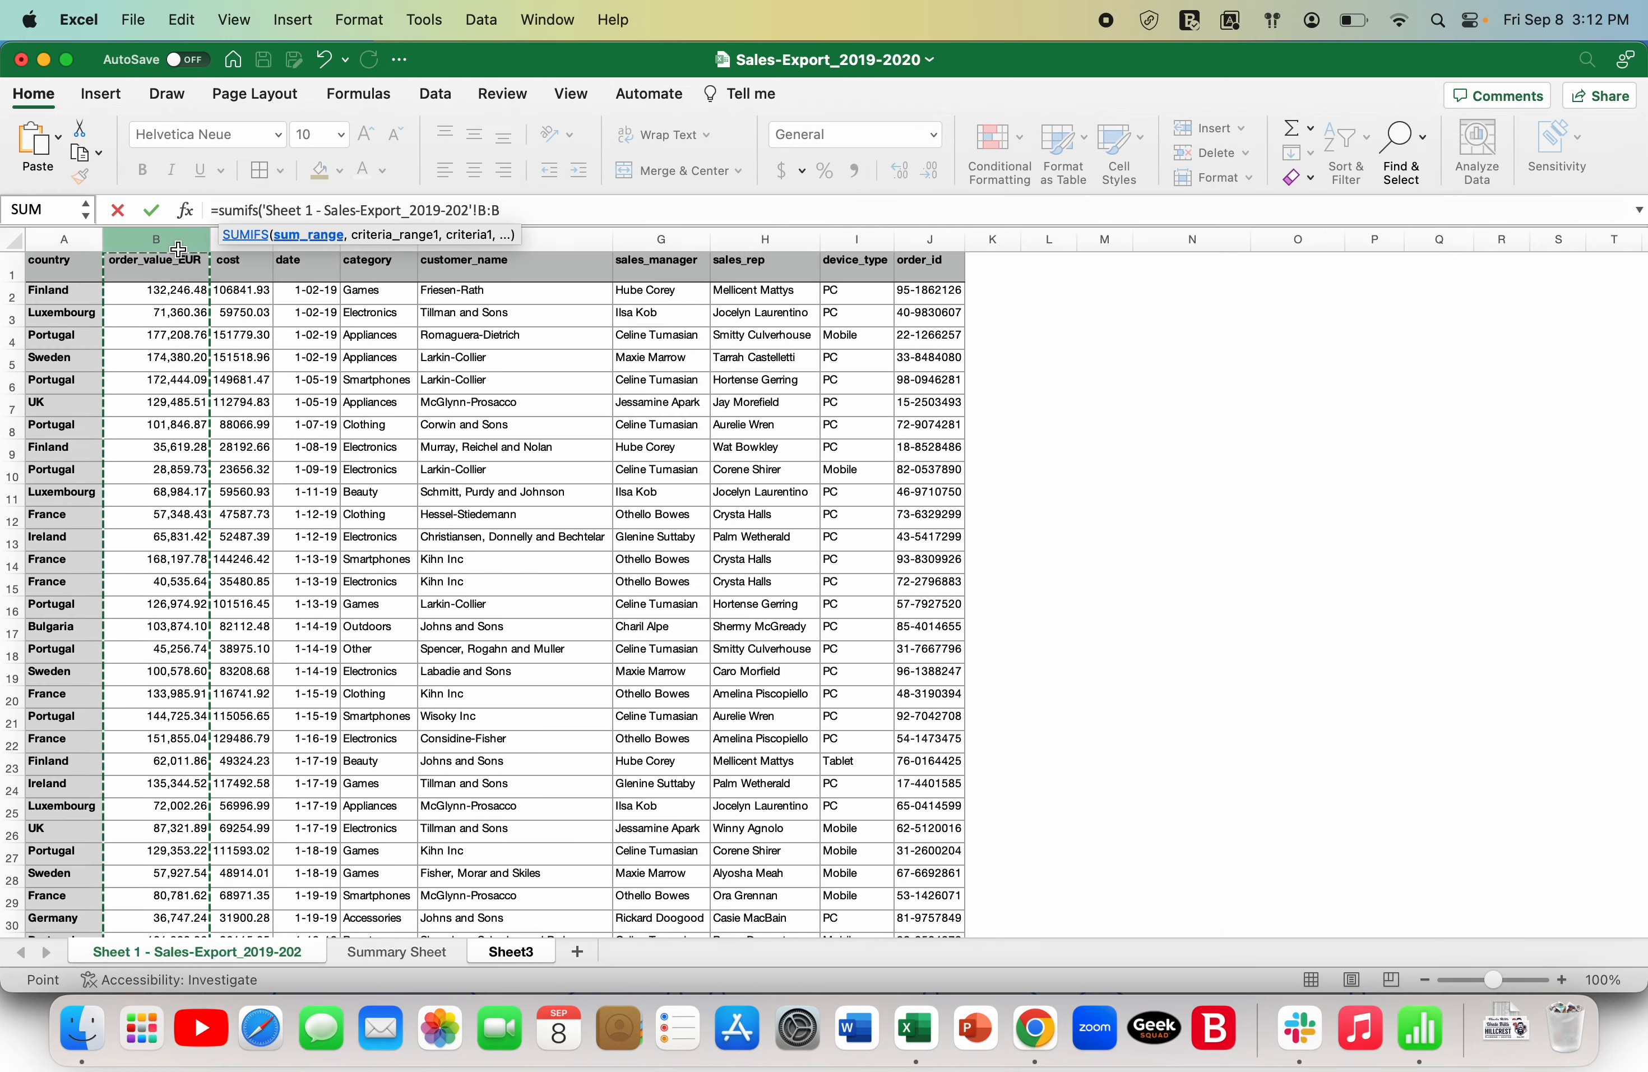
{"action": "type", "text": ","}
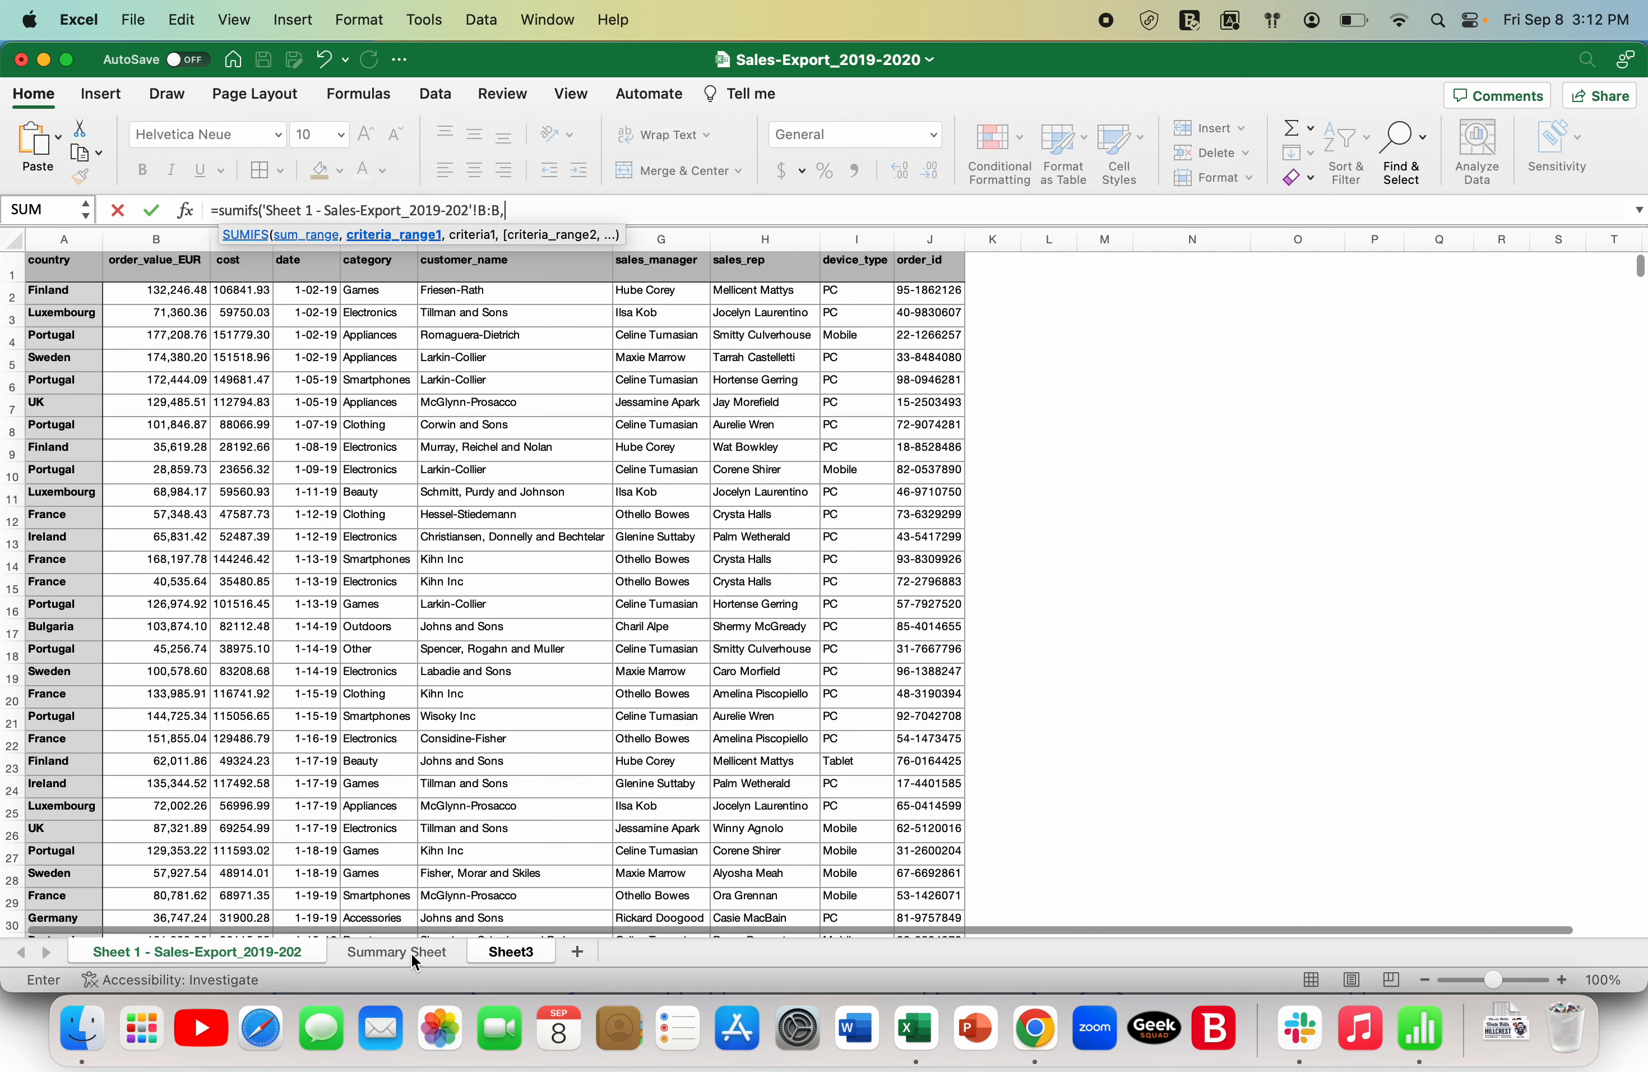
{"action": "left_click", "coordinate": [501, 948]}
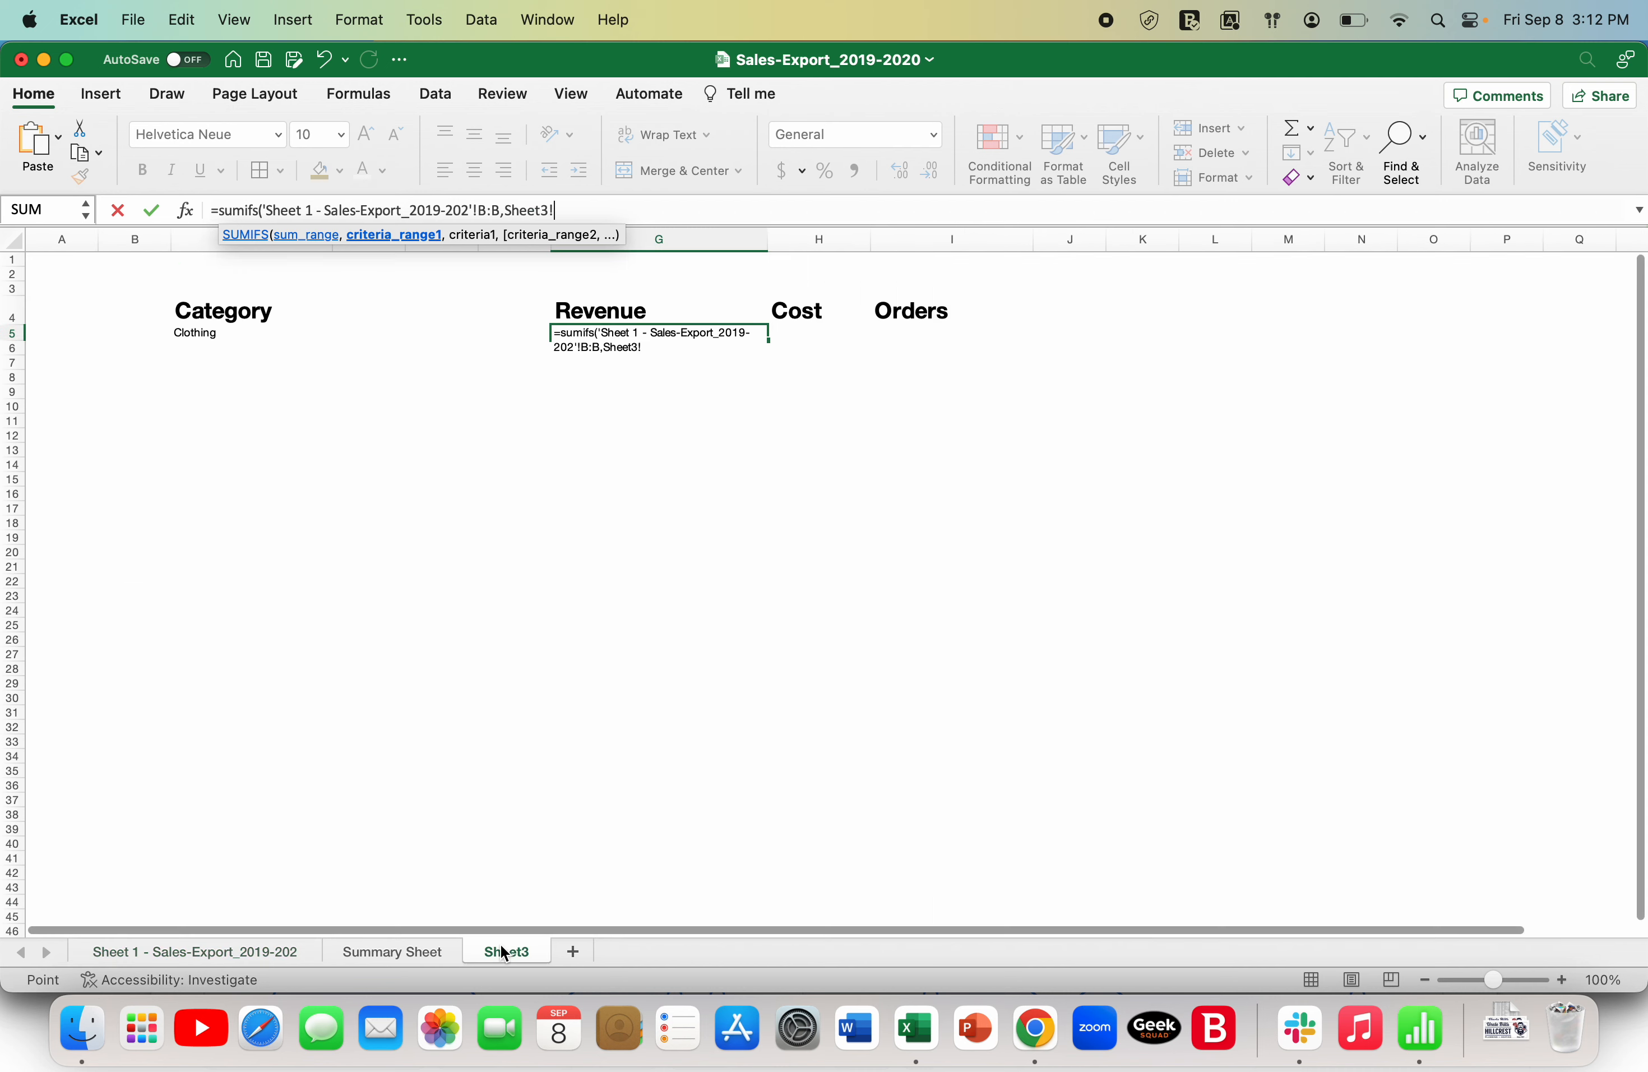
{"action": "left_click", "coordinate": [222, 338]}
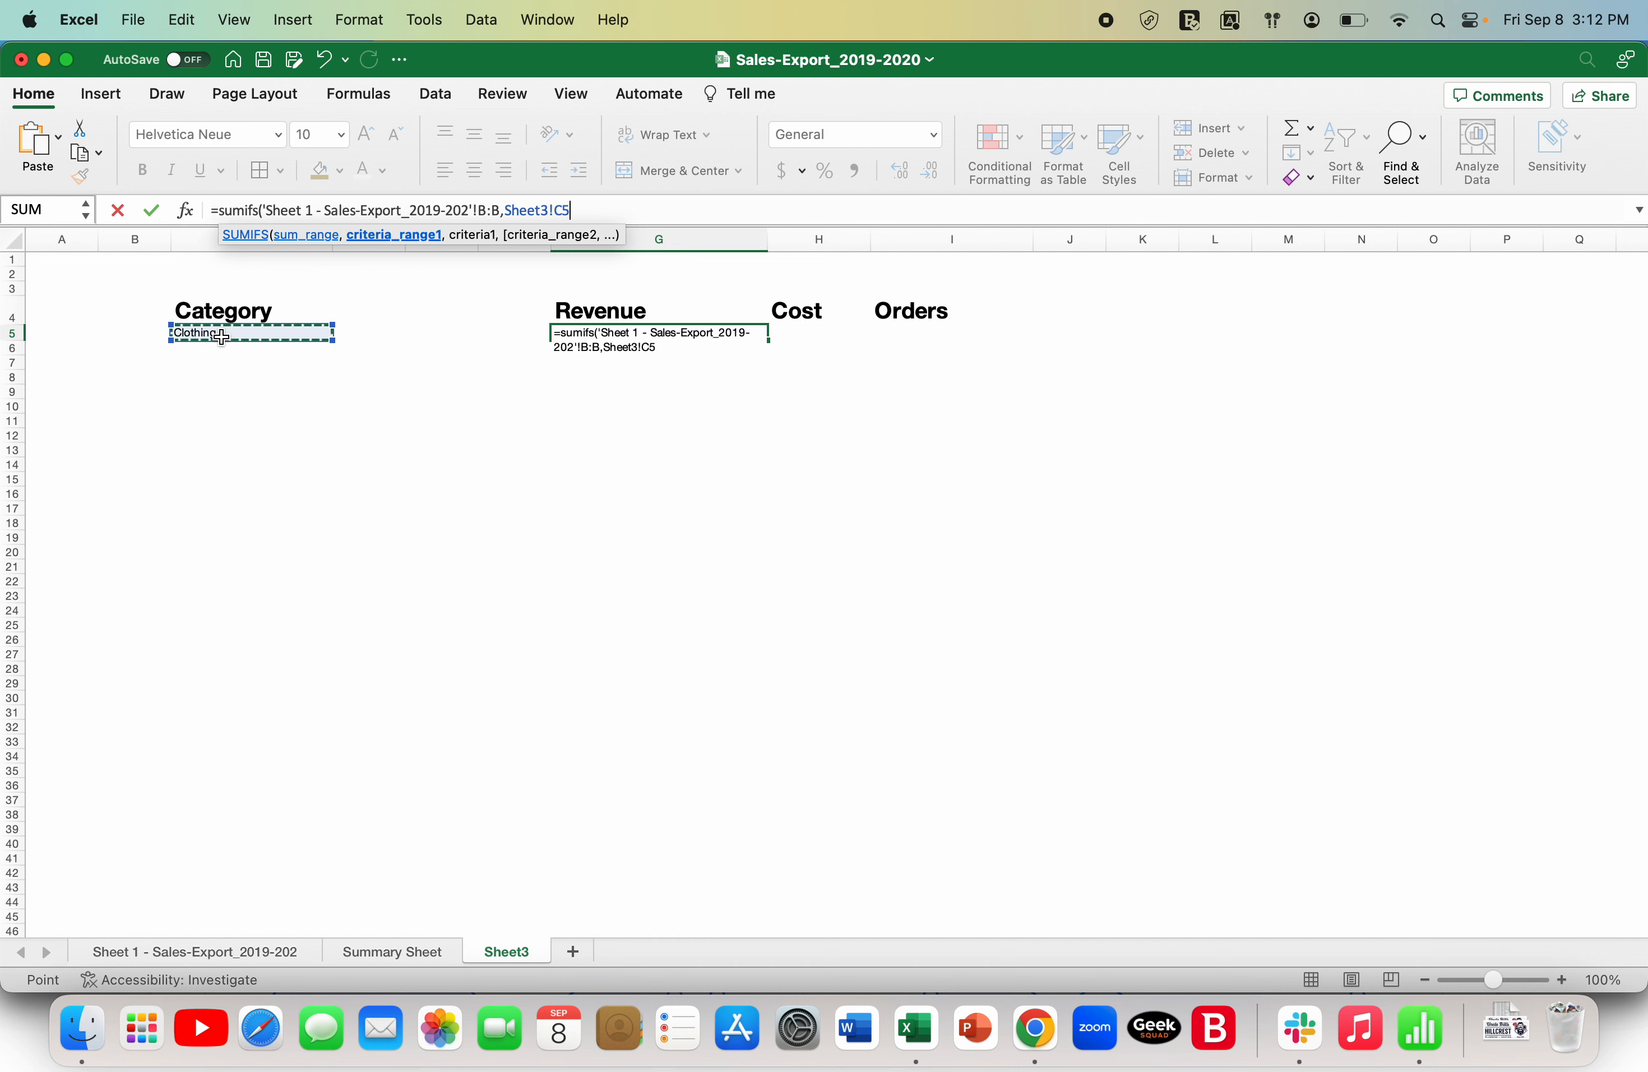
{"action": "key", "text": "BackSpace"}
{"action": "key", "text": "BackSpace"}
{"action": "key", "text": "BackSpace"}
{"action": "key", "text": "BackSpace"}
{"action": "key", "text": "BackSpace"}
{"action": "key", "text": "BackSpace"}
{"action": "key", "text": "BackSpace"}
{"action": "key", "text": "BackSpace"}
{"action": "key", "text": "BackSpace"}
{"action": "key", "text": "BackSpace"}
{"action": "key", "text": "BackSpace"}
{"action": "key", "text": "BackSpace"}
{"action": "key", "text": "BackSpace"}
{"action": "key", "text": "BackSpace"}
{"action": "key", "text": "BackSpace"}
{"action": "key", "text": "BackSpace"}
{"action": "key", "text": "BackSpace"}
{"action": "key", "text": "BackSpace"}
{"action": "key", "text": "BackSpace"}
{"action": "key", "text": "BackSpace"}
{"action": "key", "text": "BackSpace"}
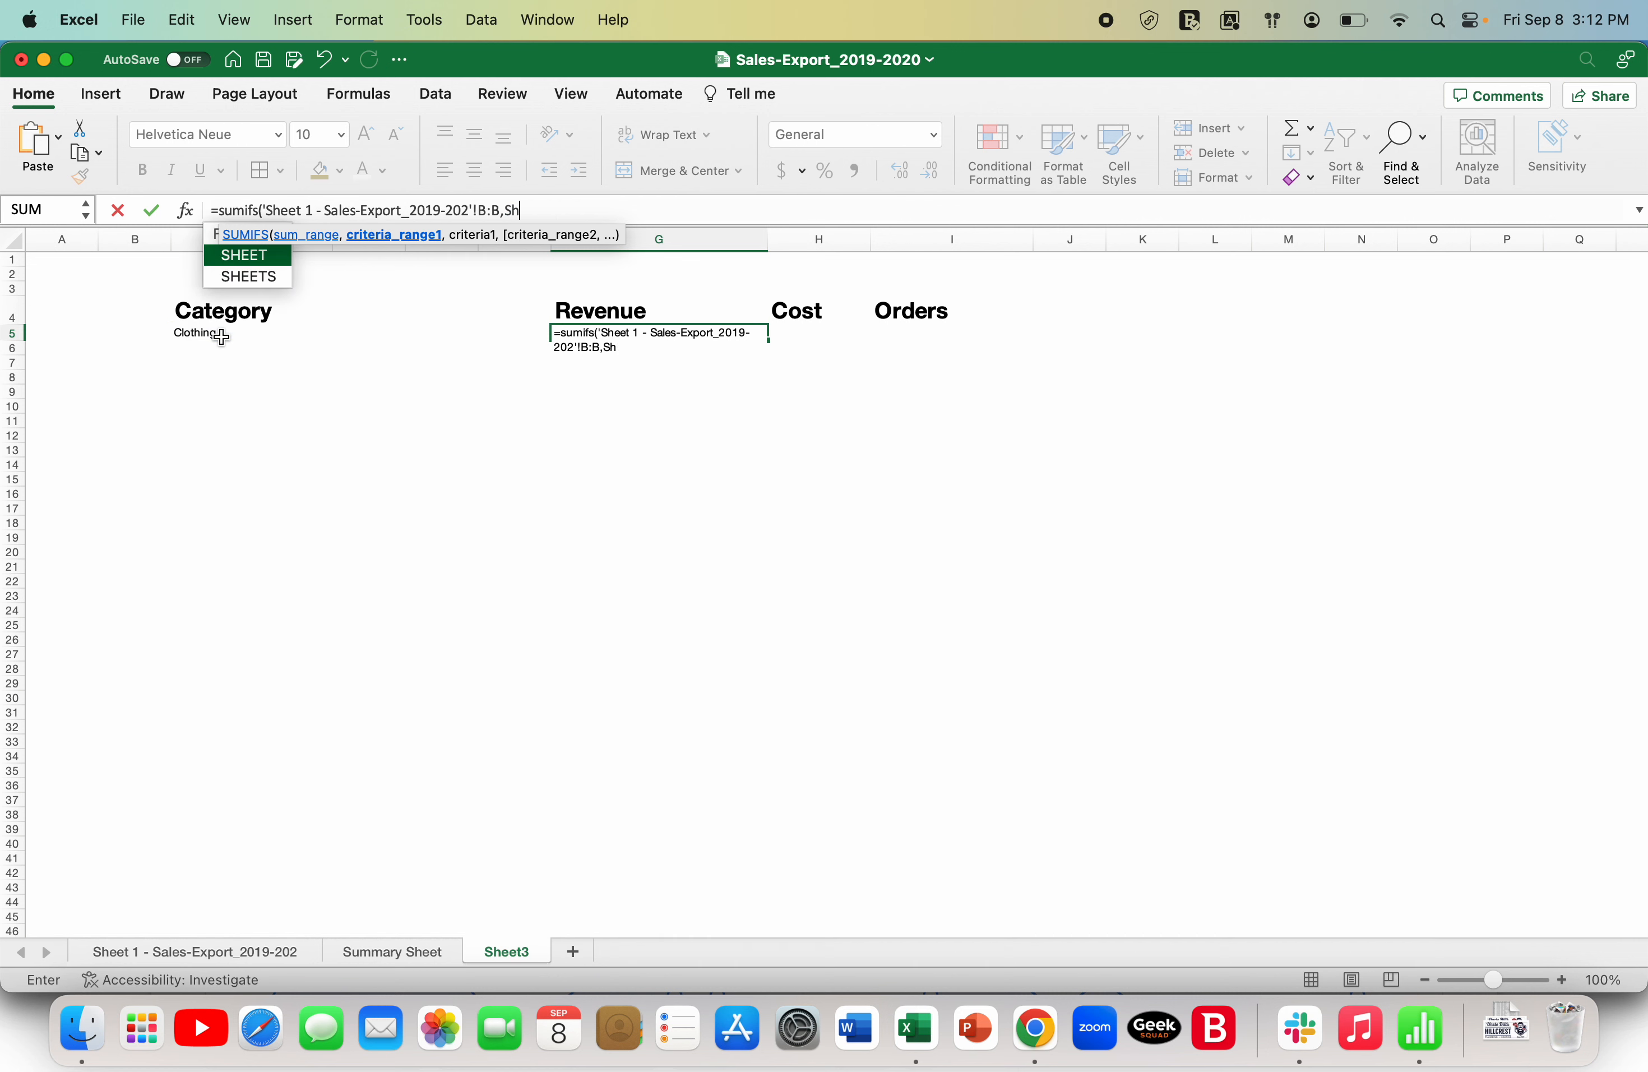
{"action": "key", "text": "BackSpace"}
{"action": "key", "text": "BackSpace"}
{"action": "key", "text": "BackSpace"}
{"action": "key", "text": "BackSpace"}
{"action": "key", "text": "BackSpace"}
{"action": "key", "text": "BackSpace"}
{"action": "key", "text": "BackSpace"}
{"action": "key", "text": "BackSpace"}
{"action": "key", "text": "BackSpace"}
{"action": "key", "text": "BackSpace"}
{"action": "key", "text": "BackSpace"}
{"action": "key", "text": "BackSpace"}
{"action": "key", "text": "BackSpace"}
{"action": "key", "text": "BackSpace"}
{"action": "key", "text": "BackSpace"}
{"action": "key", "text": "BackSpace"}
{"action": "key", "text": "BackSpace"}
{"action": "key", "text": "BackSpace"}
{"action": "key", "text": "BackSpace"}
{"action": "key", "text": "BackSpace"}
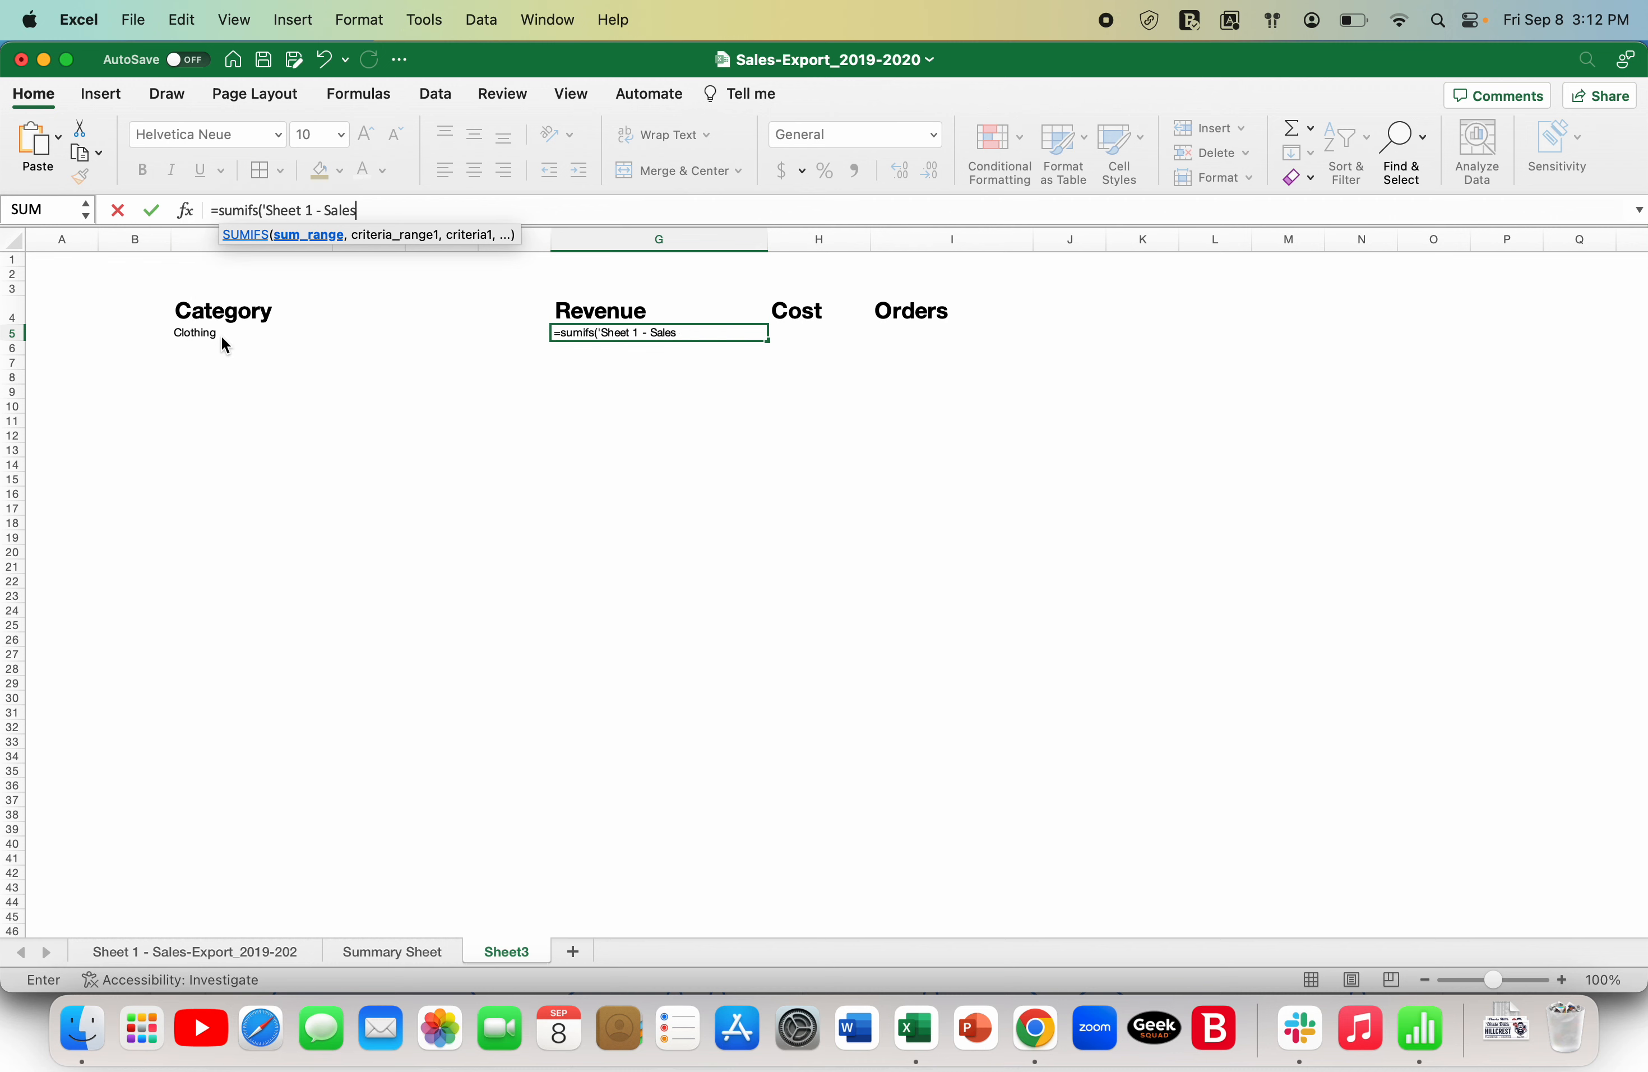
{"action": "key", "text": "BackSpace"}
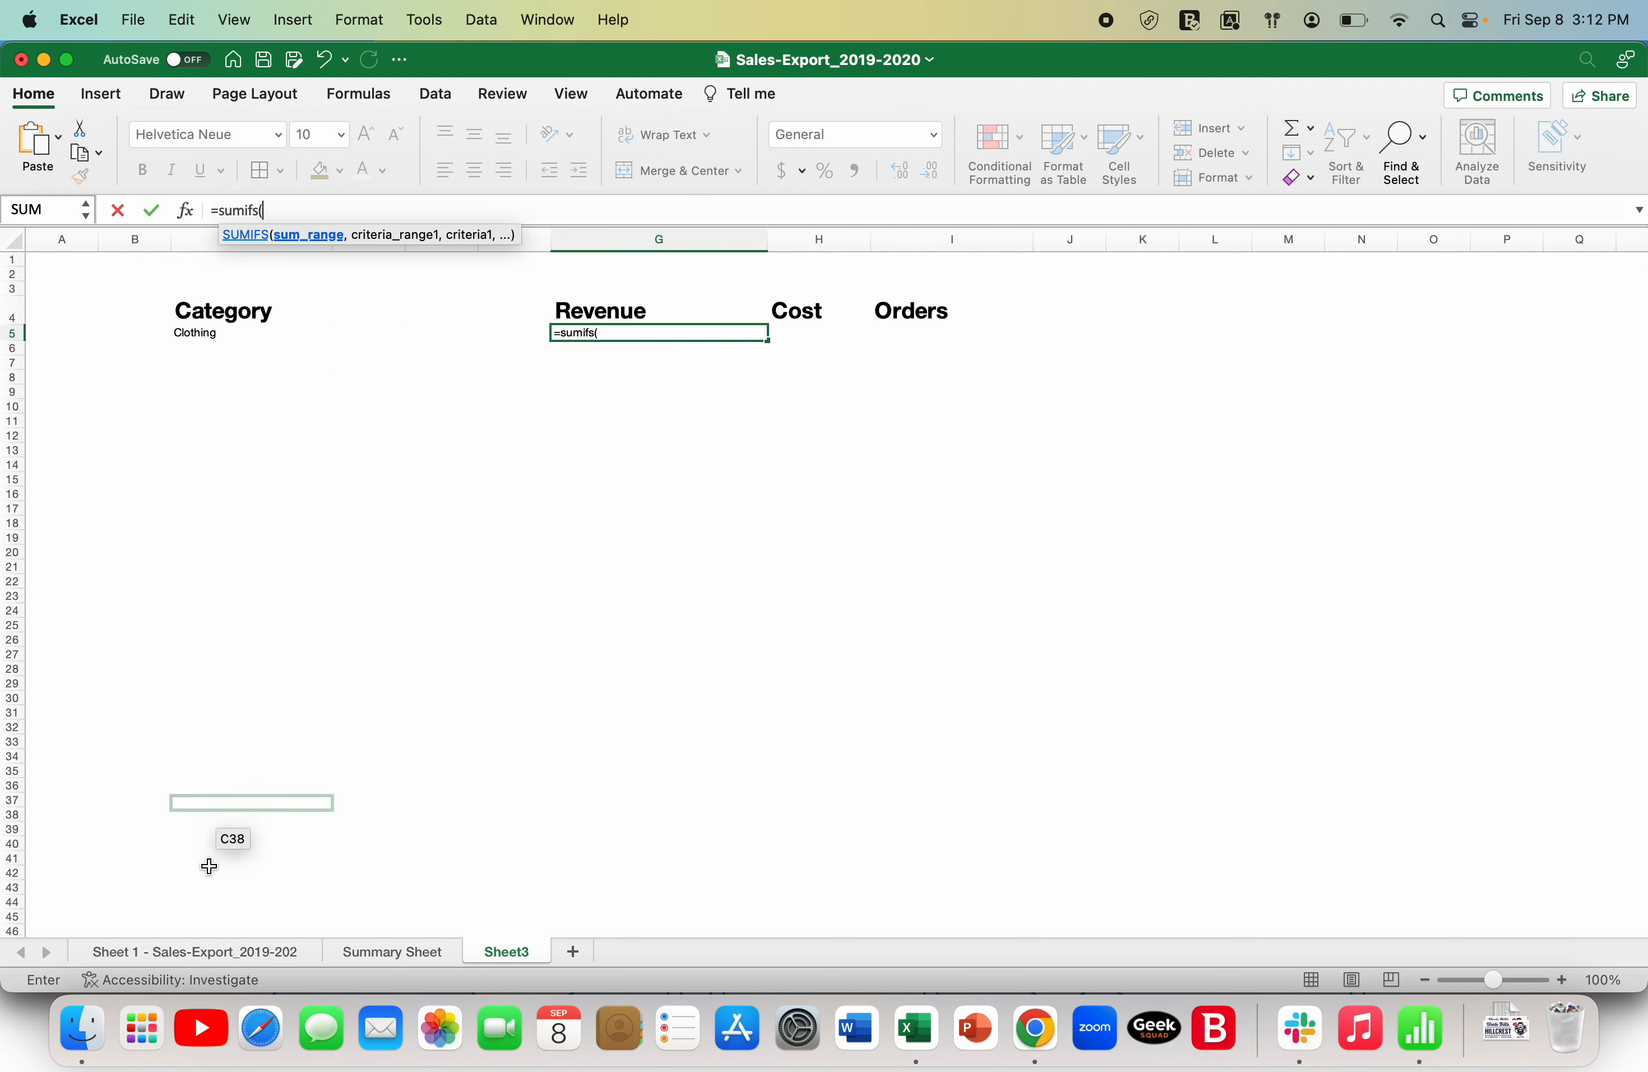
- Complete the Revenue SUMIFS in G5, summing the sales export sheet's column B where category column E matches Sheet3's C5
{"action": "left_click", "coordinate": [191, 951]}
{"action": "left_click", "coordinate": [151, 236]}
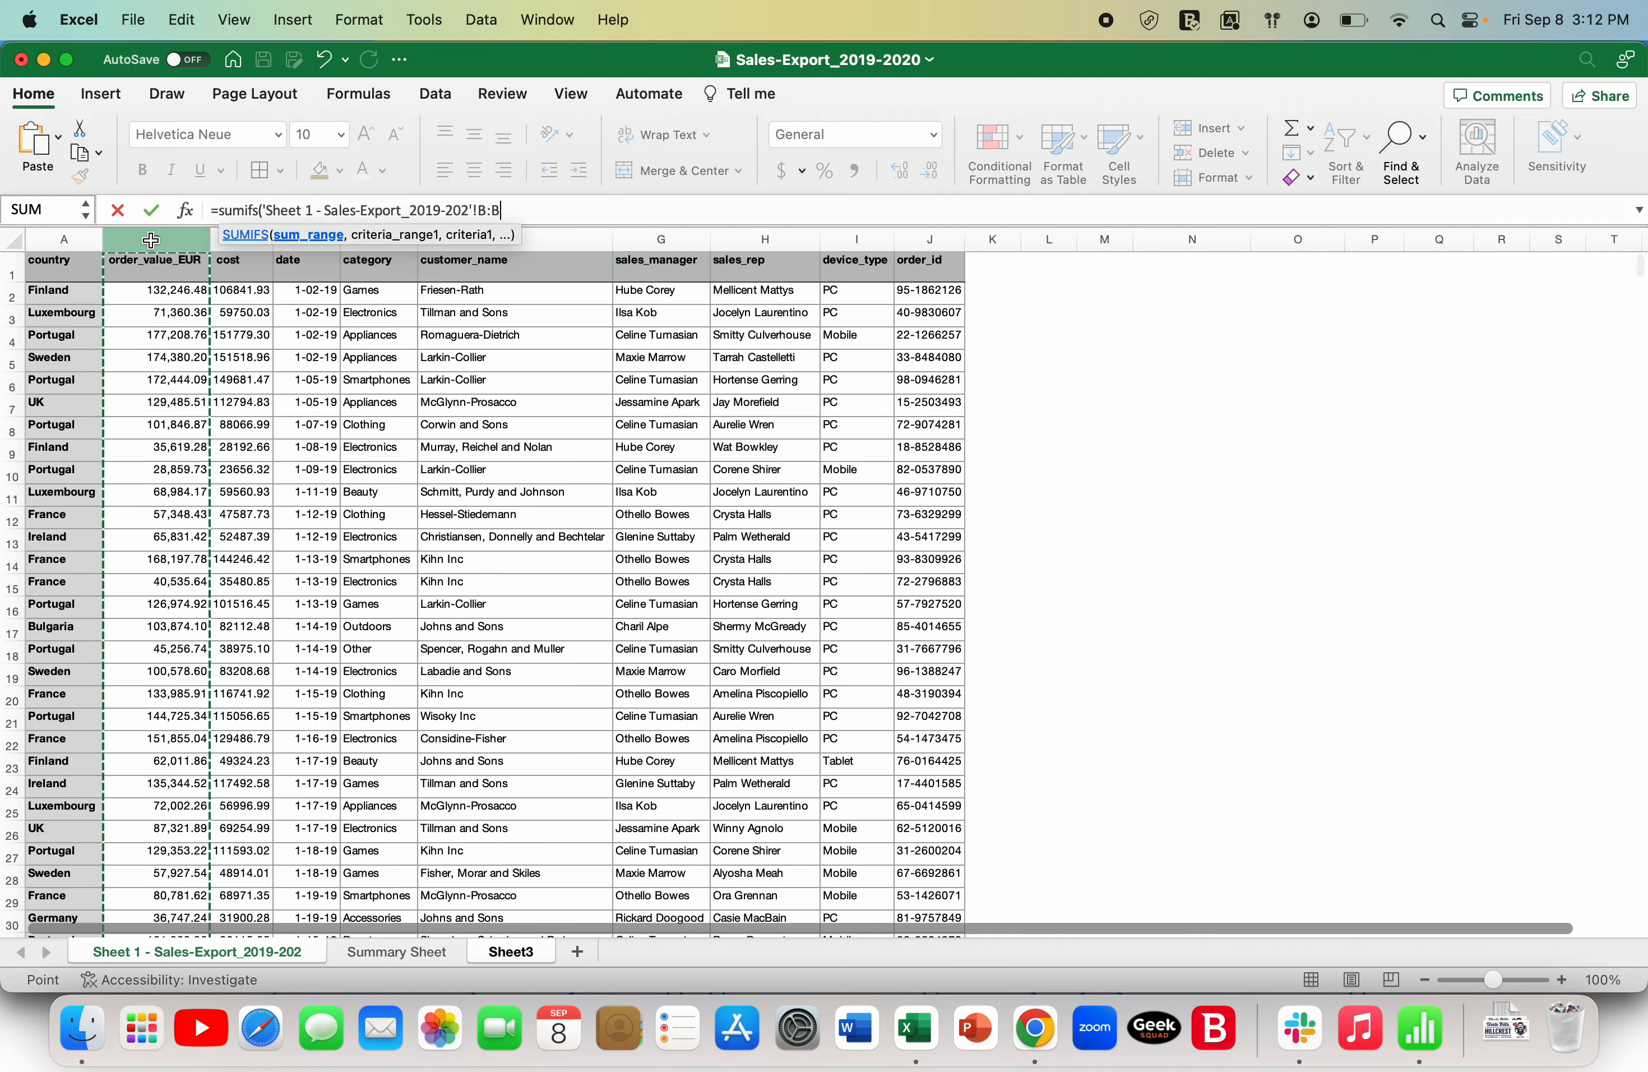
{"action": "type", "text": ","}
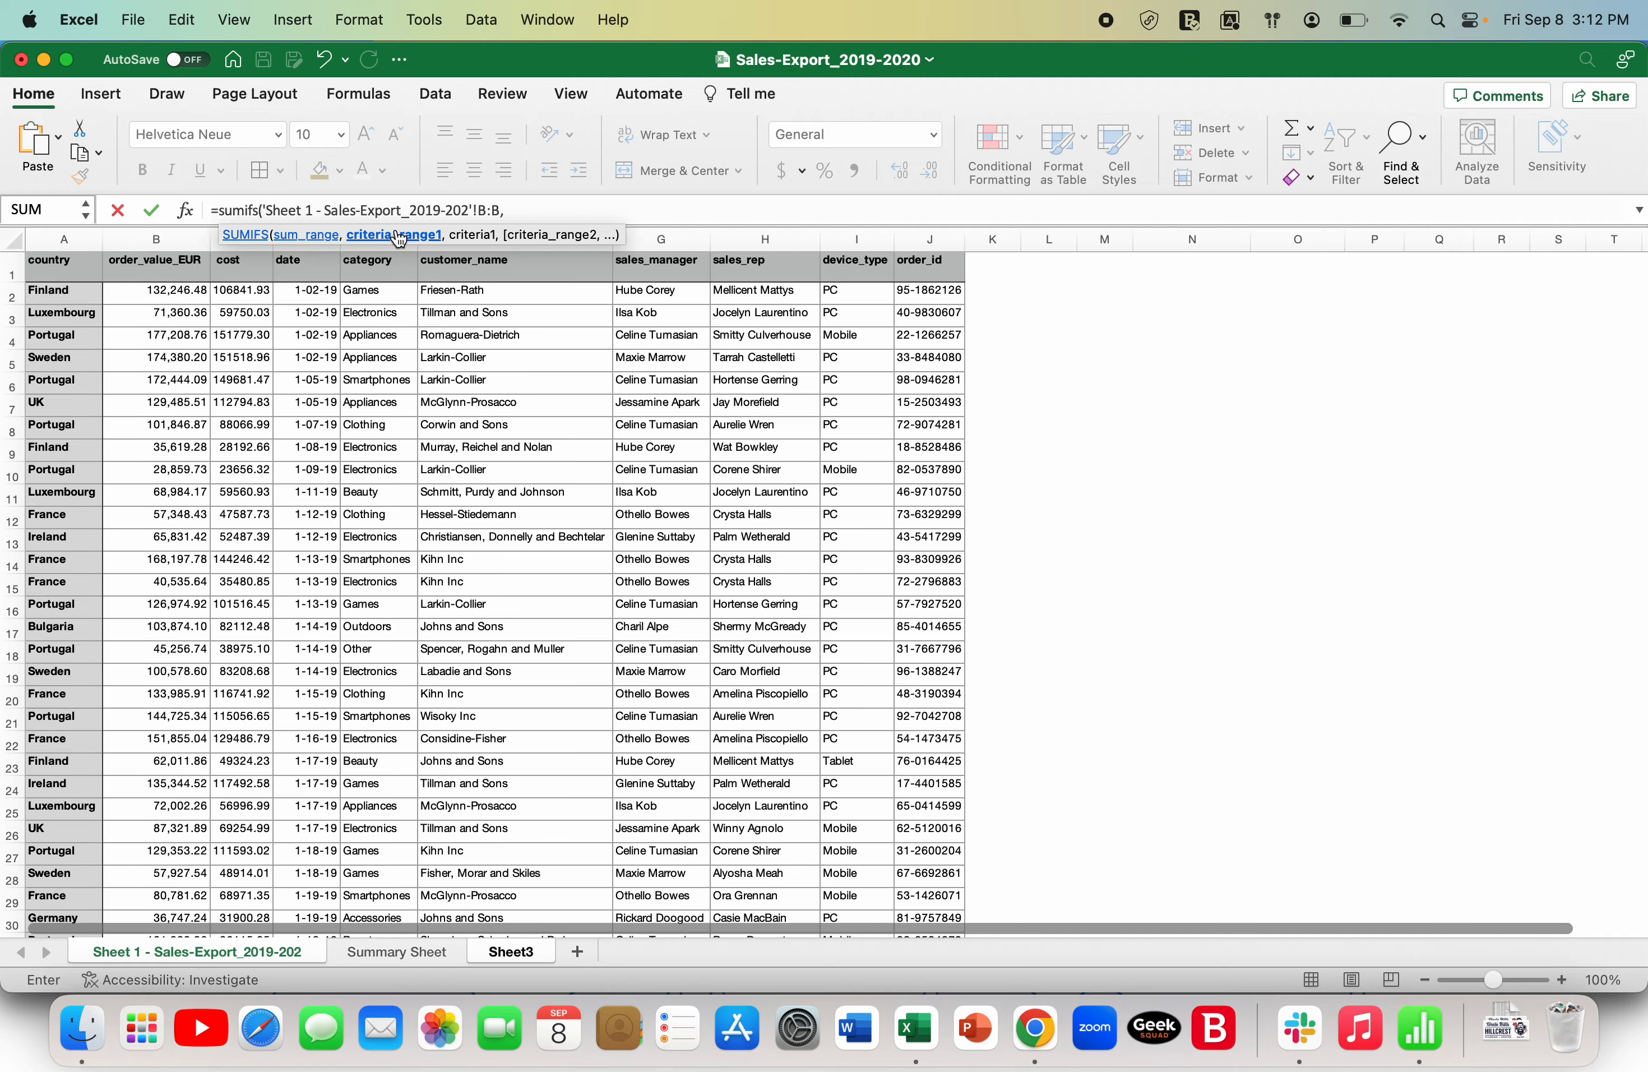
{"action": "left_click", "coordinate": [383, 245]}
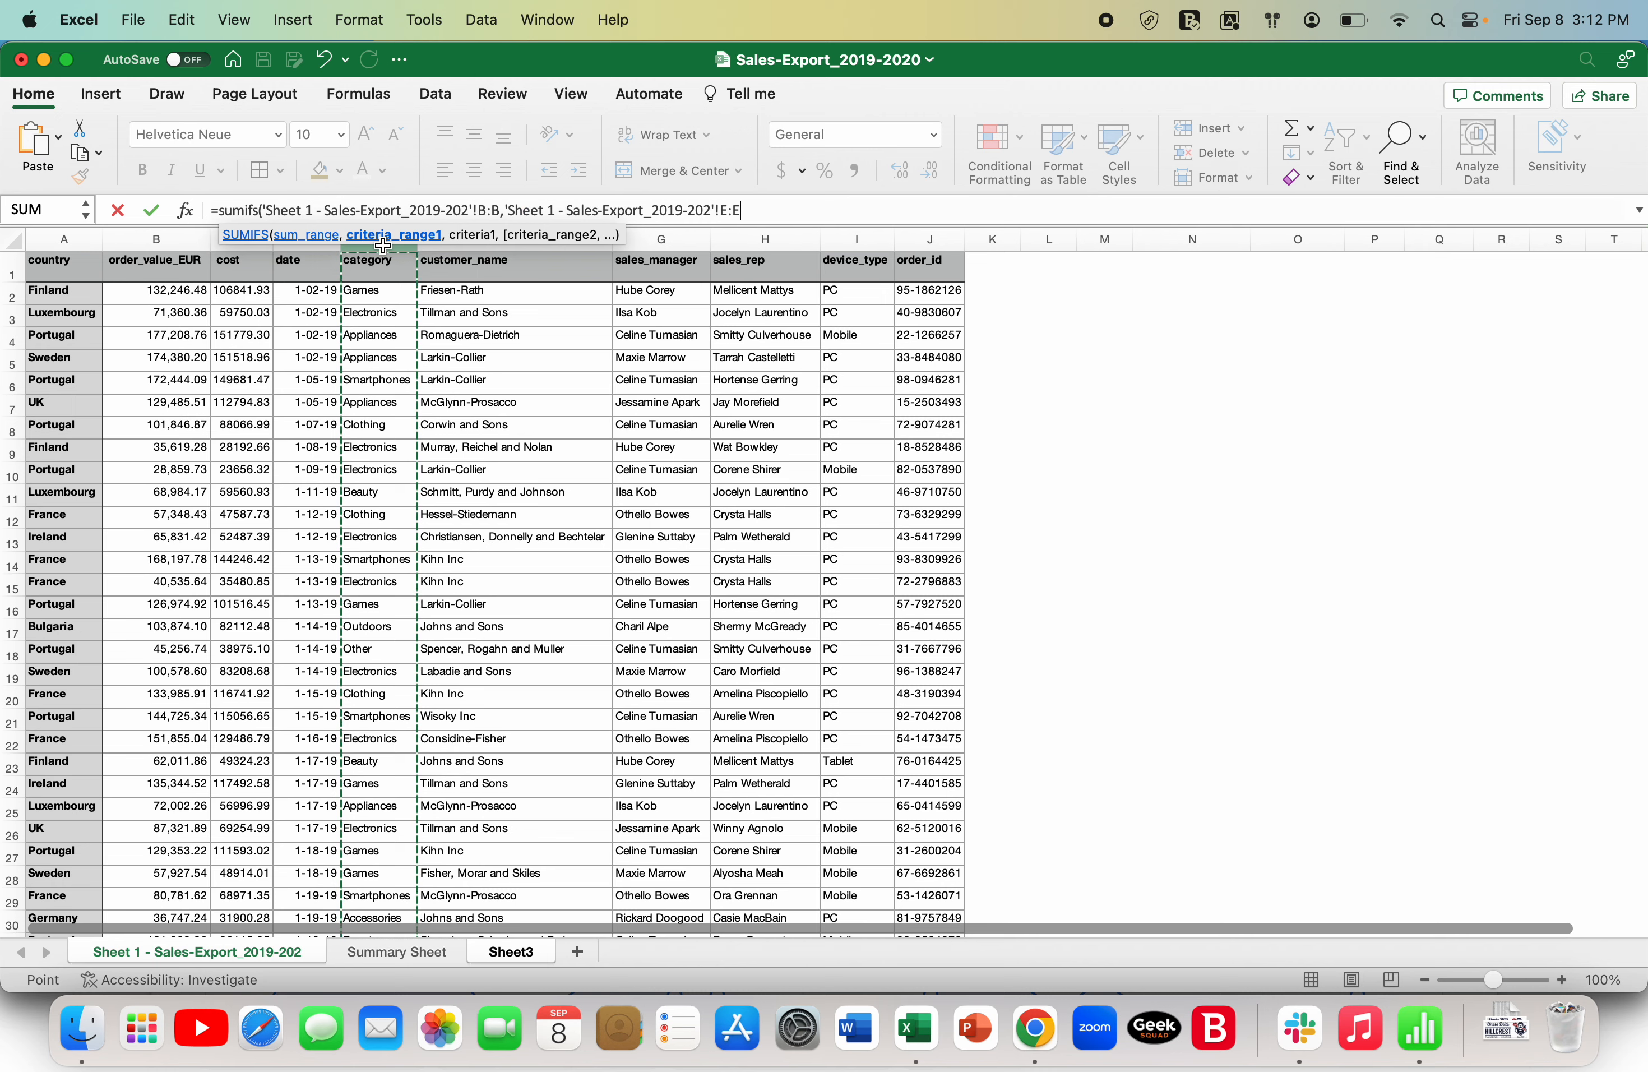
{"action": "type", "text": ","}
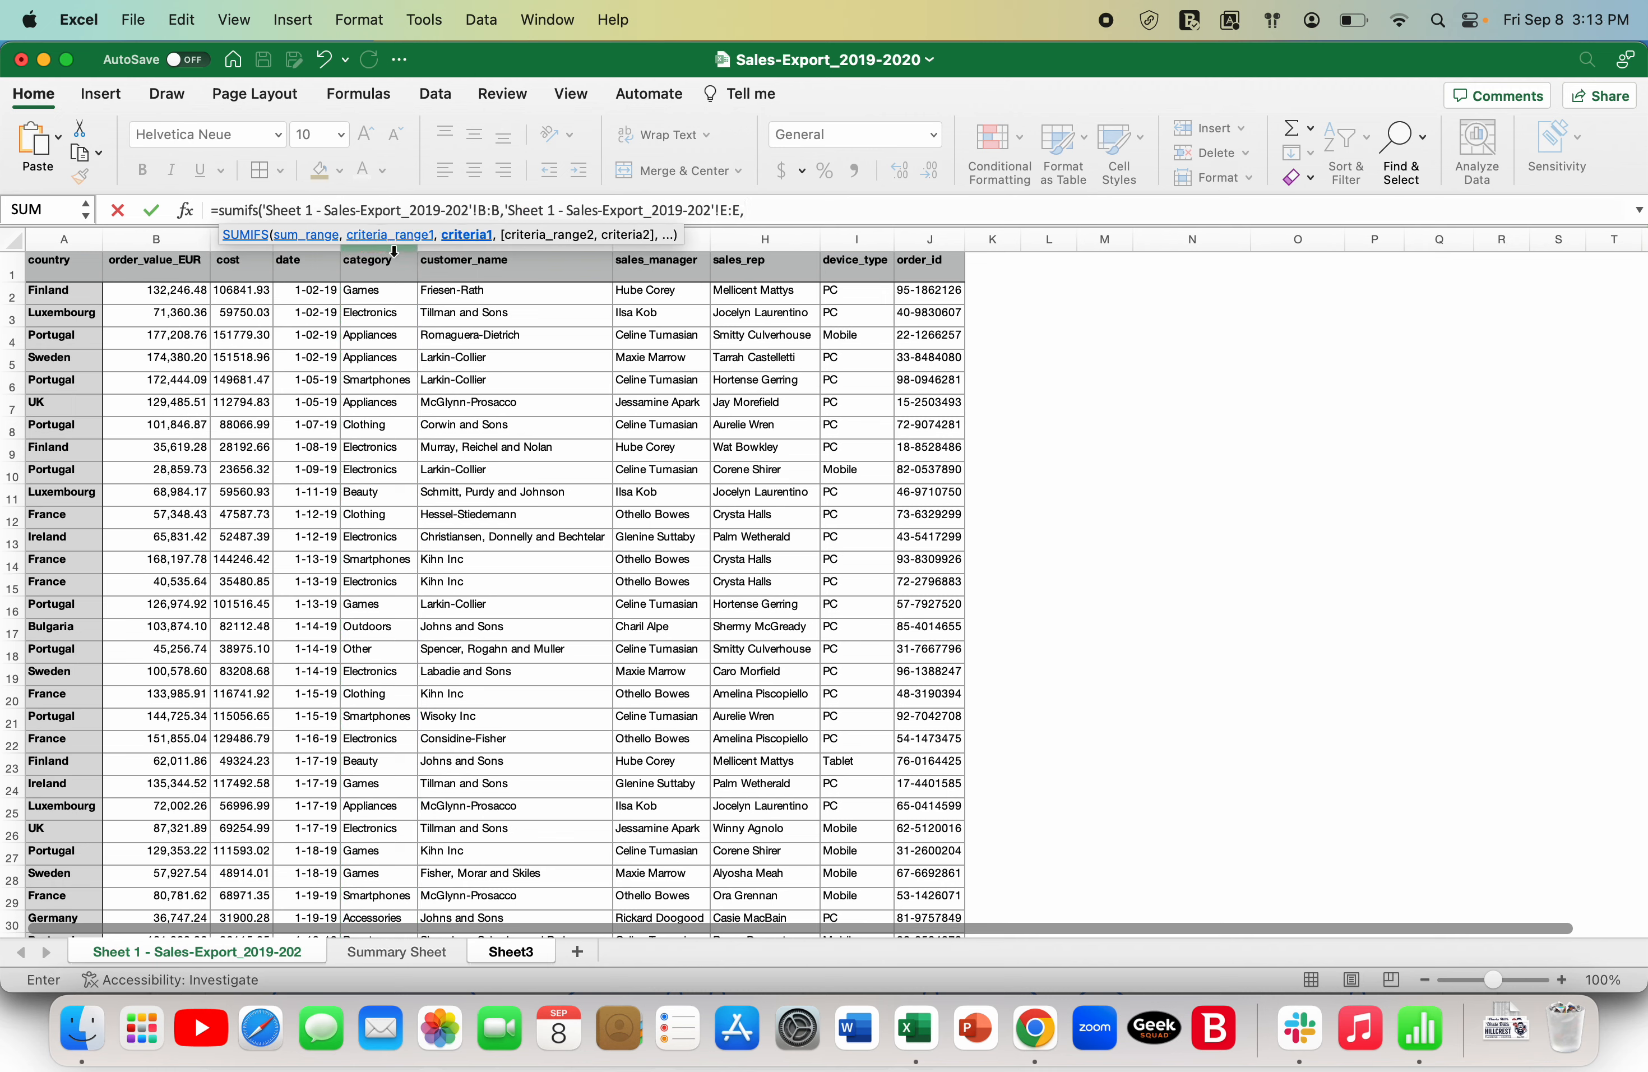
{"action": "left_click", "coordinate": [511, 951]}
{"action": "left_click", "coordinate": [217, 335]}
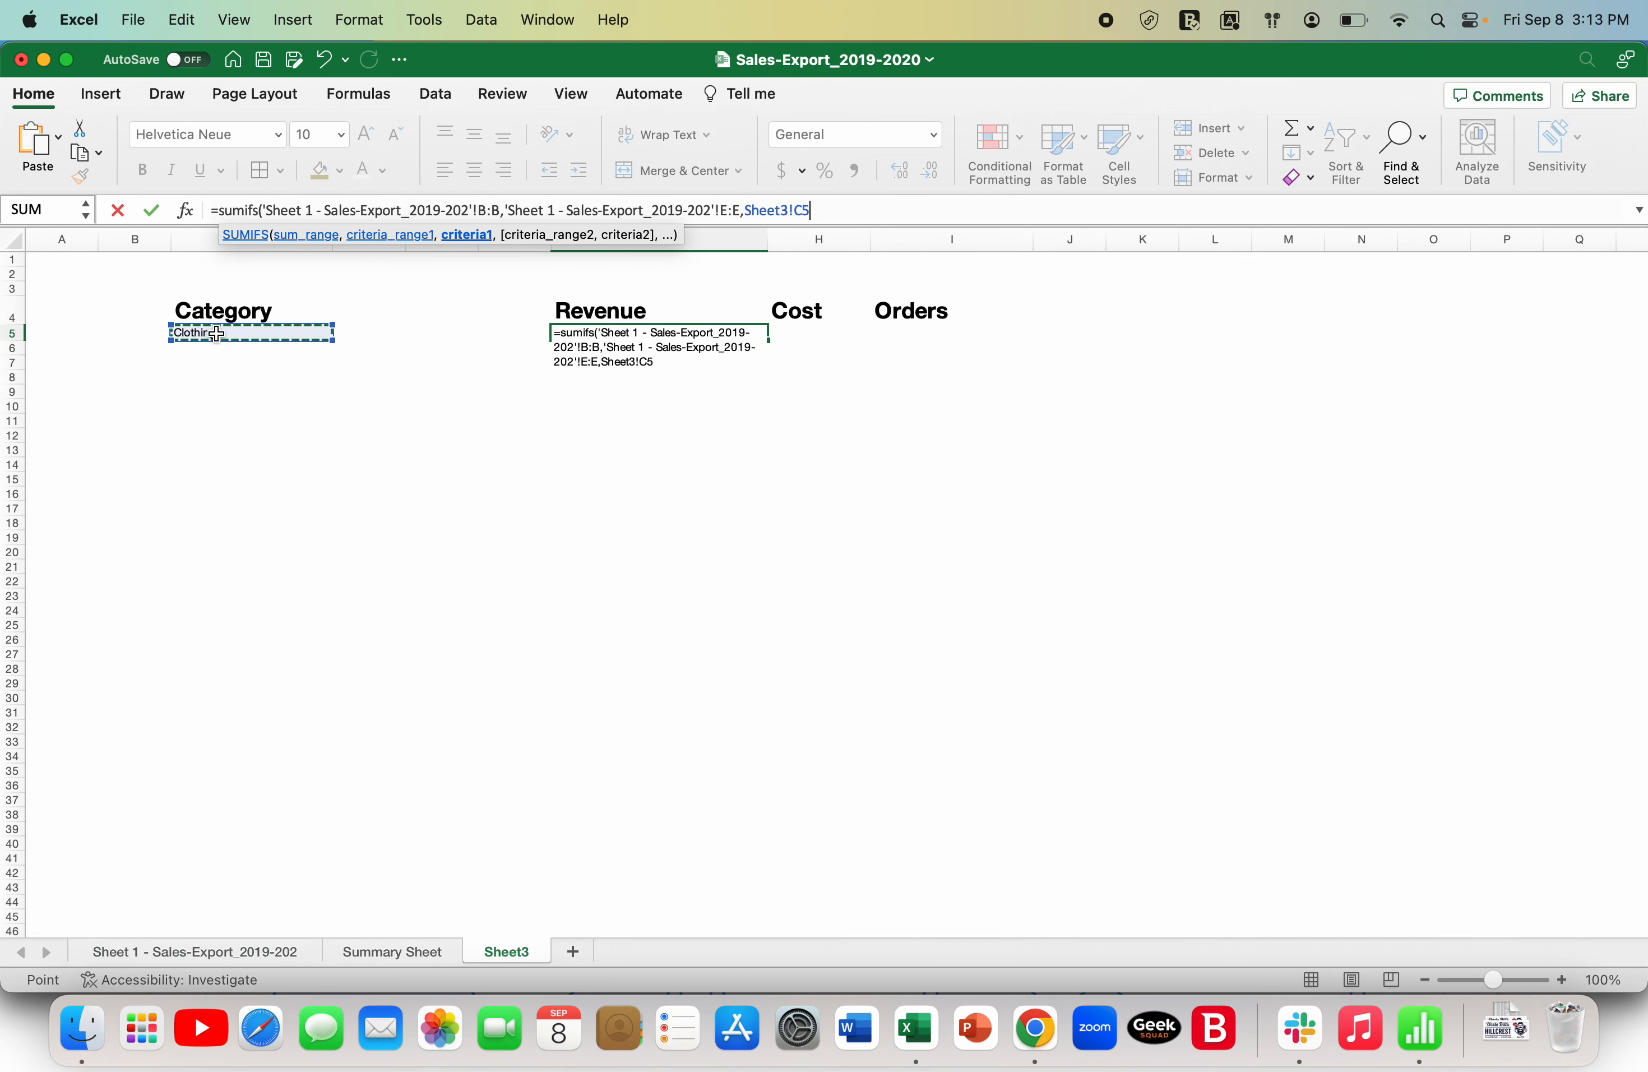
{"action": "type", "text": ")"}
{"action": "key", "text": "Return"}
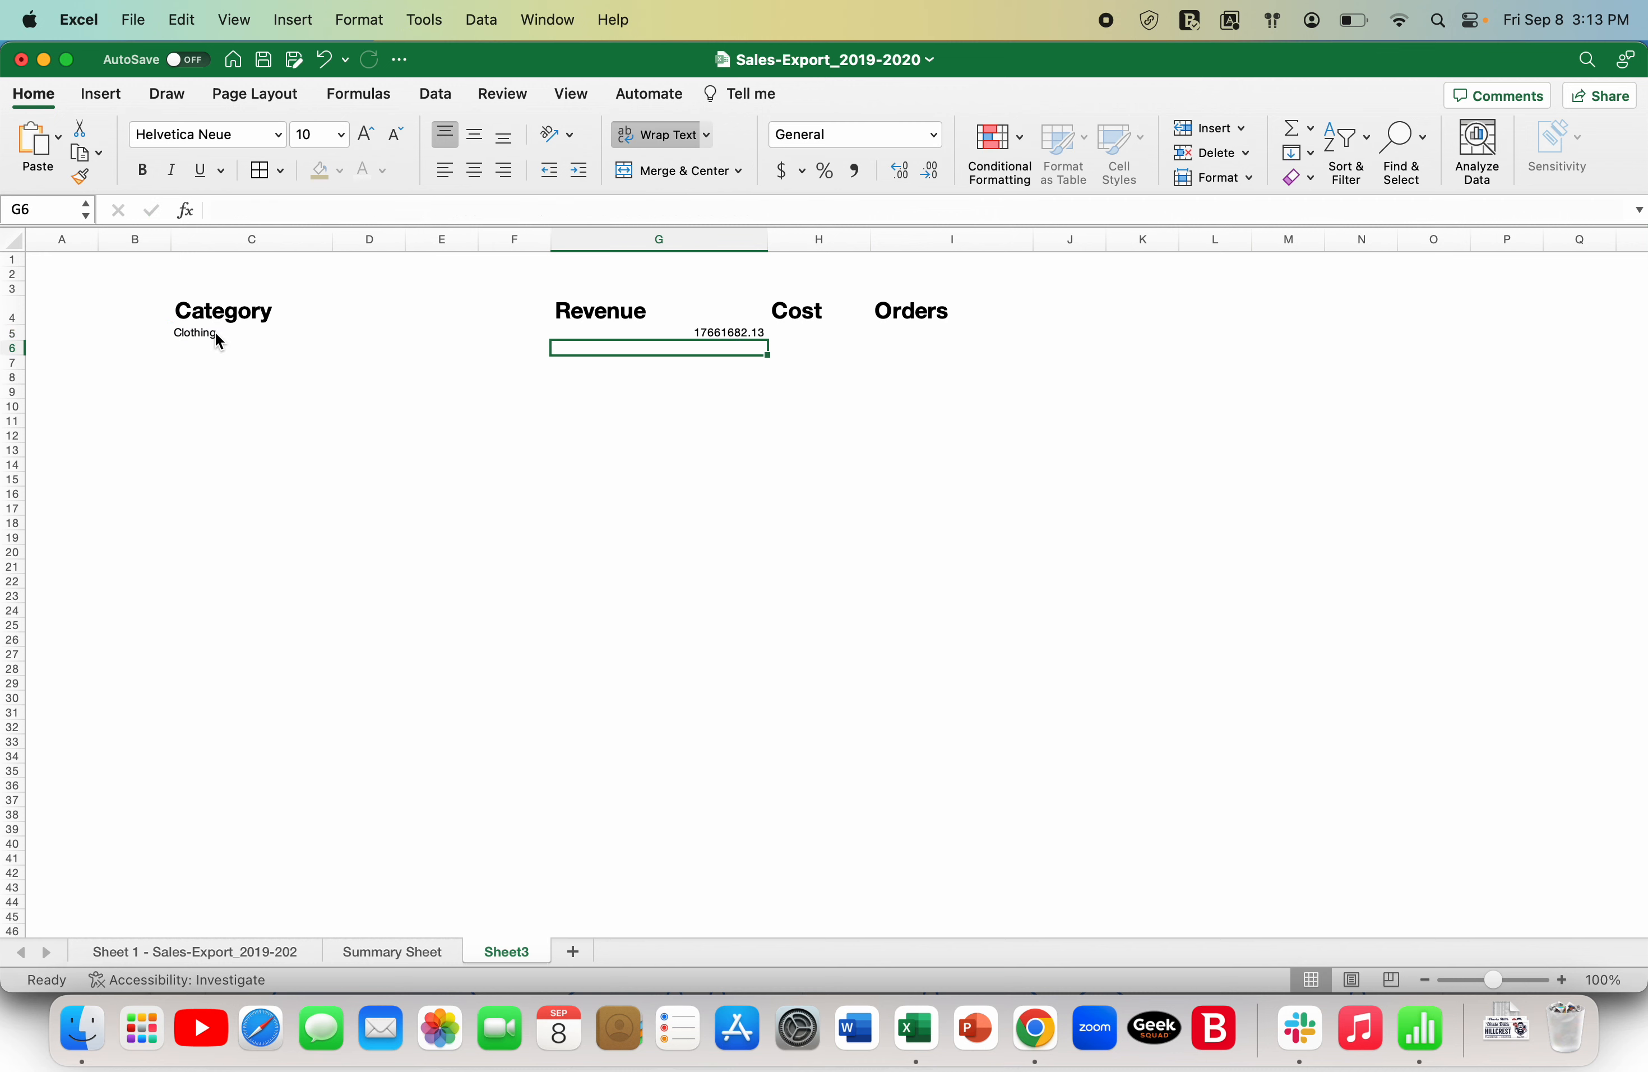
- Format the revenue result in G5 with the Euro (€ 123) accounting format
{"action": "left_click", "coordinate": [803, 169]}
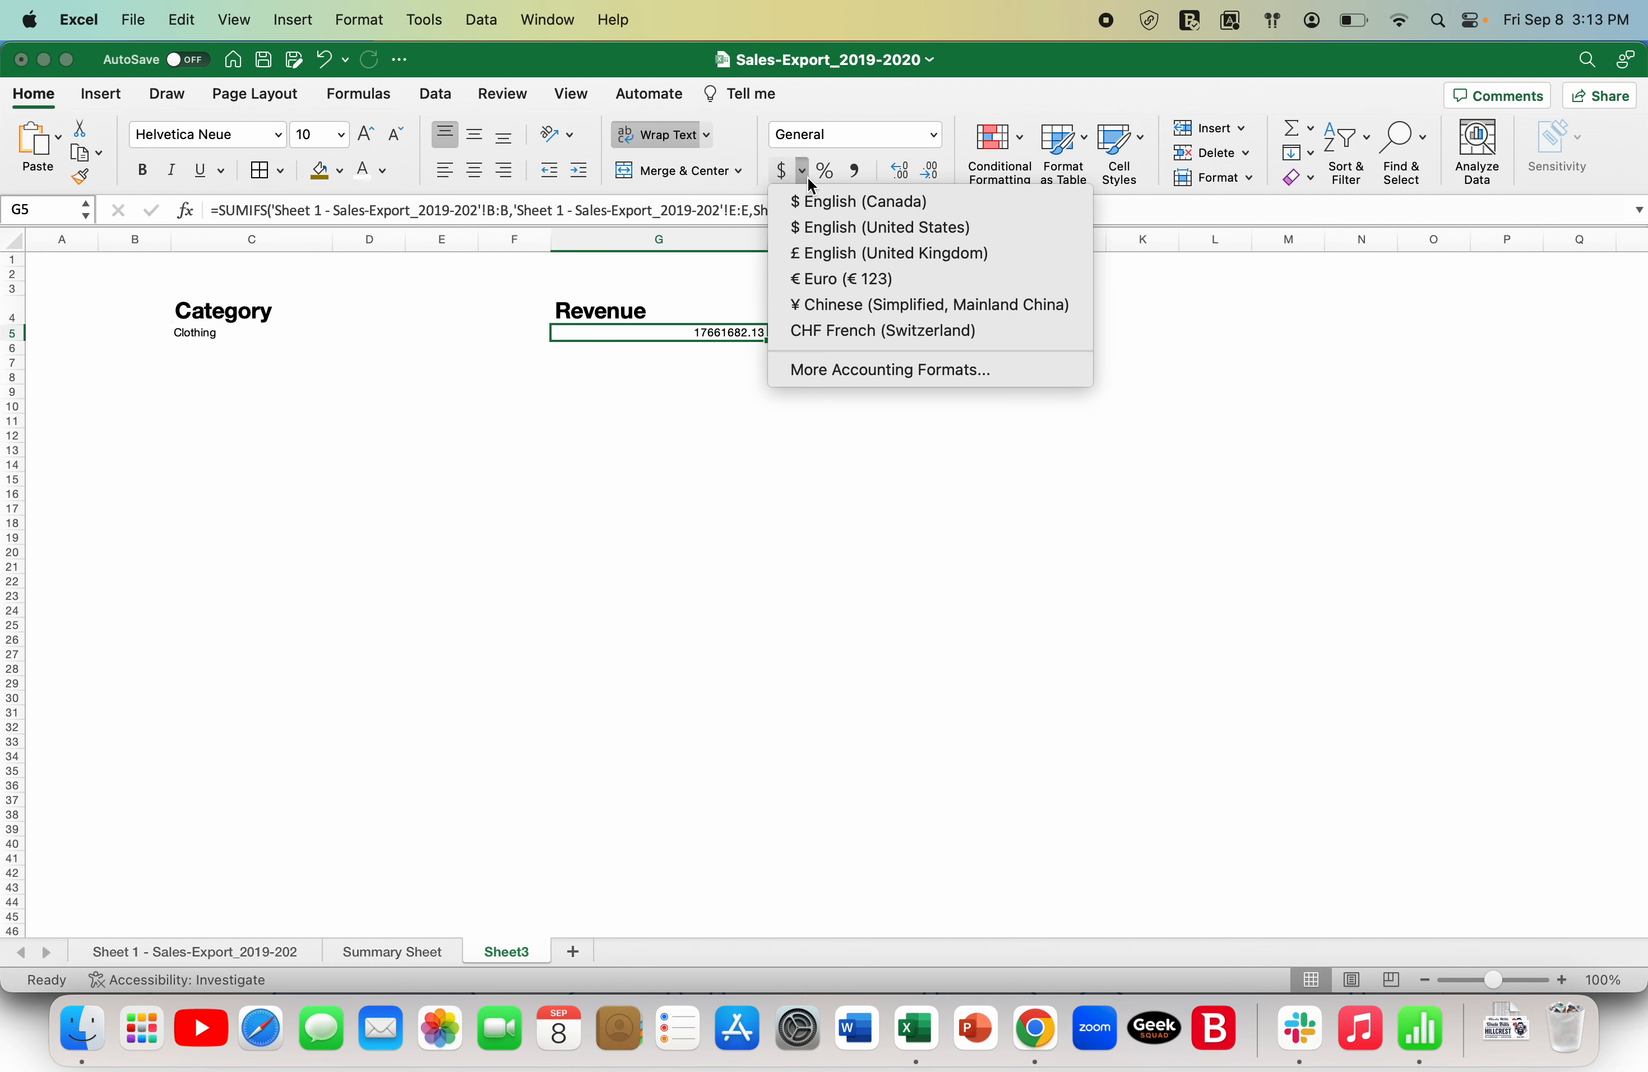
{"action": "left_click", "coordinate": [840, 271]}
{"action": "left_click", "coordinate": [735, 433]}
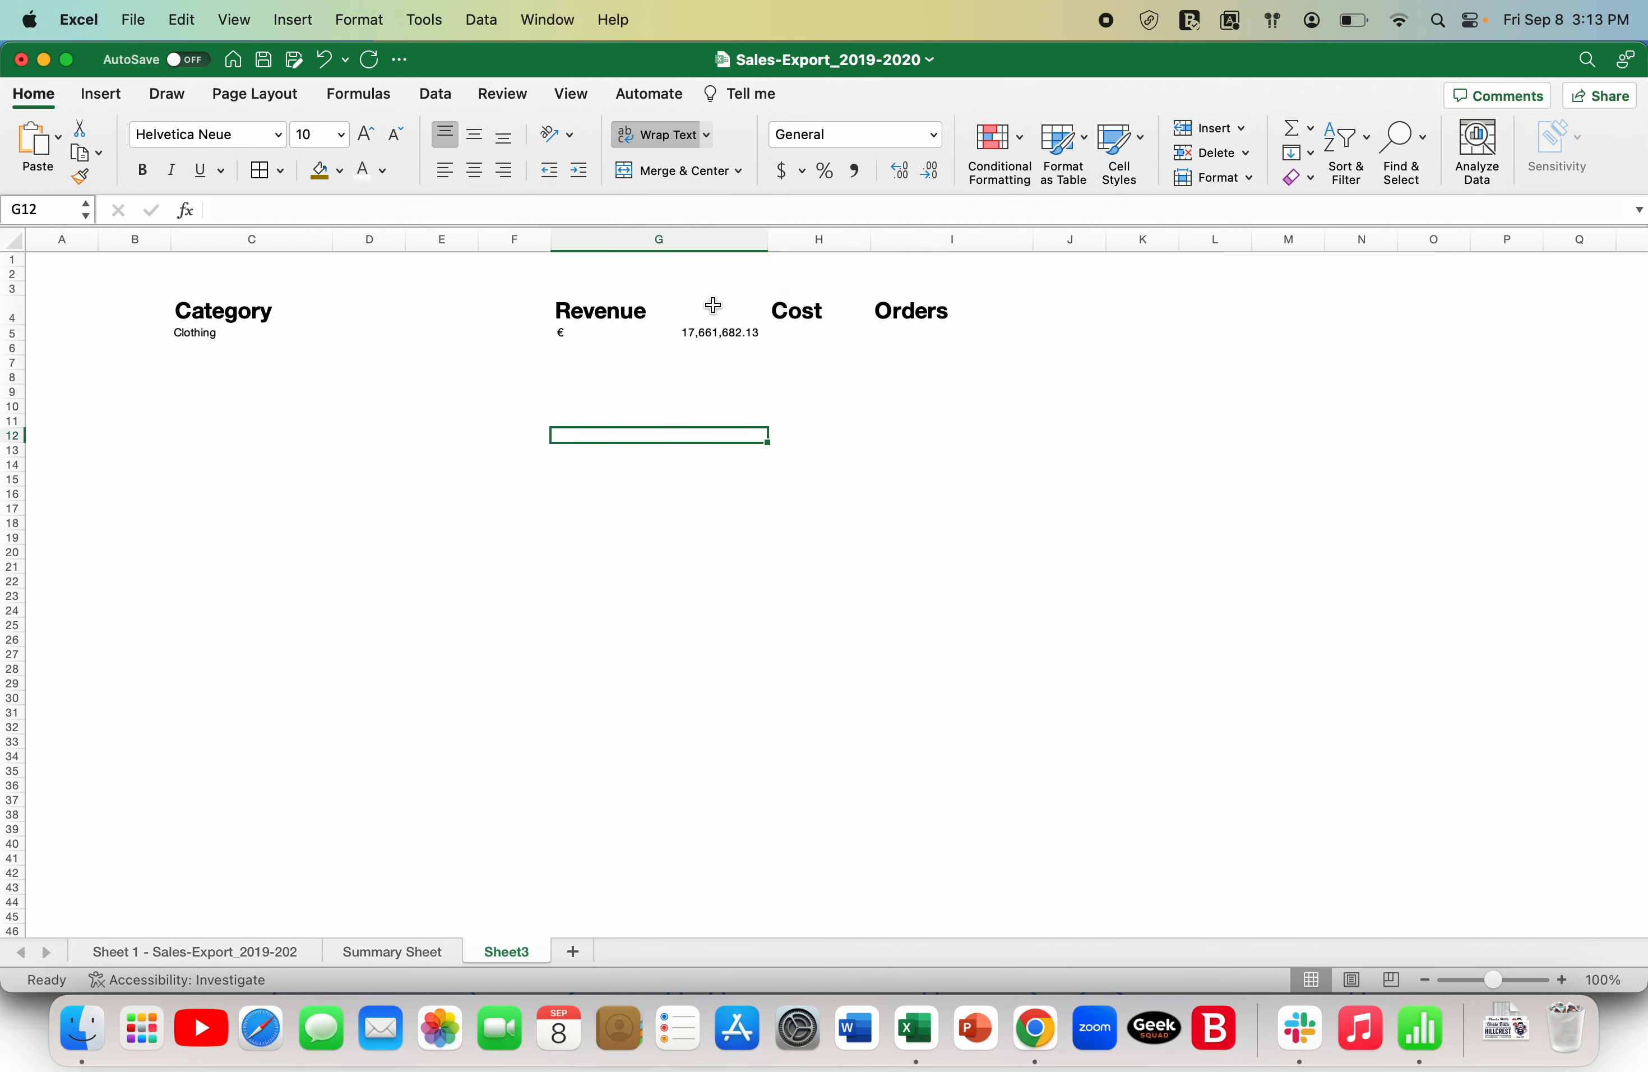
{"action": "left_click", "coordinate": [696, 330]}
- Start a SUMIFS formula in H5 under Cost, using column C (cost) of the sales export sheet as the sum range
{"action": "left_click", "coordinate": [816, 335]}
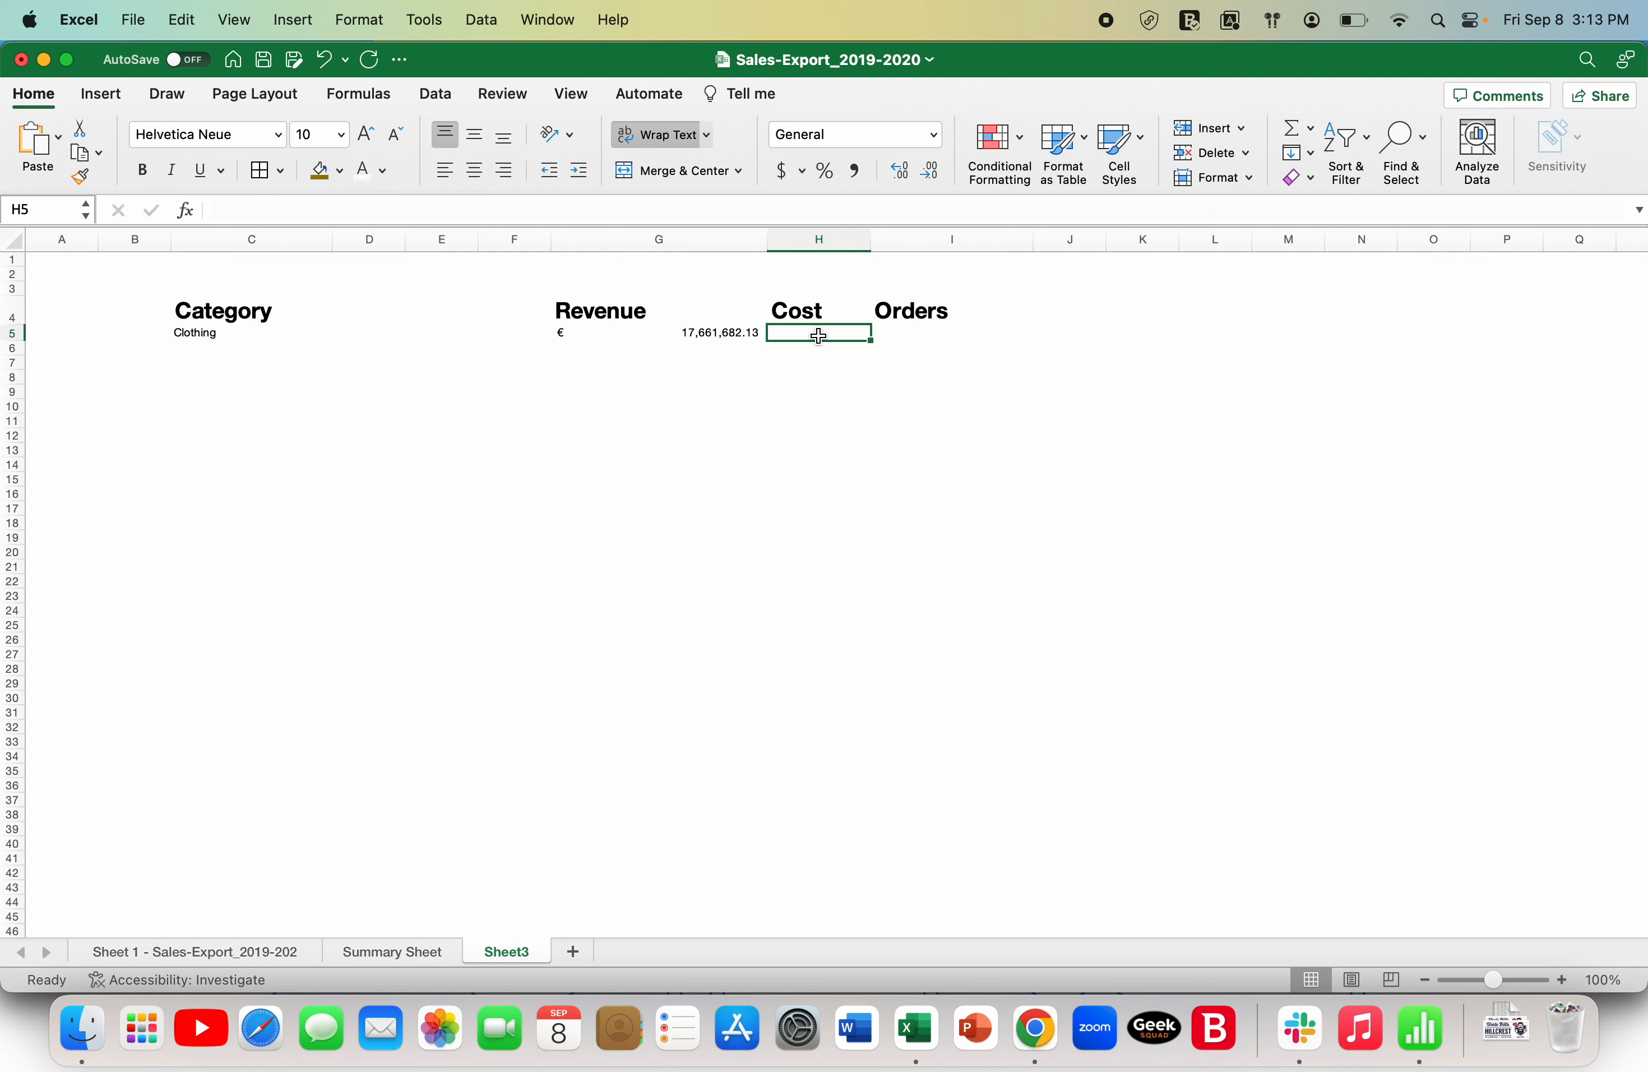
{"action": "type", "text": "=sum"}
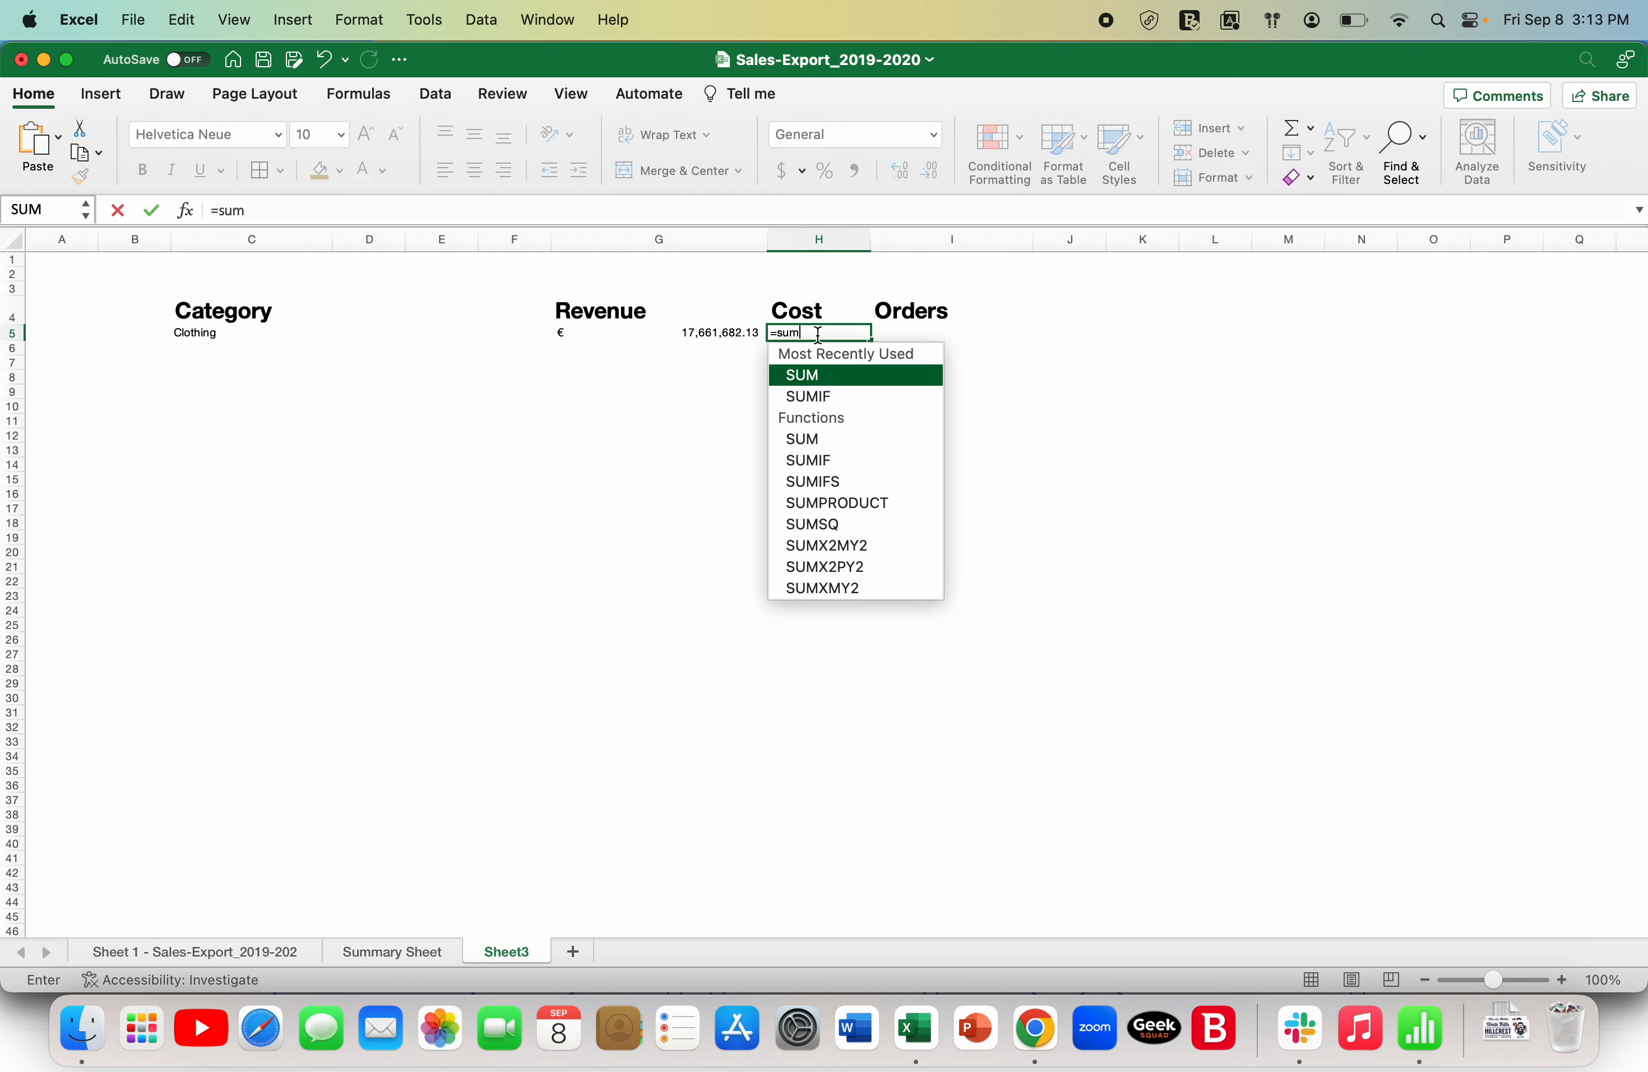
{"action": "type", "text": "ifs("}
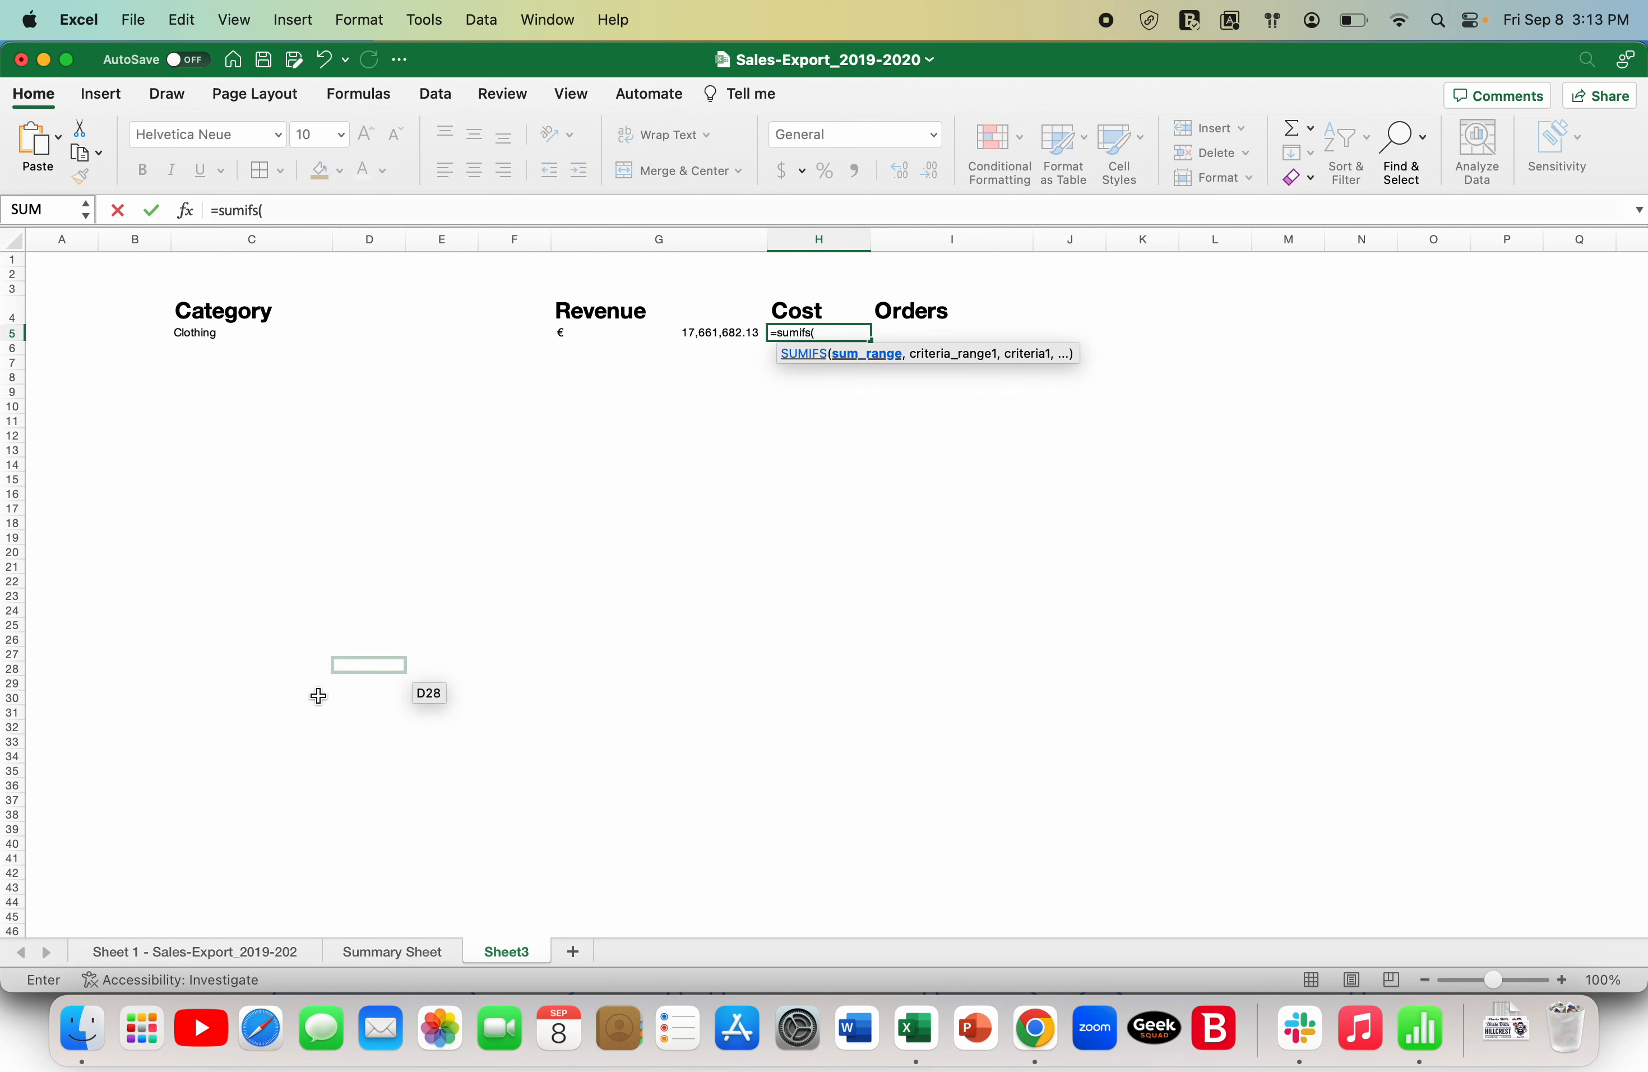
{"action": "left_click", "coordinate": [196, 952]}
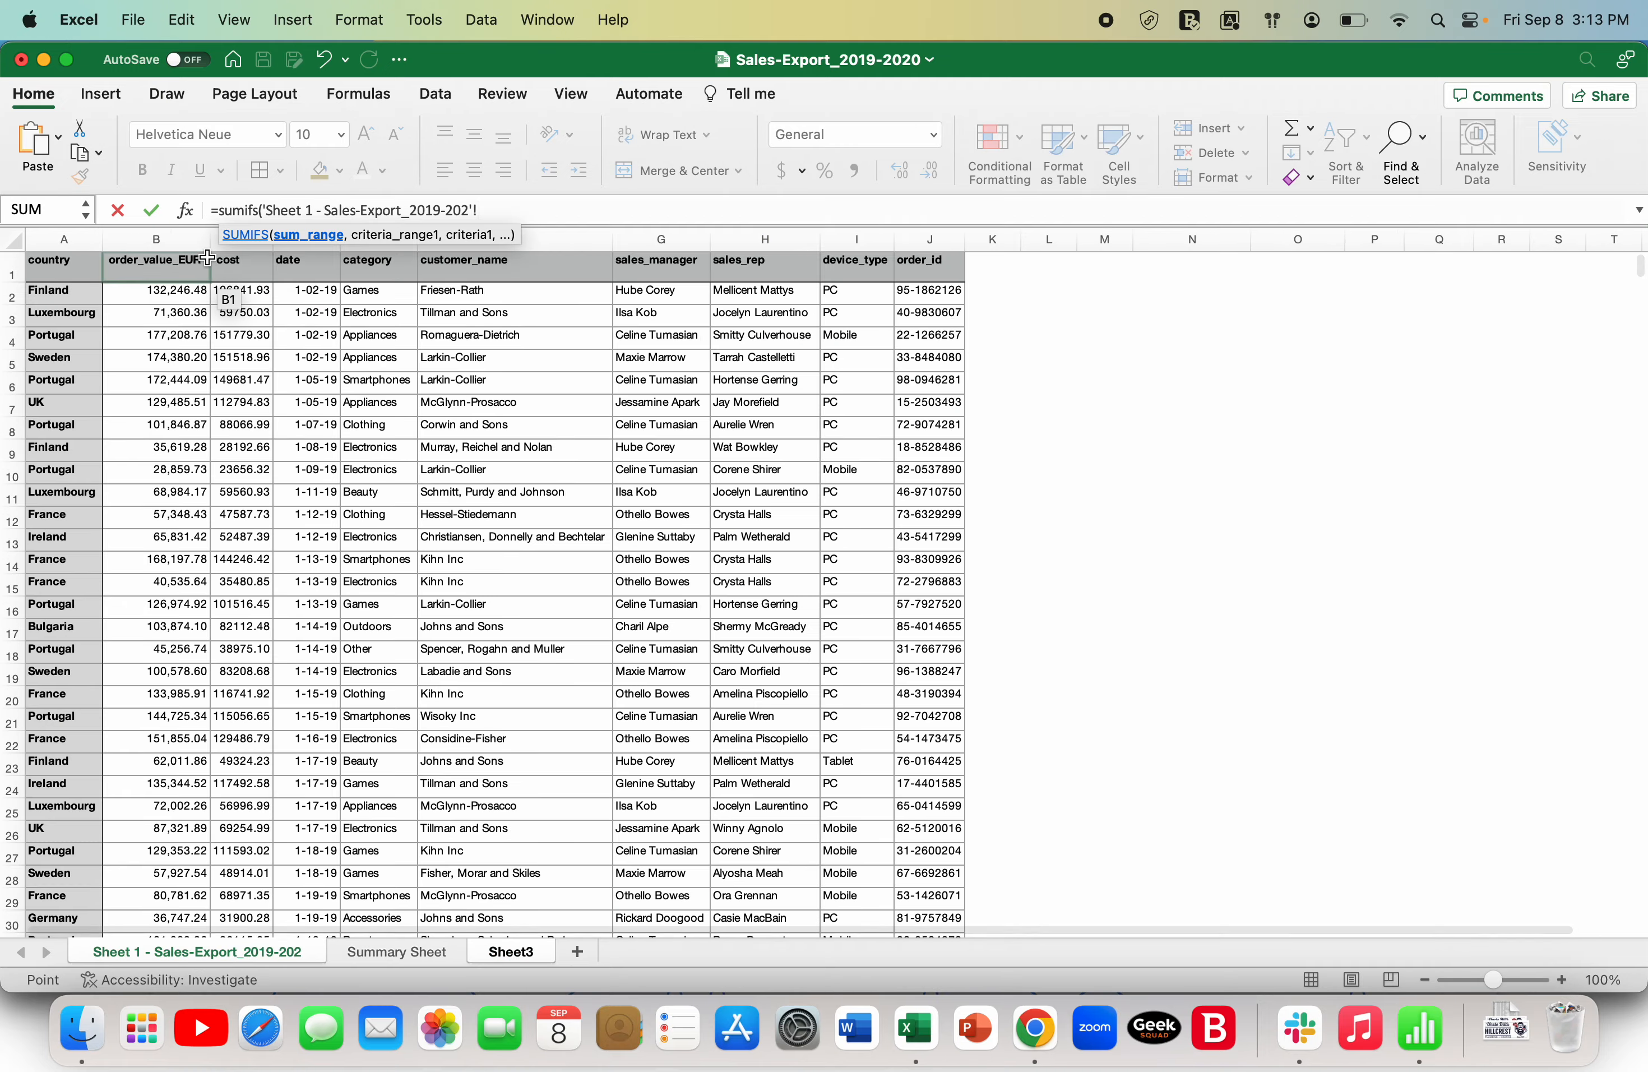
{"action": "left_click", "coordinate": [232, 245]}
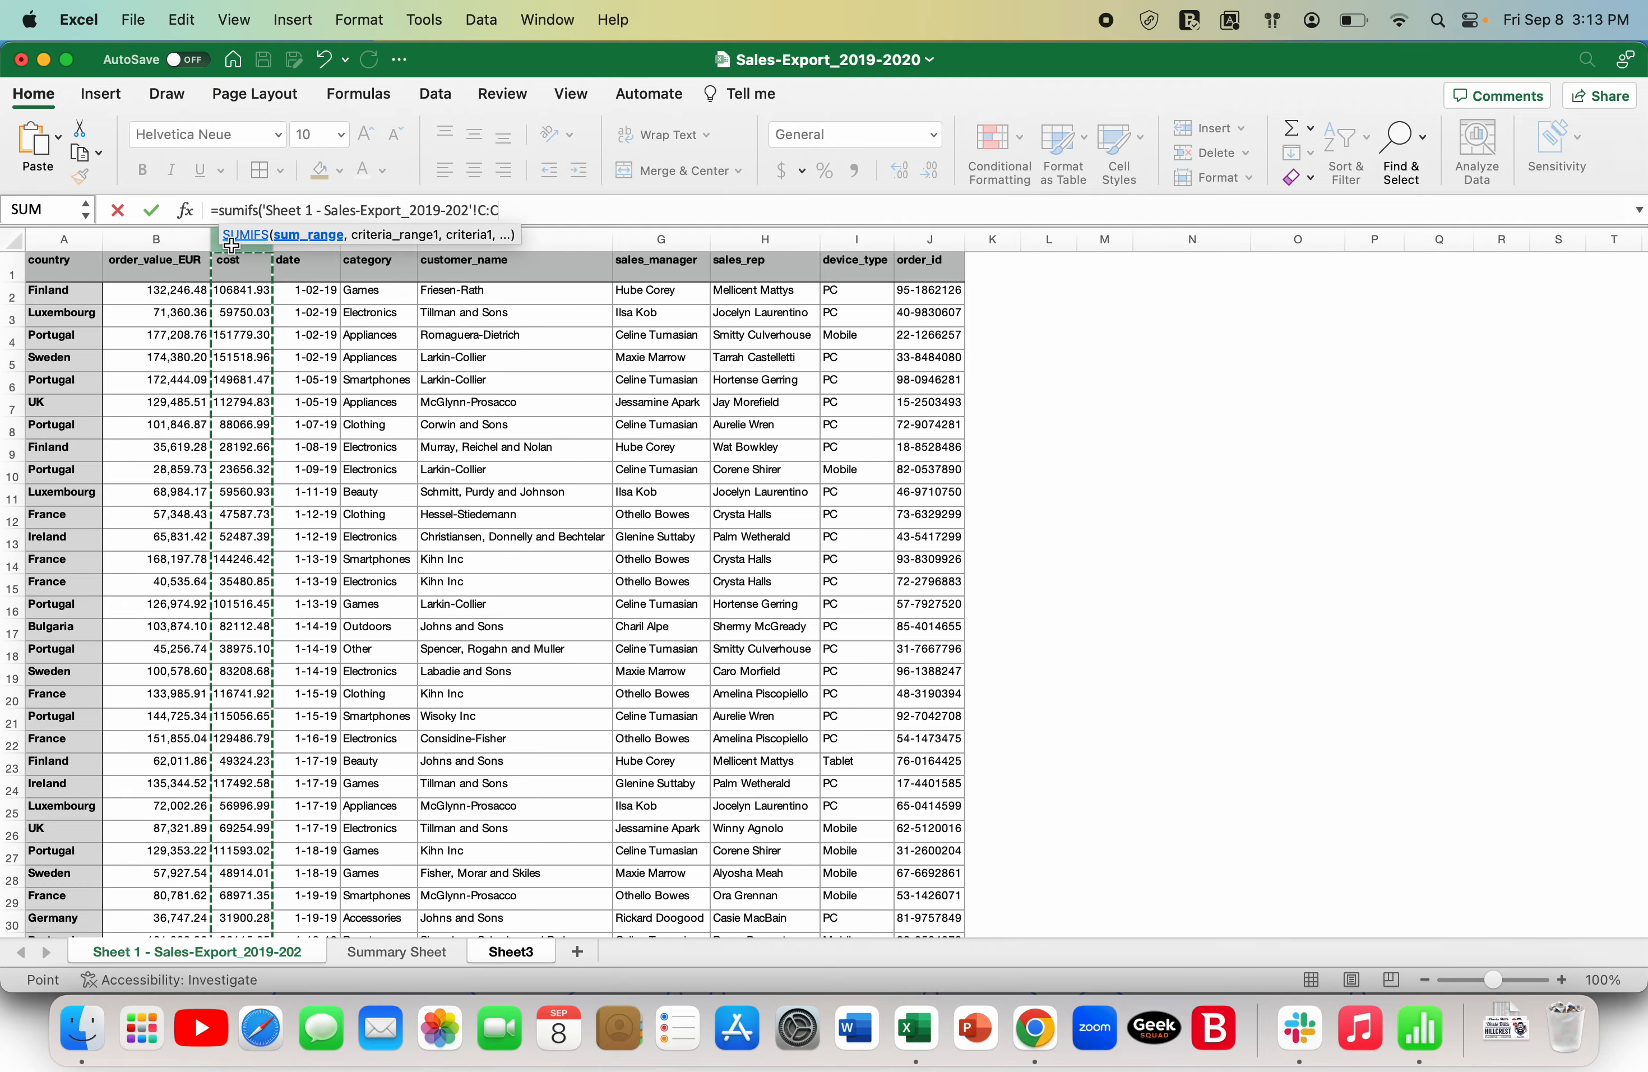
{"action": "type", "text": ","}
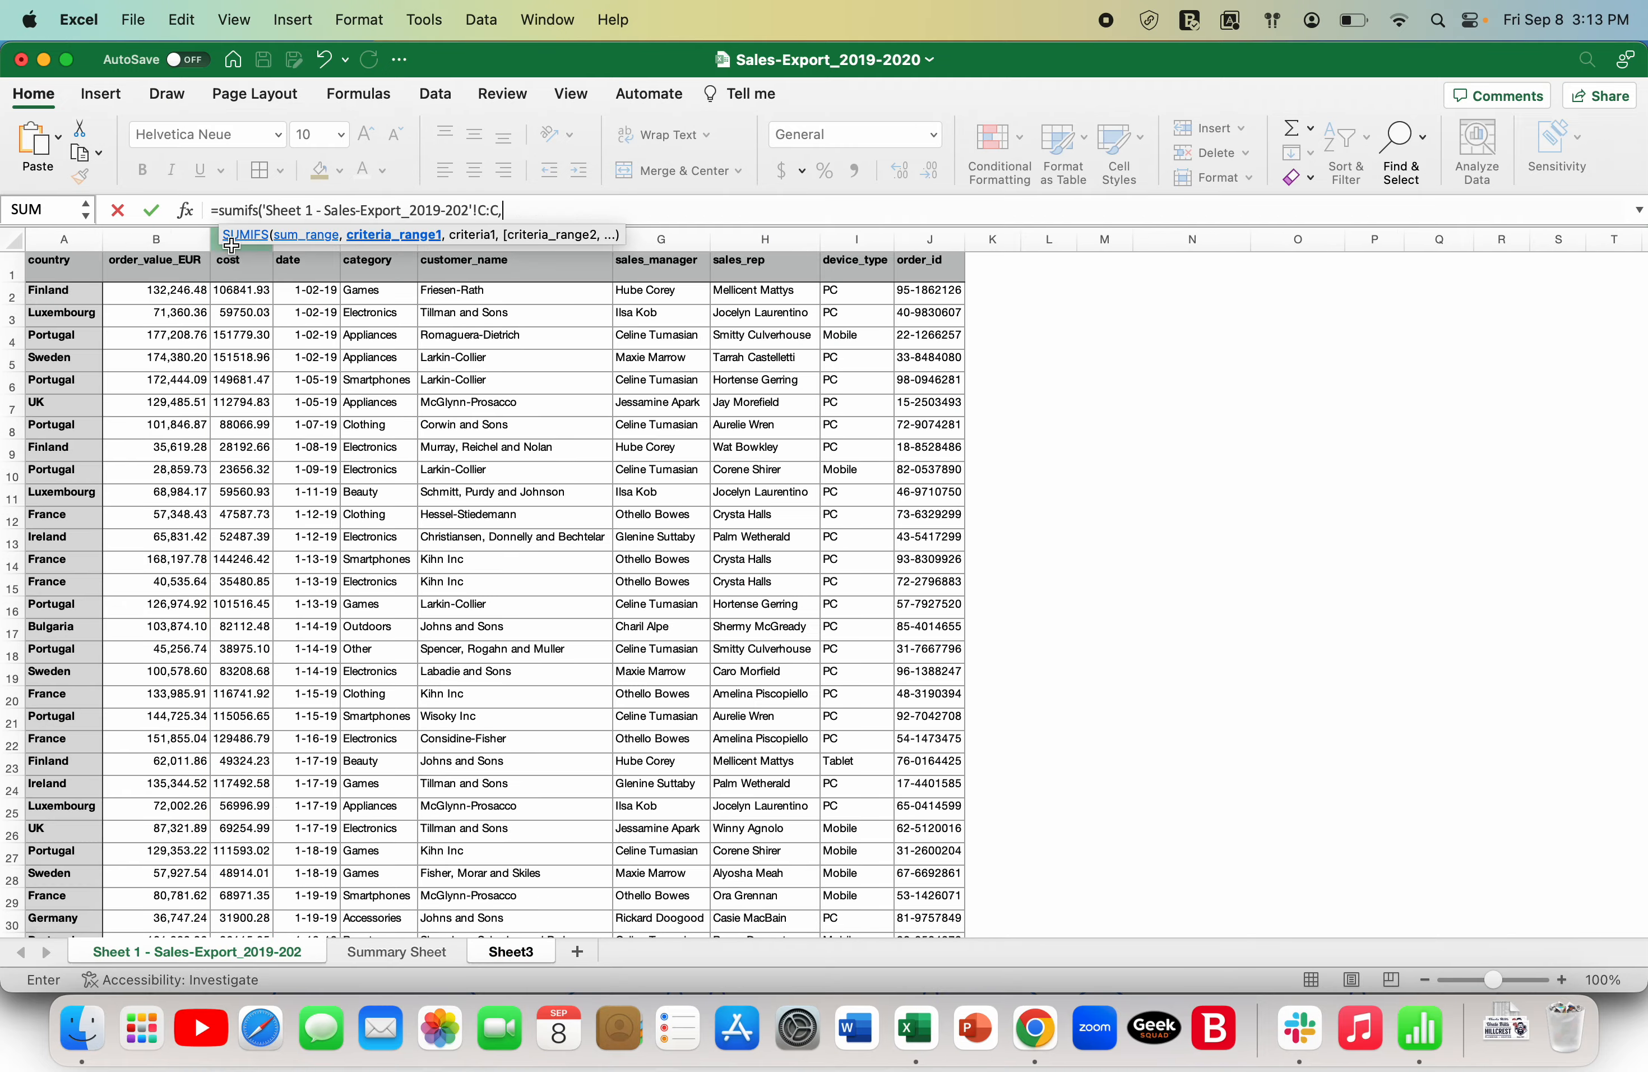
- Complete the Cost SUMIFS with the sales export sheet's category column E as criteria range and Sheet3's C5 as criterion
{"action": "left_click", "coordinate": [370, 245]}
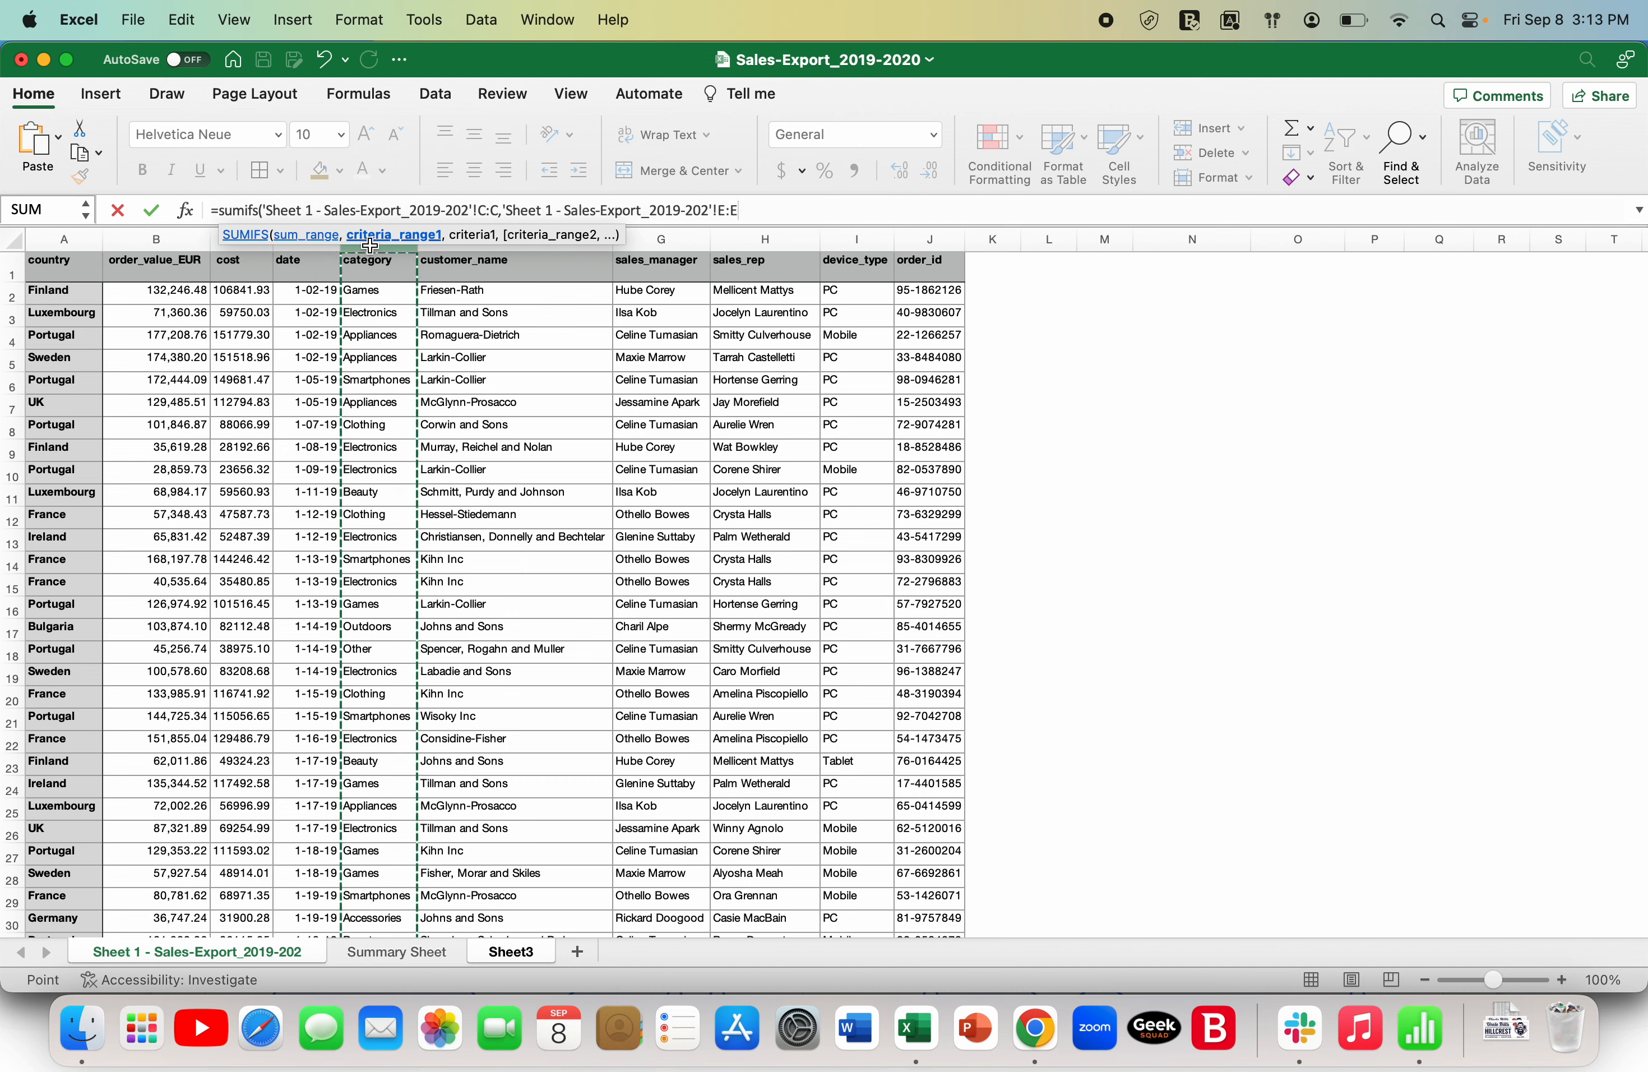
{"action": "type", "text": ","}
{"action": "left_click", "coordinate": [501, 639]}
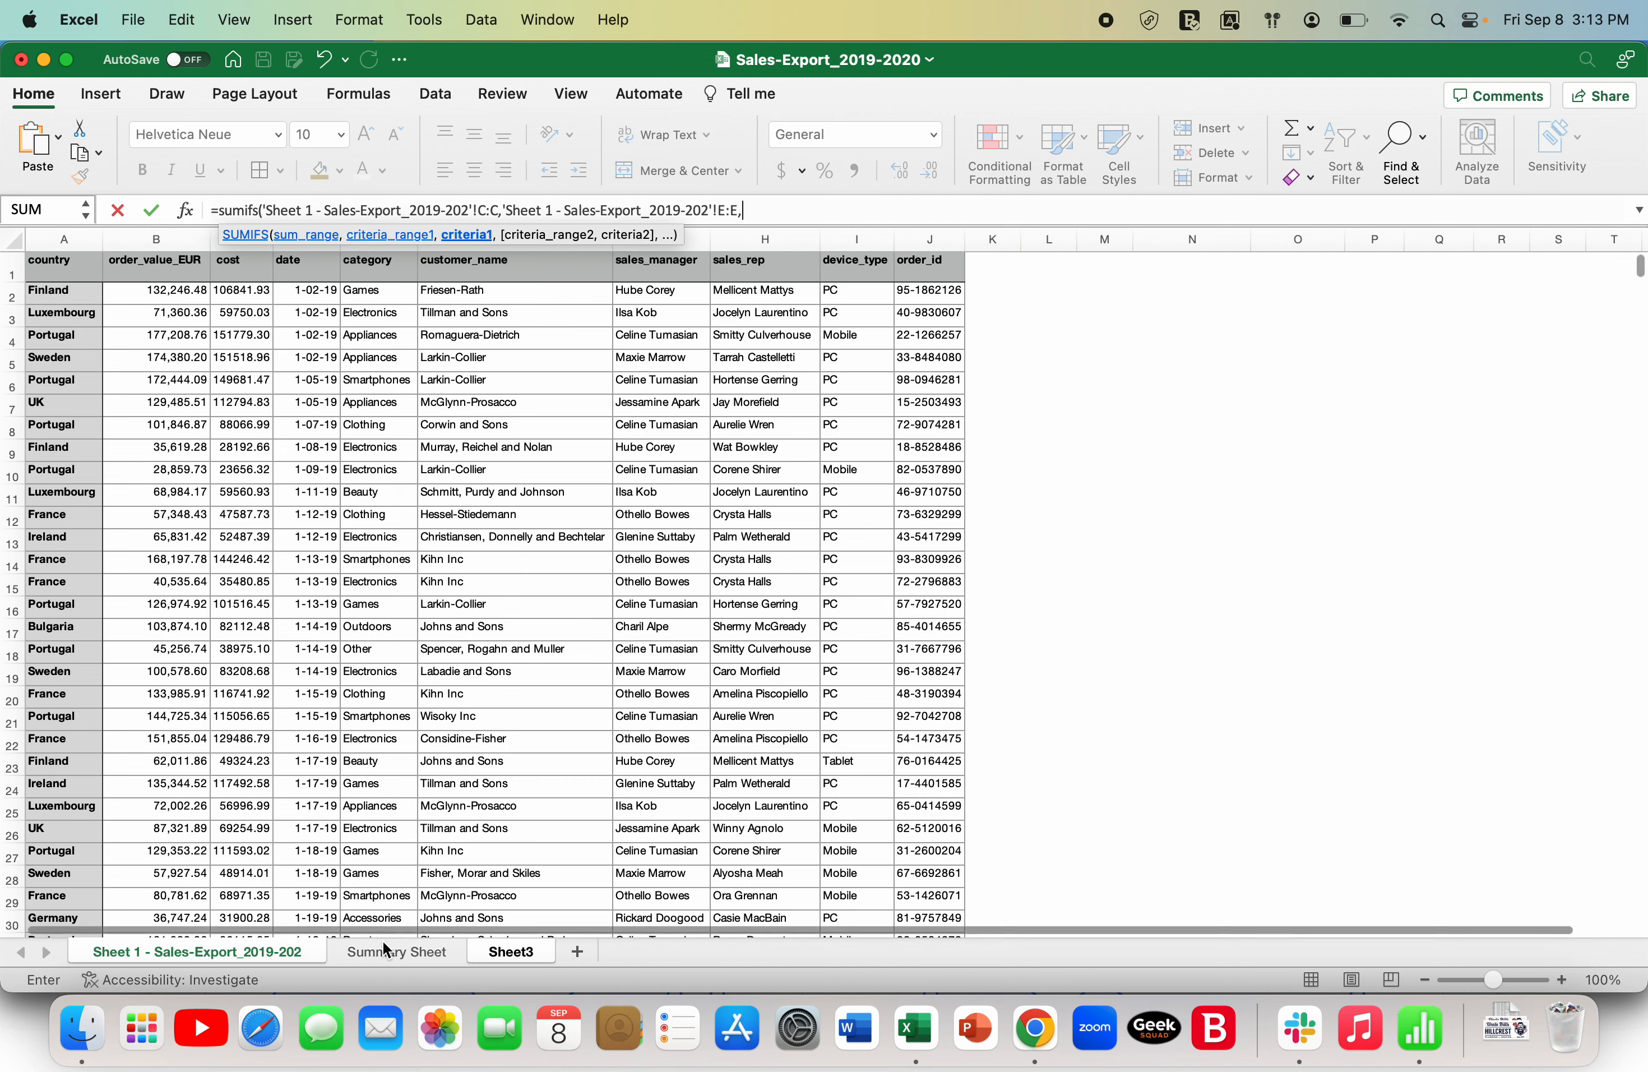
{"action": "left_click", "coordinate": [513, 954]}
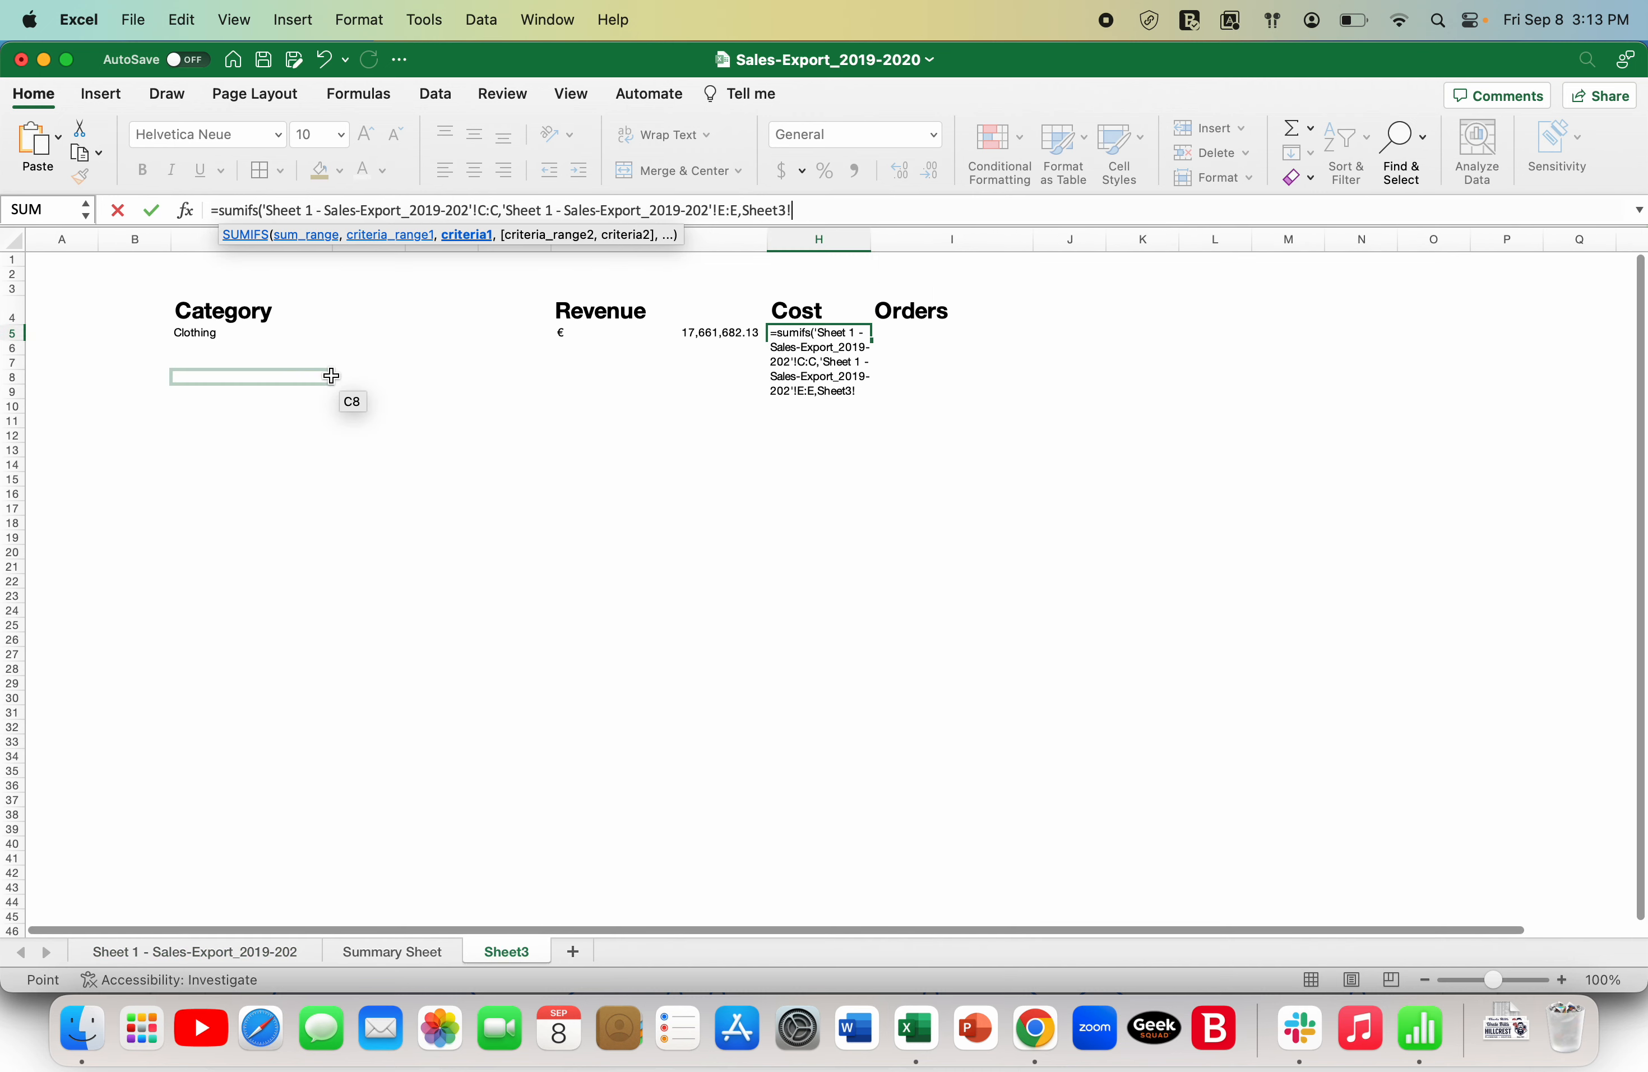
{"action": "left_click", "coordinate": [254, 338]}
{"action": "type", "text": ")"}
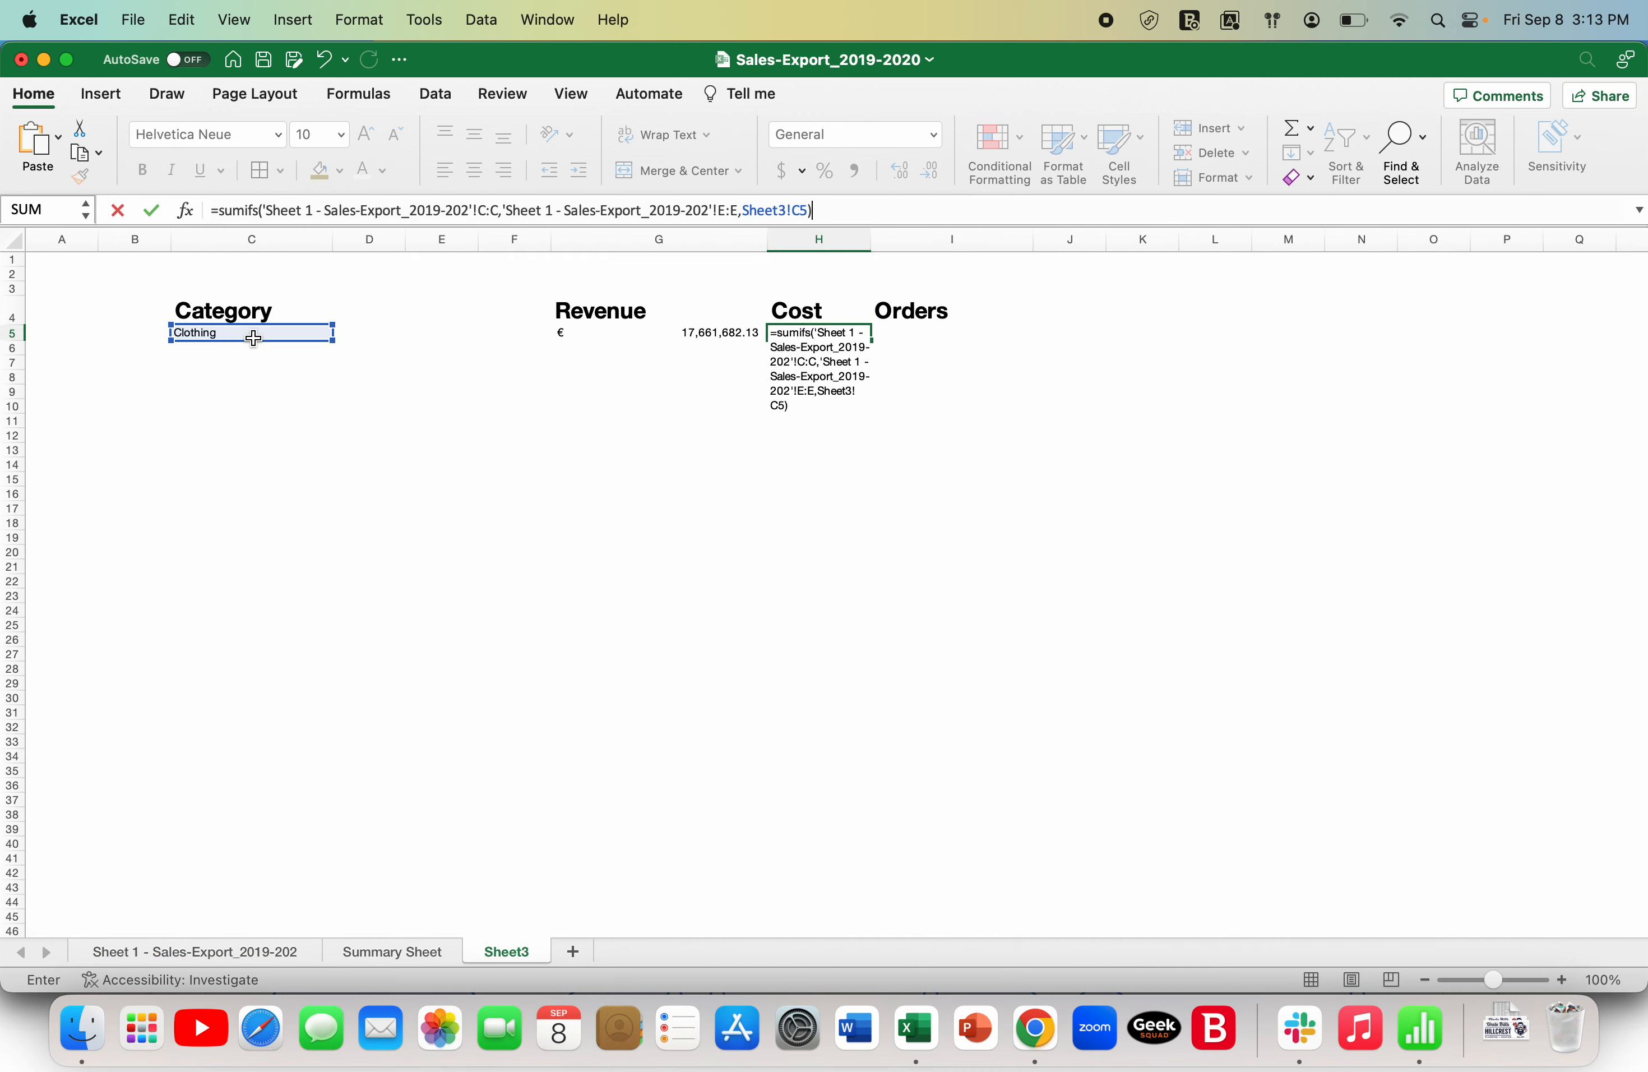
{"action": "key", "text": "Return"}
- Format the cost result in H5 with the Euro (€ 123) accounting format
{"action": "key", "text": "Up"}
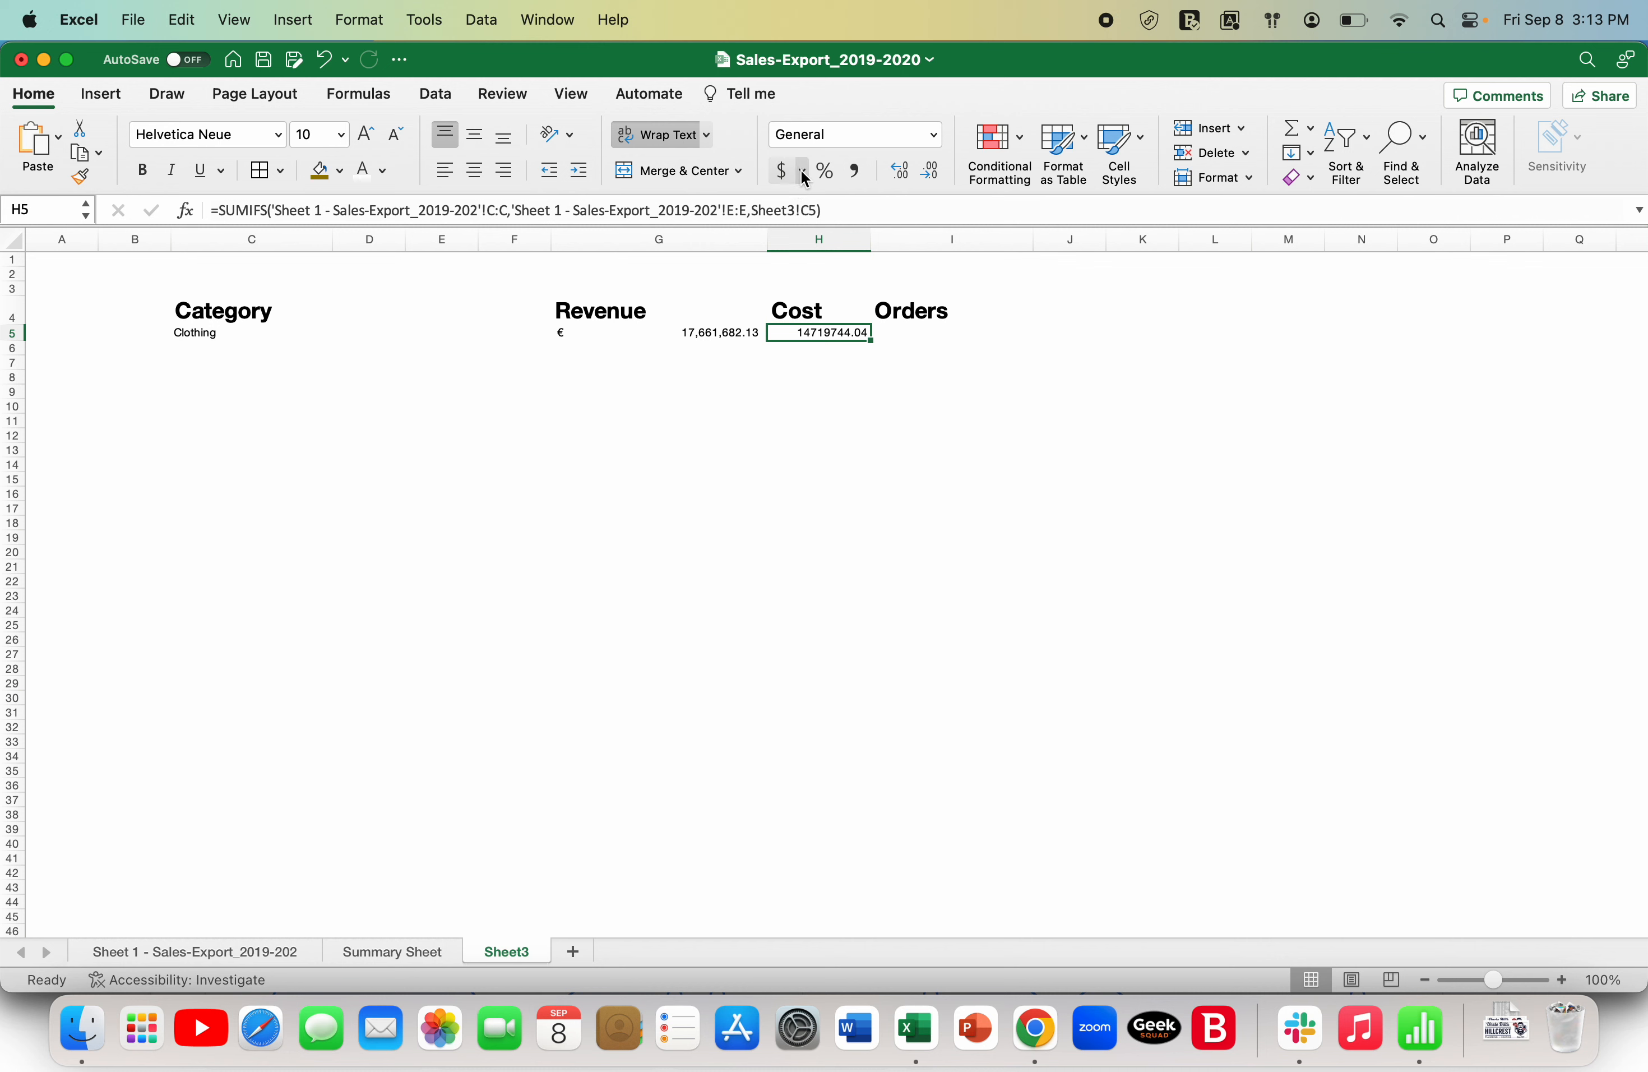
{"action": "left_click", "coordinate": [803, 170]}
{"action": "left_click", "coordinate": [819, 280]}
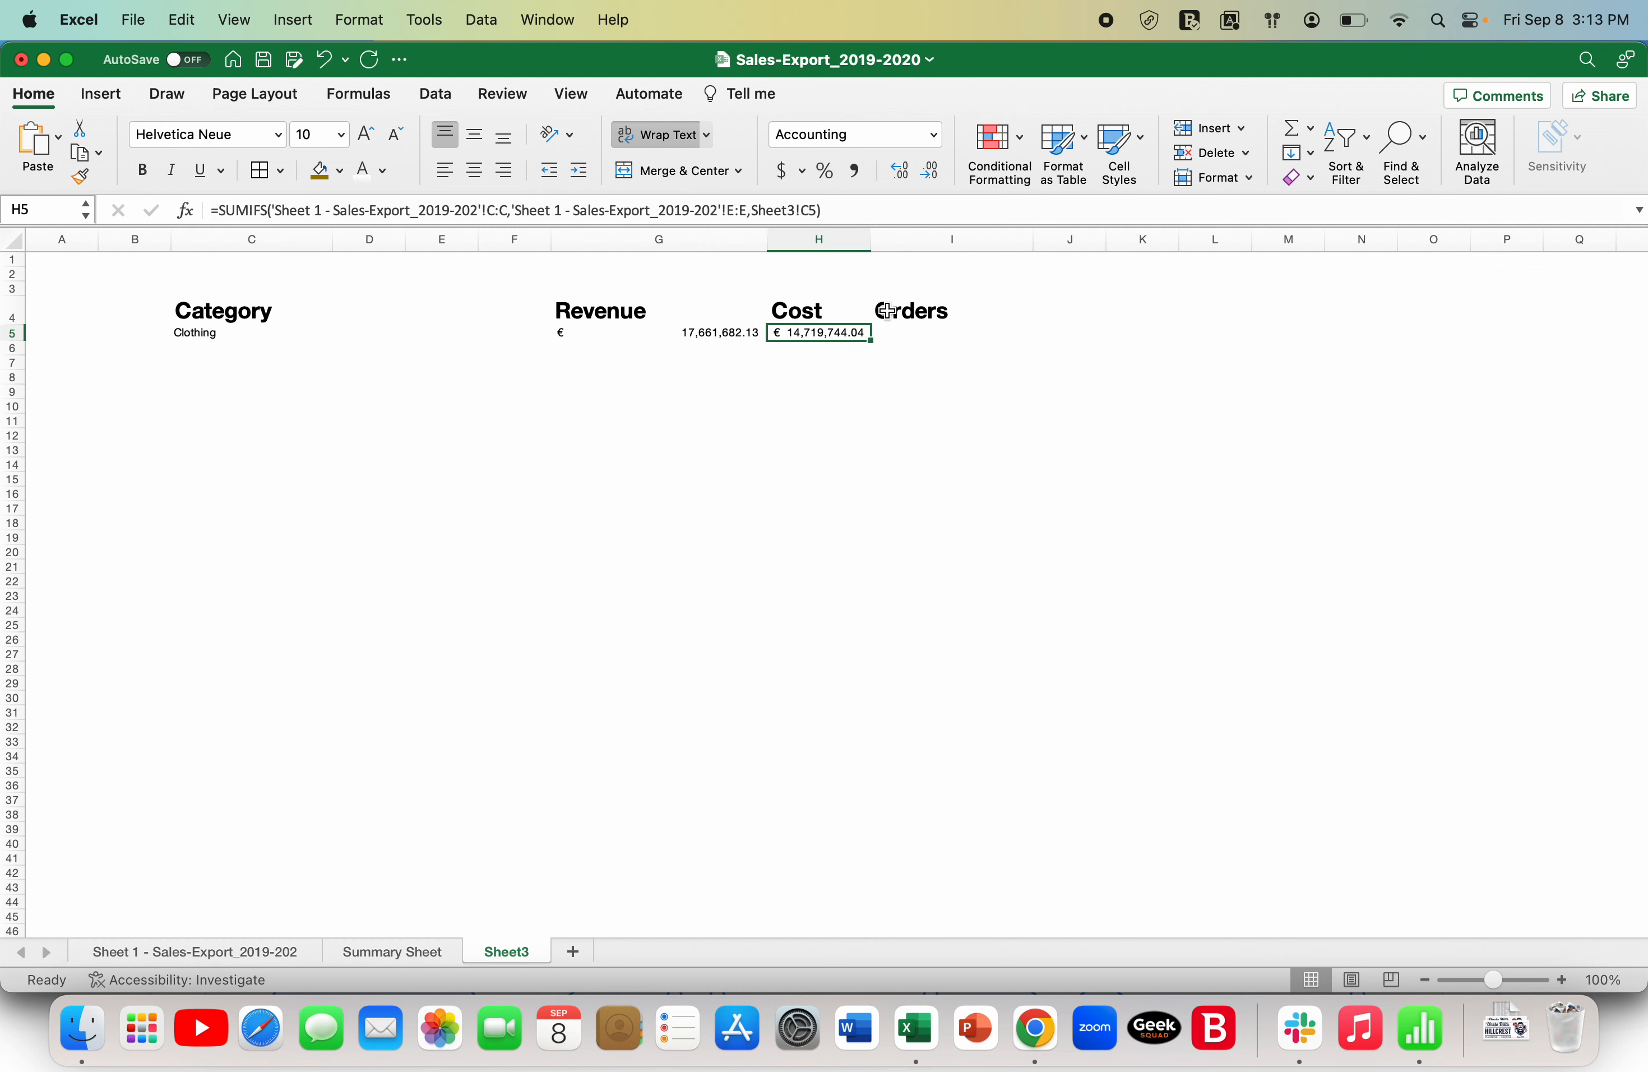
- Start a COUNTIFS formula in I5 under Orders, using the sales export sheet's category column E as the criteria range
{"action": "left_click", "coordinate": [930, 333]}
{"action": "type", "text": "="}
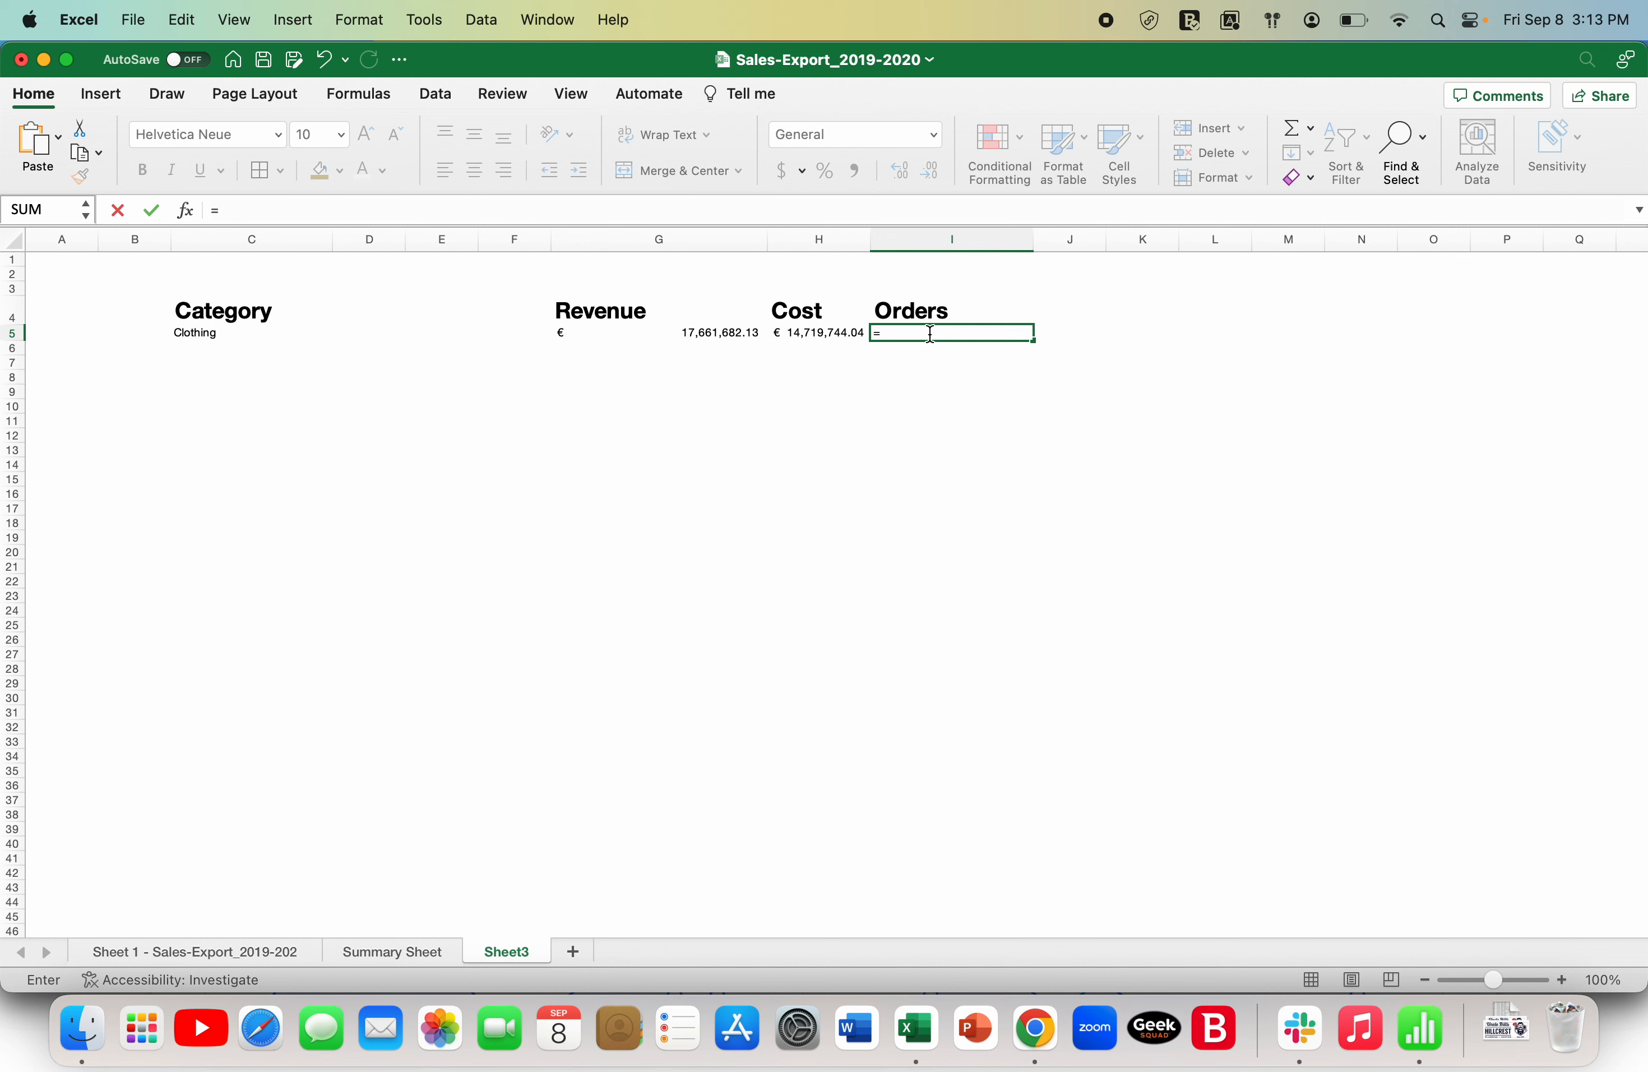
{"action": "type", "text": "count"}
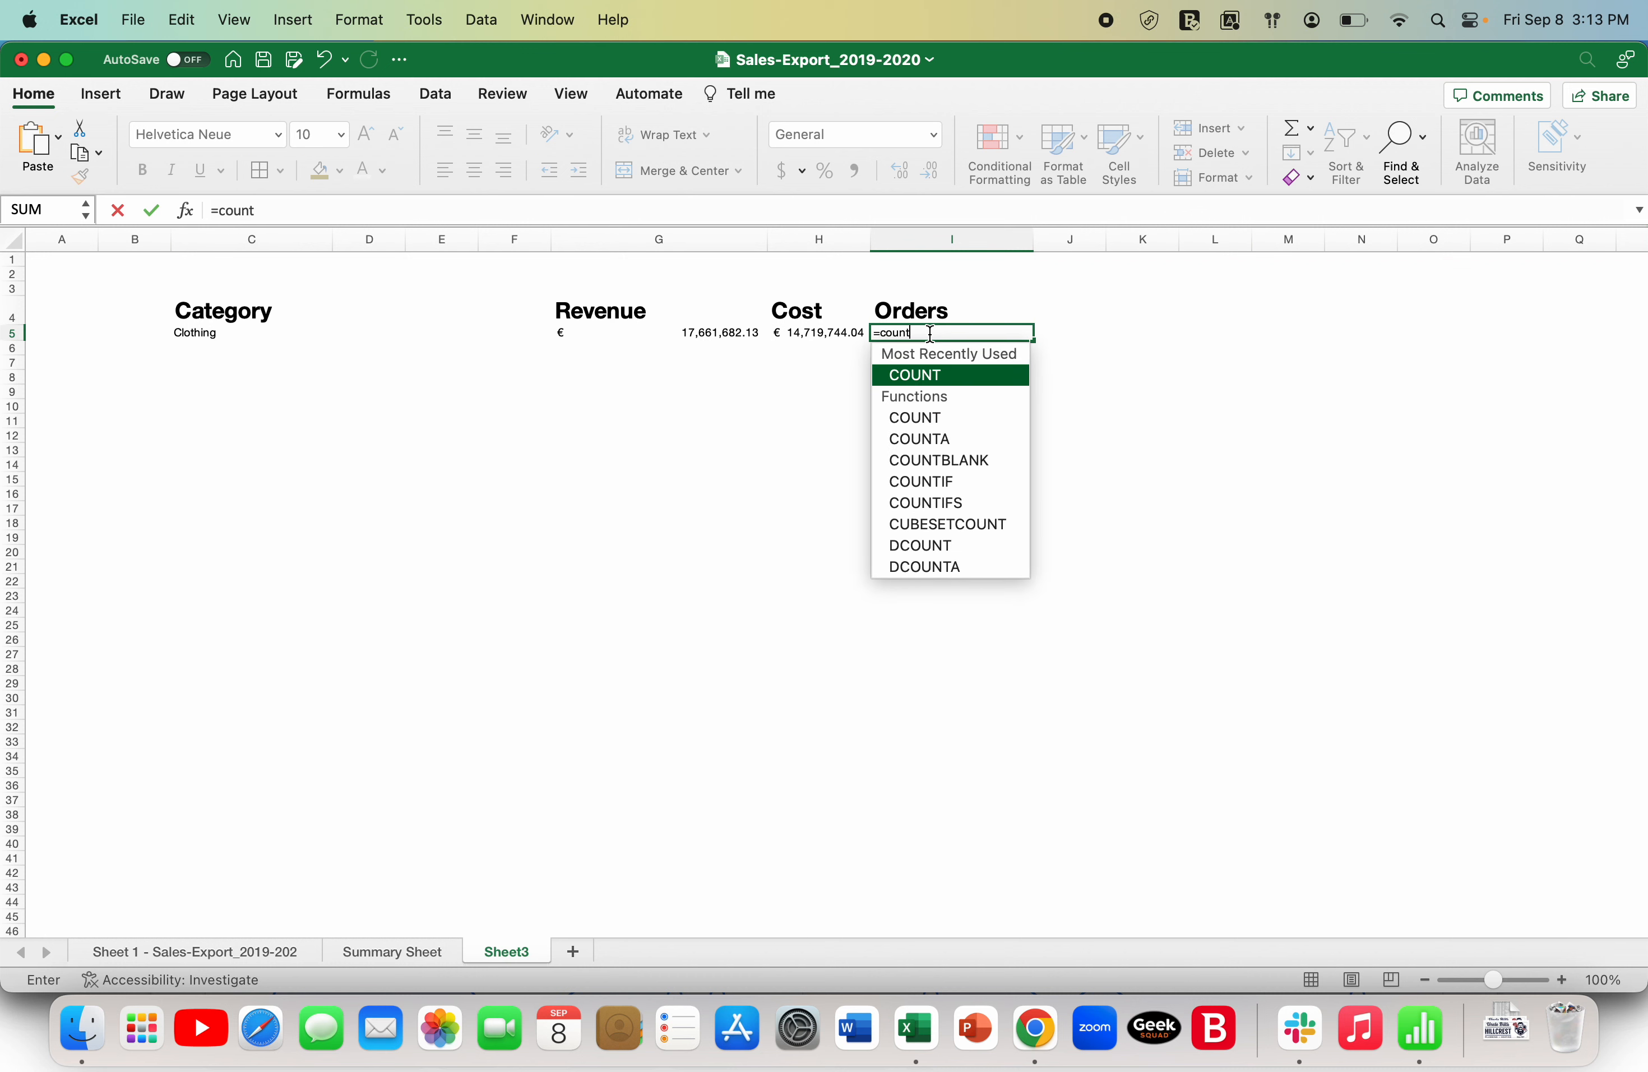
{"action": "type", "text": "if"}
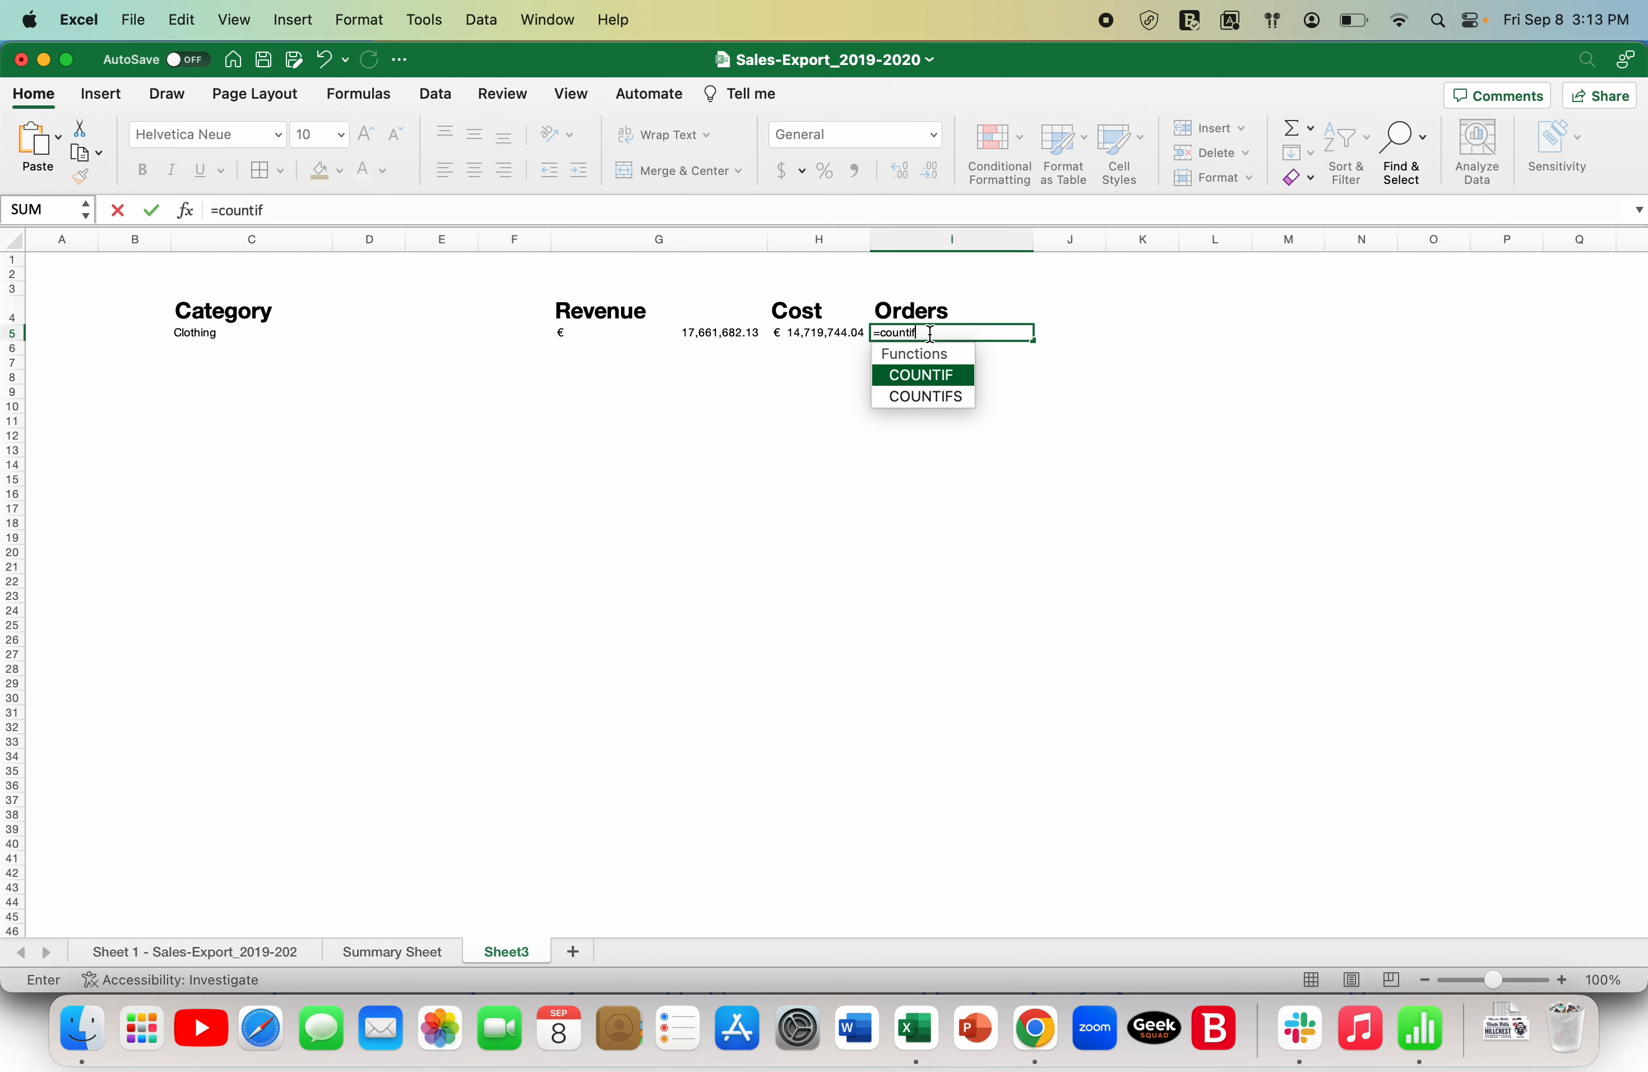
{"action": "type", "text": "s"}
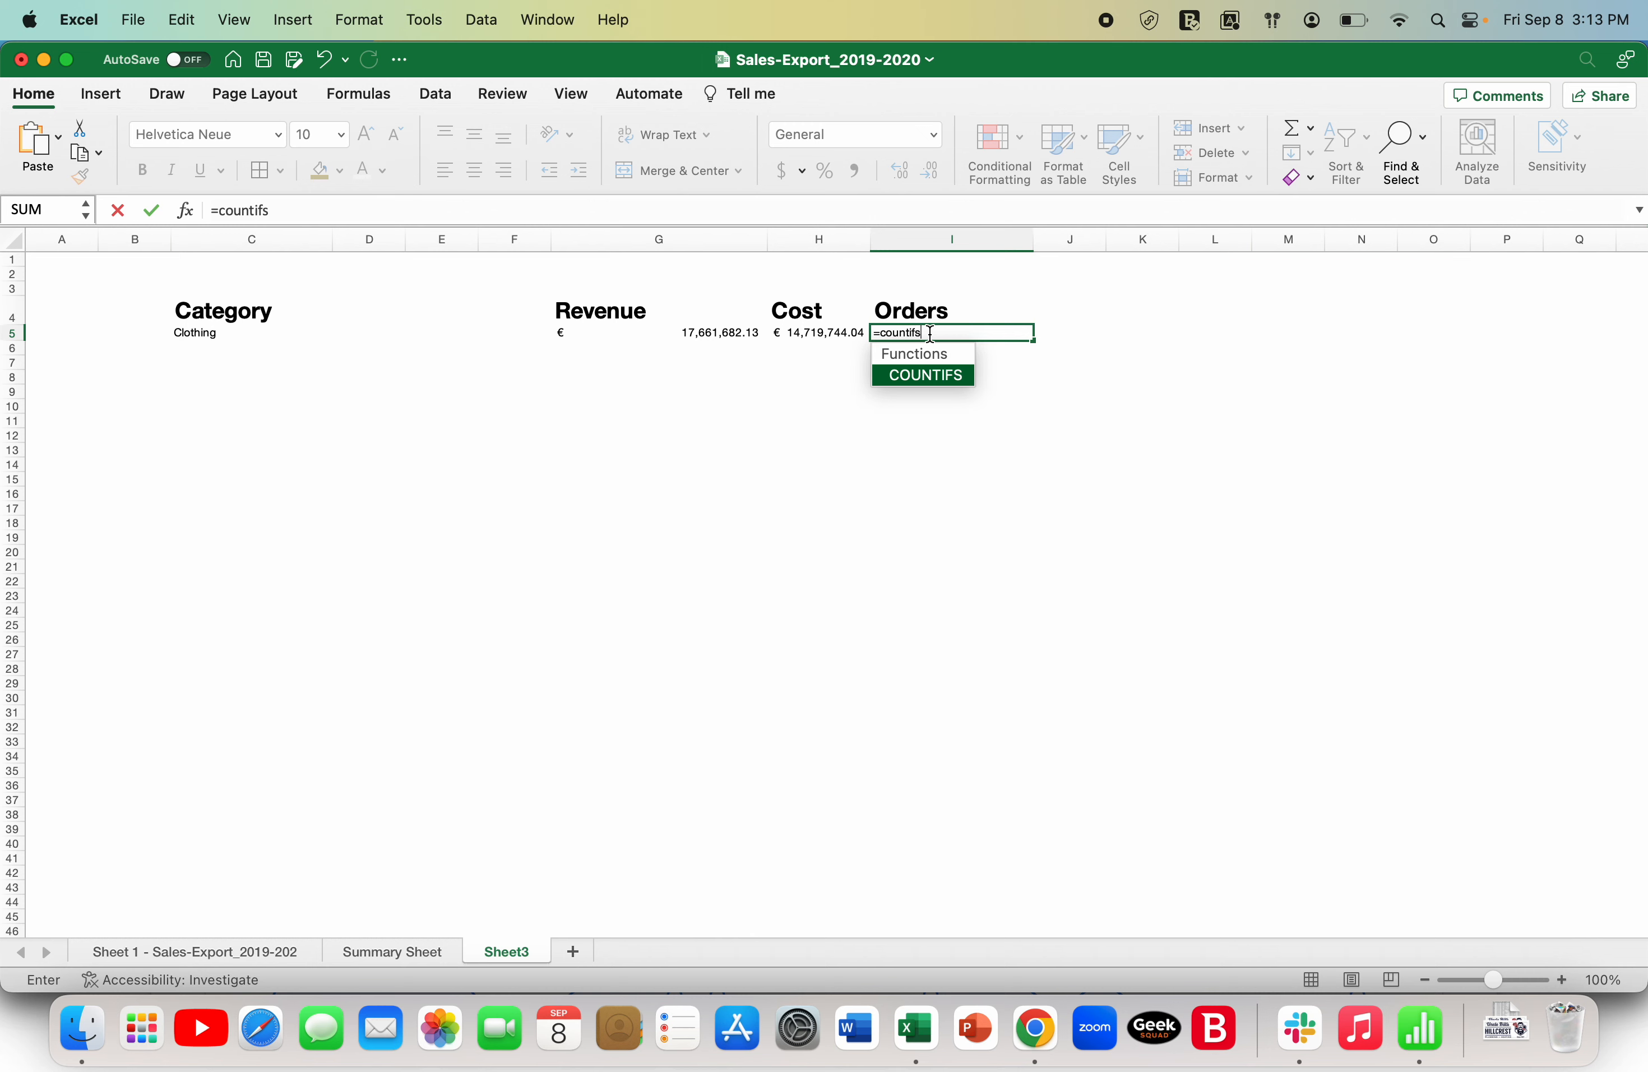
{"action": "type", "text": "("}
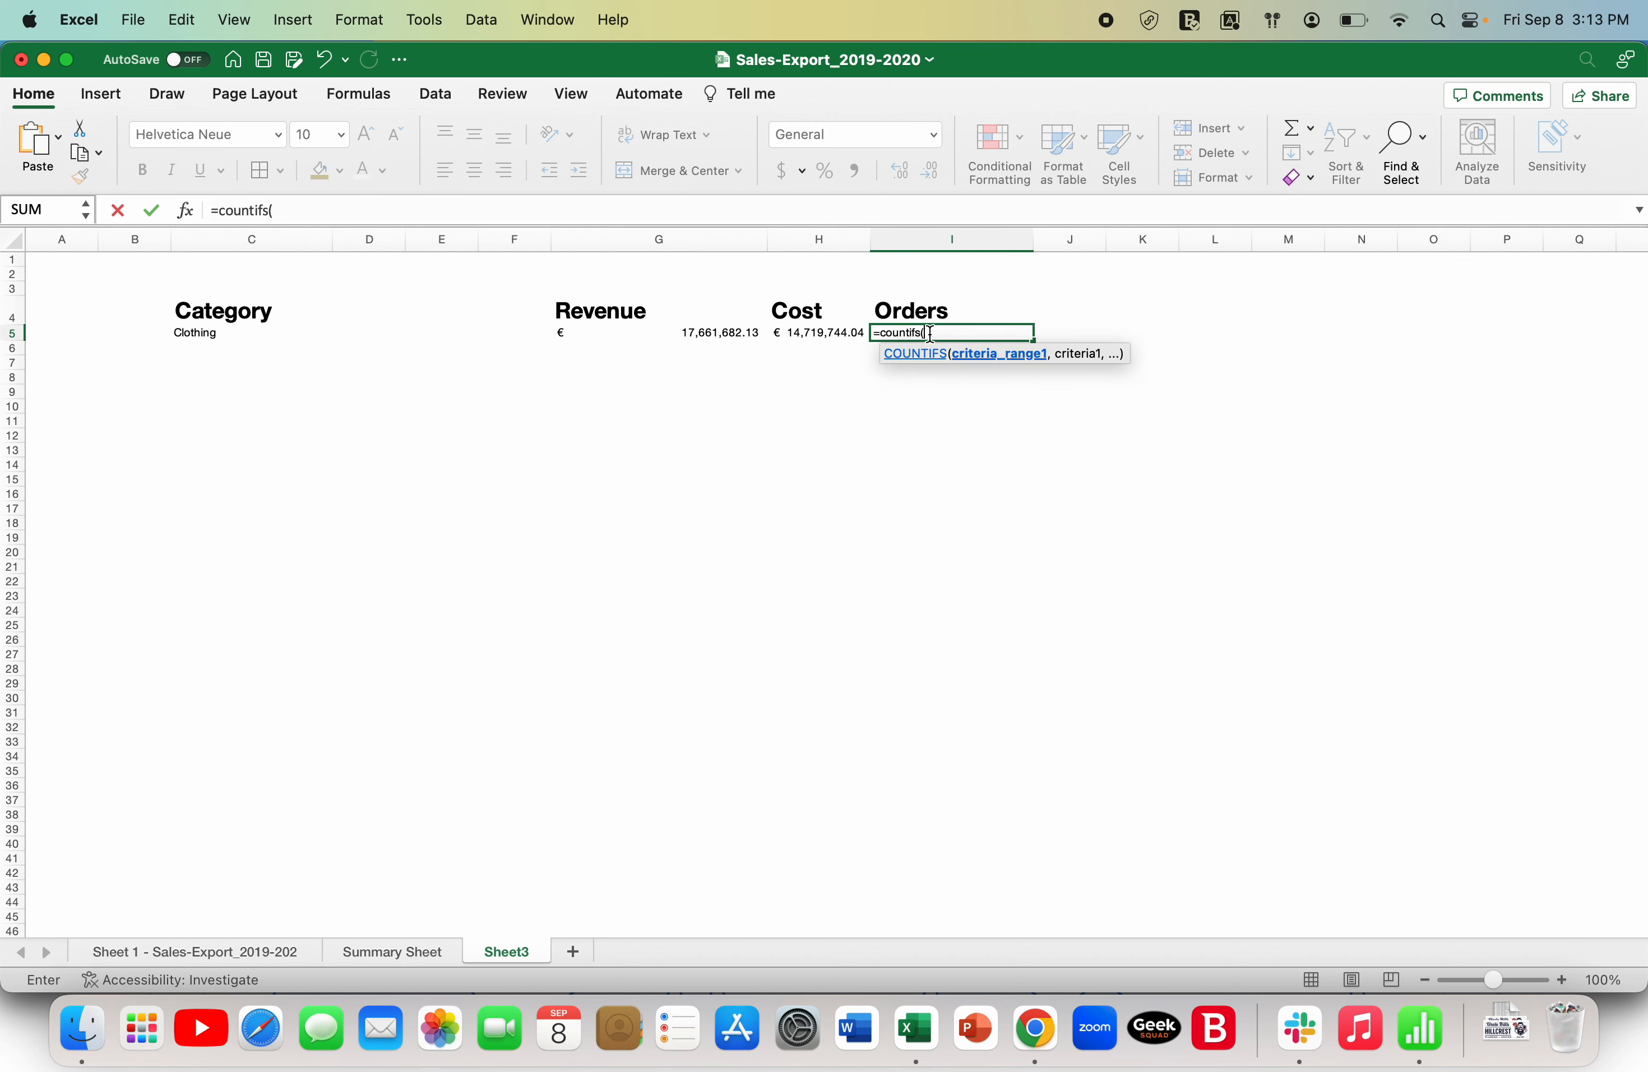
{"action": "left_click", "coordinate": [256, 958]}
{"action": "left_click", "coordinate": [613, 340]}
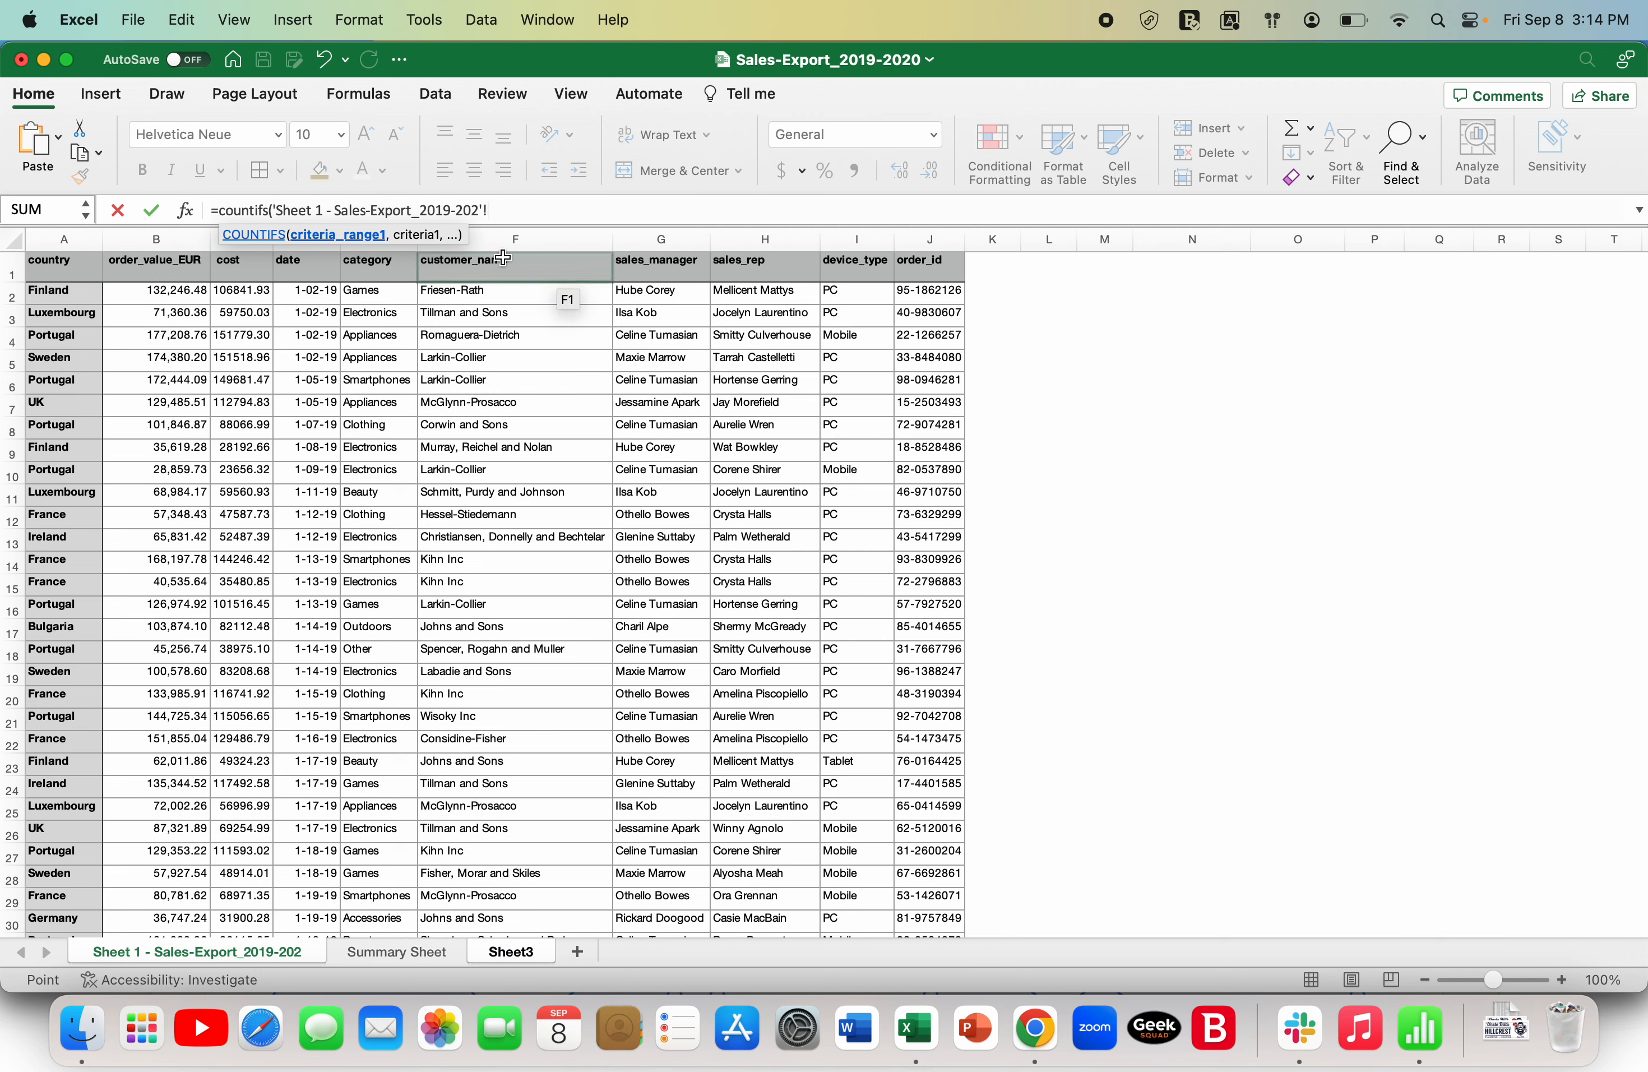
{"action": "left_click", "coordinate": [392, 248]}
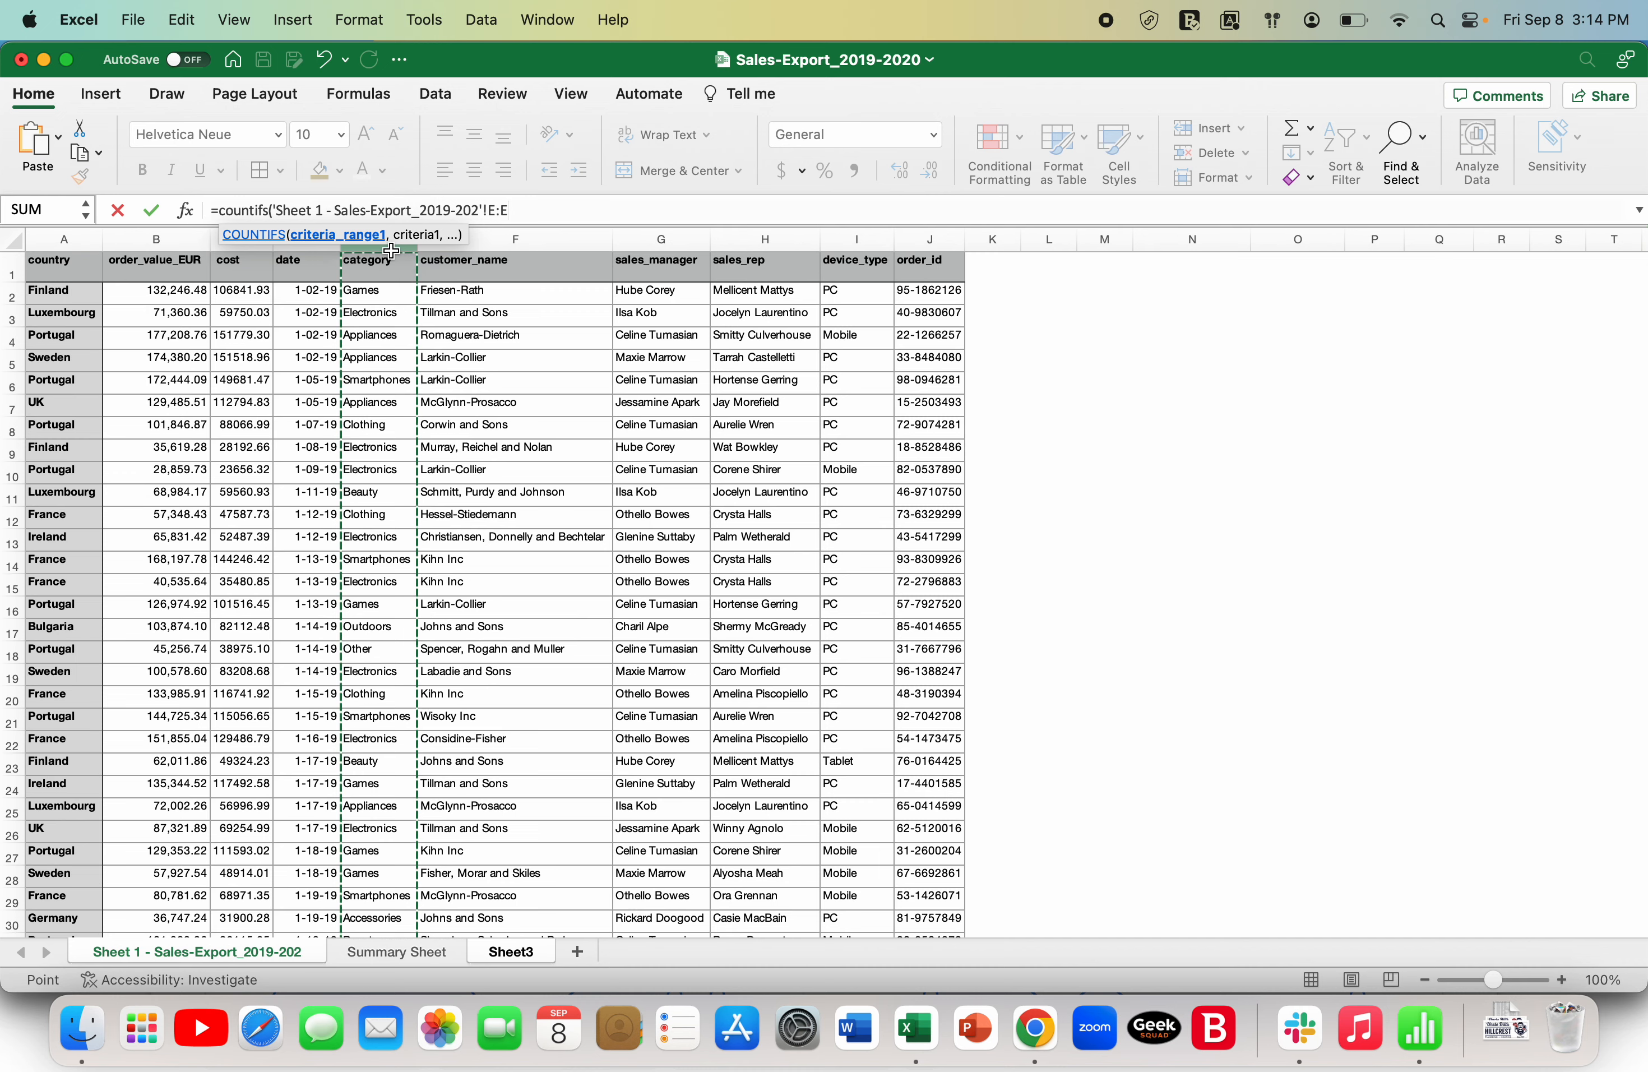
{"action": "type", "text": ","}
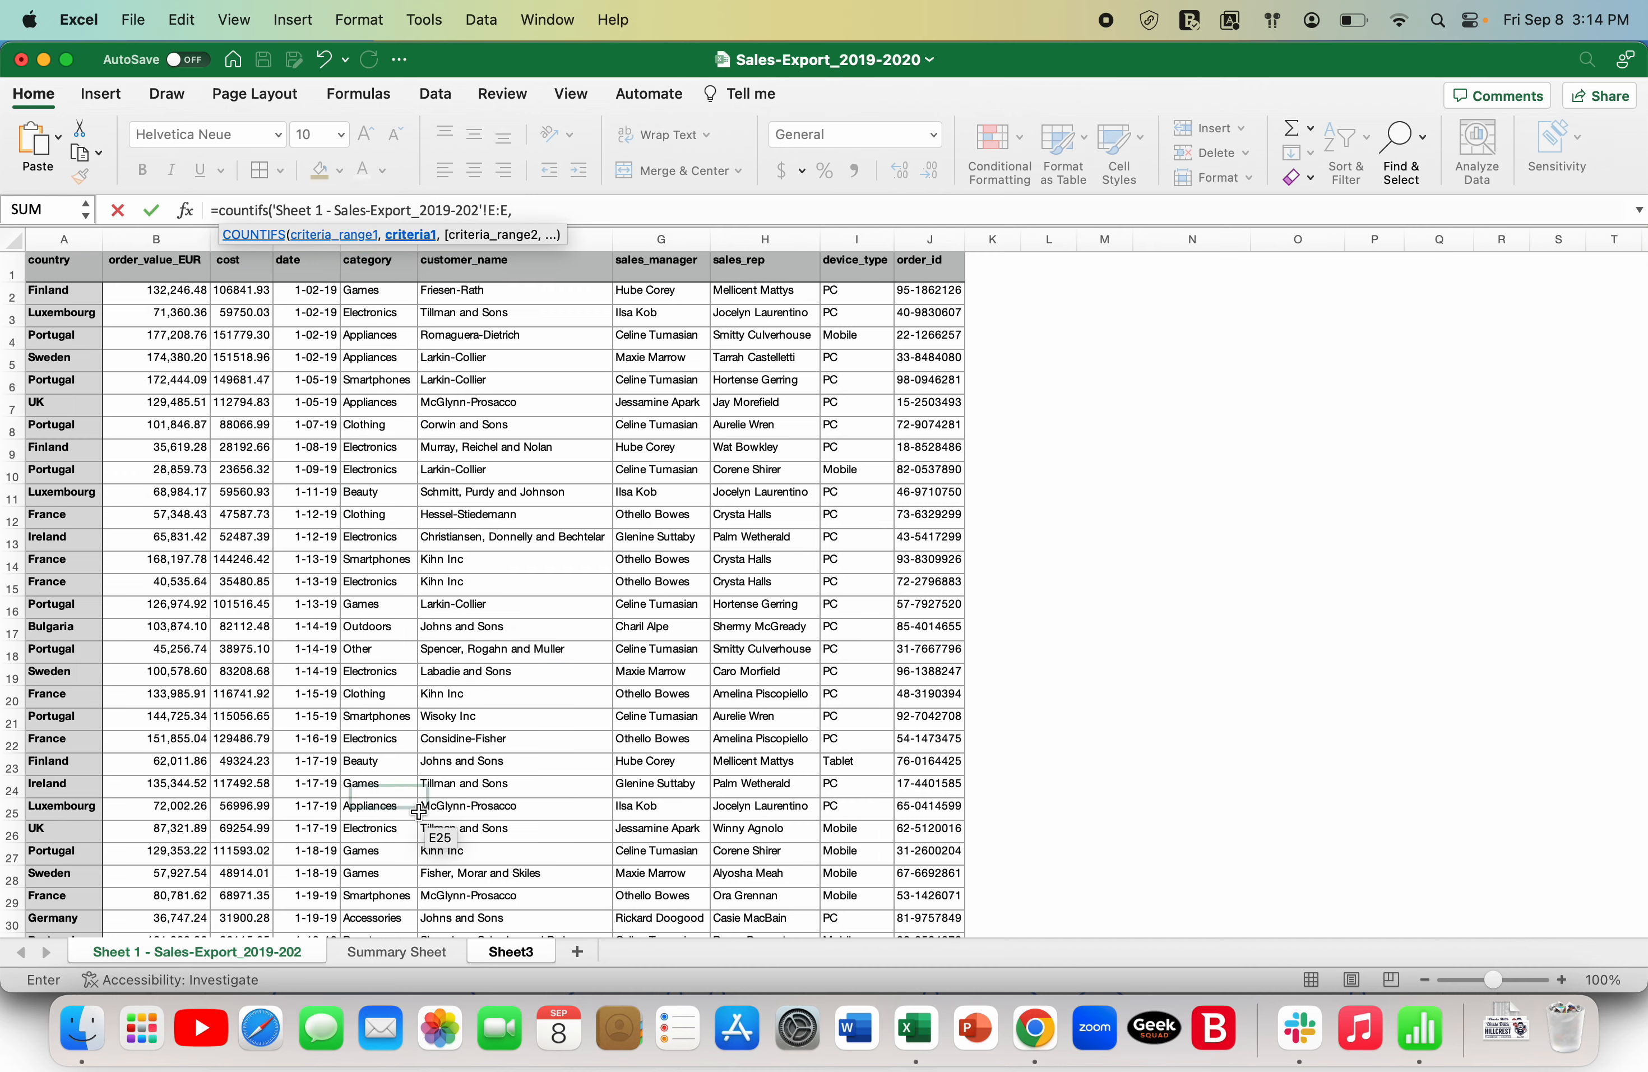
- Complete the Orders COUNTIFS formula with Sheet3's C5 as the criterion
{"action": "left_click", "coordinate": [508, 951]}
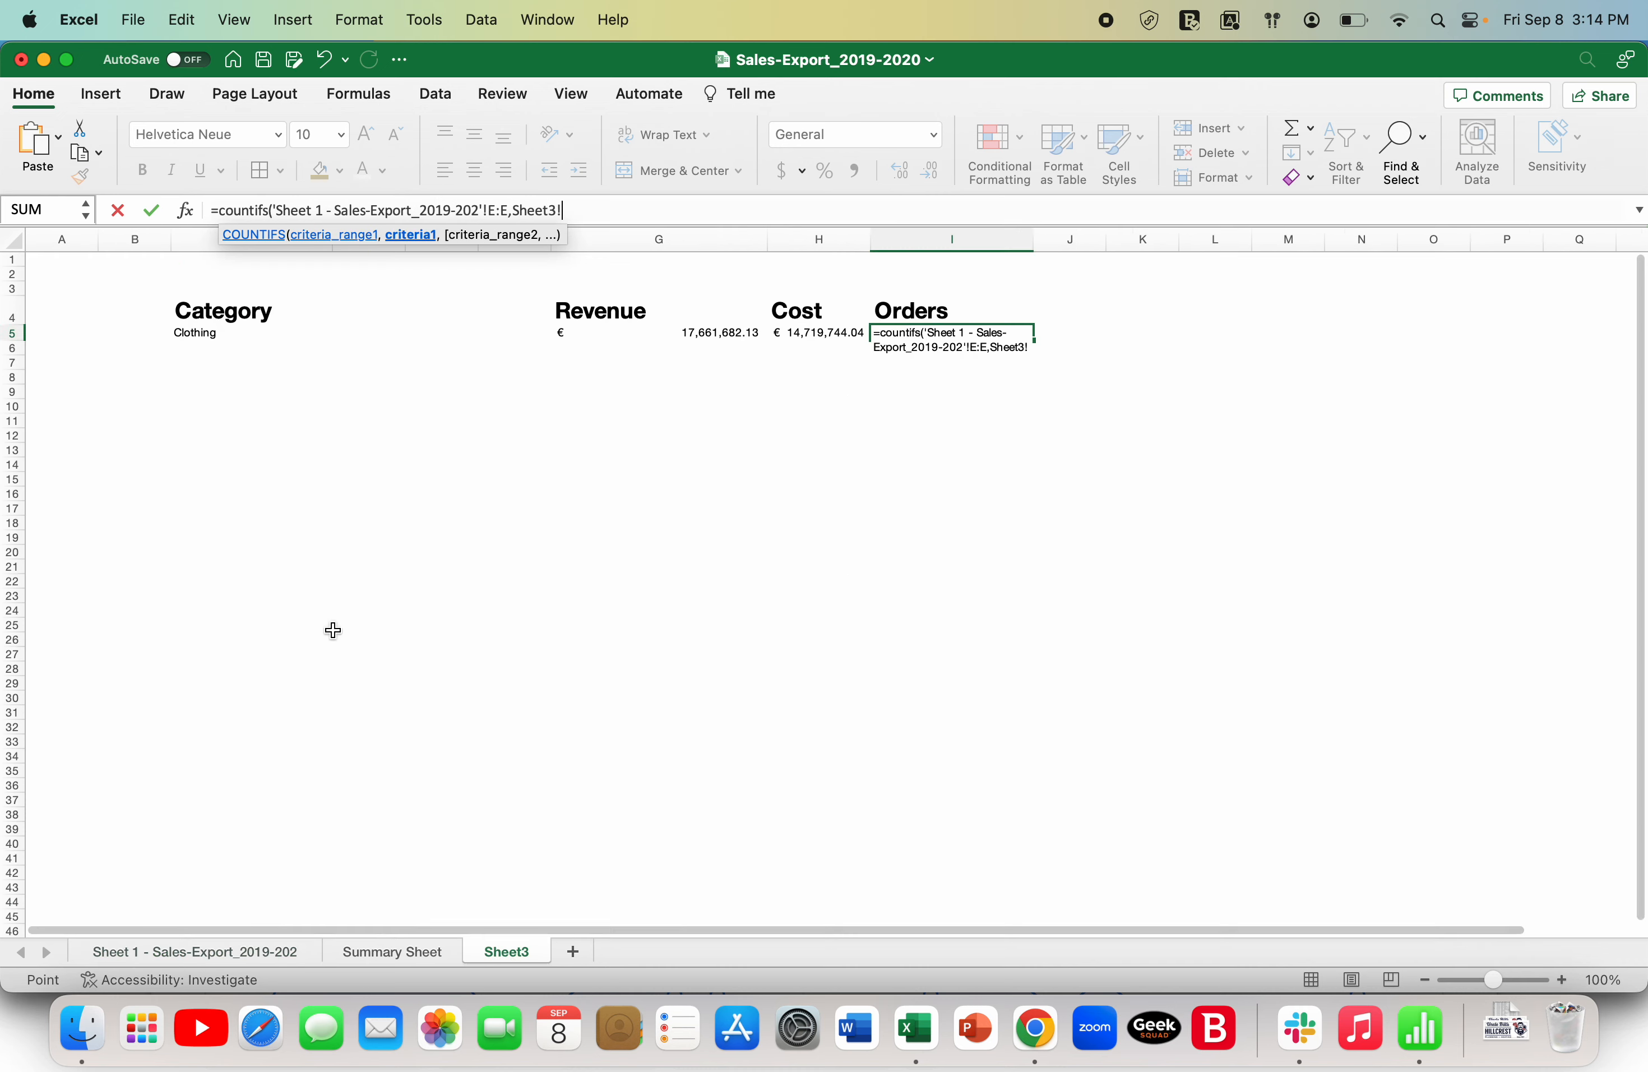
{"action": "left_click", "coordinate": [218, 334]}
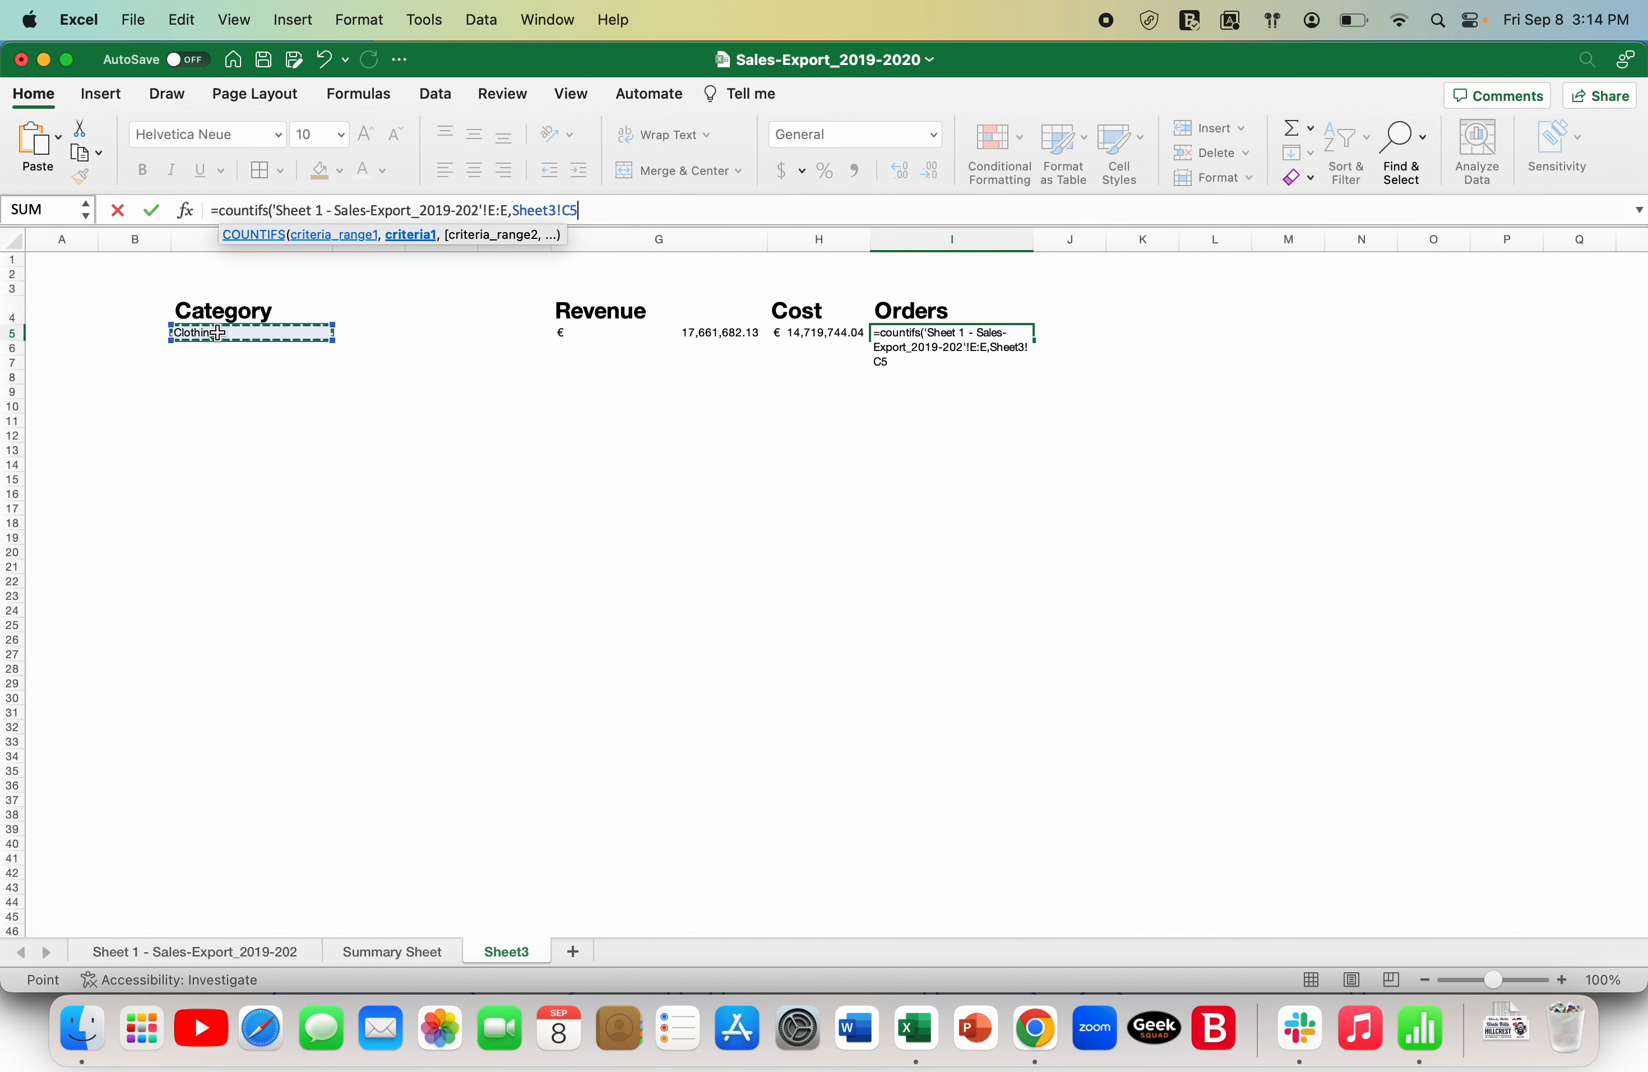
{"action": "type", "text": ")"}
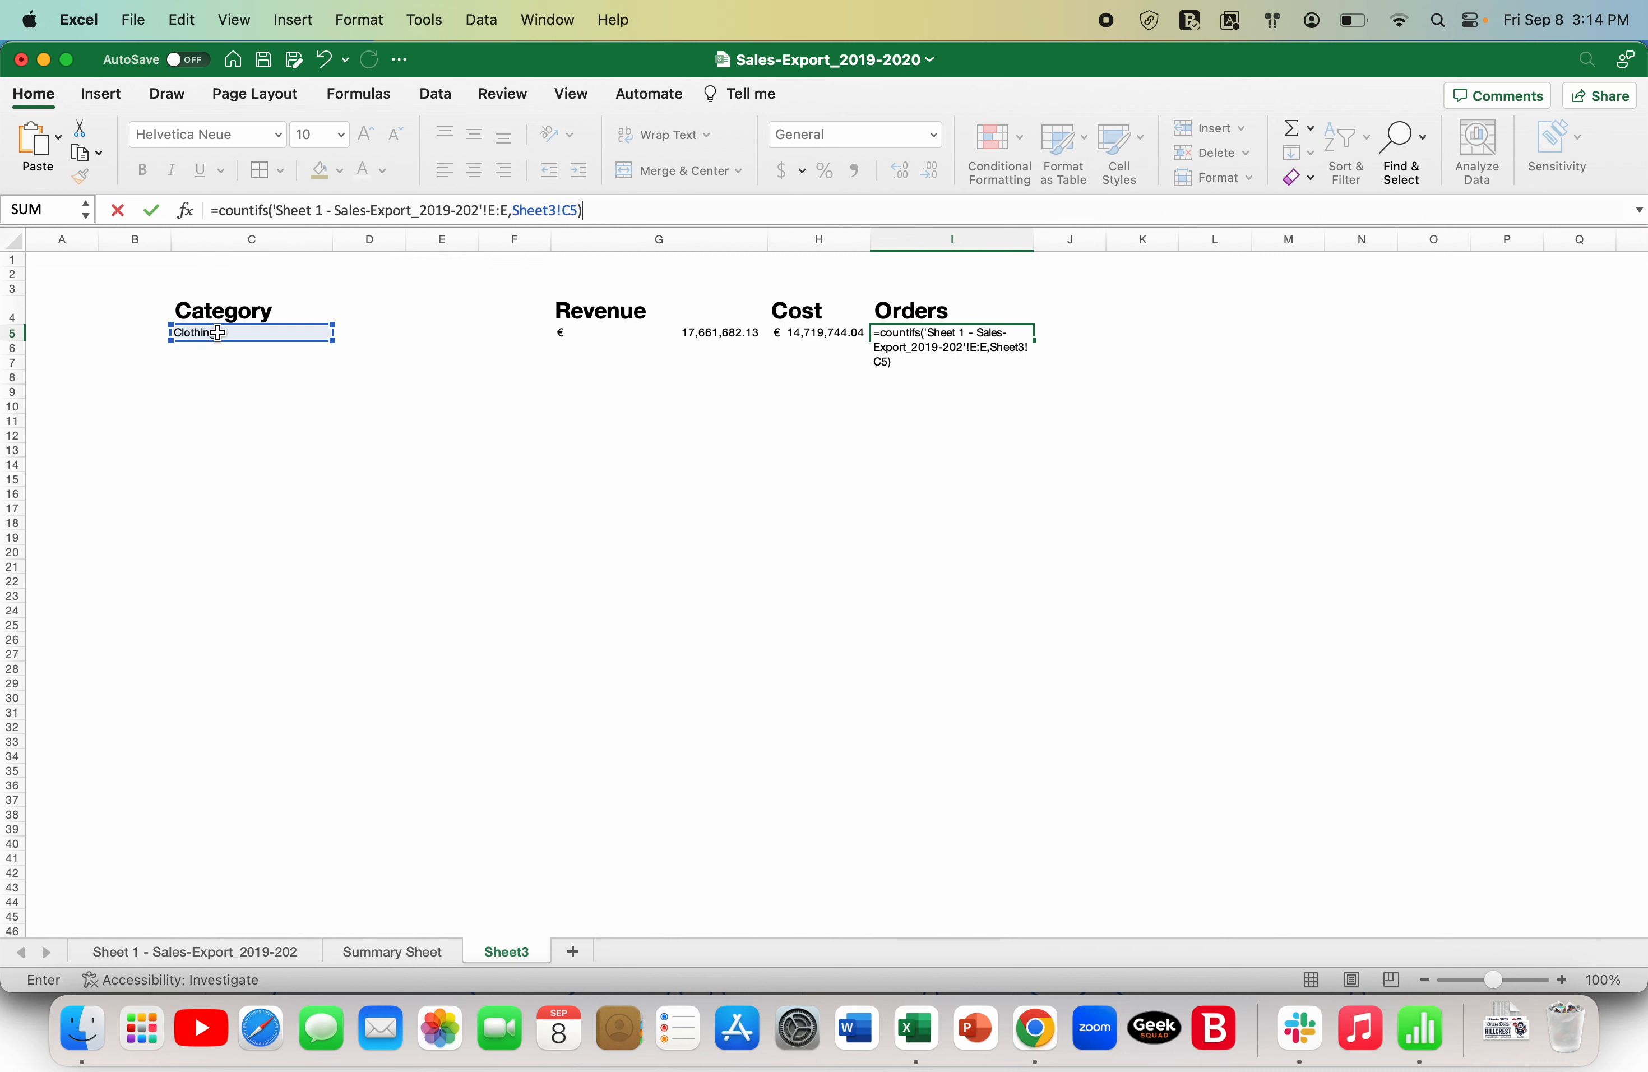
{"action": "key", "text": "Return"}
{"action": "key", "text": "Up"}
{"action": "key", "text": "Left"}
{"action": "key", "text": "Left"}
{"action": "key", "text": "Left"}
{"action": "key", "text": "Right"}
{"action": "key", "text": "Right"}
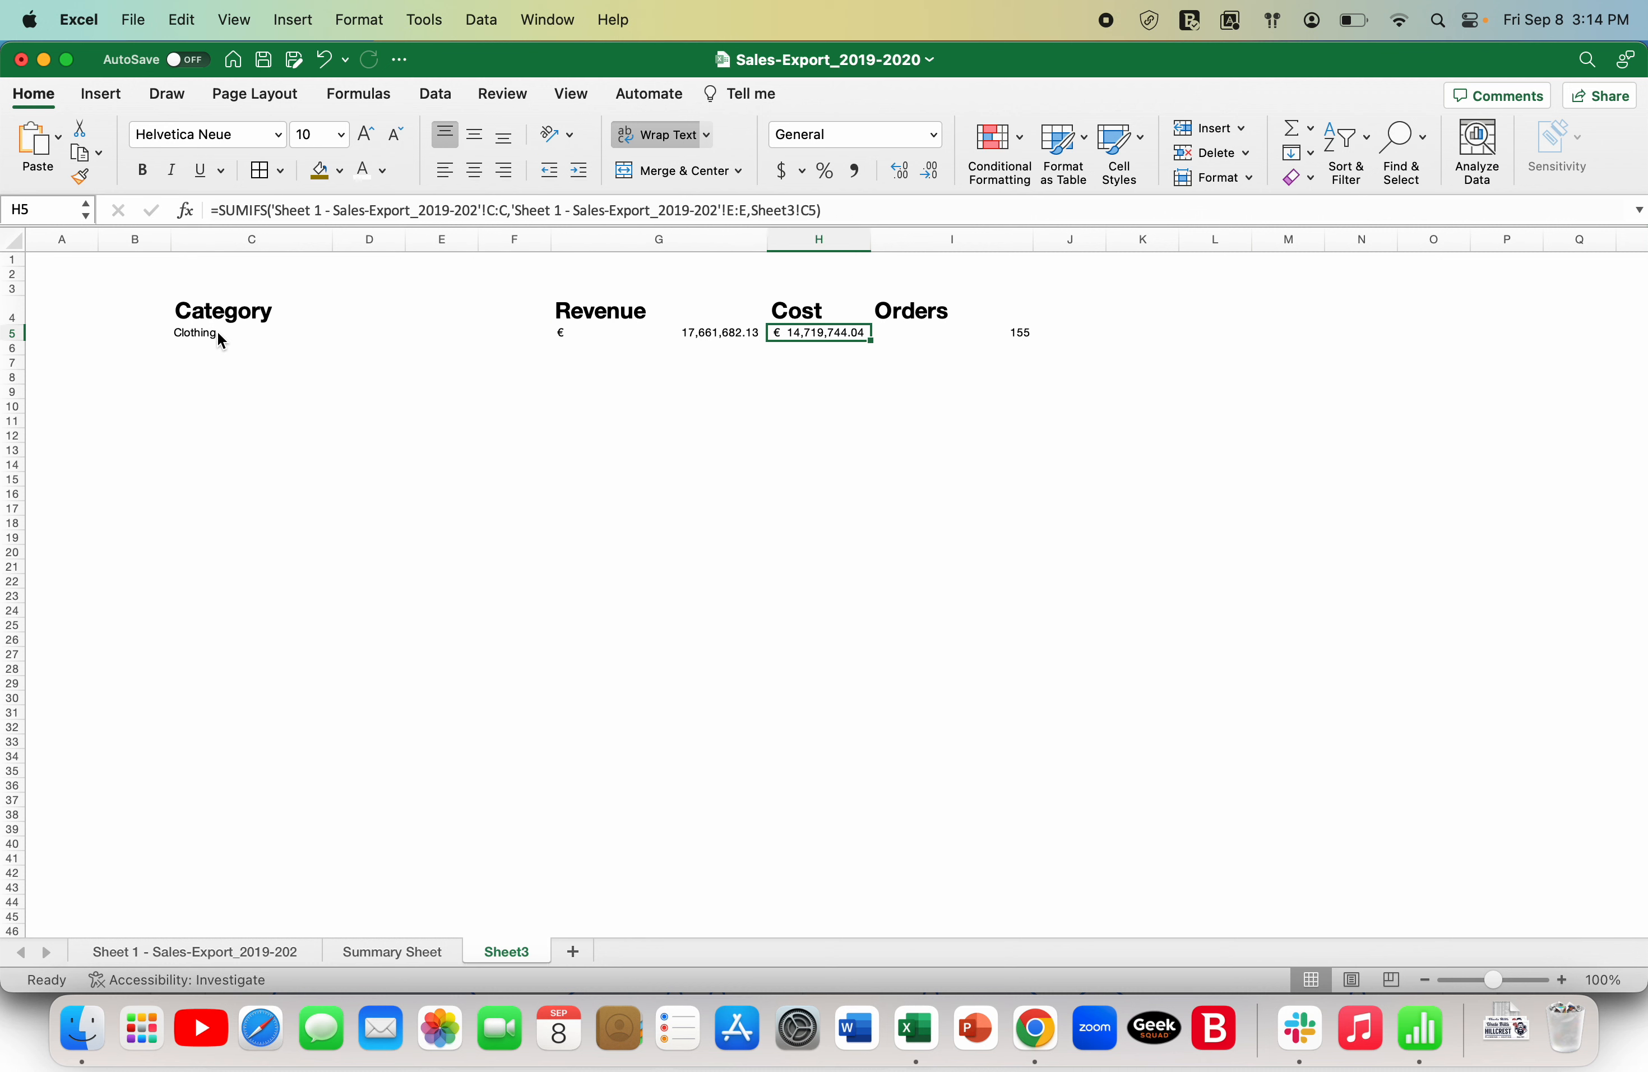
{"action": "key", "text": "Left"}
{"action": "key", "text": "Left"}
{"action": "key", "text": "Left"}
{"action": "key", "text": "Left"}
{"action": "key", "text": "Left"}
{"action": "key", "text": "Left"}
{"action": "key", "text": "Right"}
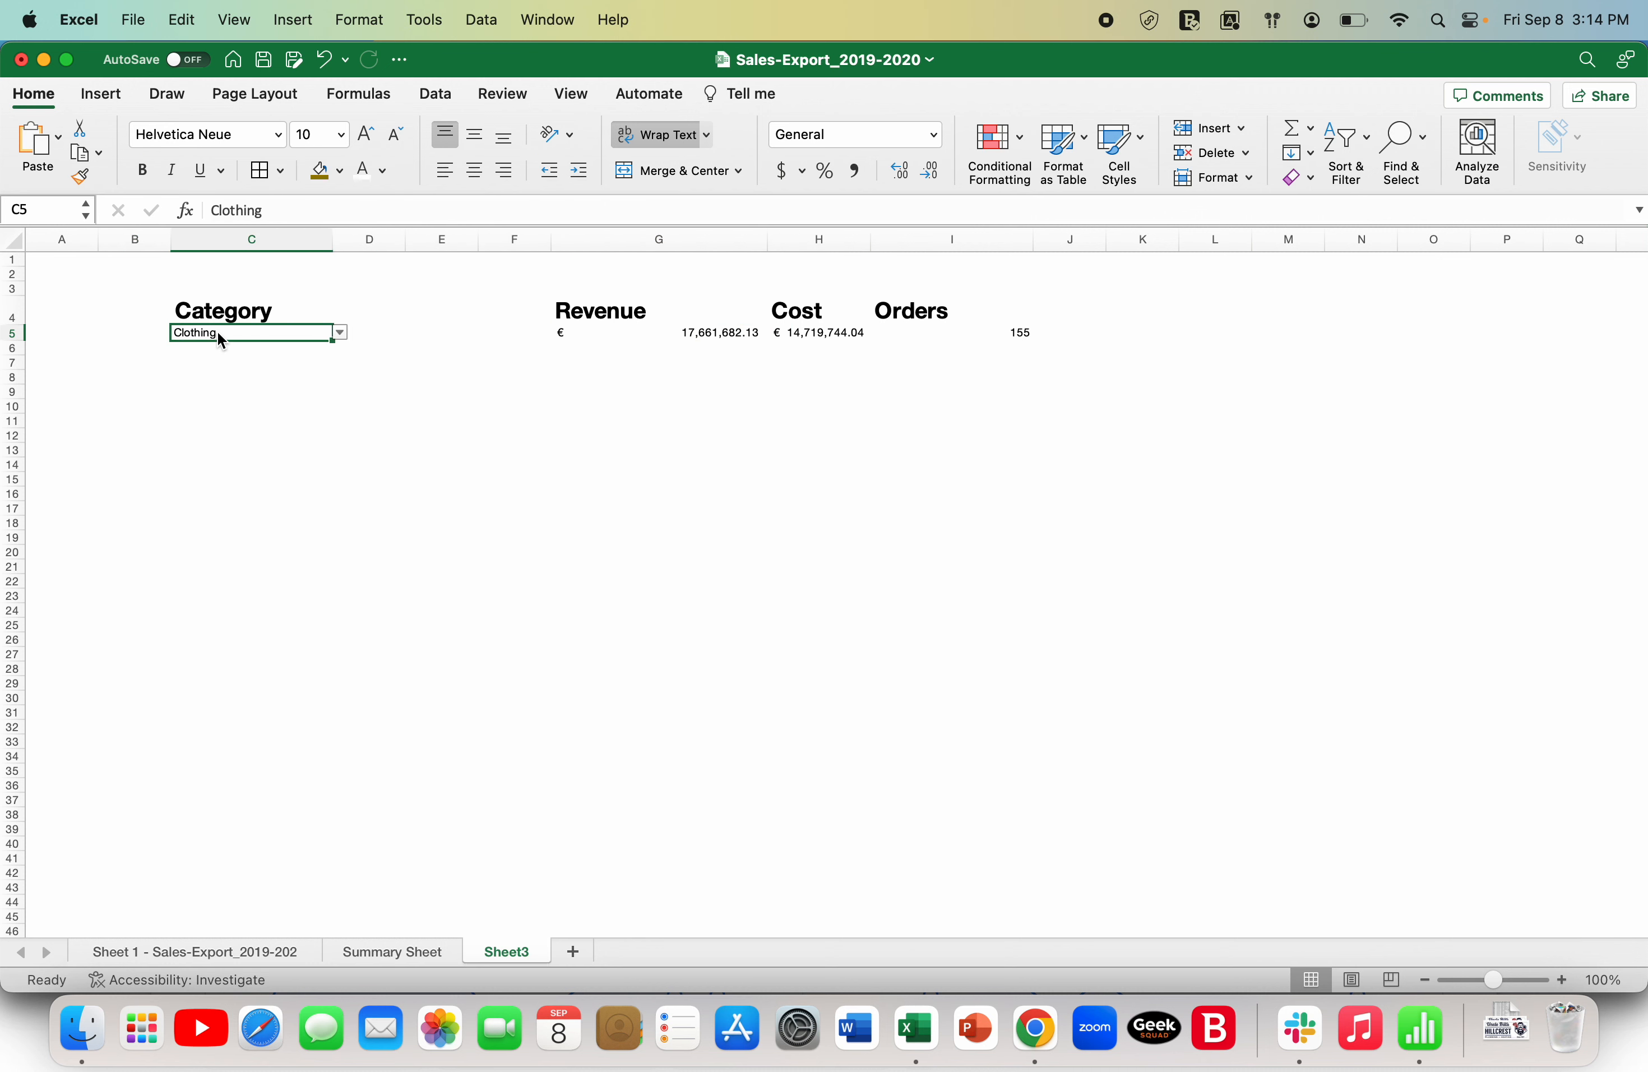
- Narrow column G and set the font size of the revenue result in G5 to 16
{"action": "key", "text": "Right"}
{"action": "key", "text": "Right"}
{"action": "key", "text": "Right"}
{"action": "key", "text": "Right"}
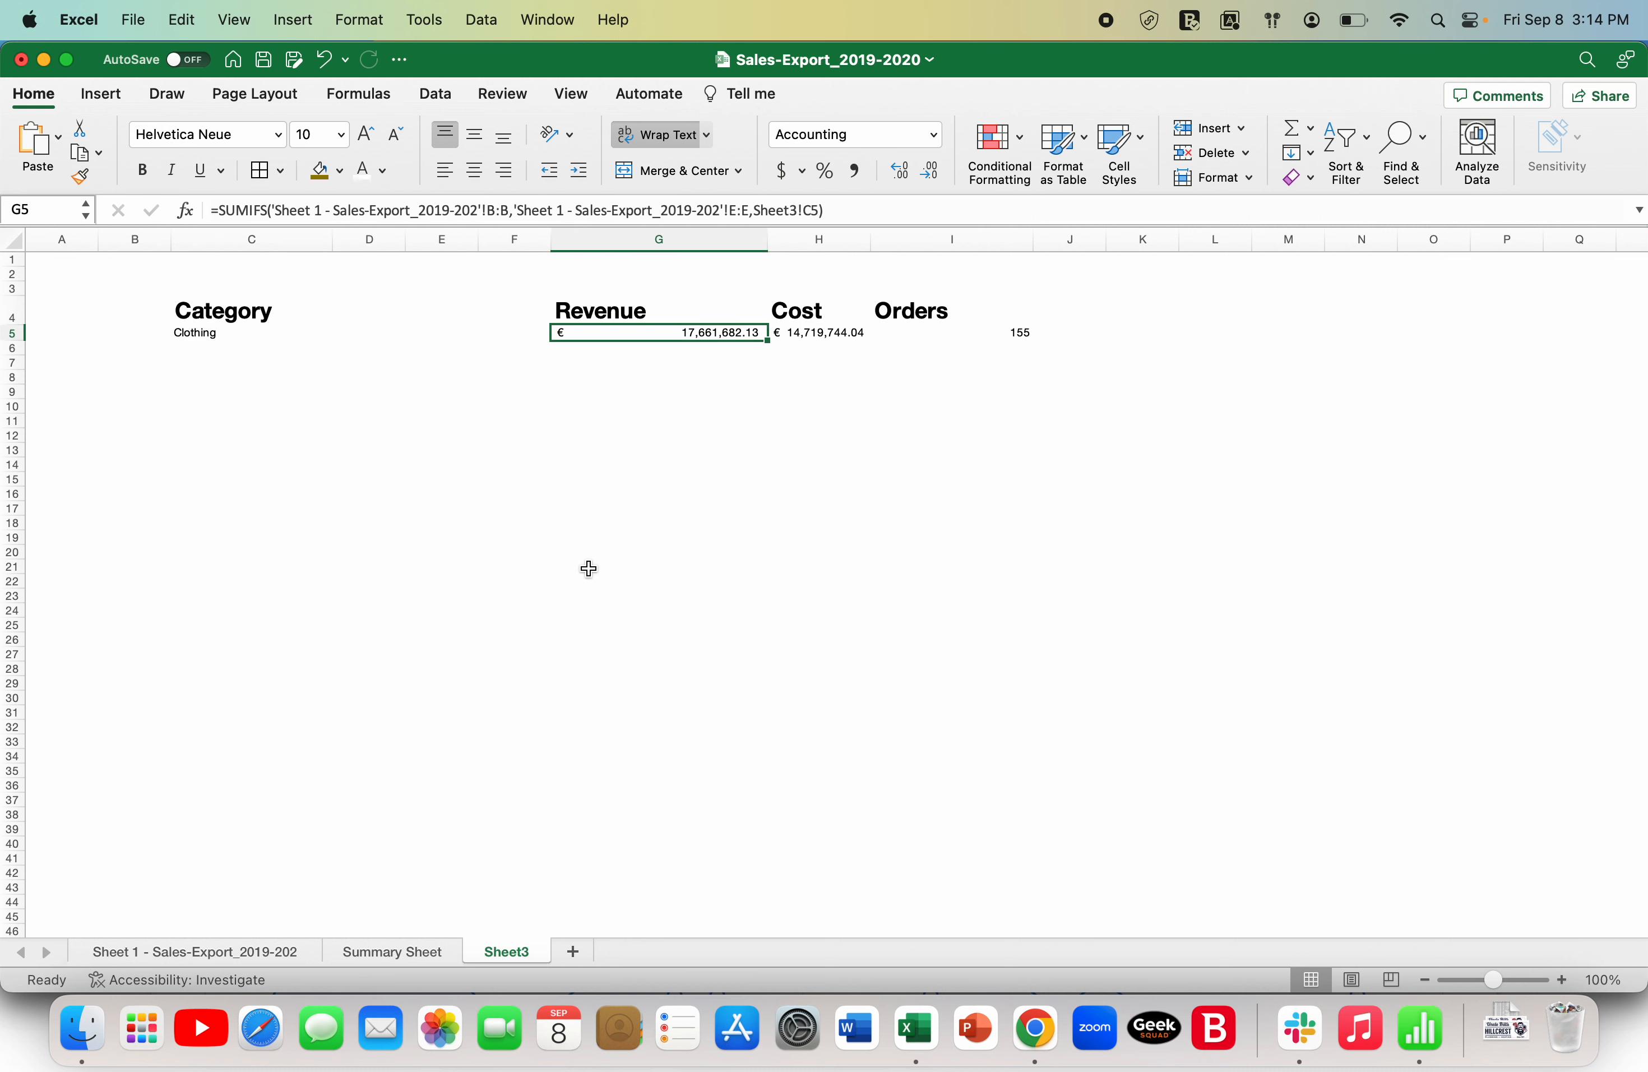
{"action": "left_click_drag", "start_coordinate": [768, 240], "coordinate": [717, 240]}
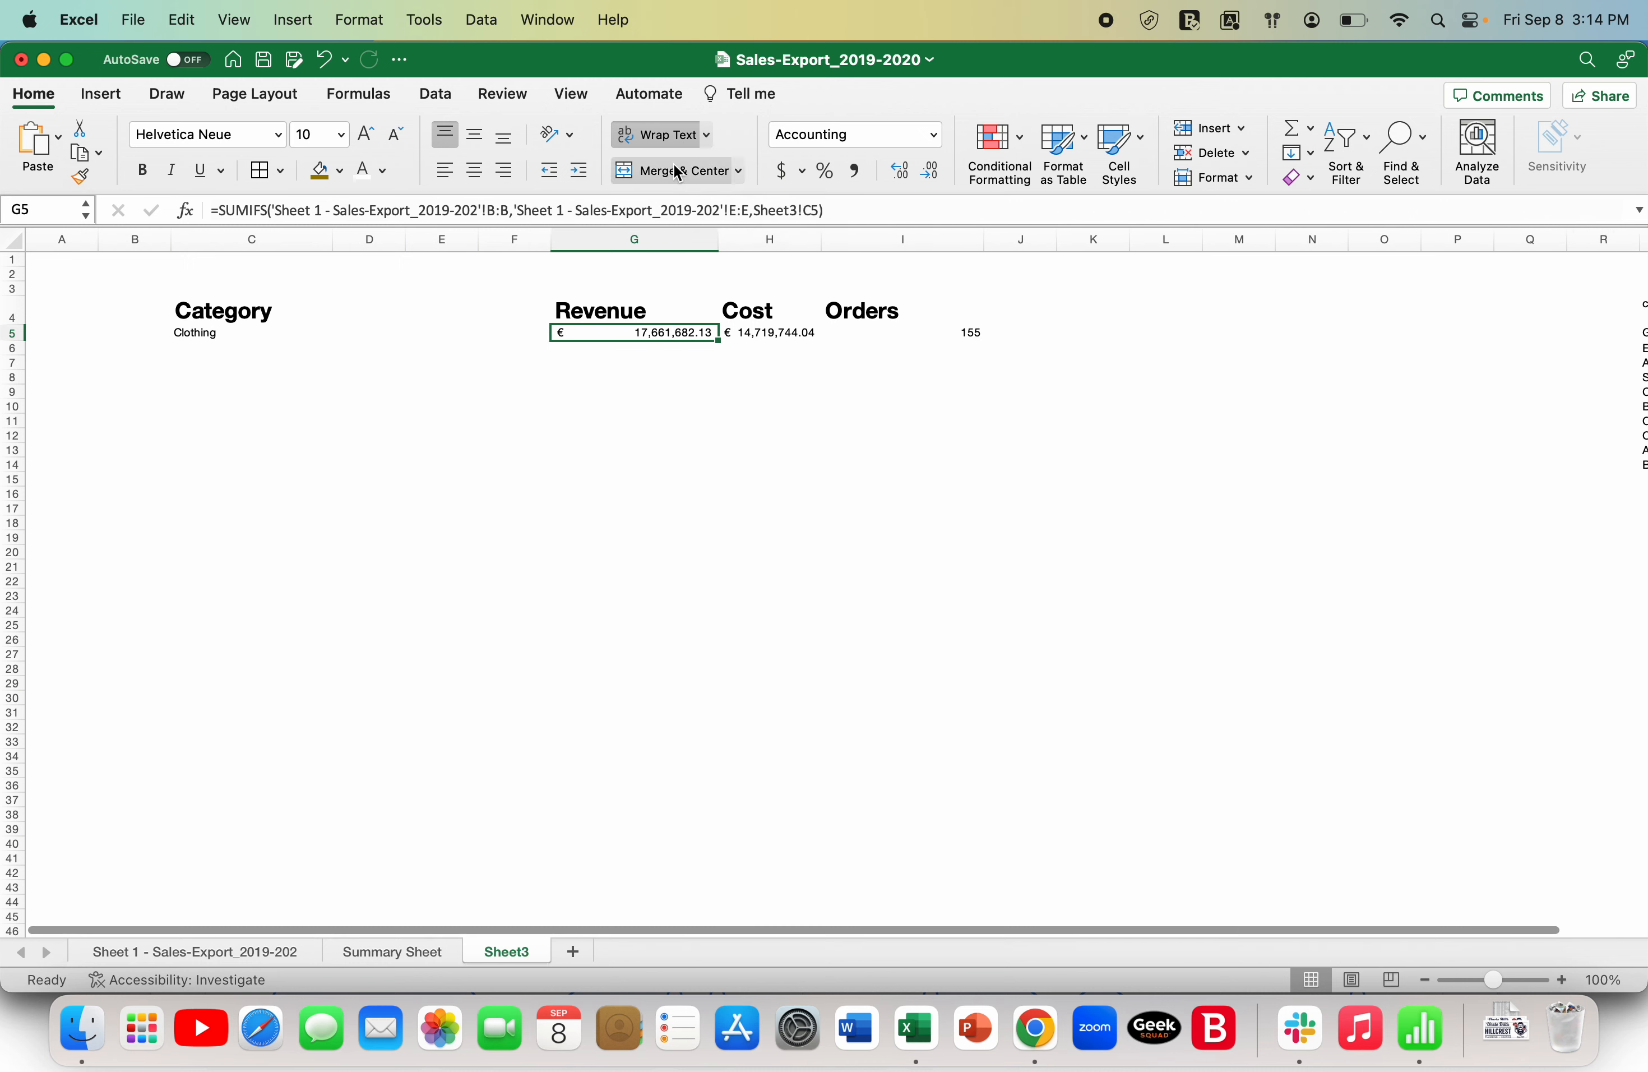
{"action": "left_click", "coordinate": [366, 133]}
{"action": "left_click", "coordinate": [366, 134]}
{"action": "left_click", "coordinate": [366, 134]}
{"action": "left_click", "coordinate": [366, 133]}
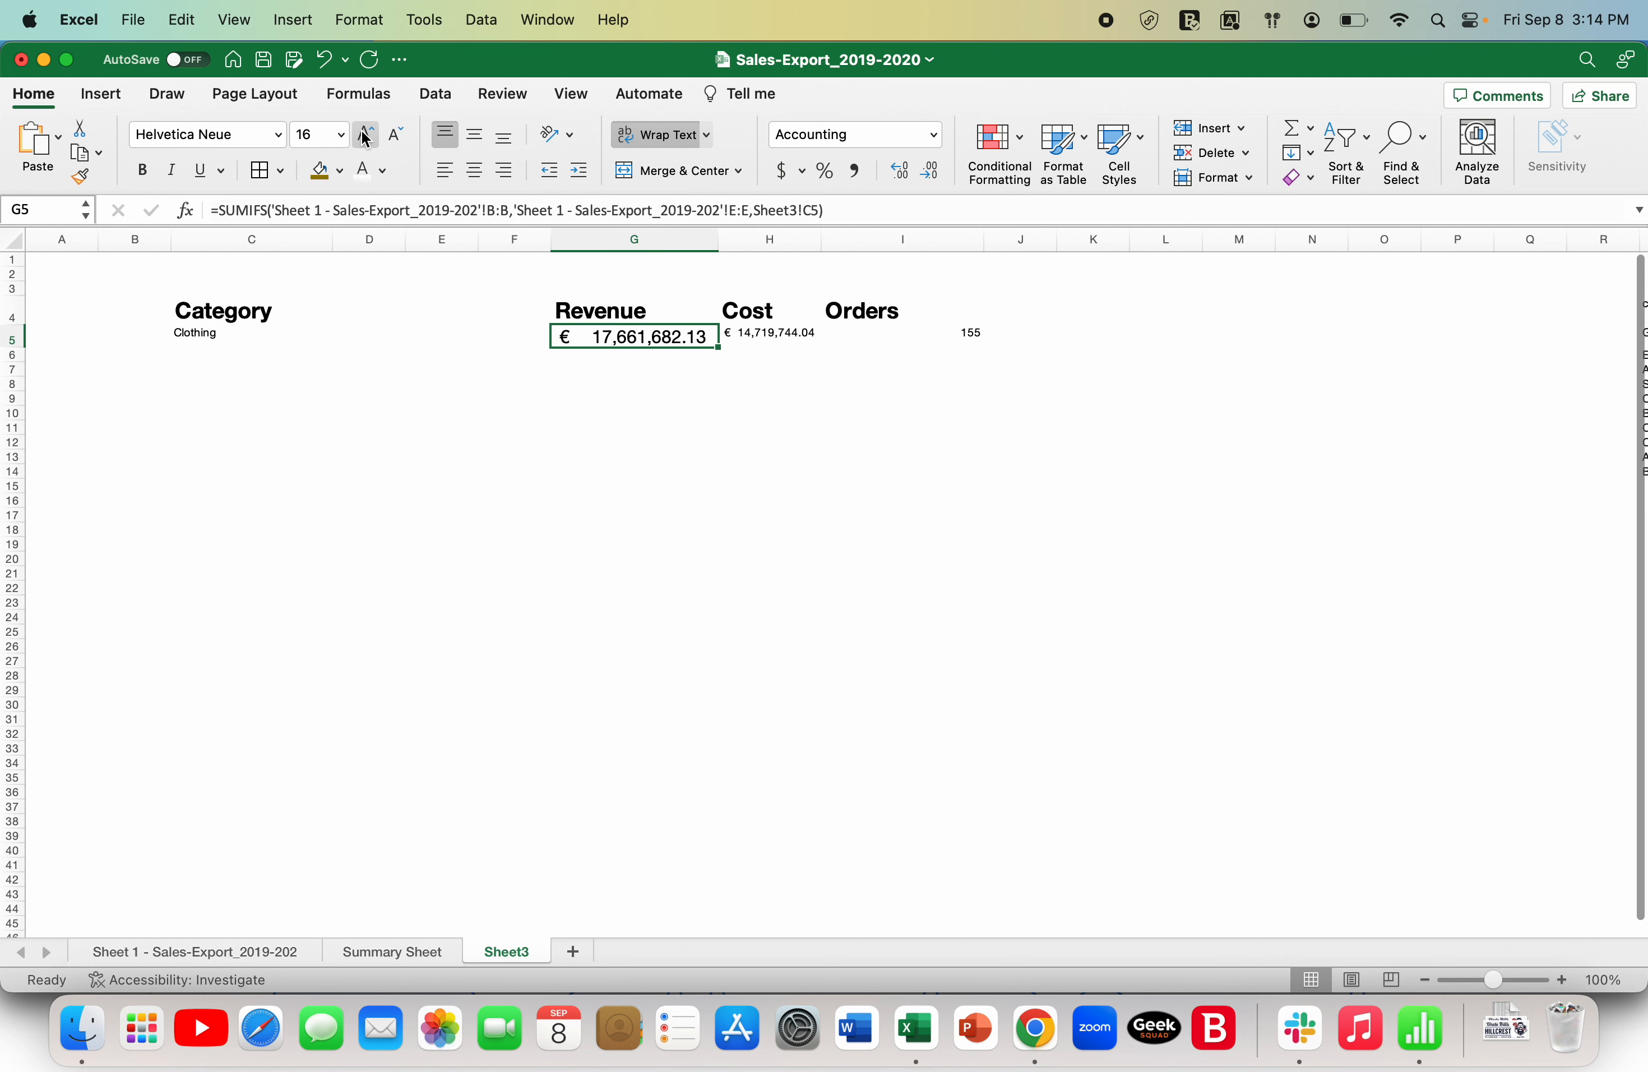
- Set the font size of the cost result in H5 to 14 and widen column H to fit it
{"action": "left_click", "coordinate": [797, 336]}
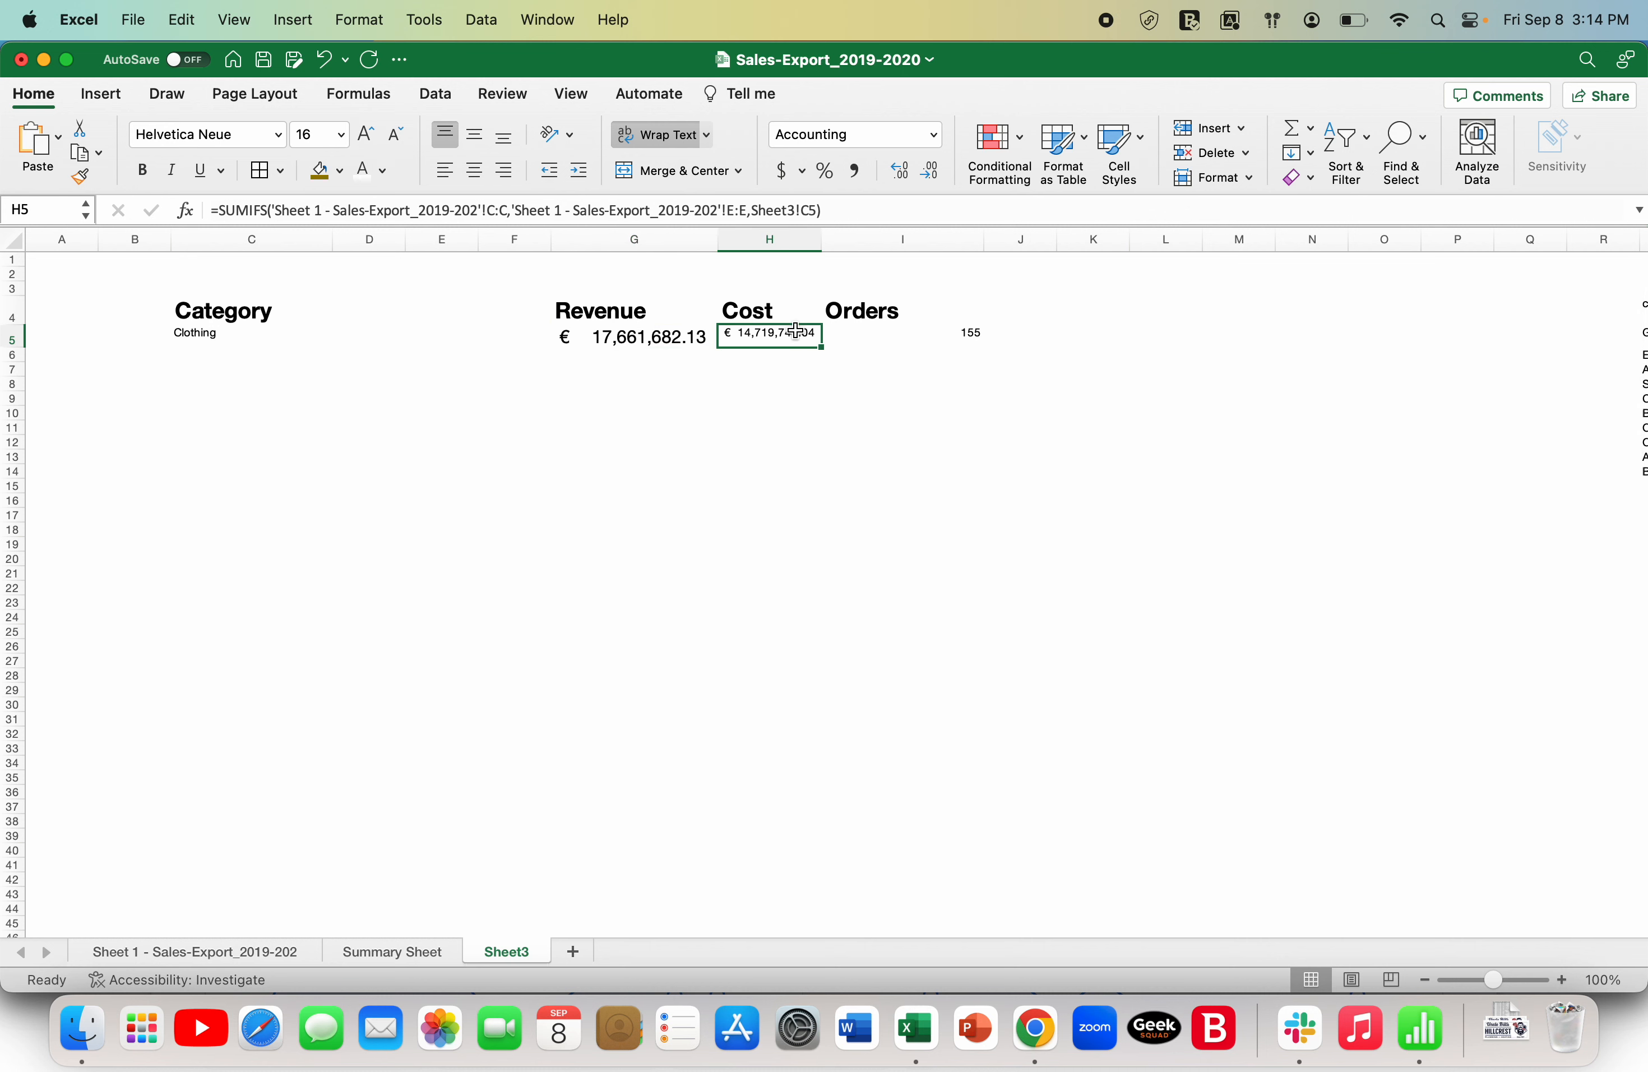
{"action": "left_click", "coordinate": [369, 135]}
{"action": "left_click", "coordinate": [369, 135]}
{"action": "left_click", "coordinate": [369, 135]}
{"action": "left_click_drag", "start_coordinate": [824, 236], "coordinate": [850, 236]}
- Enlarge the font of the orders result in I5 and narrow column I
{"action": "left_click", "coordinate": [953, 336]}
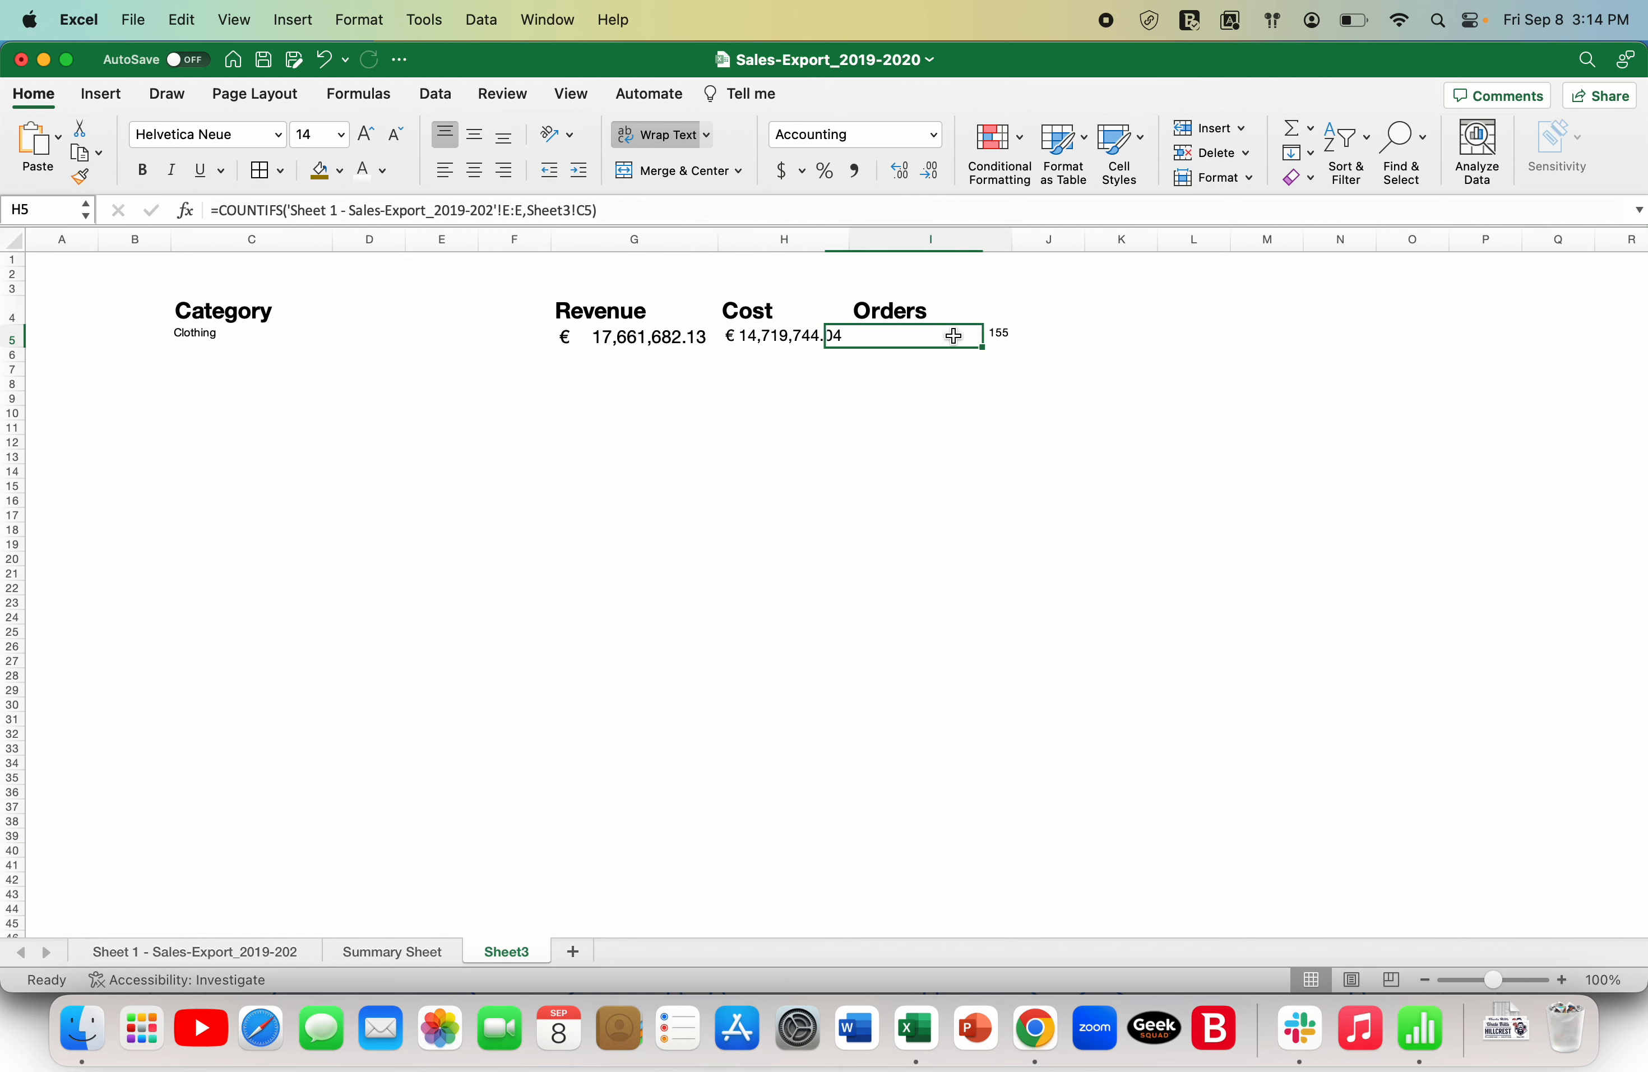
{"action": "left_click", "coordinate": [369, 135]}
{"action": "left_click", "coordinate": [369, 135]}
{"action": "left_click", "coordinate": [369, 135]}
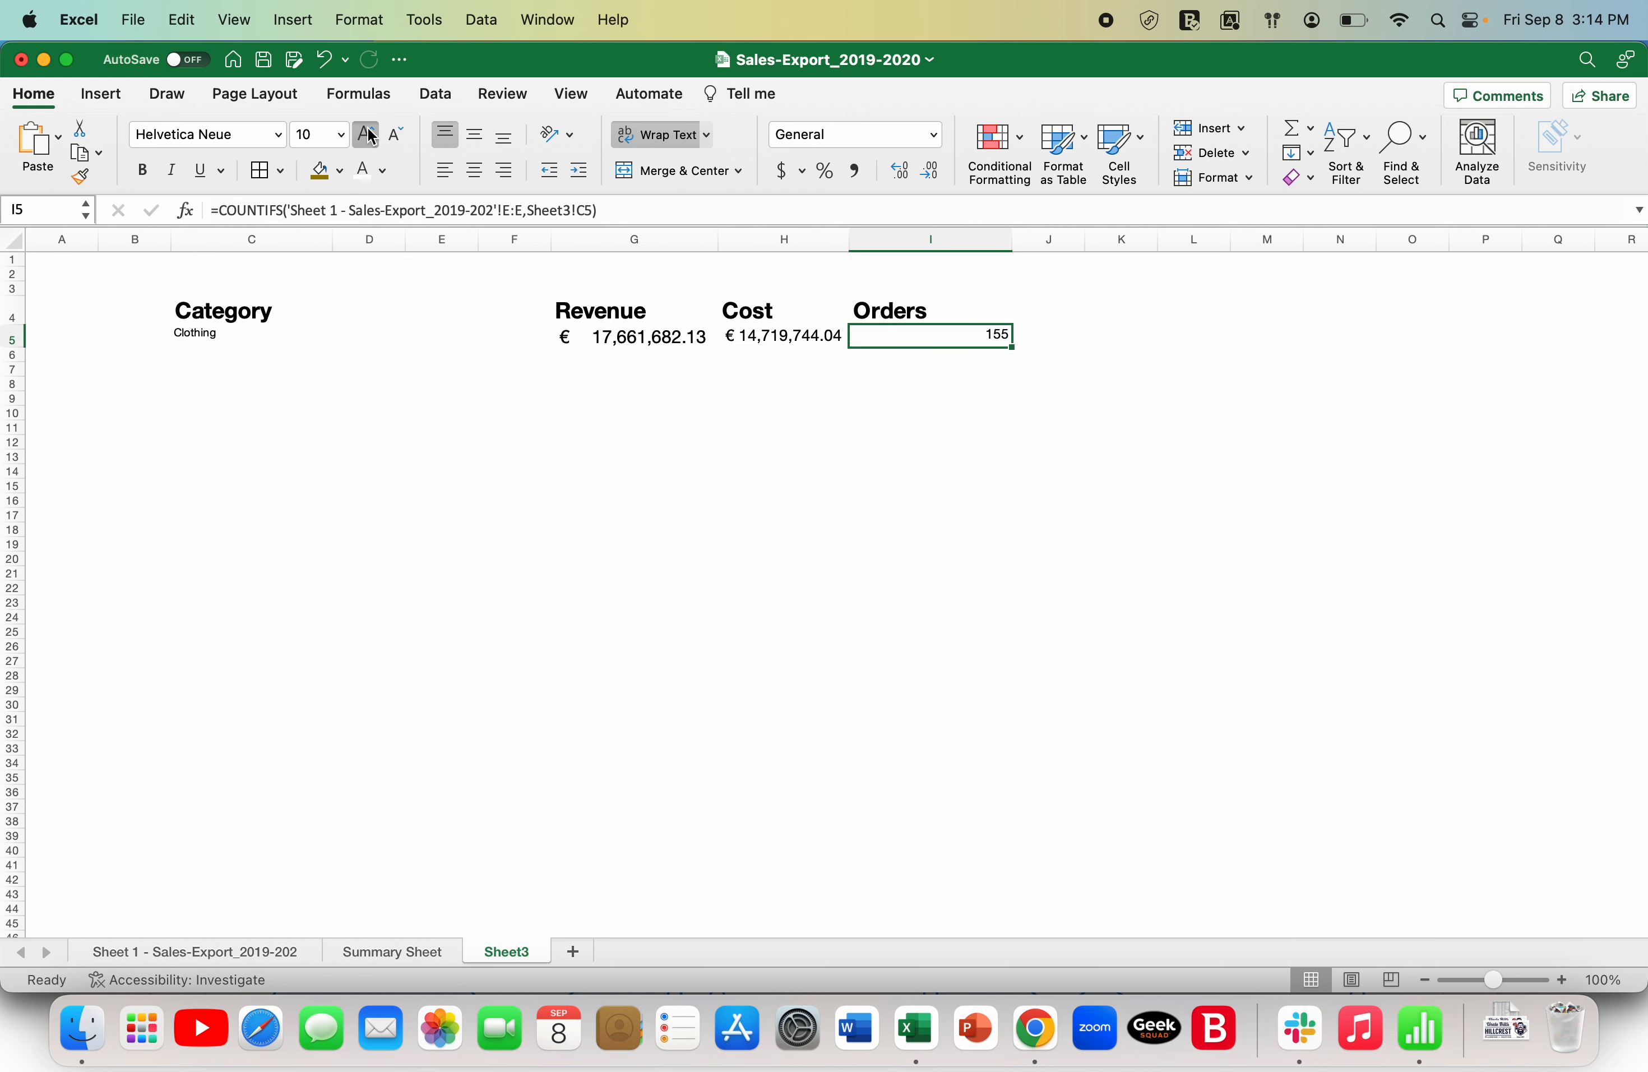
{"action": "left_click", "coordinate": [369, 135]}
{"action": "left_click", "coordinate": [369, 135]}
{"action": "left_click_drag", "start_coordinate": [1013, 242], "coordinate": [954, 245]}
- Set the font size of the category selection in C5 to 16
{"action": "left_click", "coordinate": [1061, 398]}
{"action": "key", "text": "Left"}
{"action": "key", "text": "Left"}
{"action": "key", "text": "Left"}
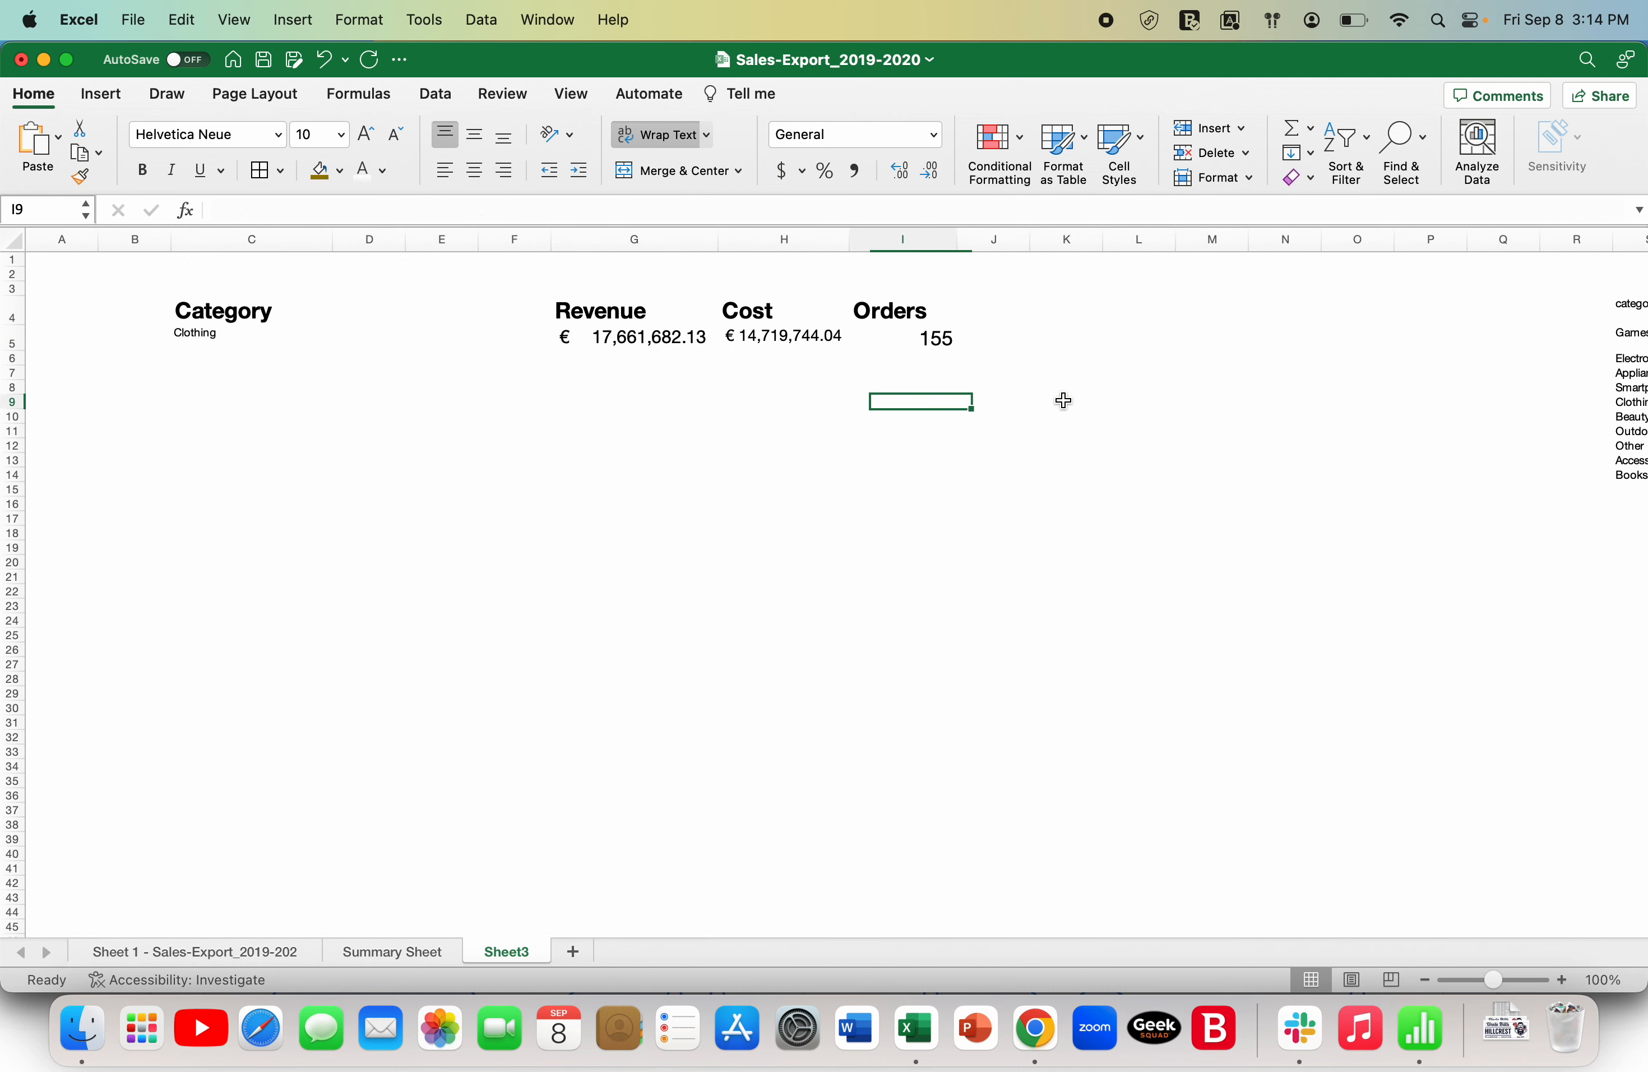
{"action": "key", "text": "Left"}
{"action": "key", "text": "Up"}
{"action": "key", "text": "Up"}
{"action": "key", "text": "Up"}
{"action": "key", "text": "Up"}
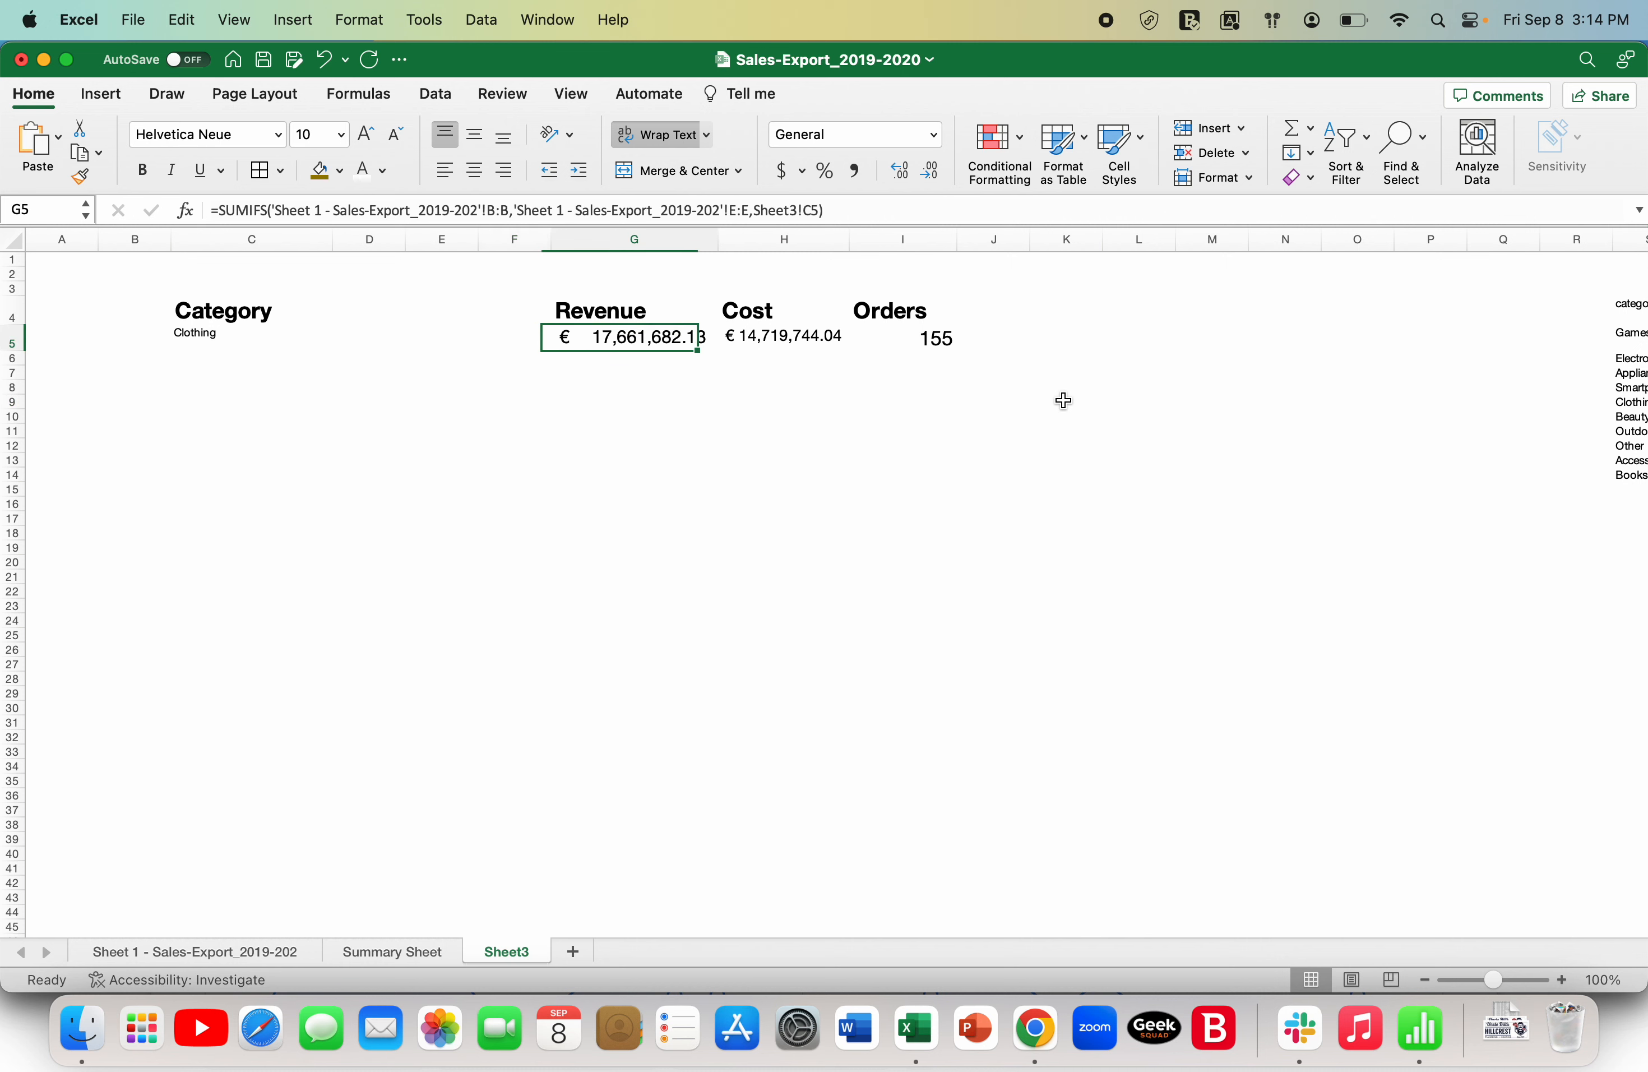
{"action": "key", "text": "Left"}
{"action": "key", "text": "Left"}
{"action": "key", "text": "Left"}
{"action": "key", "text": "Left"}
{"action": "key", "text": "Left"}
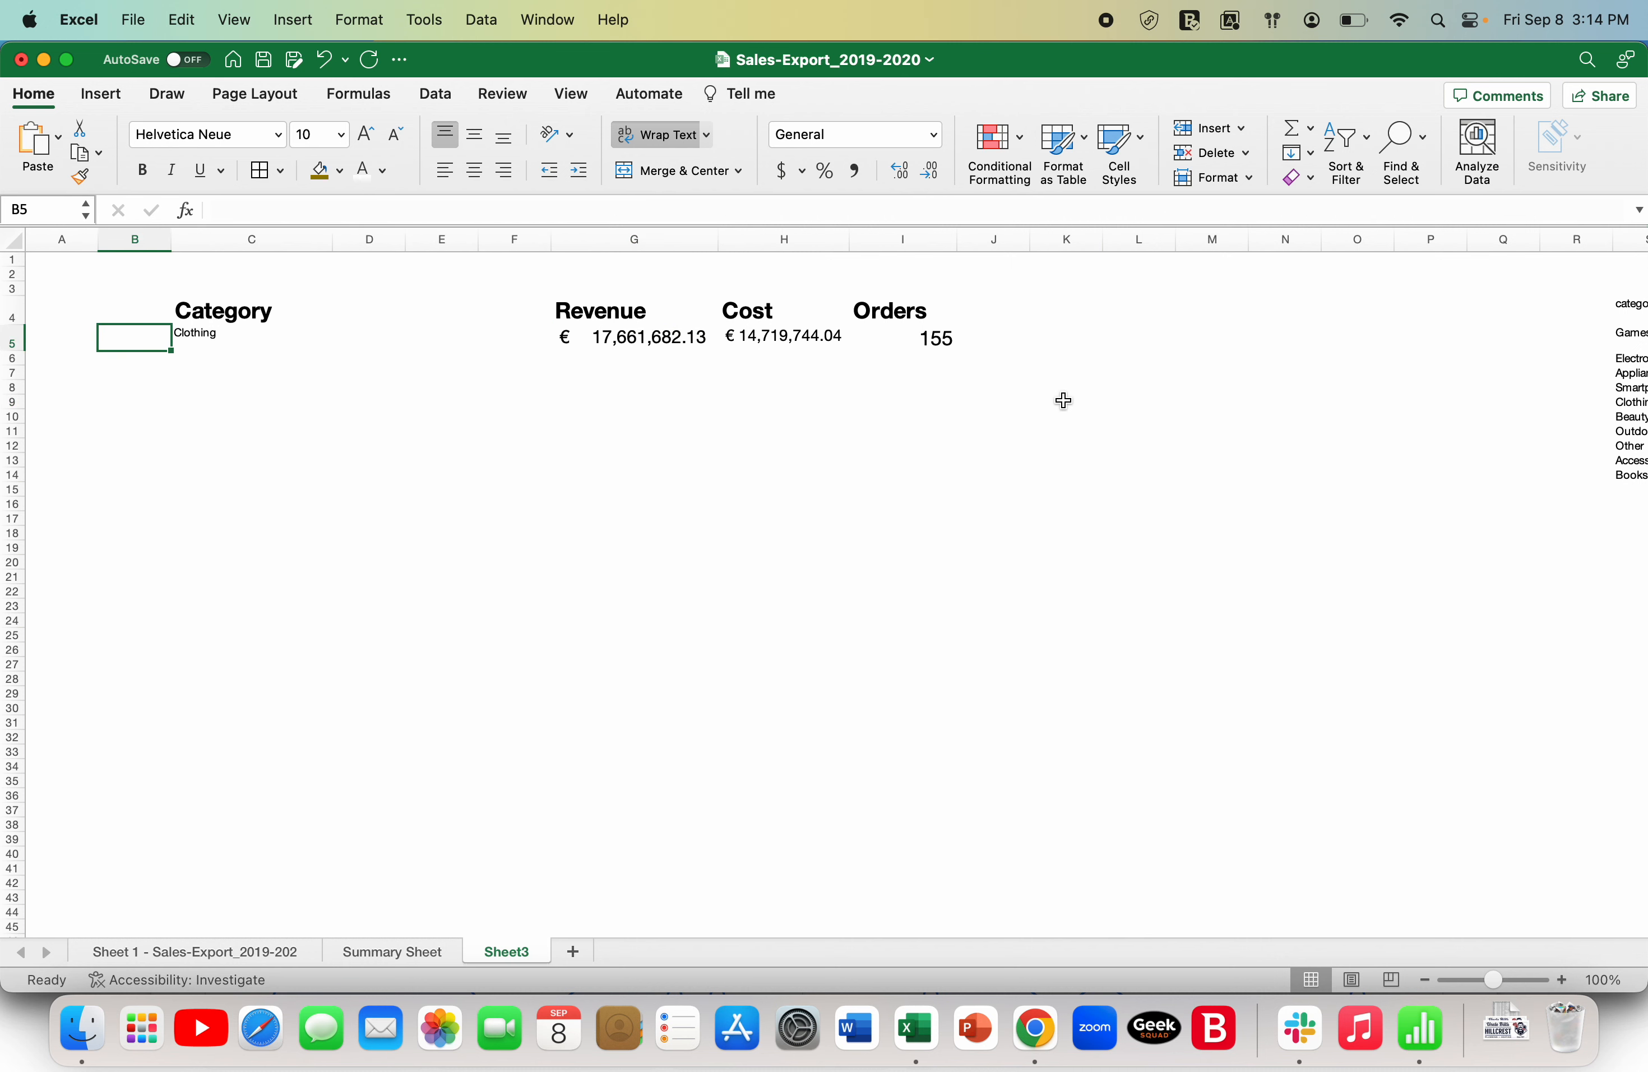
{"action": "key", "text": "Right"}
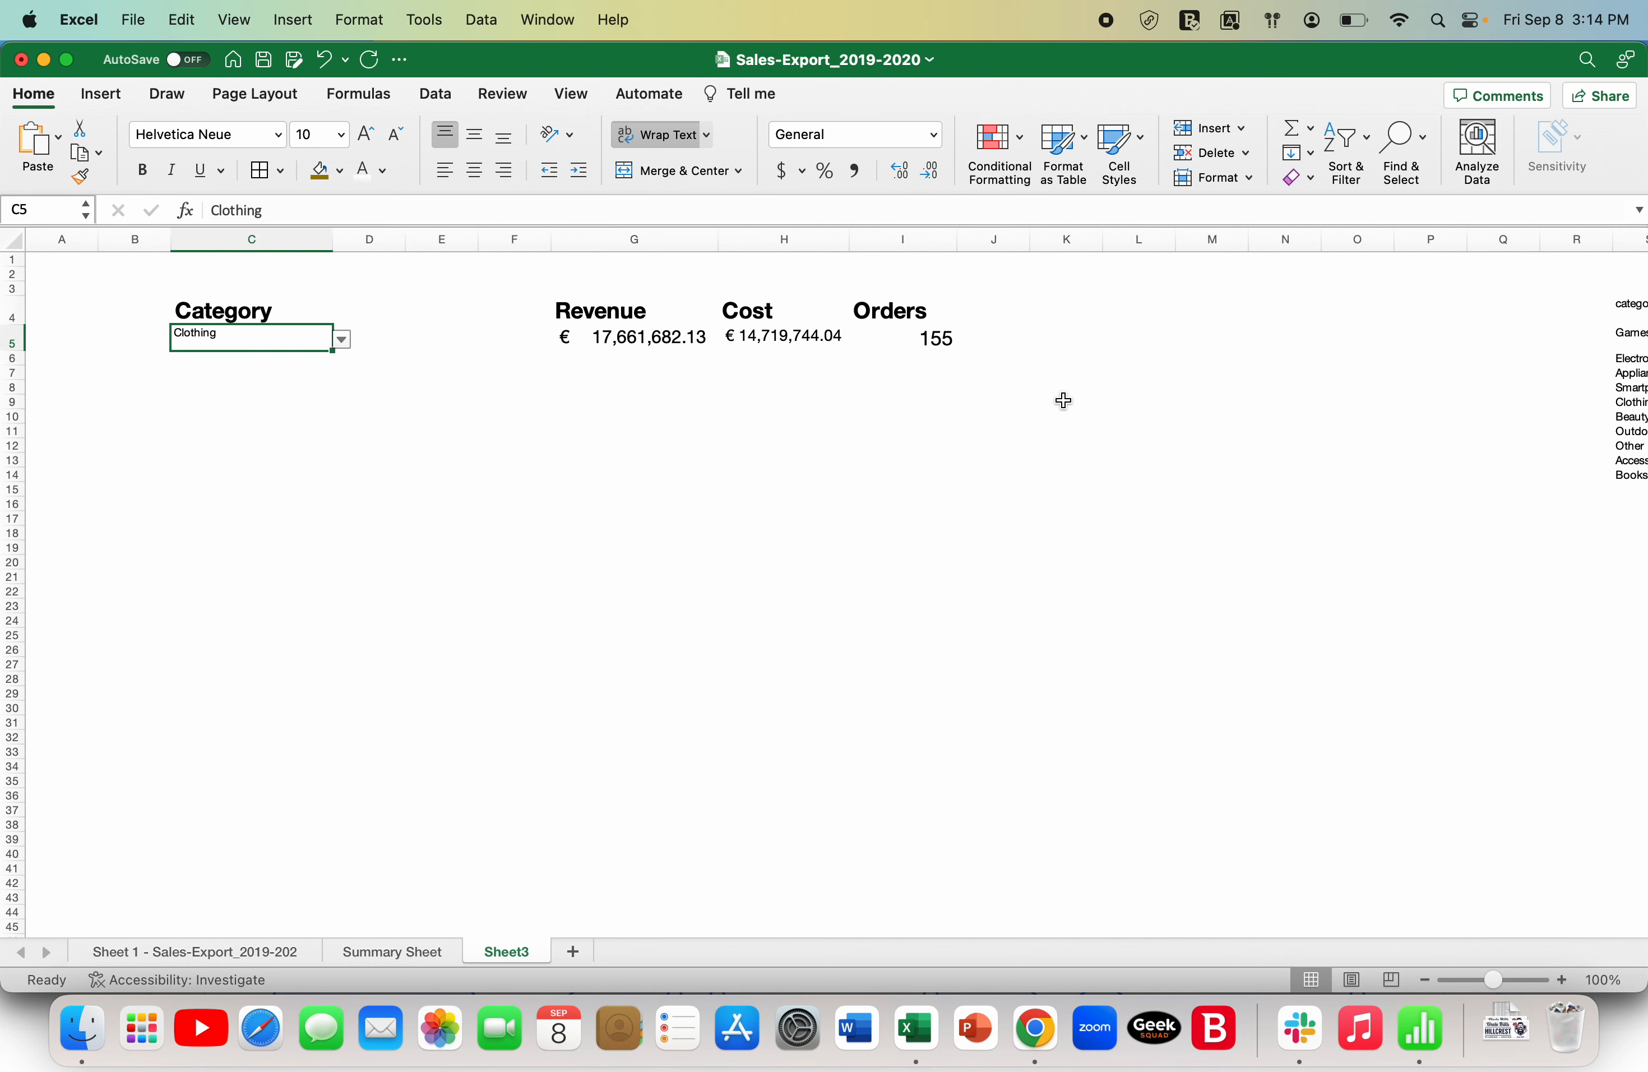
{"action": "left_click", "coordinate": [363, 135]}
{"action": "left_click", "coordinate": [365, 135]}
{"action": "left_click", "coordinate": [365, 136]}
- Test the category dropdown in C5 by choosing Outdoors, Clothing and finally Electronics
{"action": "left_click", "coordinate": [342, 340]}
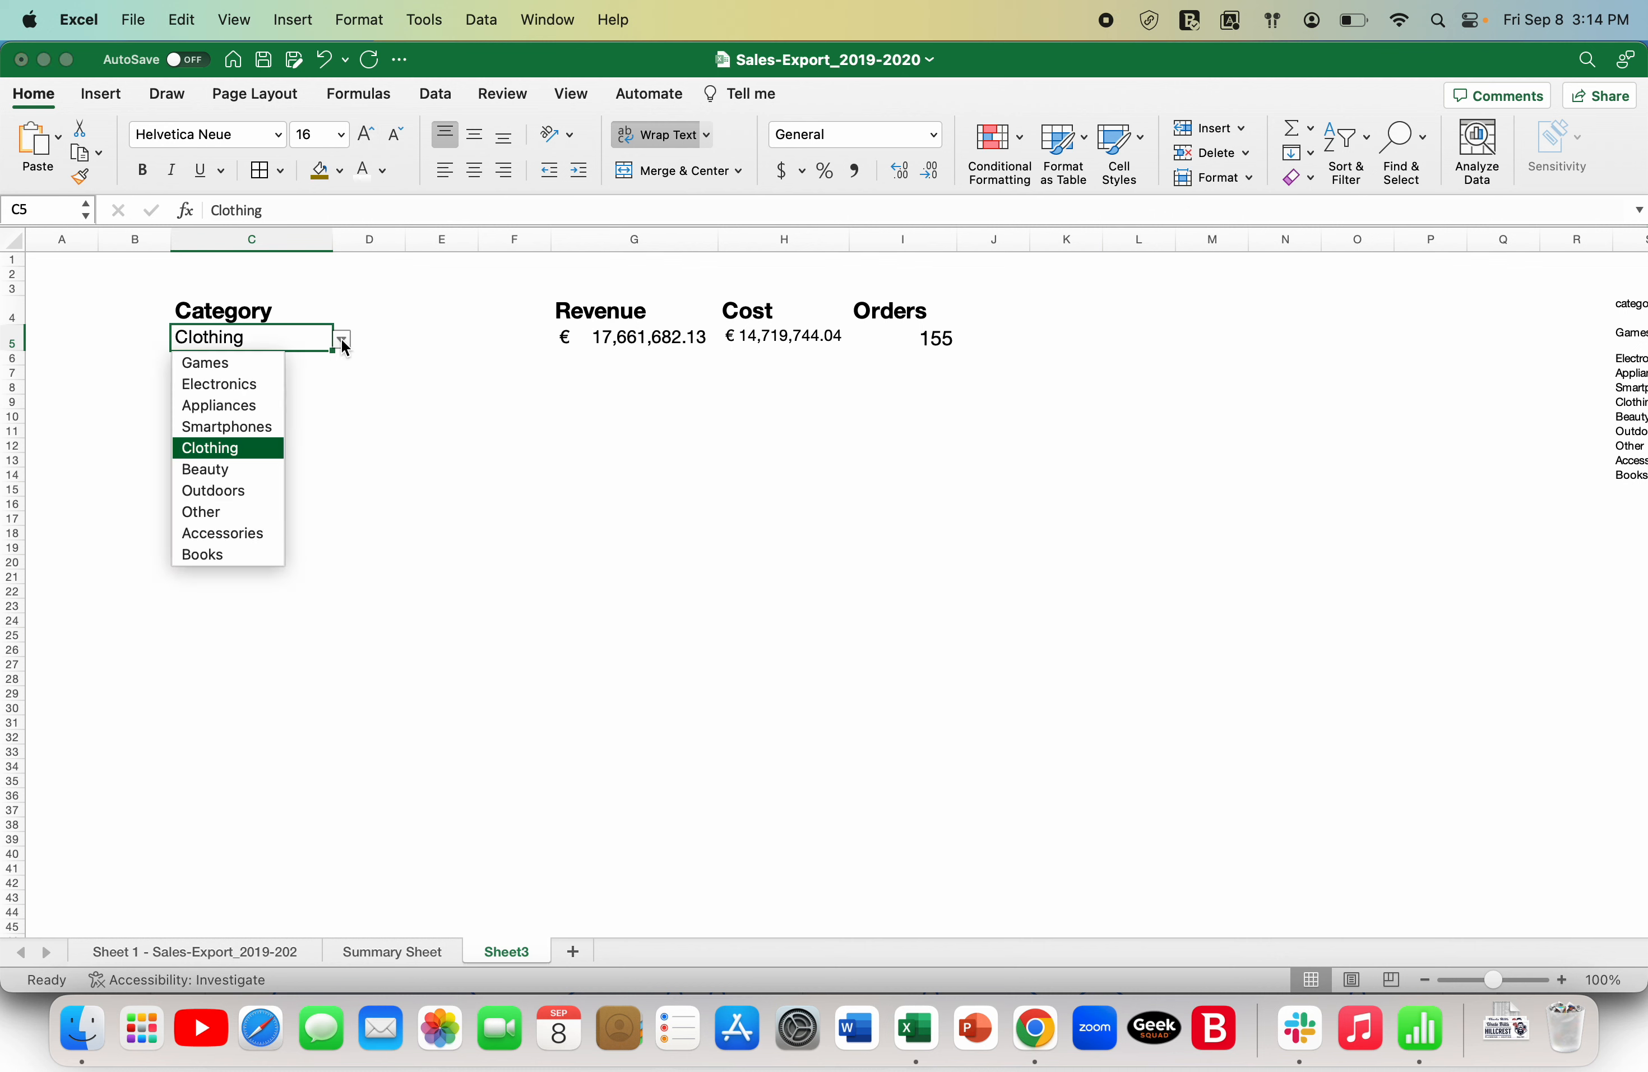
{"action": "left_click", "coordinate": [240, 490]}
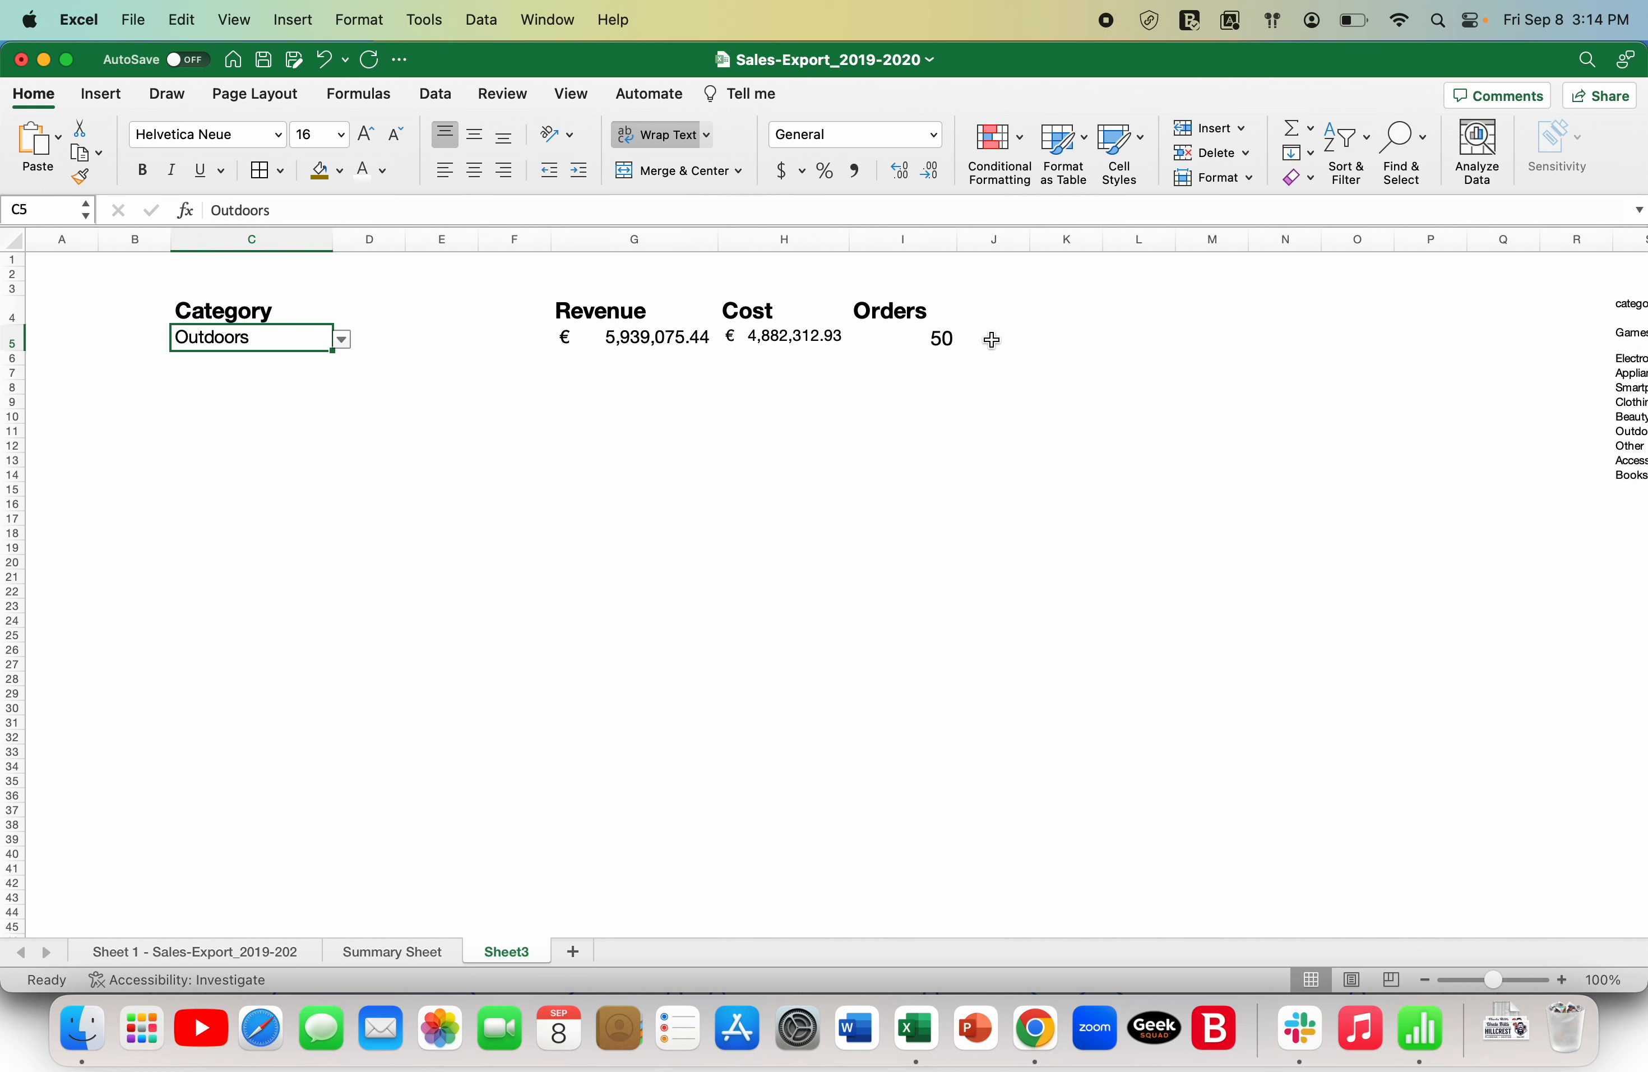
{"action": "left_click", "coordinate": [342, 340]}
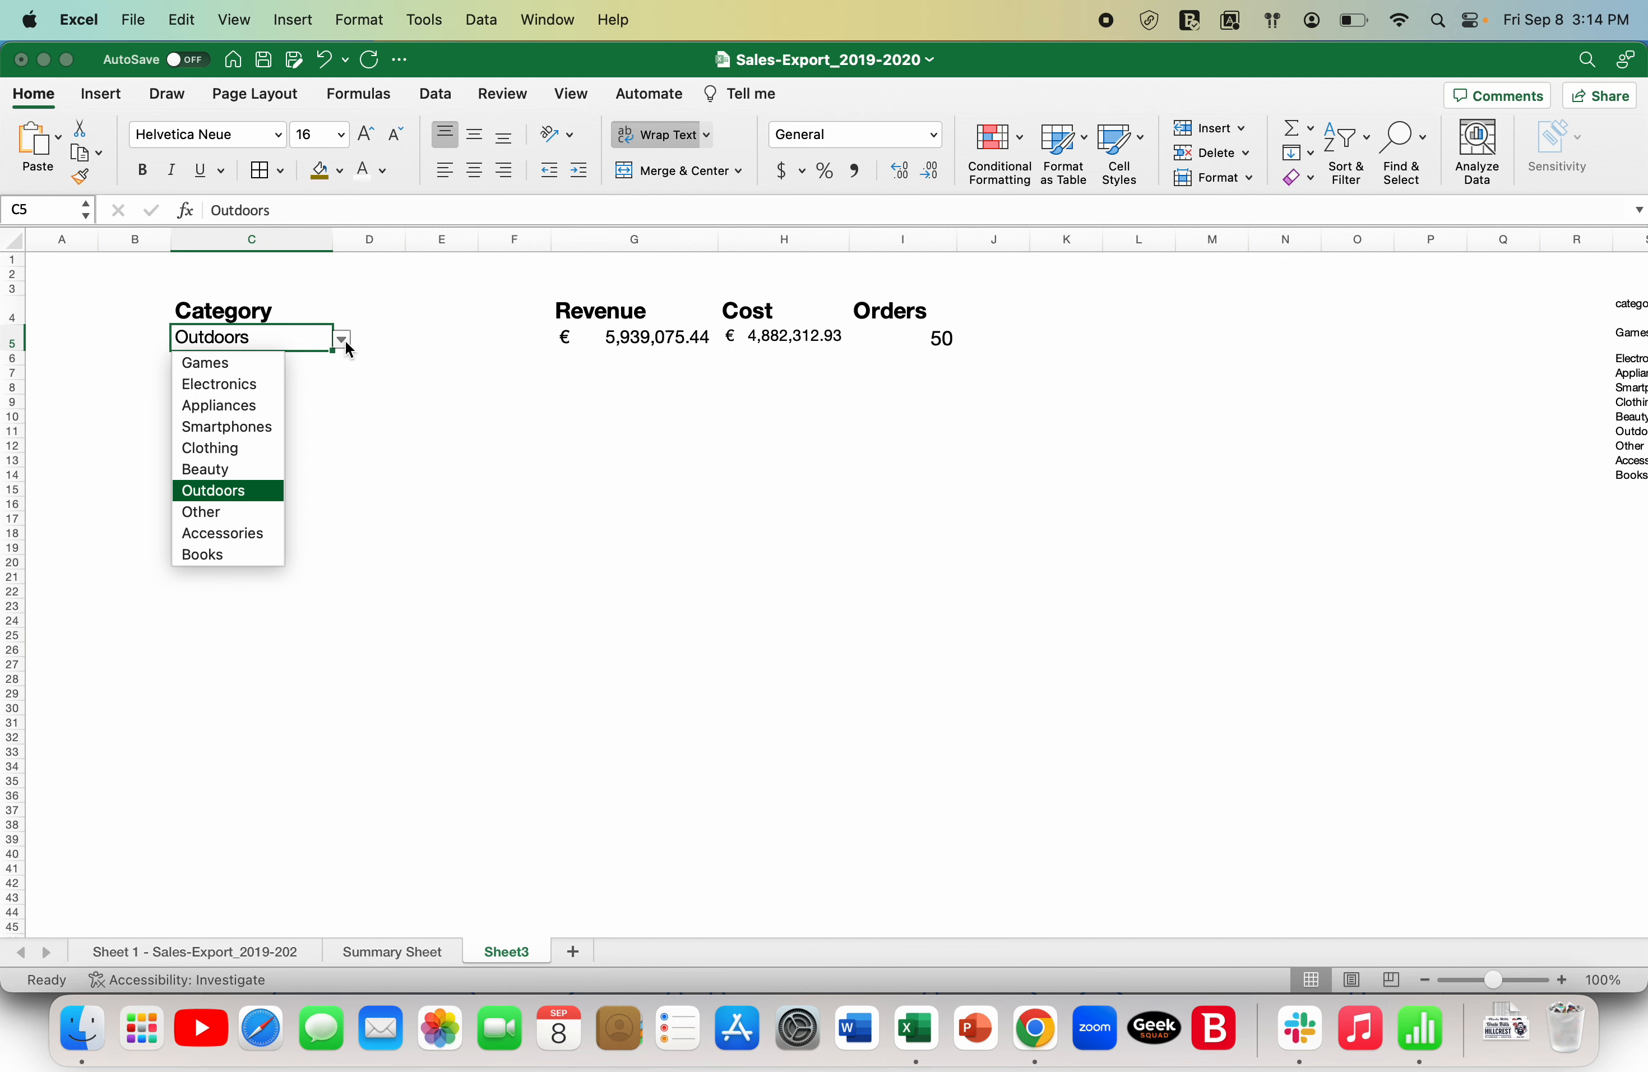
{"action": "left_click", "coordinate": [273, 449]}
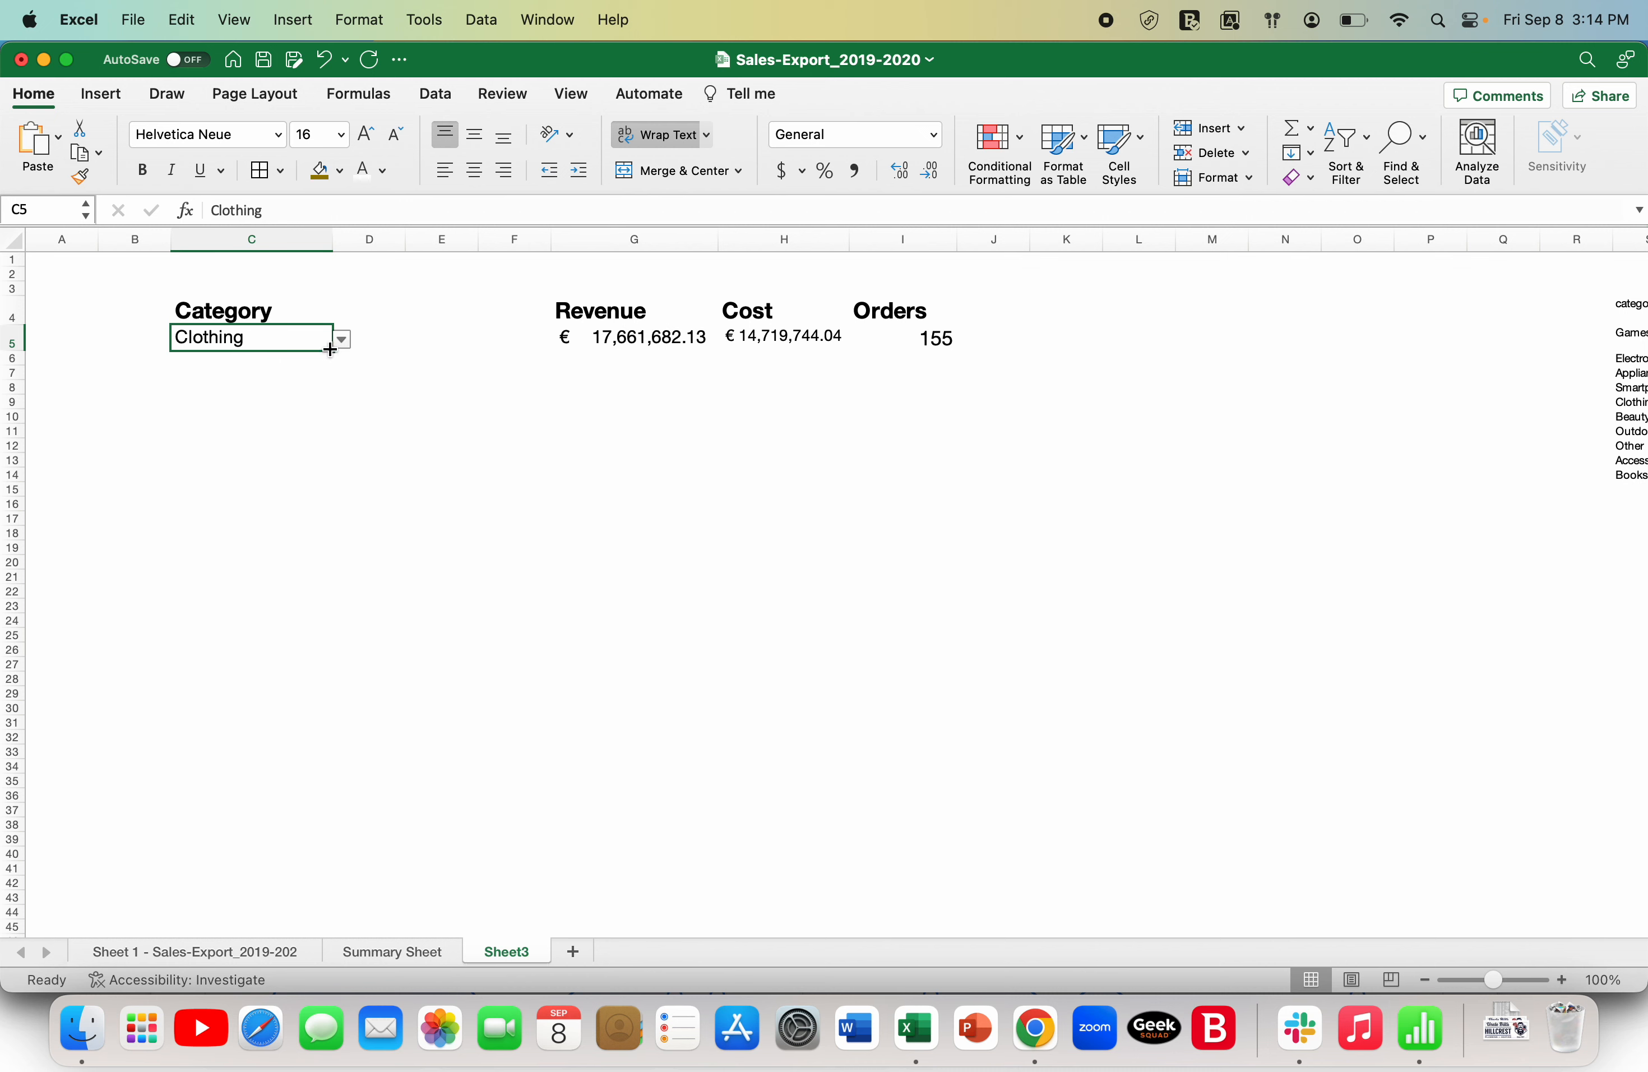
{"action": "left_click", "coordinate": [345, 341]}
{"action": "left_click", "coordinate": [264, 384]}
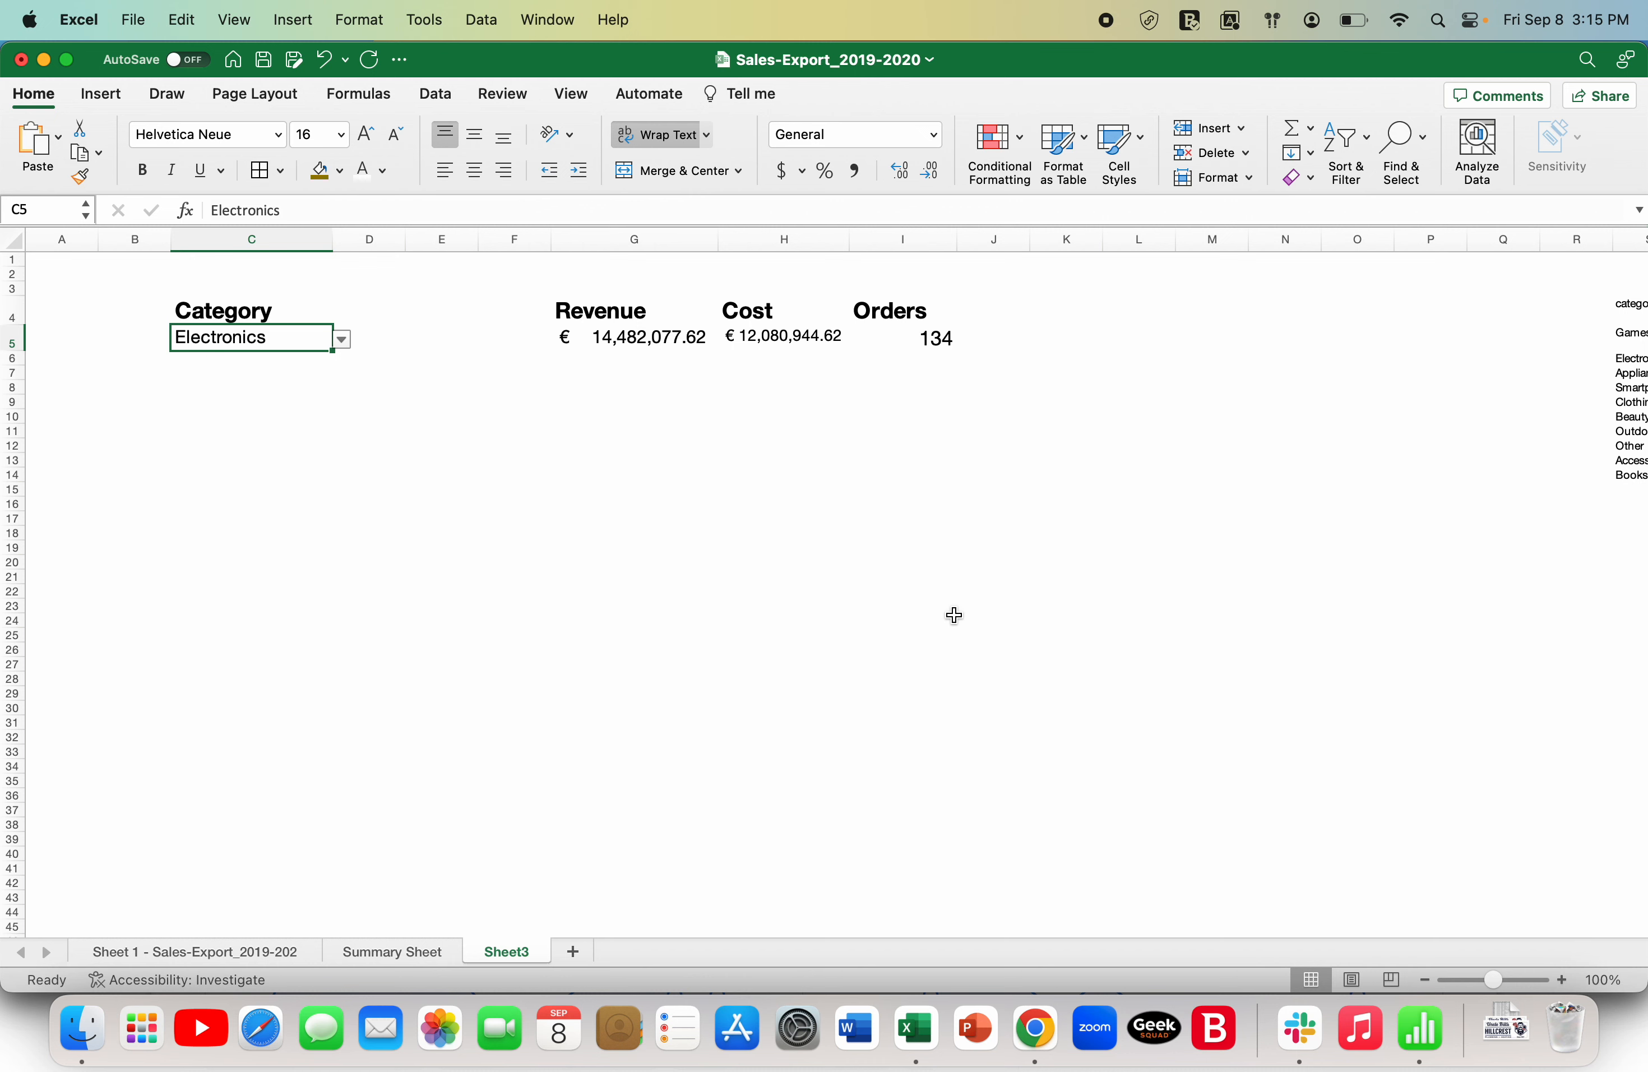
- Choose France as the country on the Summary Sheet, and return to the sales export sheet
{"action": "left_click", "coordinate": [401, 952]}
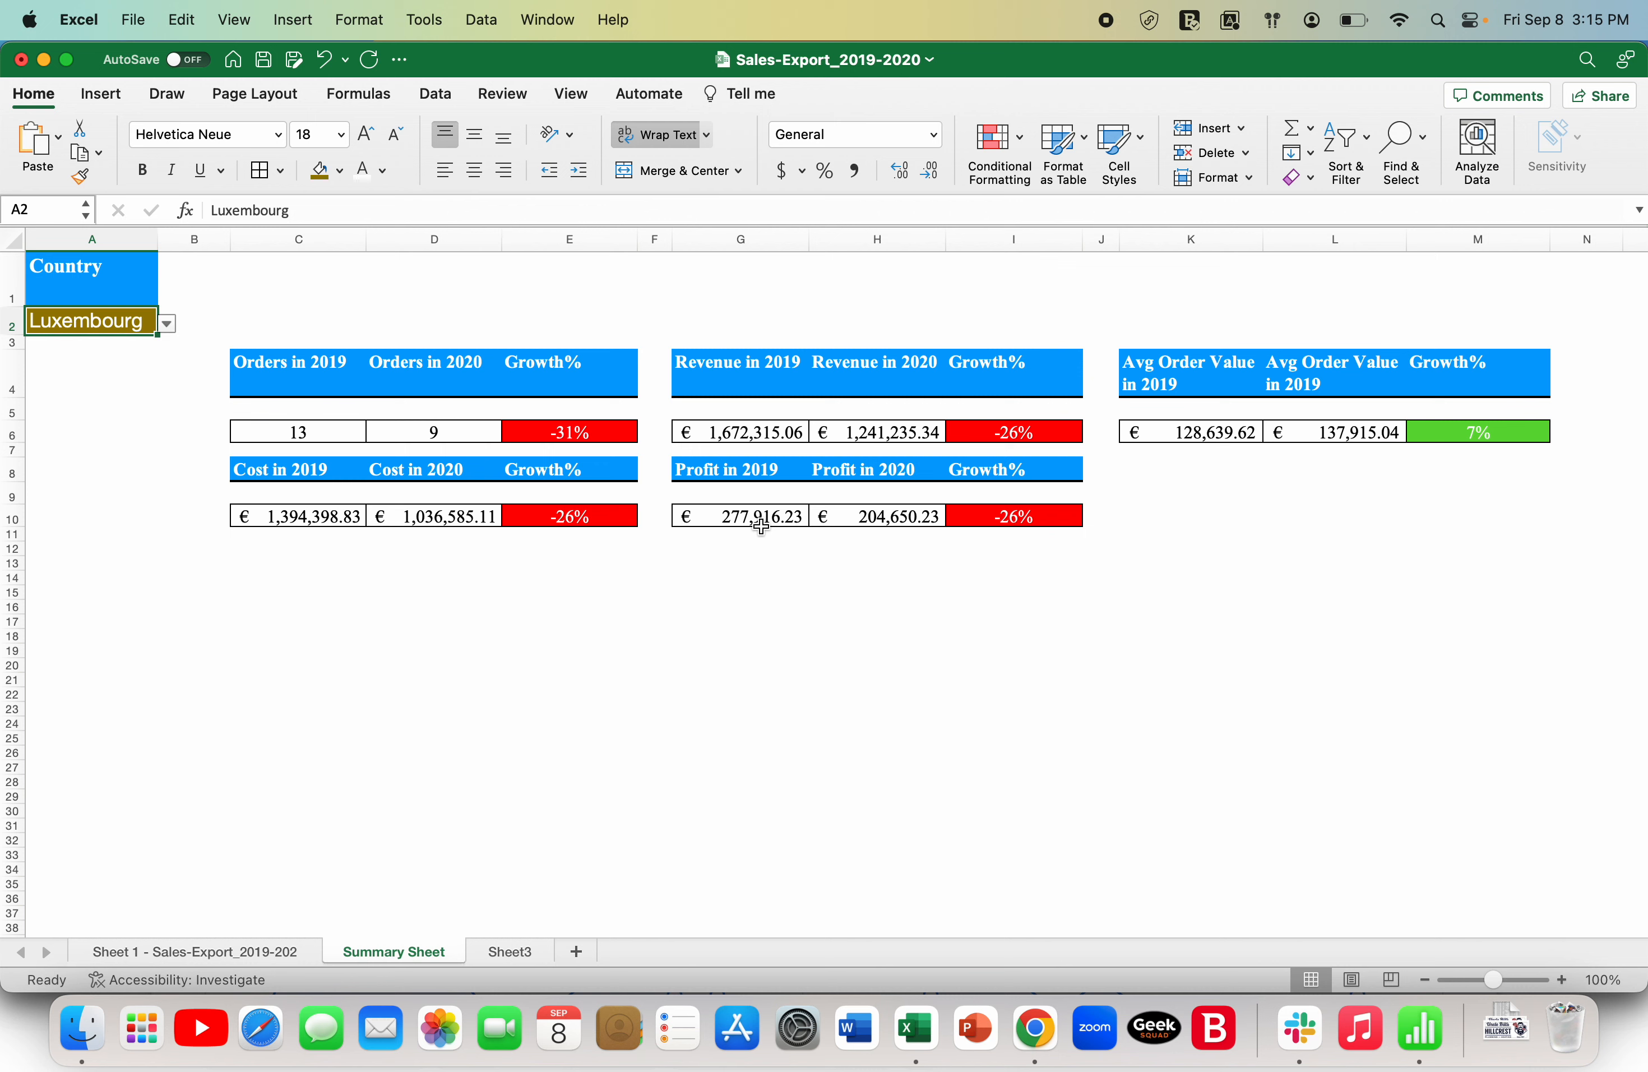
{"action": "left_click", "coordinate": [167, 325]}
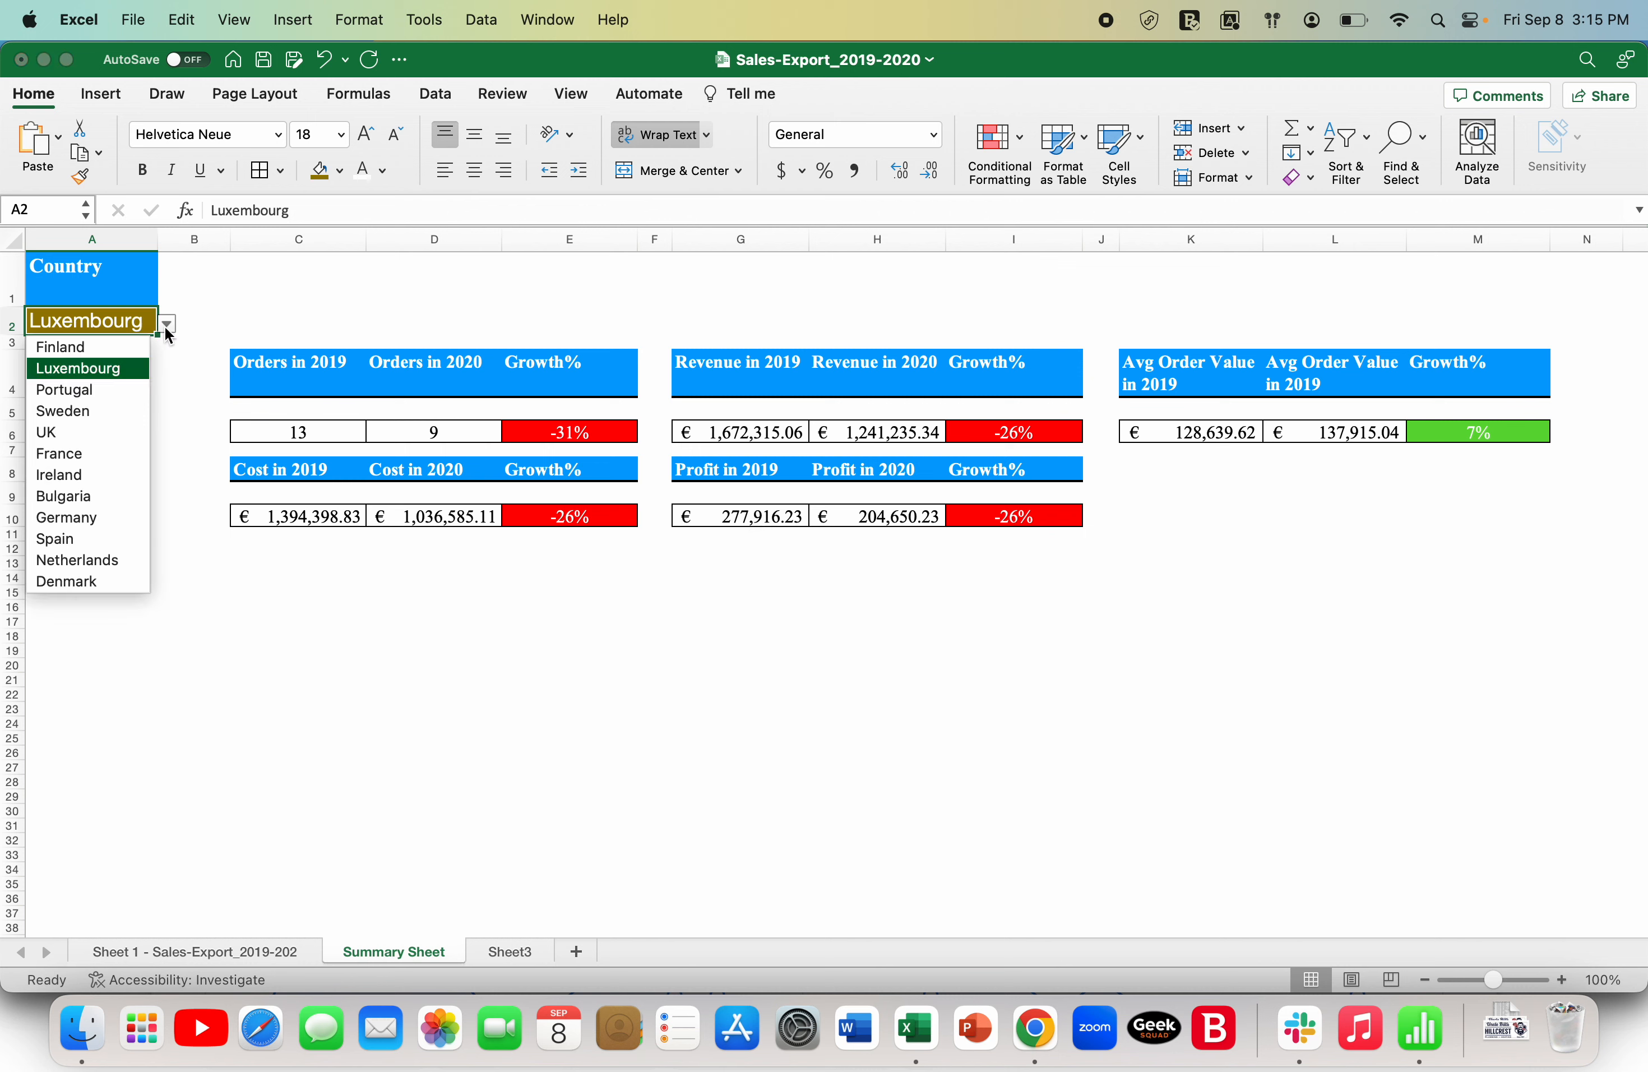
{"action": "left_click", "coordinate": [93, 453]}
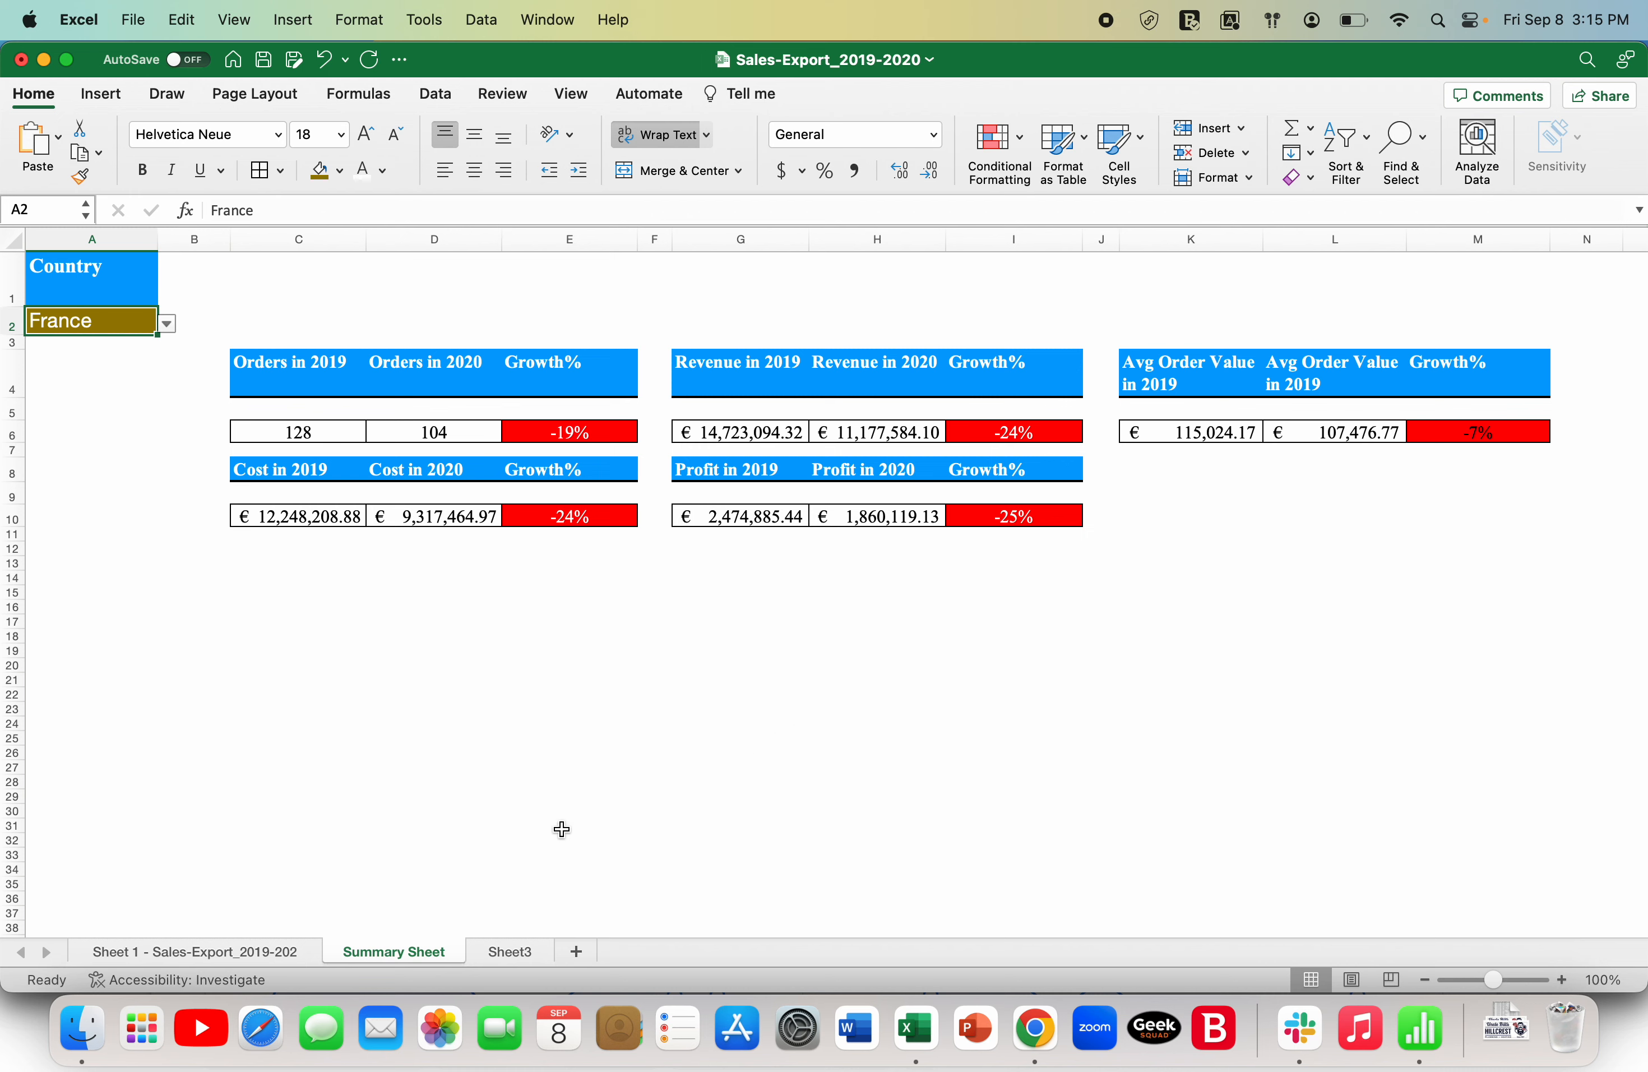
{"action": "left_click", "coordinate": [240, 954]}
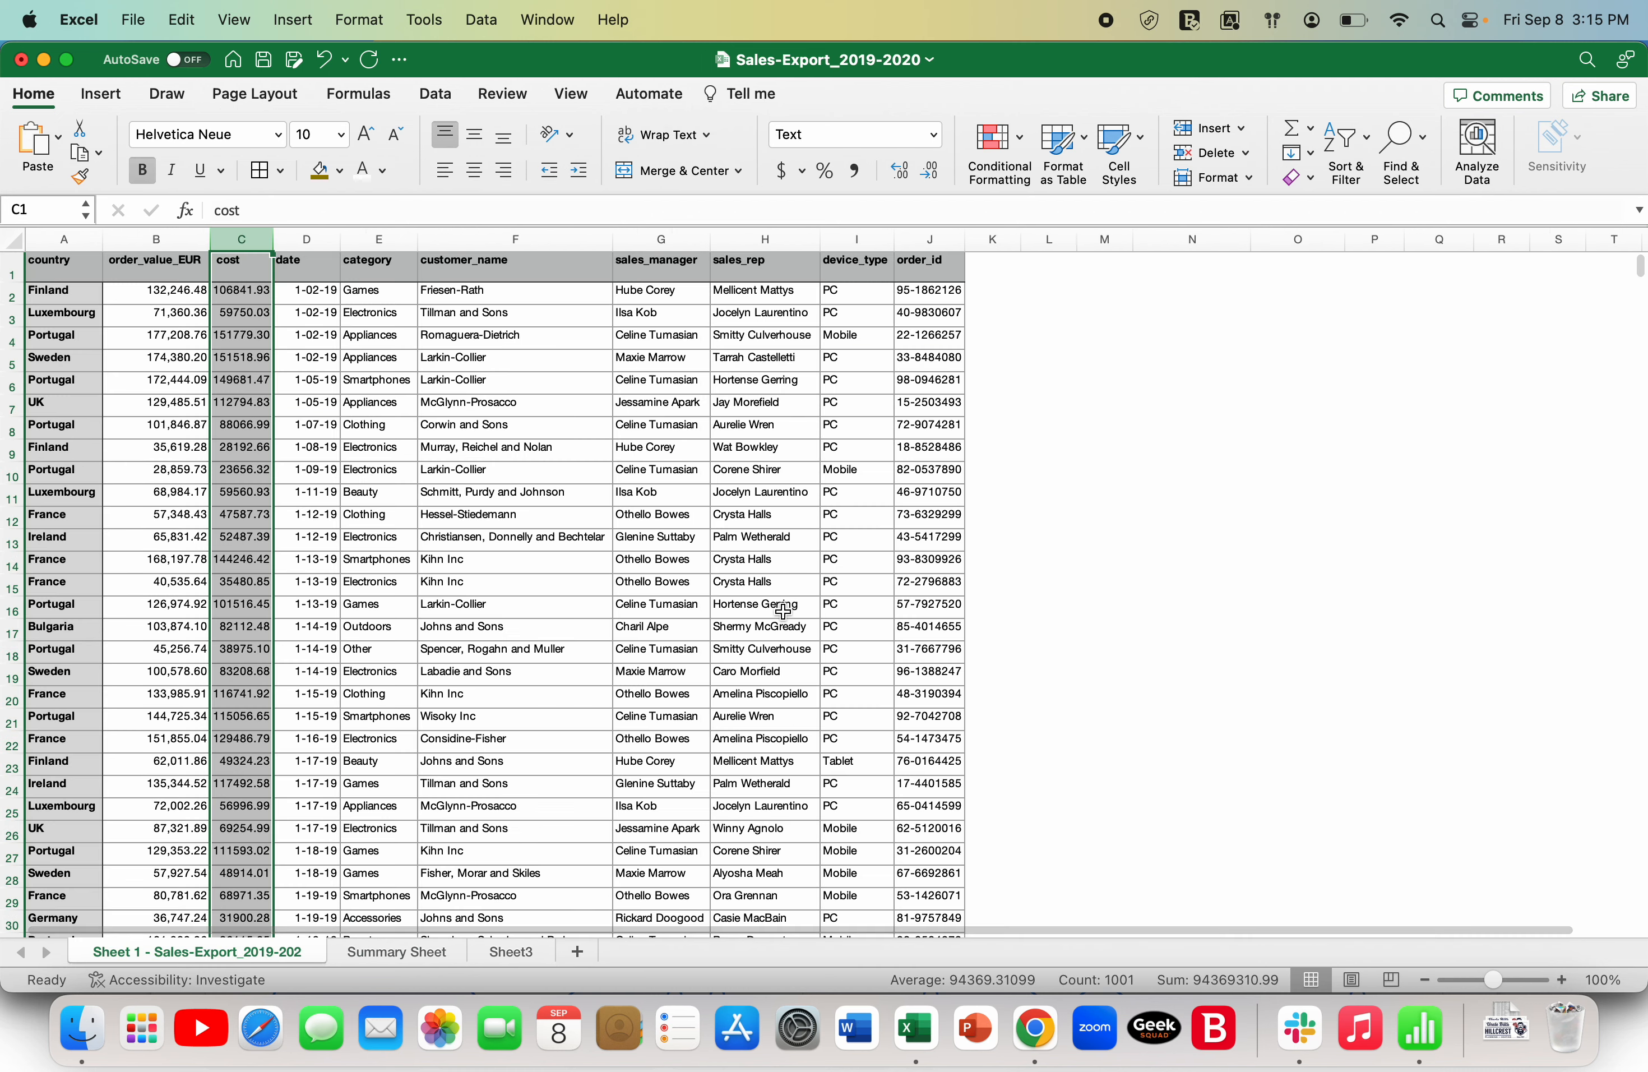